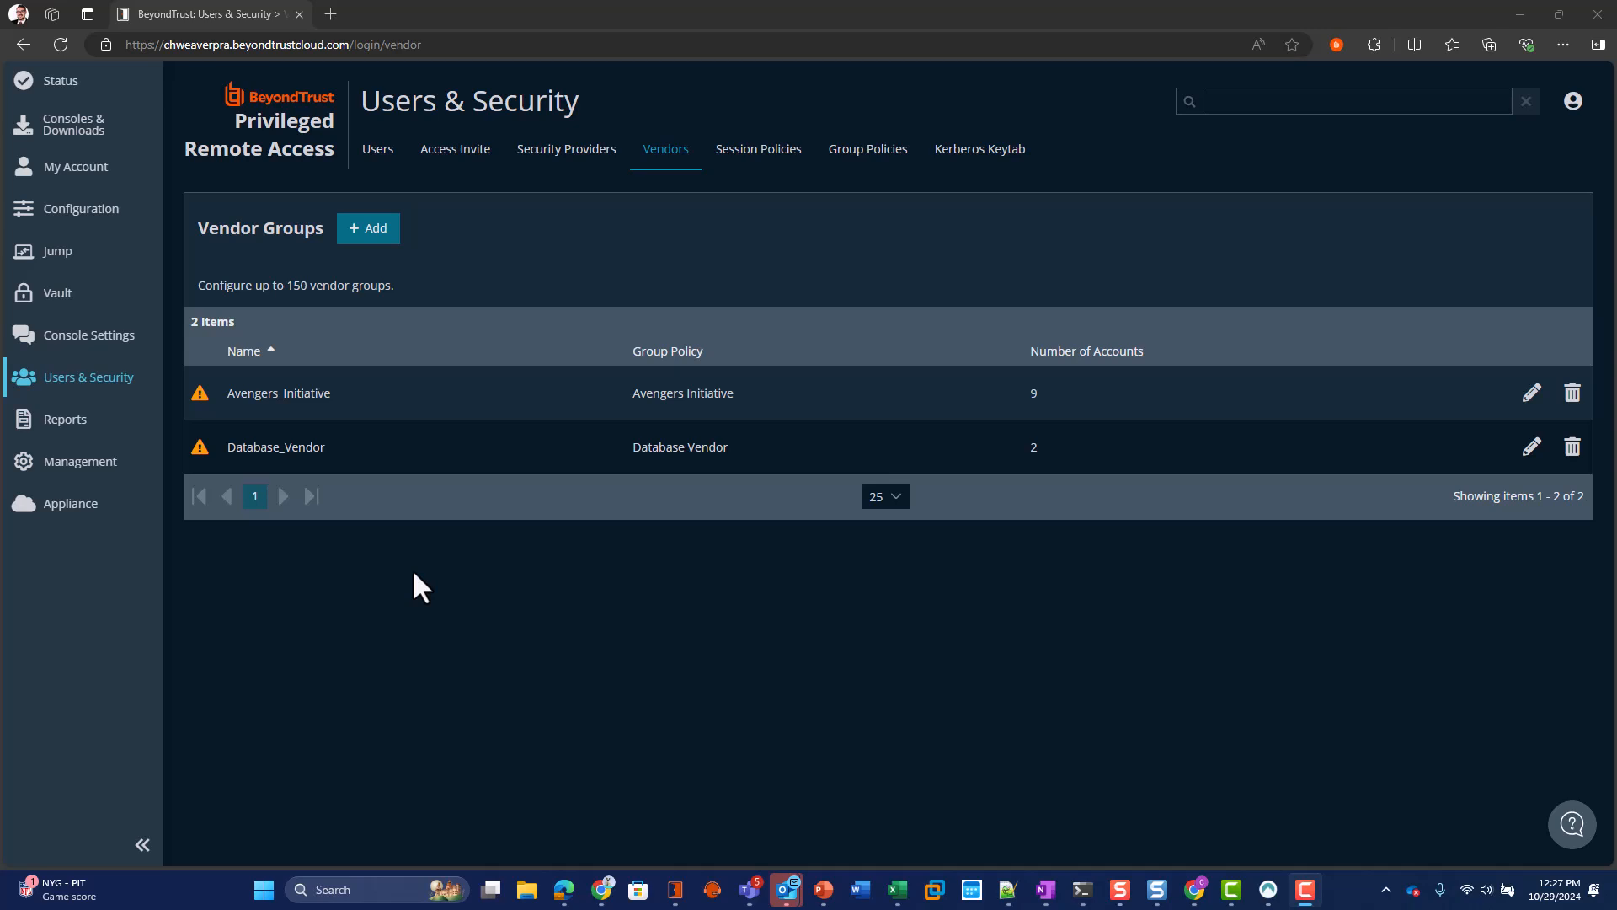
Step: Check the signed-in account's details and available account options
{"action": "left_click", "coordinate": [1572, 102]}
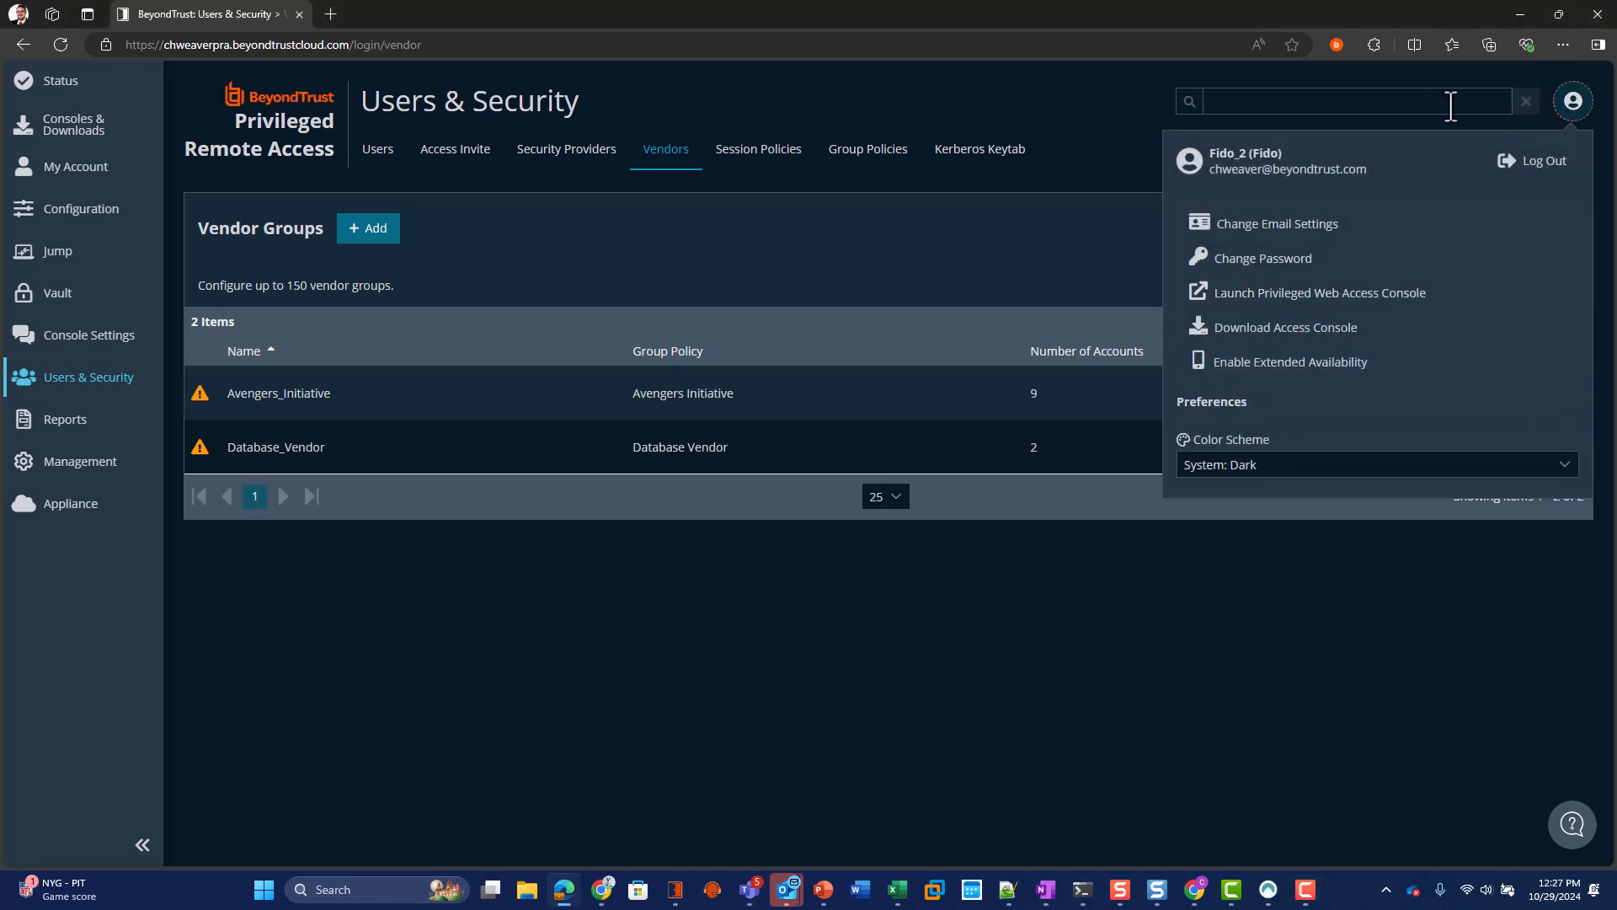
{"action": "left_click", "coordinate": [859, 91]}
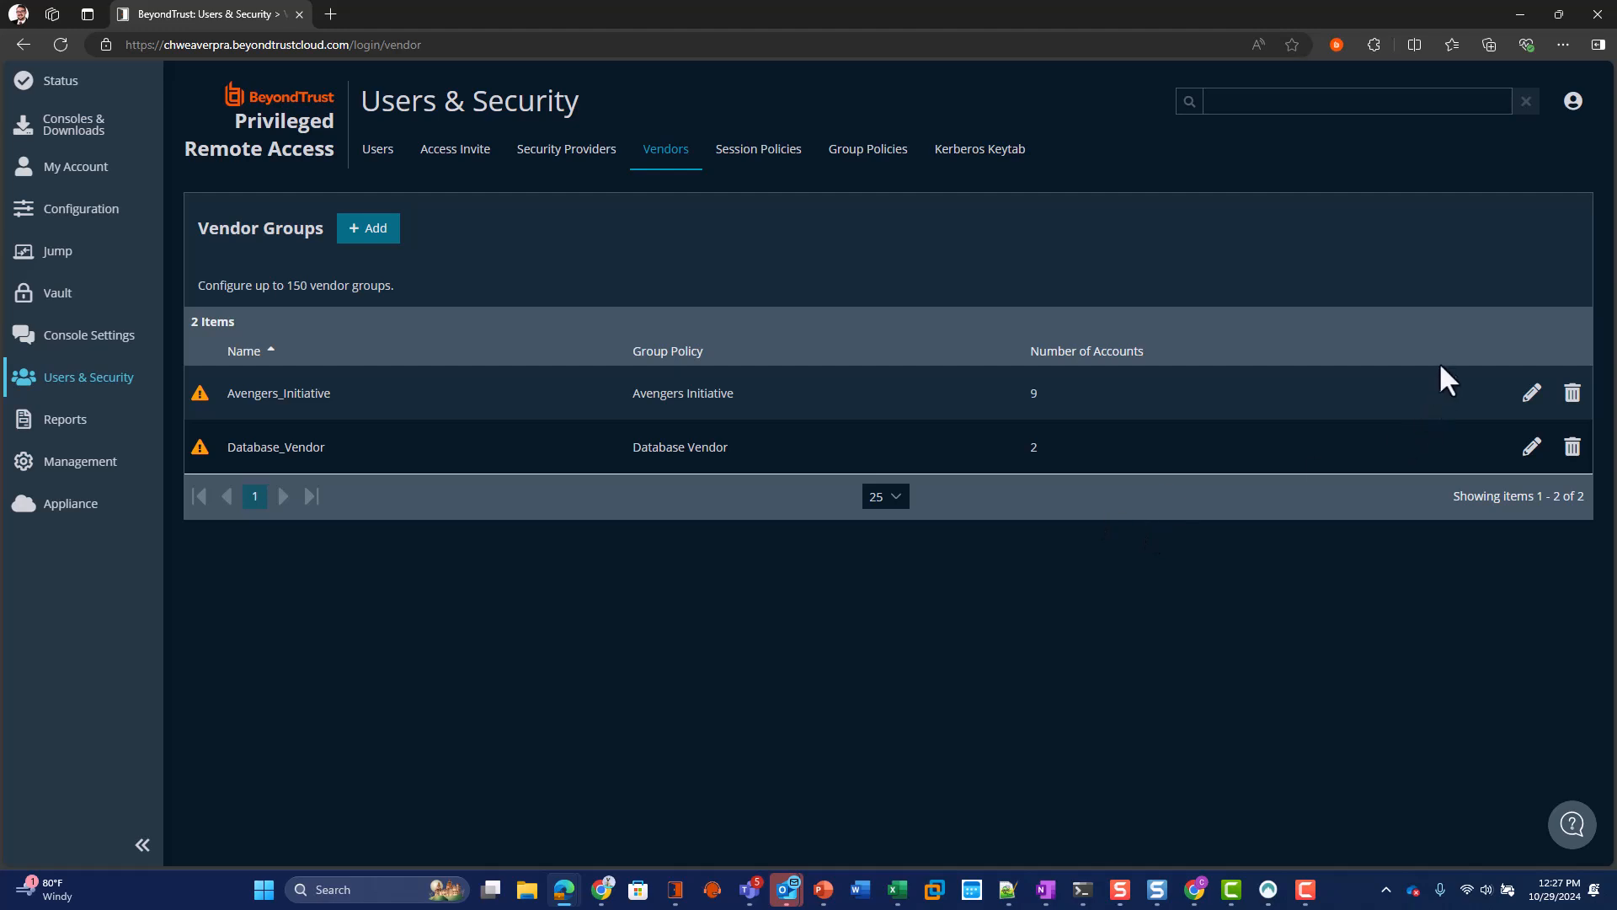
Step: Open the Avengers_Initiative vendor group for editing and review its Vendor Portal Settings
{"action": "left_click", "coordinate": [1533, 394]}
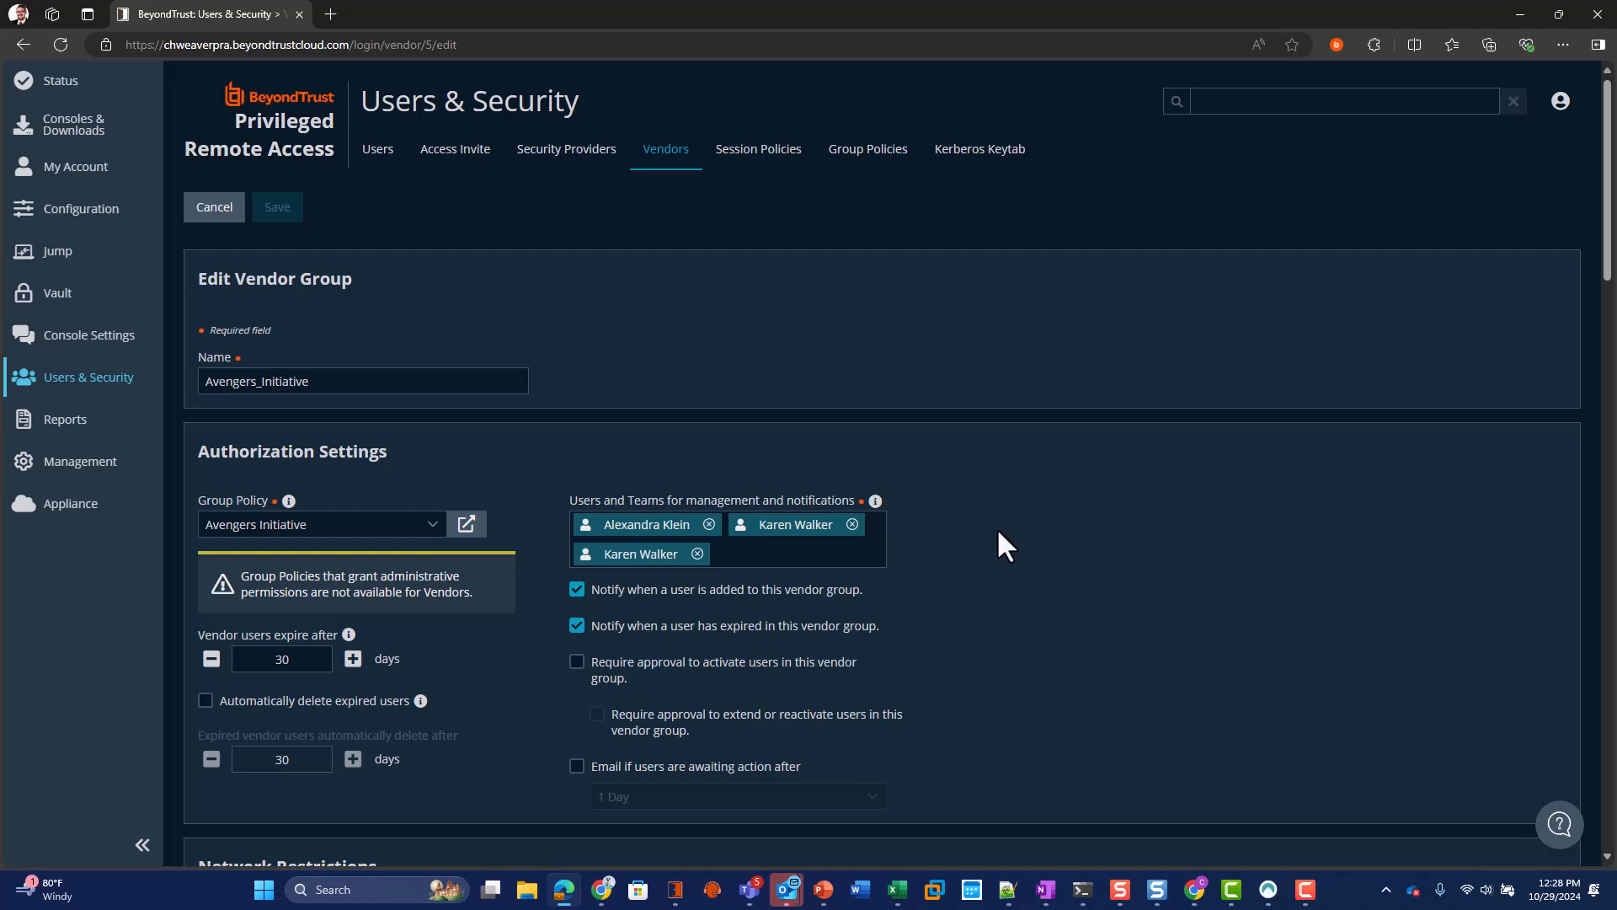
{"action": "scroll", "coordinate": [999, 533], "scroll_direction": "down", "scroll_amount": 3}
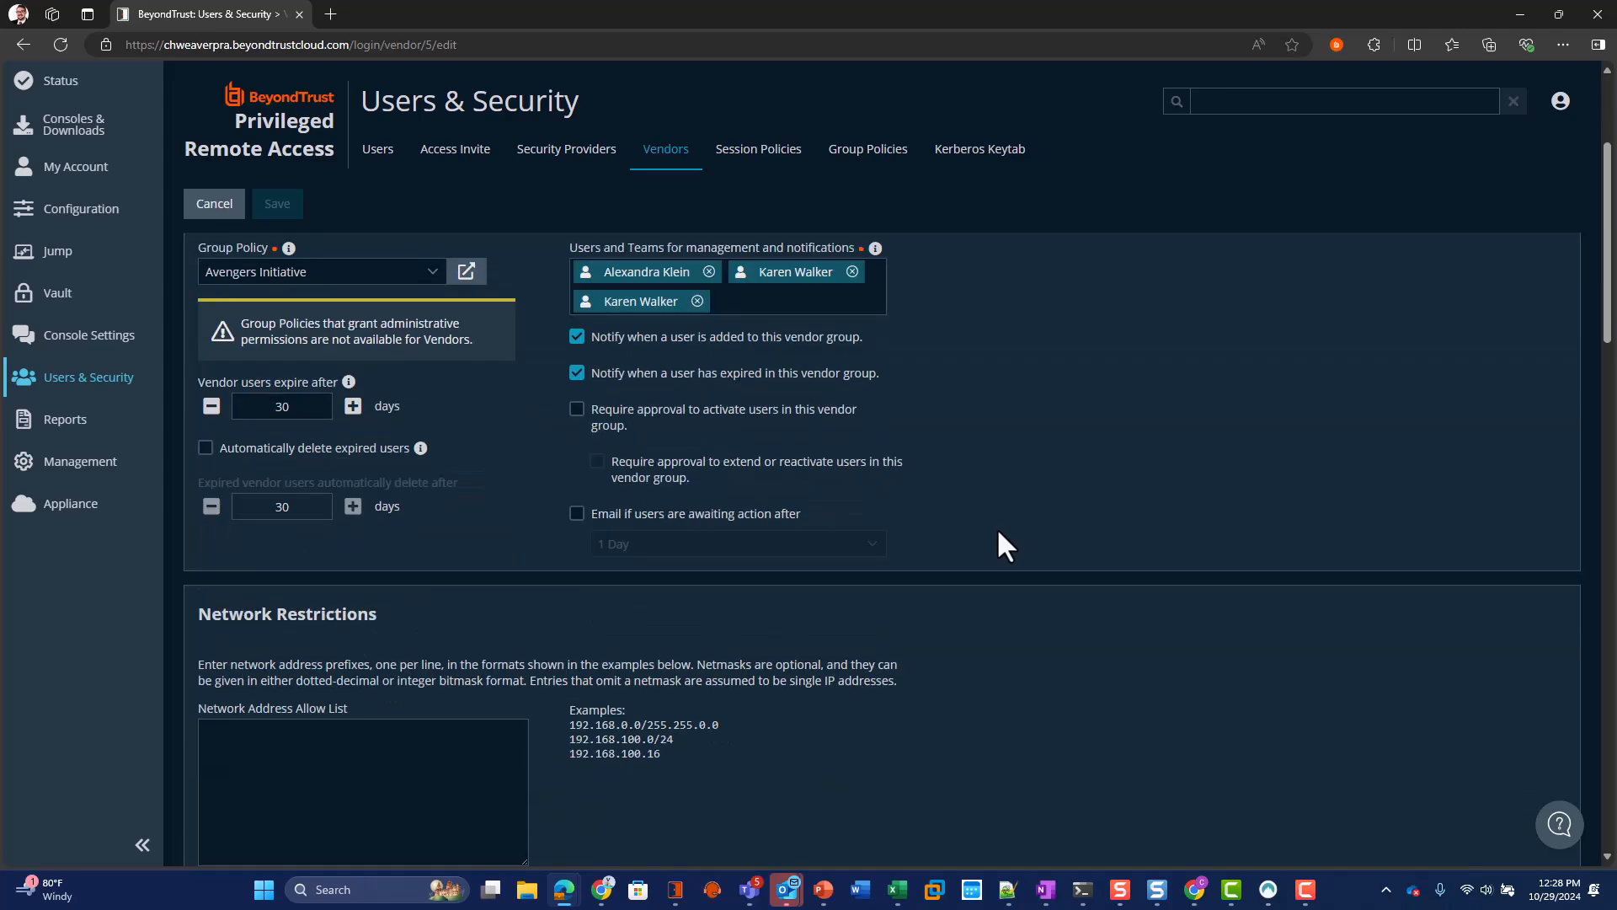
{"action": "scroll", "coordinate": [998, 527], "scroll_direction": "down", "scroll_amount": 20}
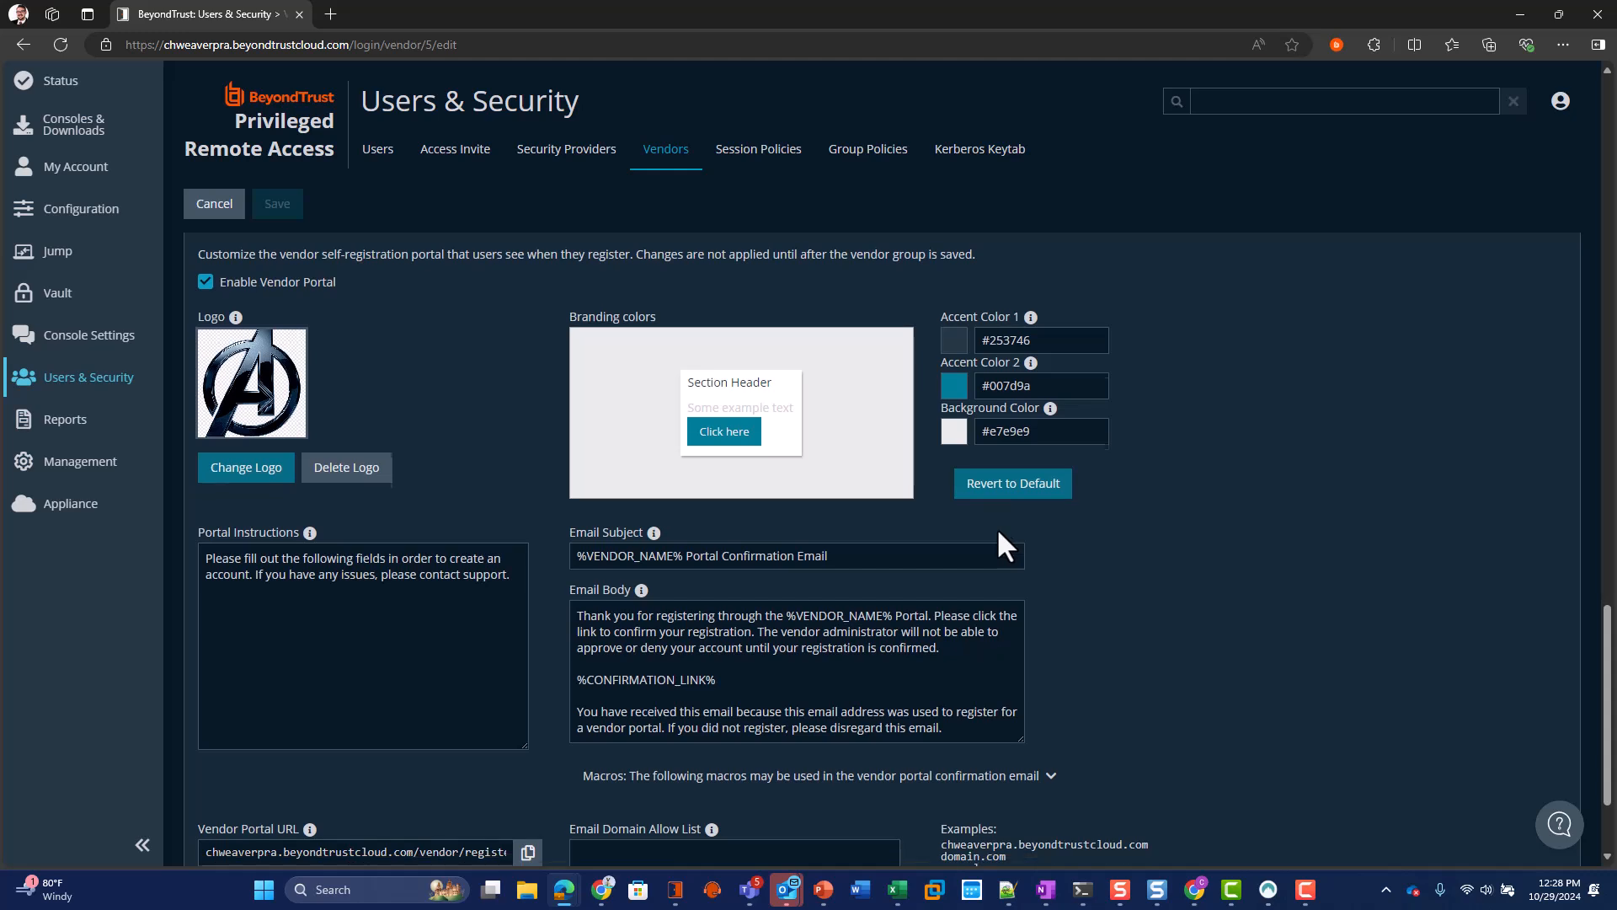
{"action": "scroll", "coordinate": [999, 533], "scroll_direction": "up", "scroll_amount": 2}
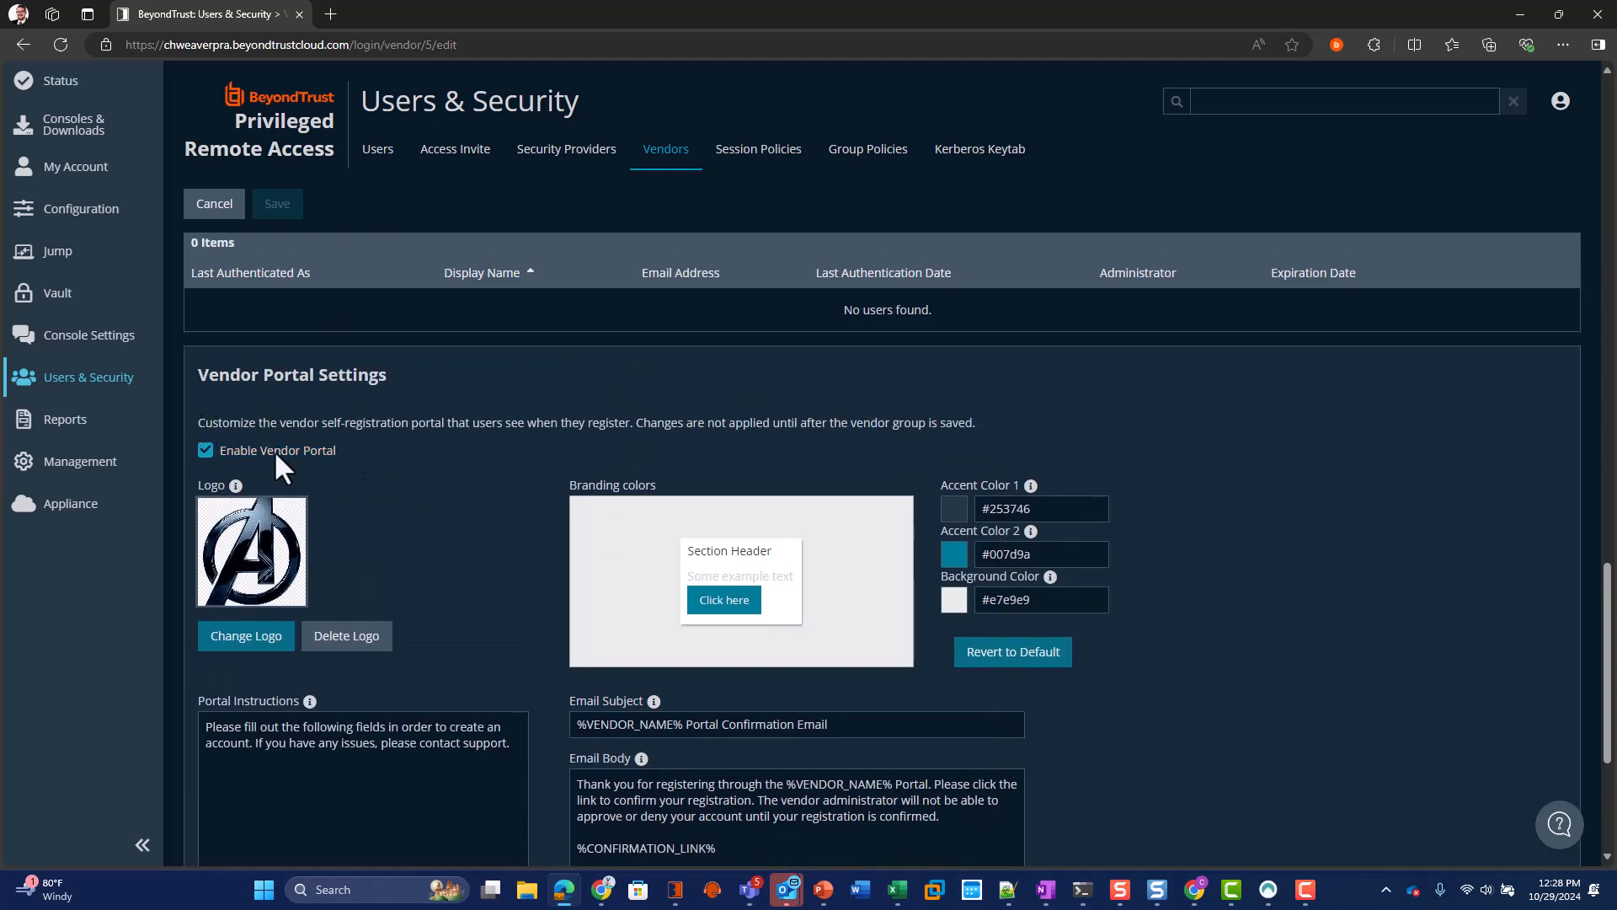
{"action": "scroll", "coordinate": [423, 425], "scroll_direction": "down", "scroll_amount": 1}
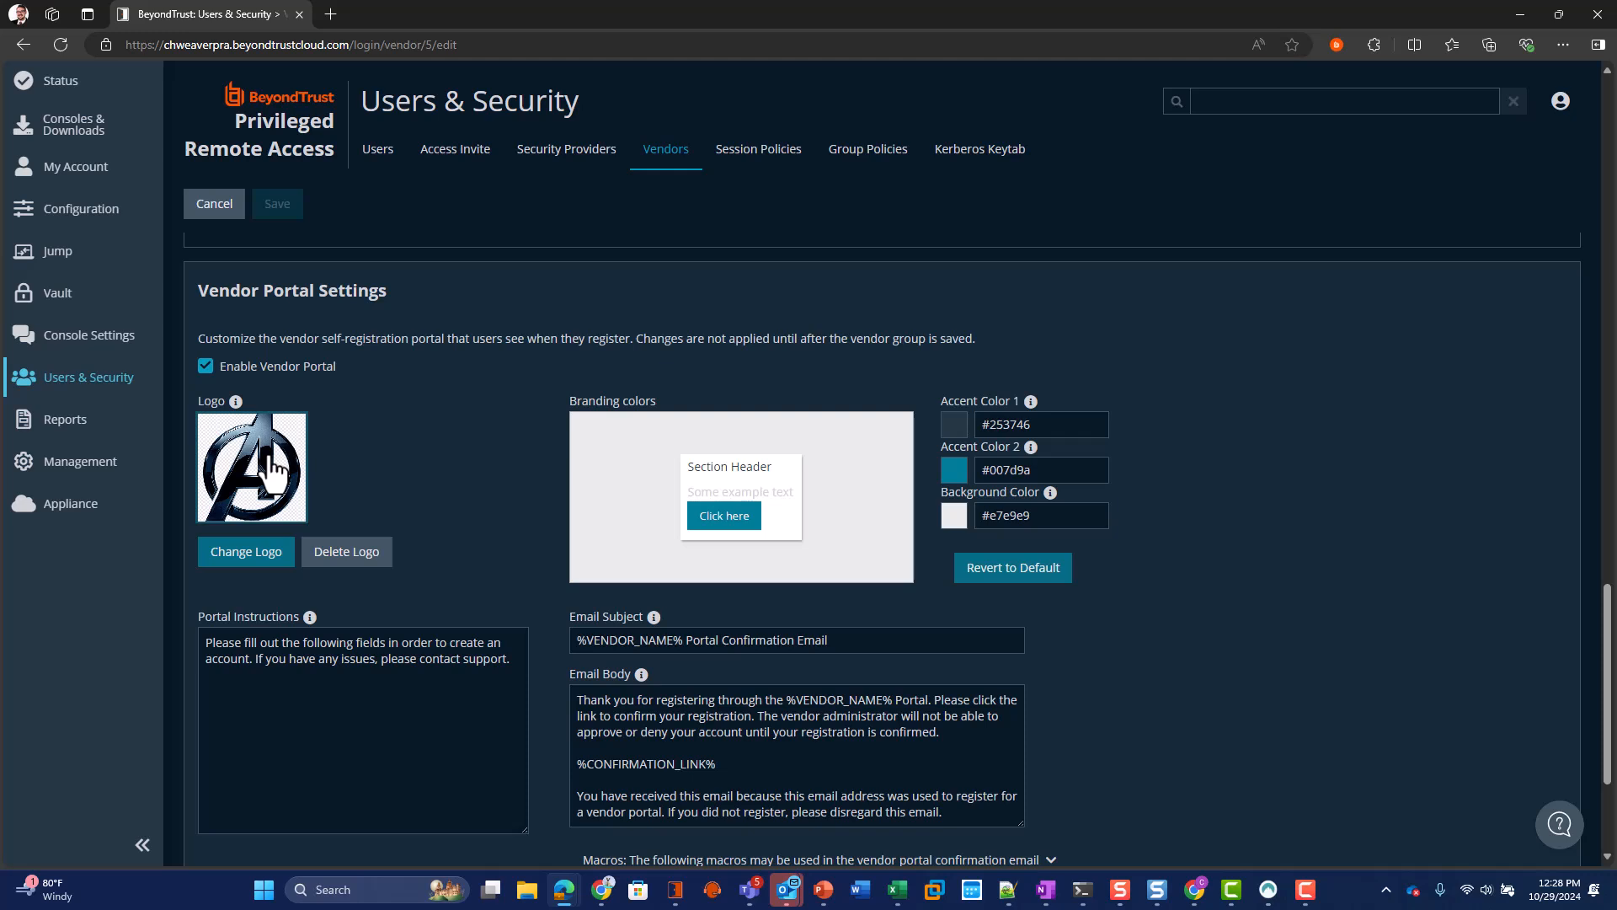
{"action": "scroll", "coordinate": [271, 468], "scroll_direction": "down", "scroll_amount": 2}
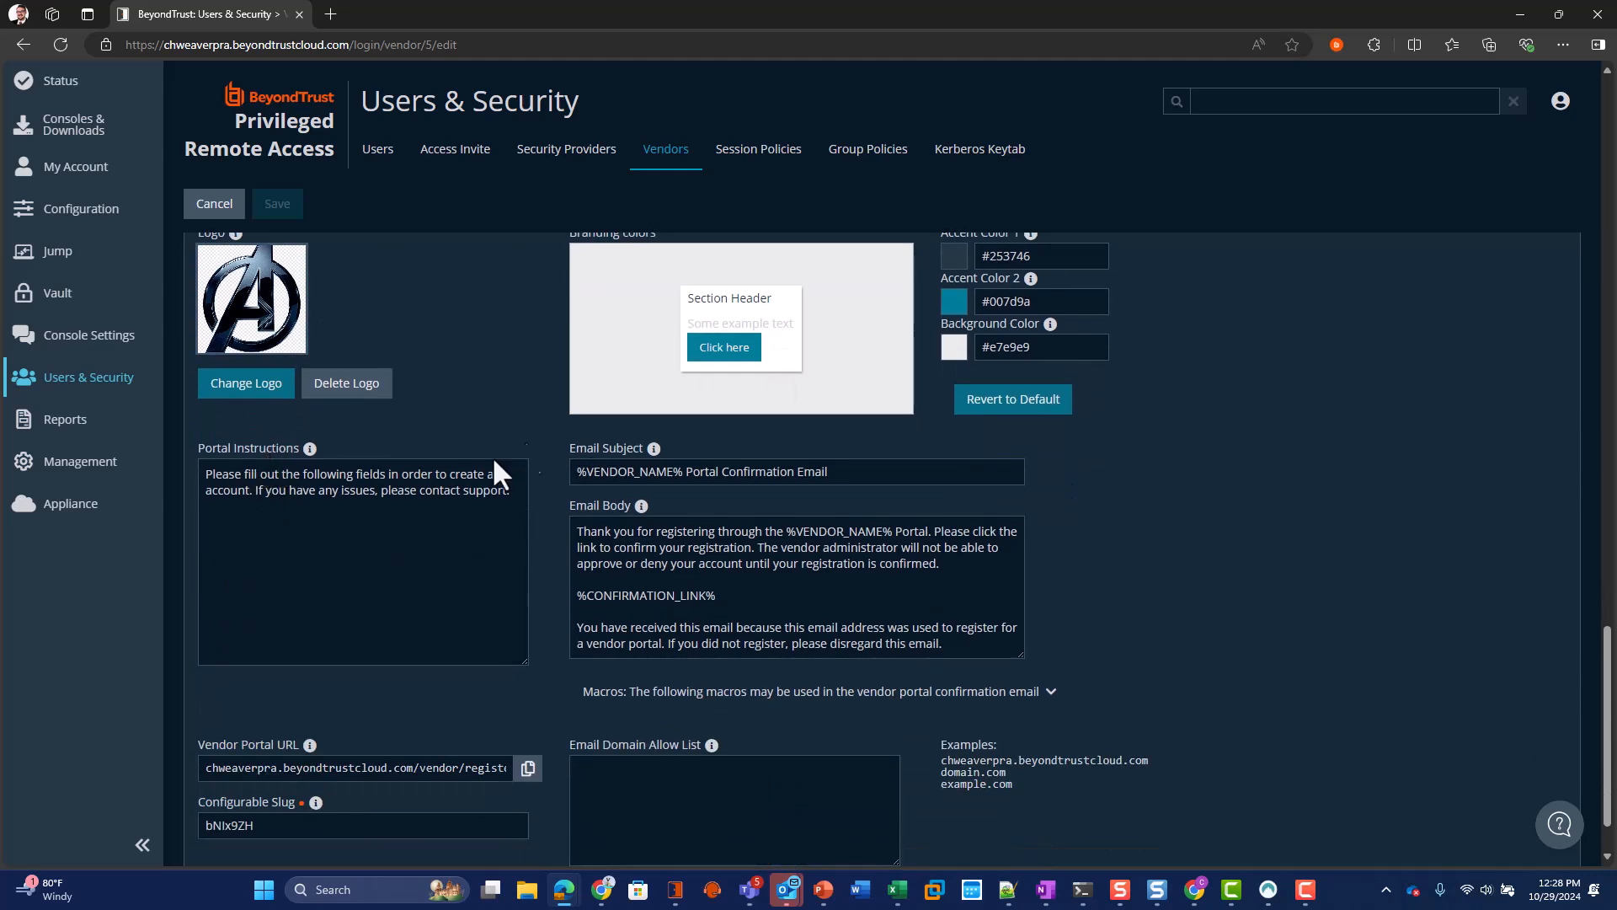
Step: Copy the vendor portal URL and open it in a new browser tab
{"action": "left_click", "coordinate": [528, 769]}
{"action": "left_click", "coordinate": [330, 14]}
{"action": "left_click", "coordinate": [568, 46]}
{"action": "right_click", "coordinate": [569, 46]}
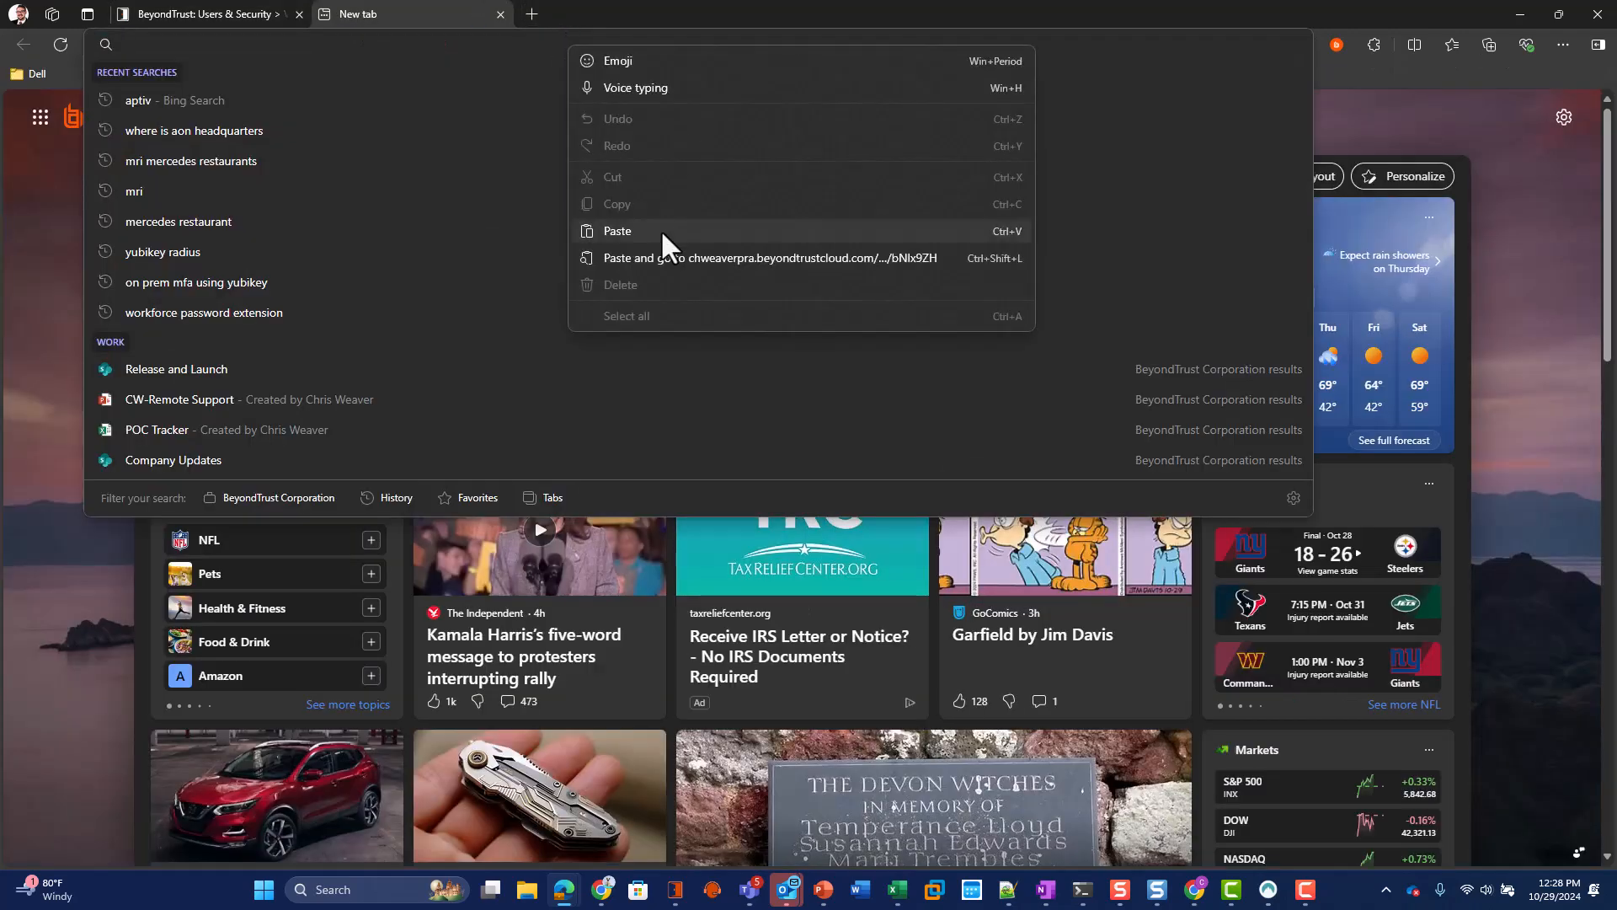
{"action": "left_click", "coordinate": [650, 251]}
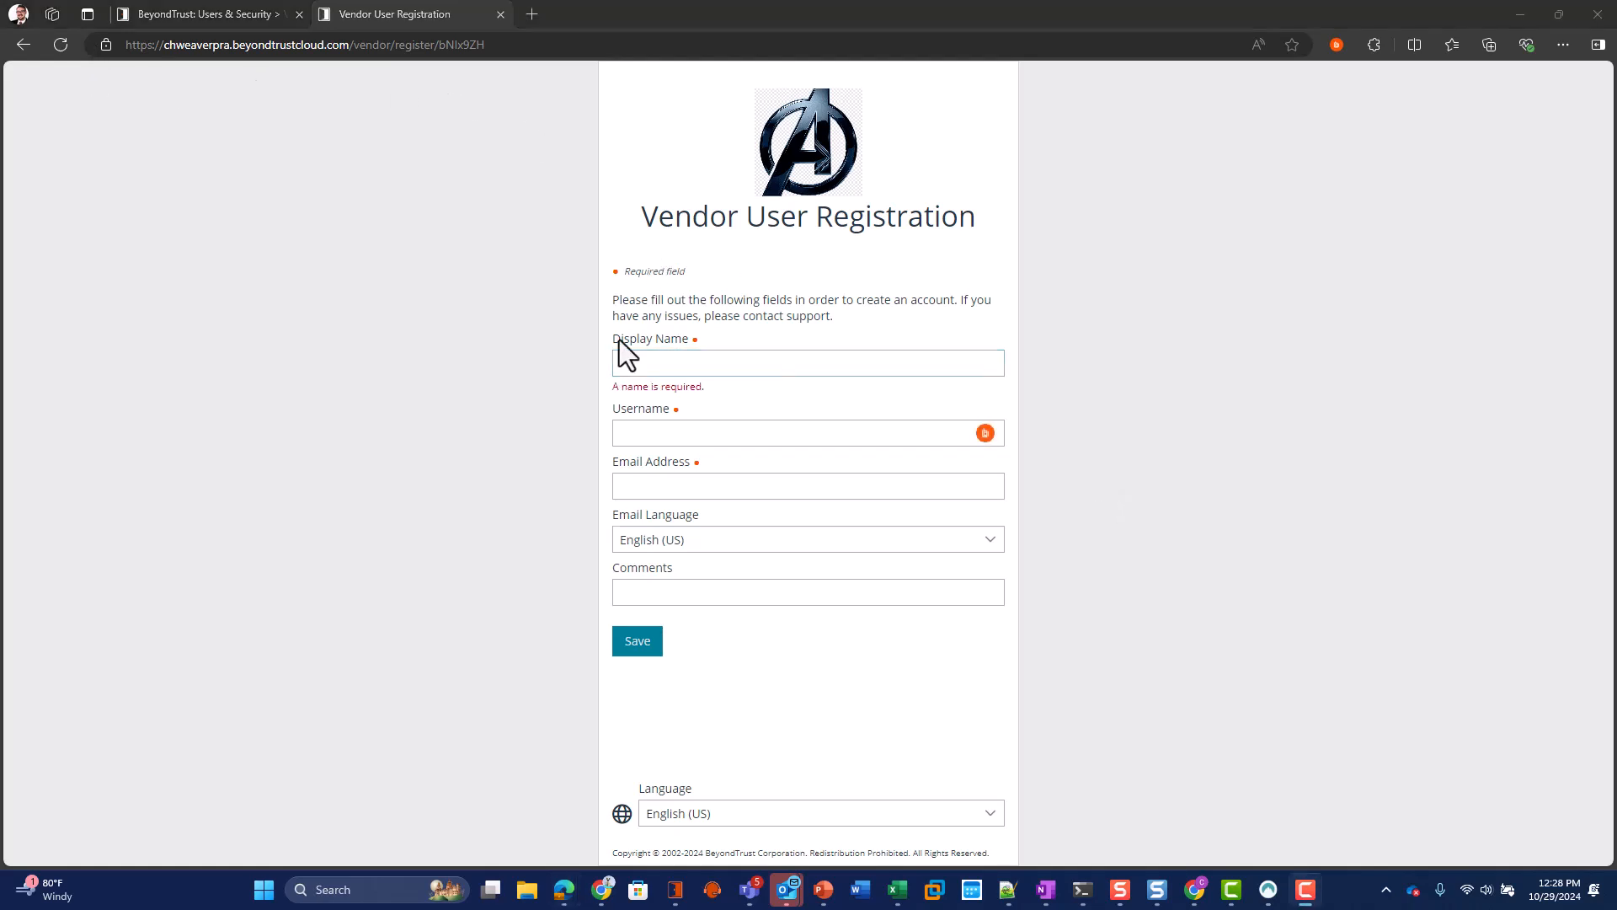
Step: Examine the Display Name, Username and Email Address fields of the vendor user registration form without filling them in
{"action": "left_click", "coordinate": [649, 364]}
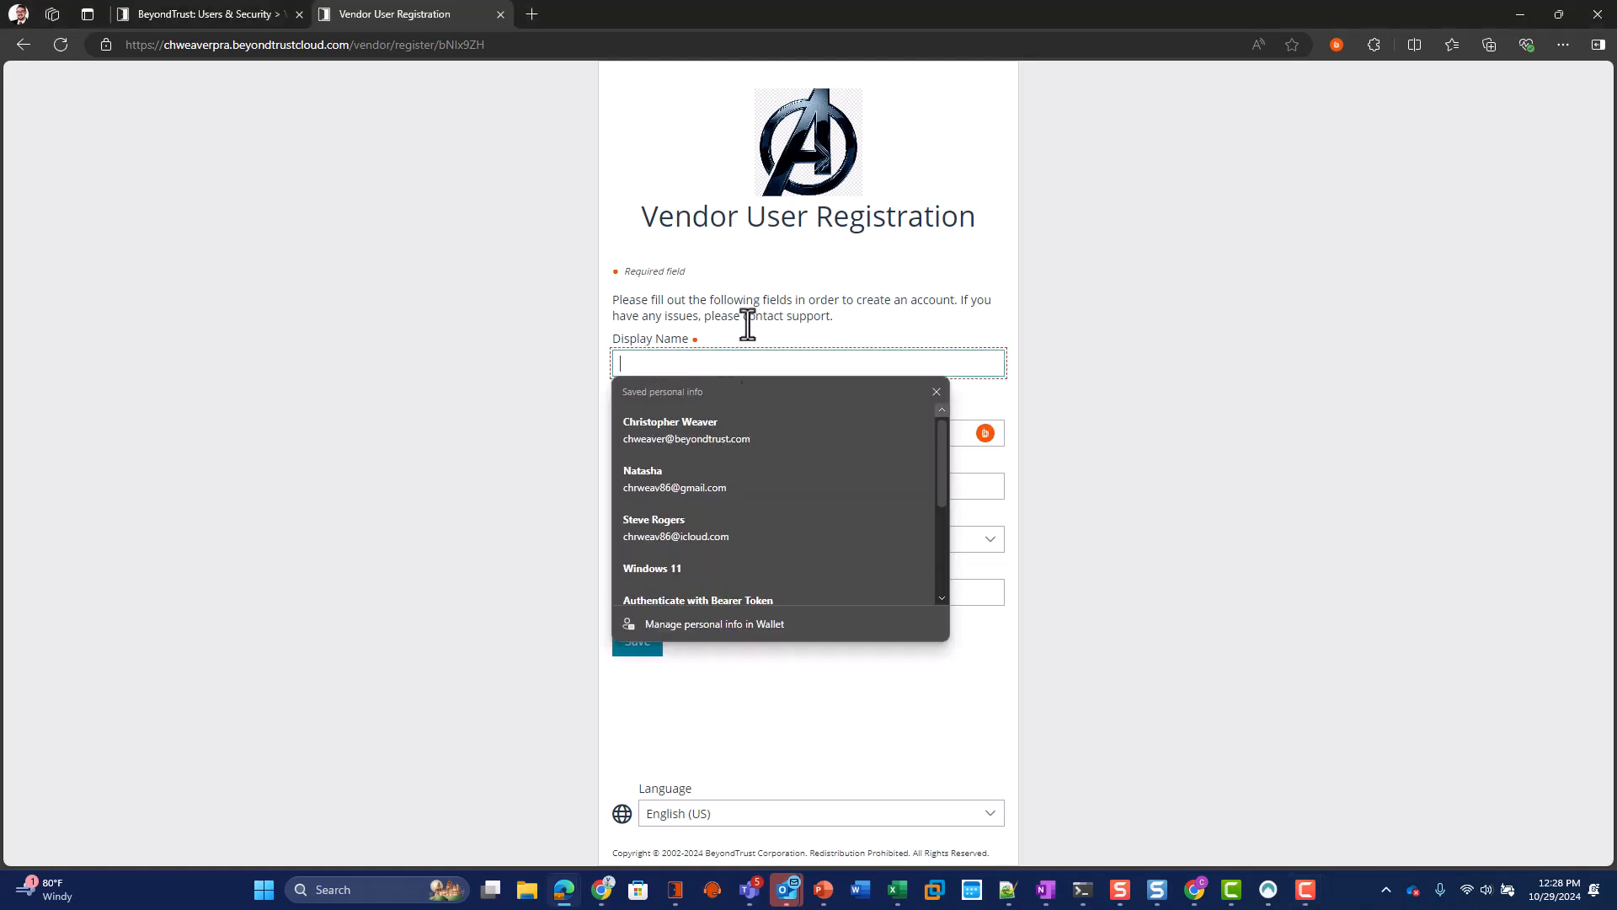
{"action": "left_click", "coordinate": [1237, 438]}
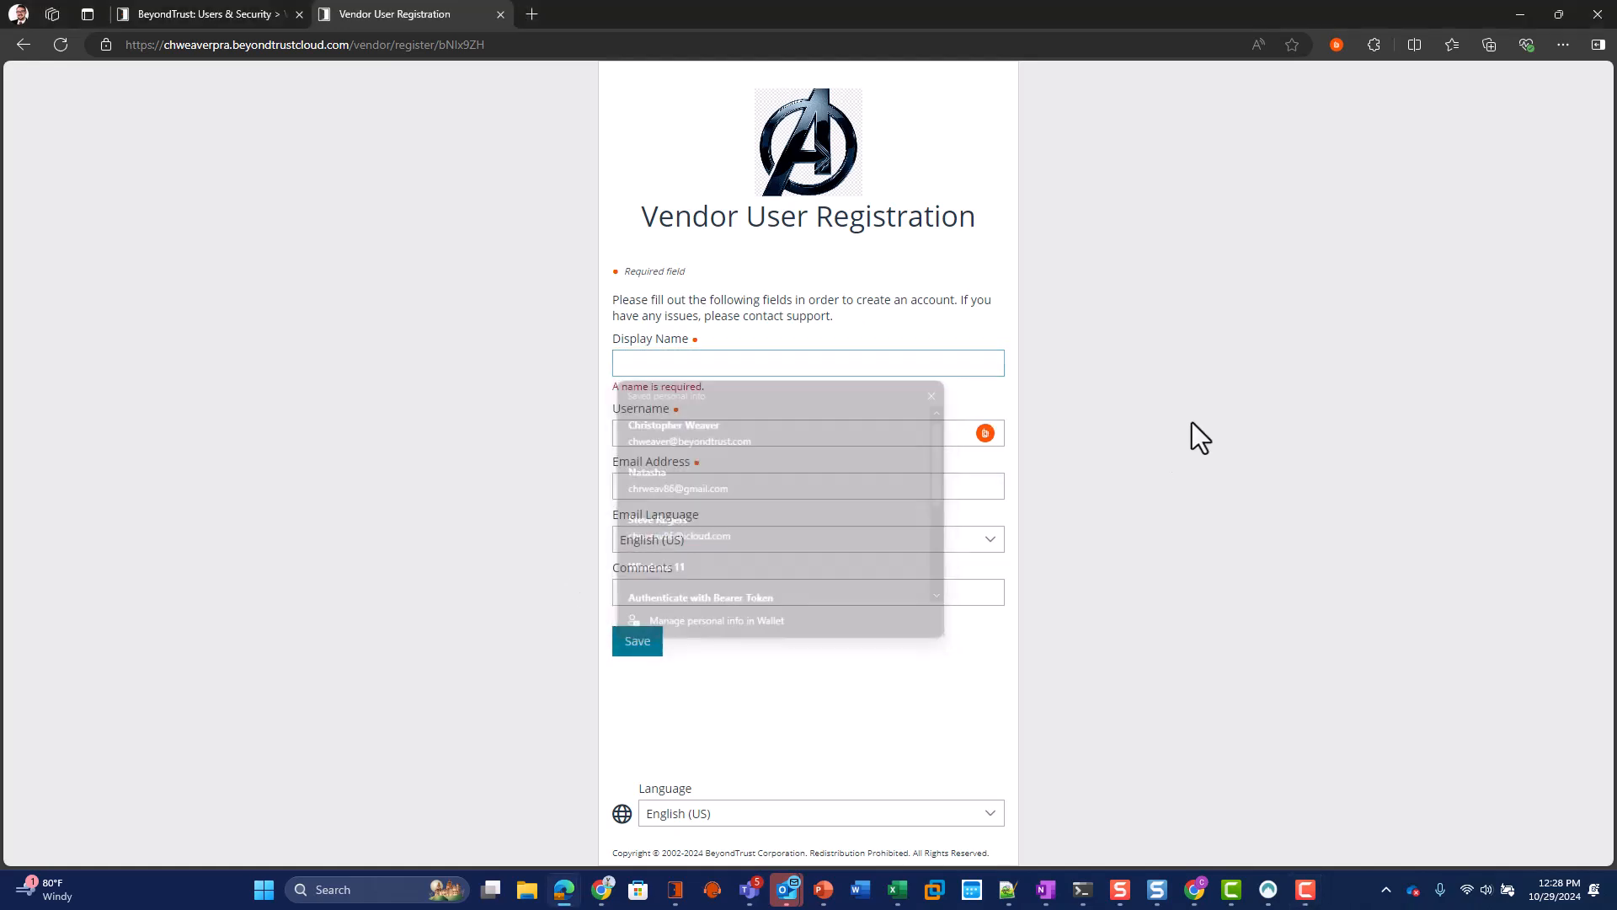
{"action": "left_click", "coordinate": [663, 364]}
{"action": "left_click", "coordinate": [937, 432]}
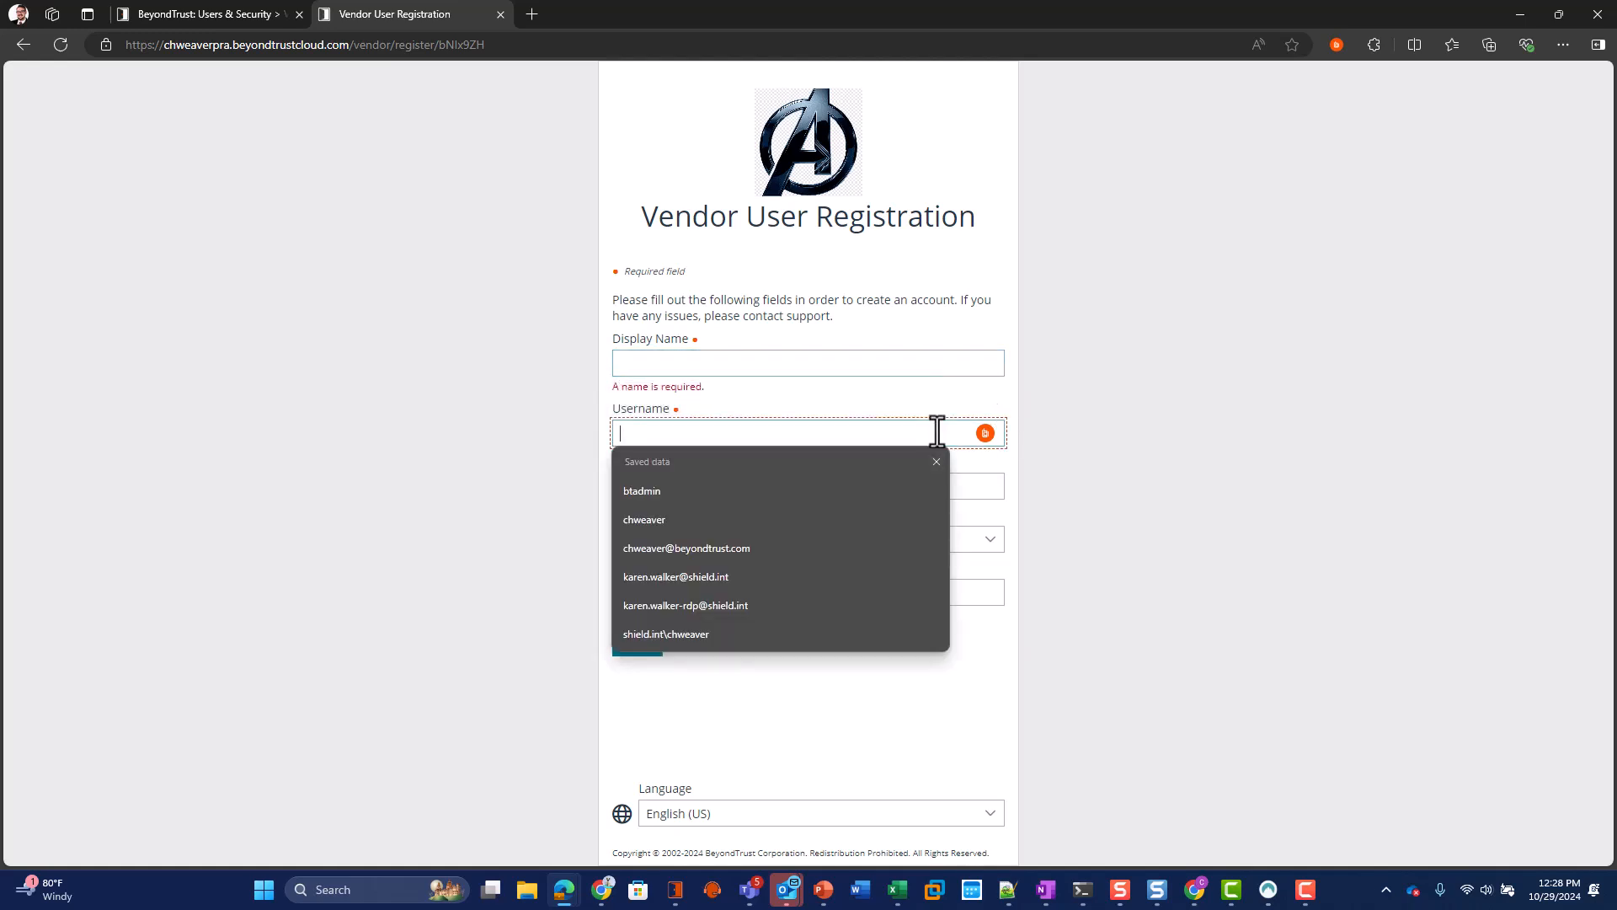
{"action": "left_click", "coordinate": [1083, 470]}
{"action": "left_click", "coordinate": [801, 503]}
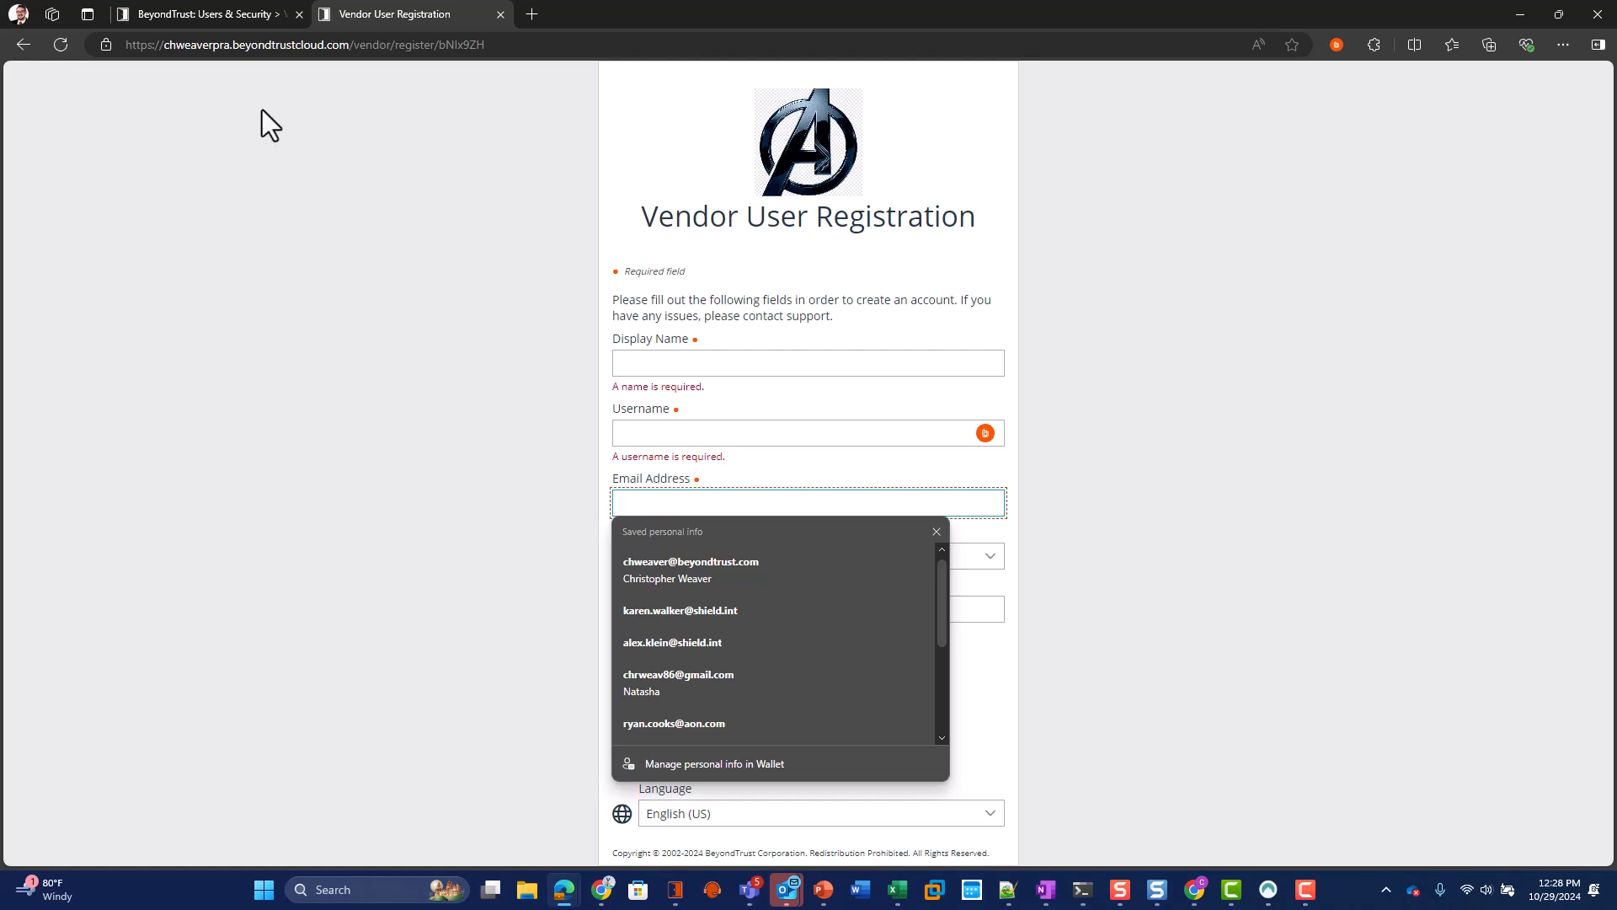
Step: Return to the vendor group and review its Email Domain Allow List, Network Restrictions and Authorization Settings
{"action": "left_click", "coordinate": [208, 17]}
{"action": "left_click", "coordinate": [669, 799]}
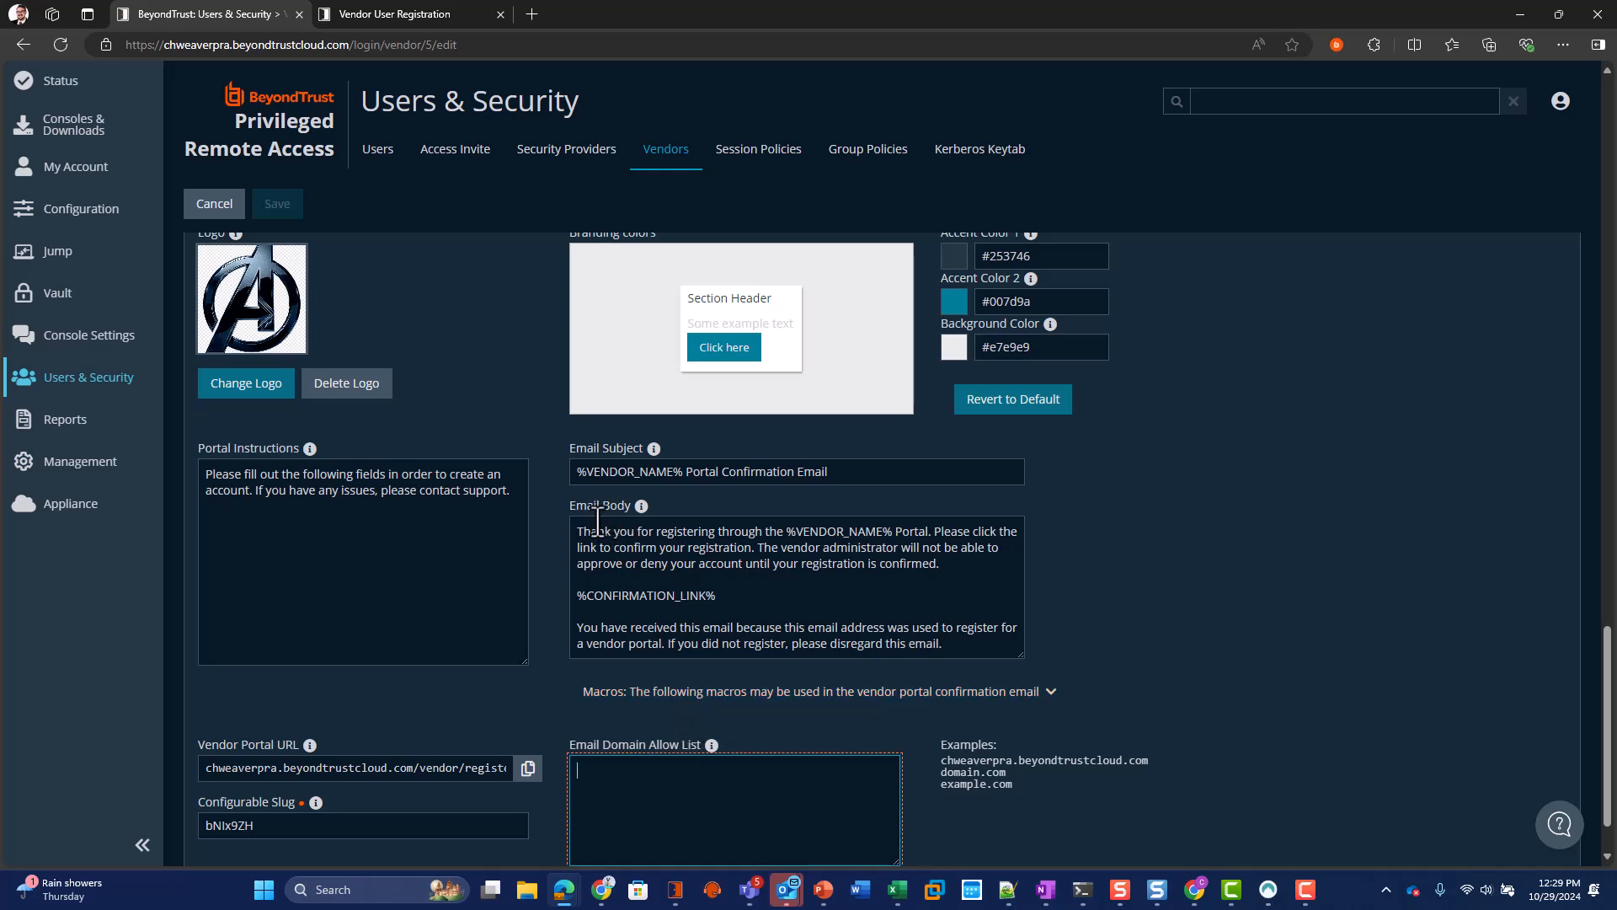
{"action": "left_click", "coordinate": [377, 4]}
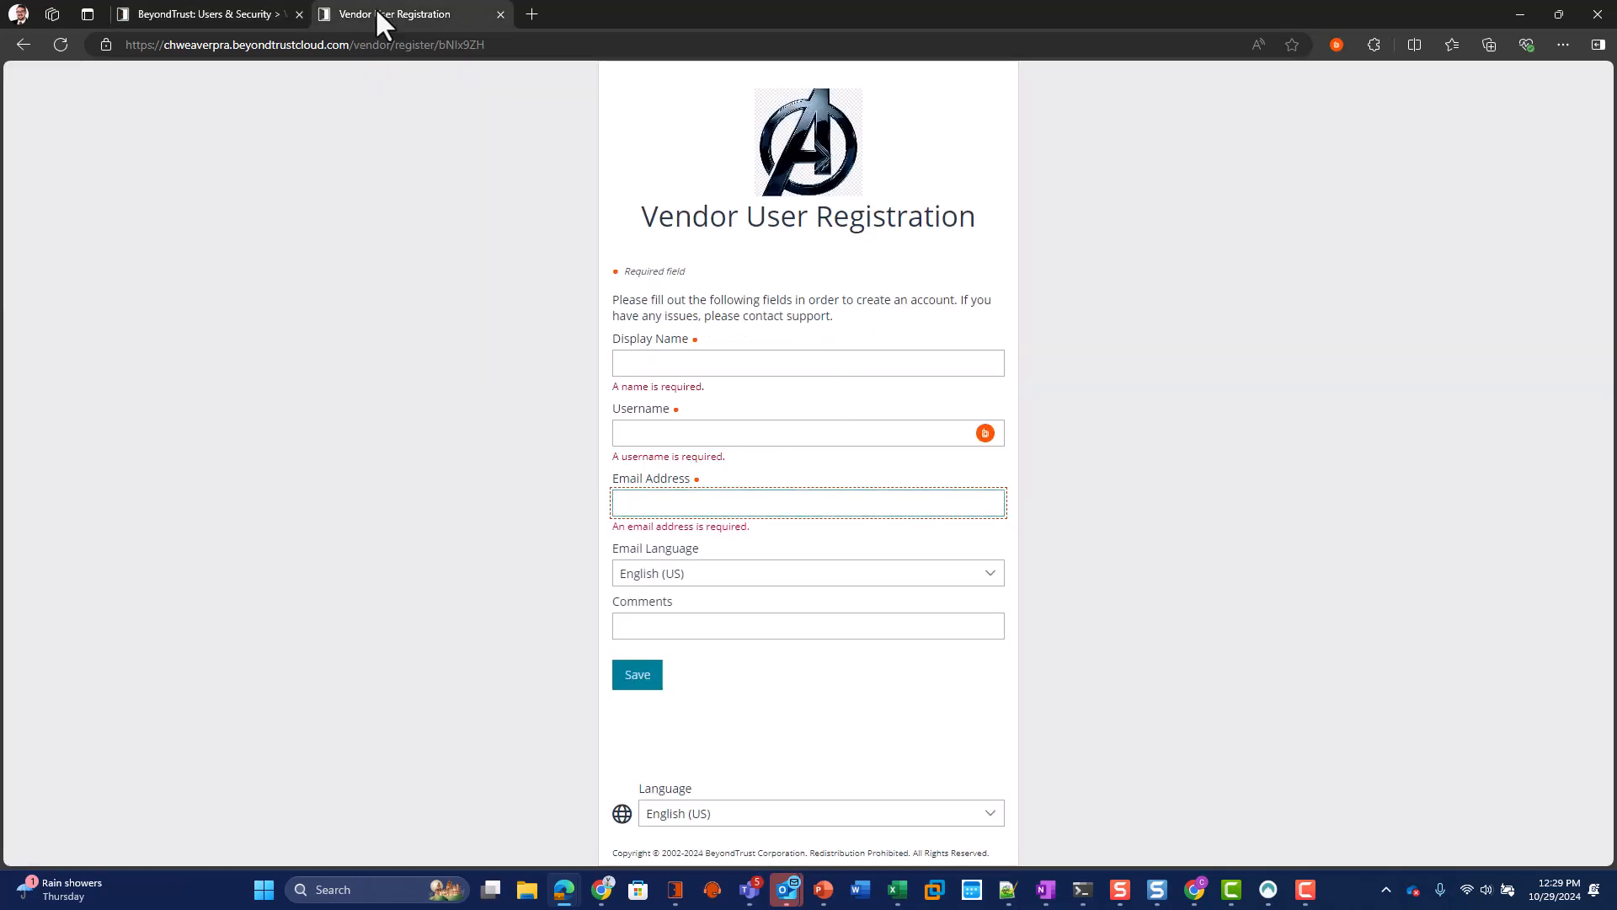
{"action": "left_click", "coordinate": [260, 11]}
{"action": "scroll", "coordinate": [497, 521], "scroll_direction": "up", "scroll_amount": 20}
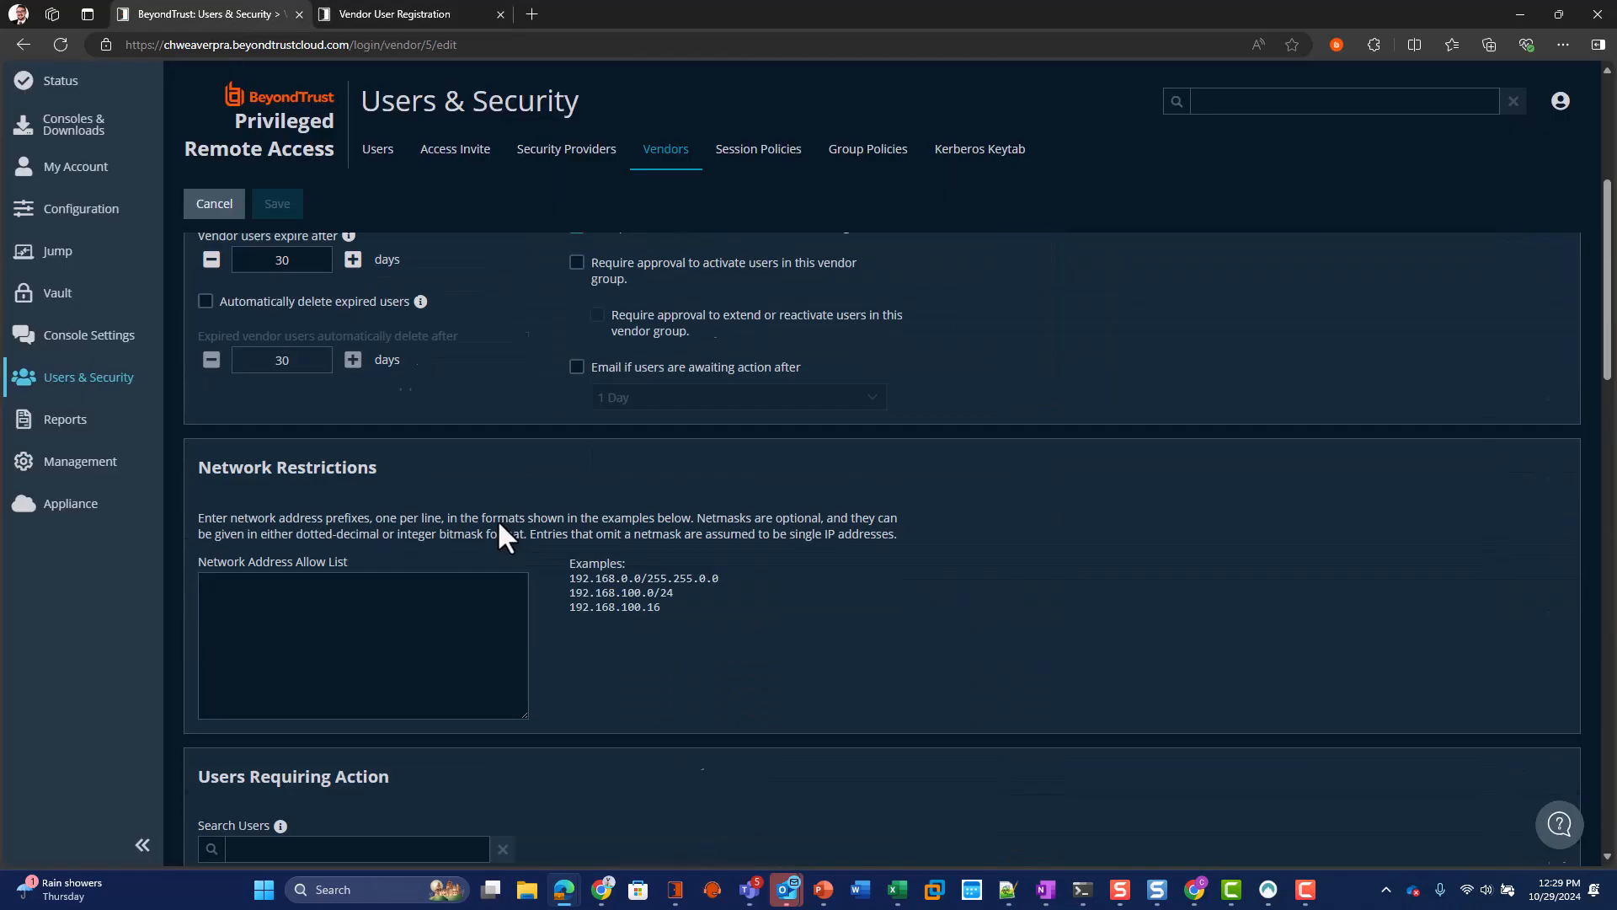
{"action": "scroll", "coordinate": [497, 520], "scroll_direction": "down", "scroll_amount": 7}
{"action": "scroll", "coordinate": [497, 519], "scroll_direction": "up", "scroll_amount": 15}
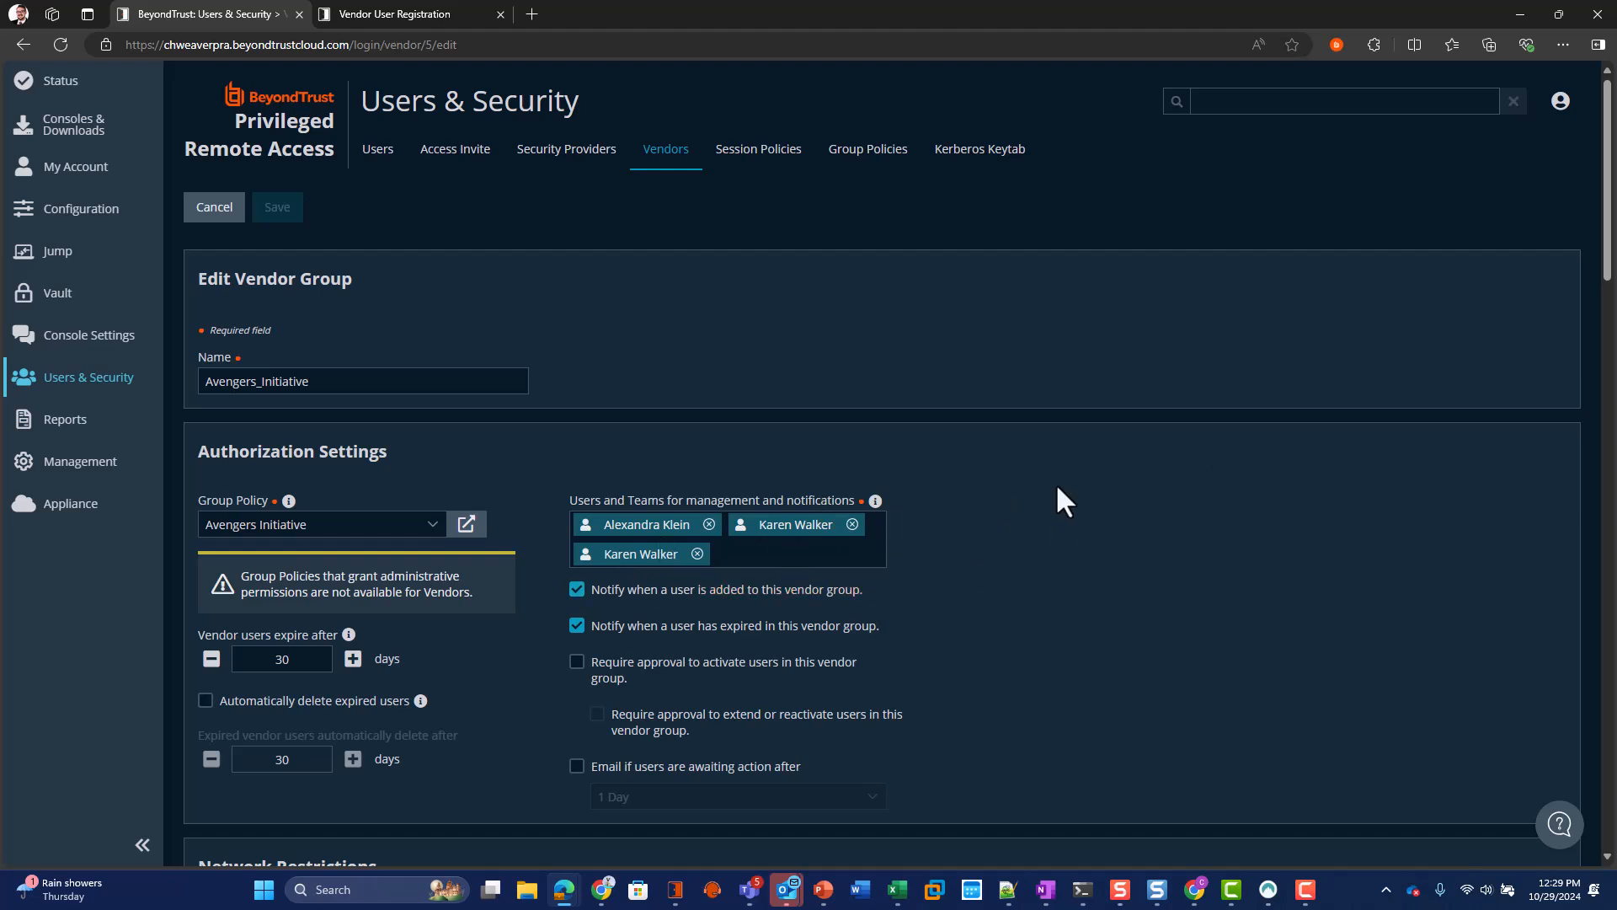
{"action": "scroll", "coordinate": [1058, 489], "scroll_direction": "down", "scroll_amount": 1}
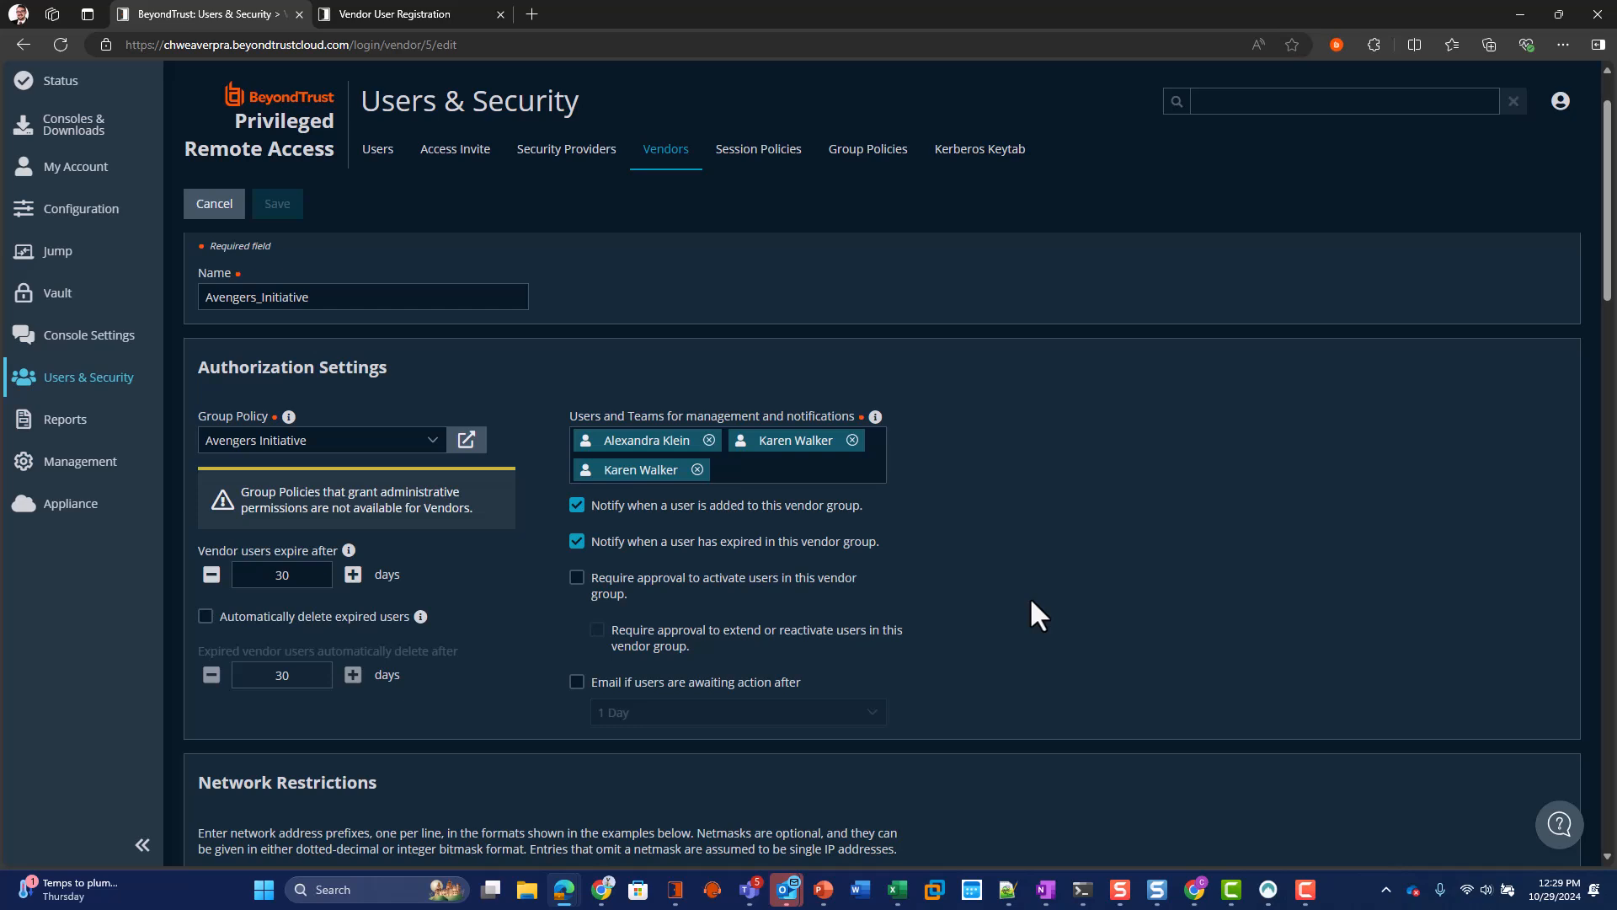
Step: Reactivate the first expired user under Users Requiring Action and check that user's entry in the Users table
{"action": "scroll", "coordinate": [1039, 615], "scroll_direction": "down", "scroll_amount": 10}
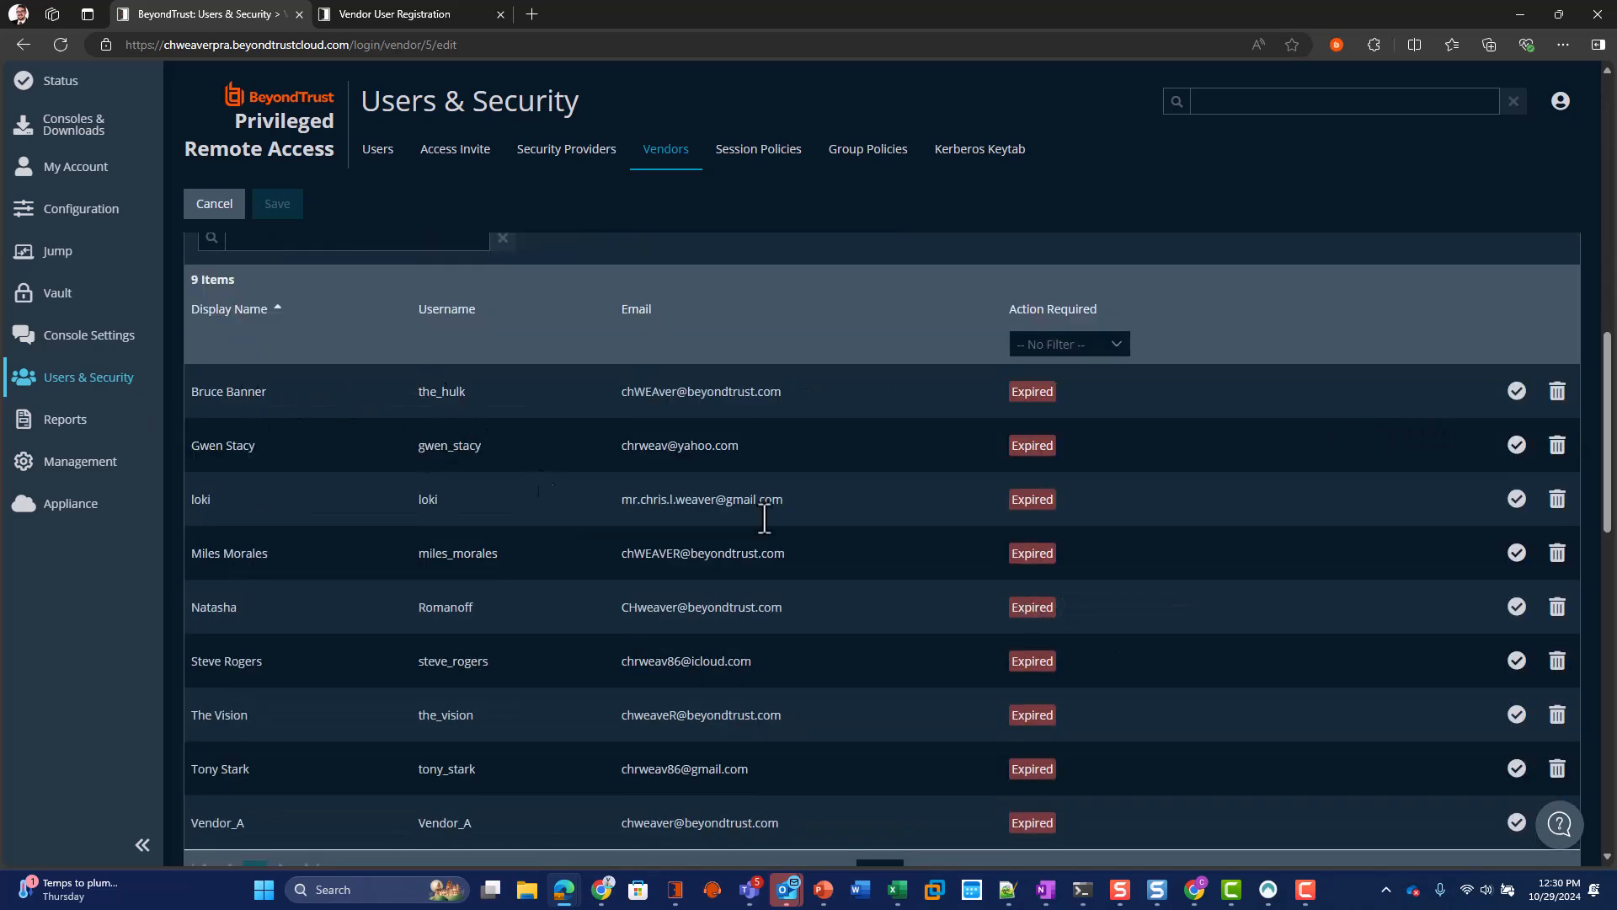
{"action": "scroll", "coordinate": [1286, 477], "scroll_direction": "down", "scroll_amount": 3}
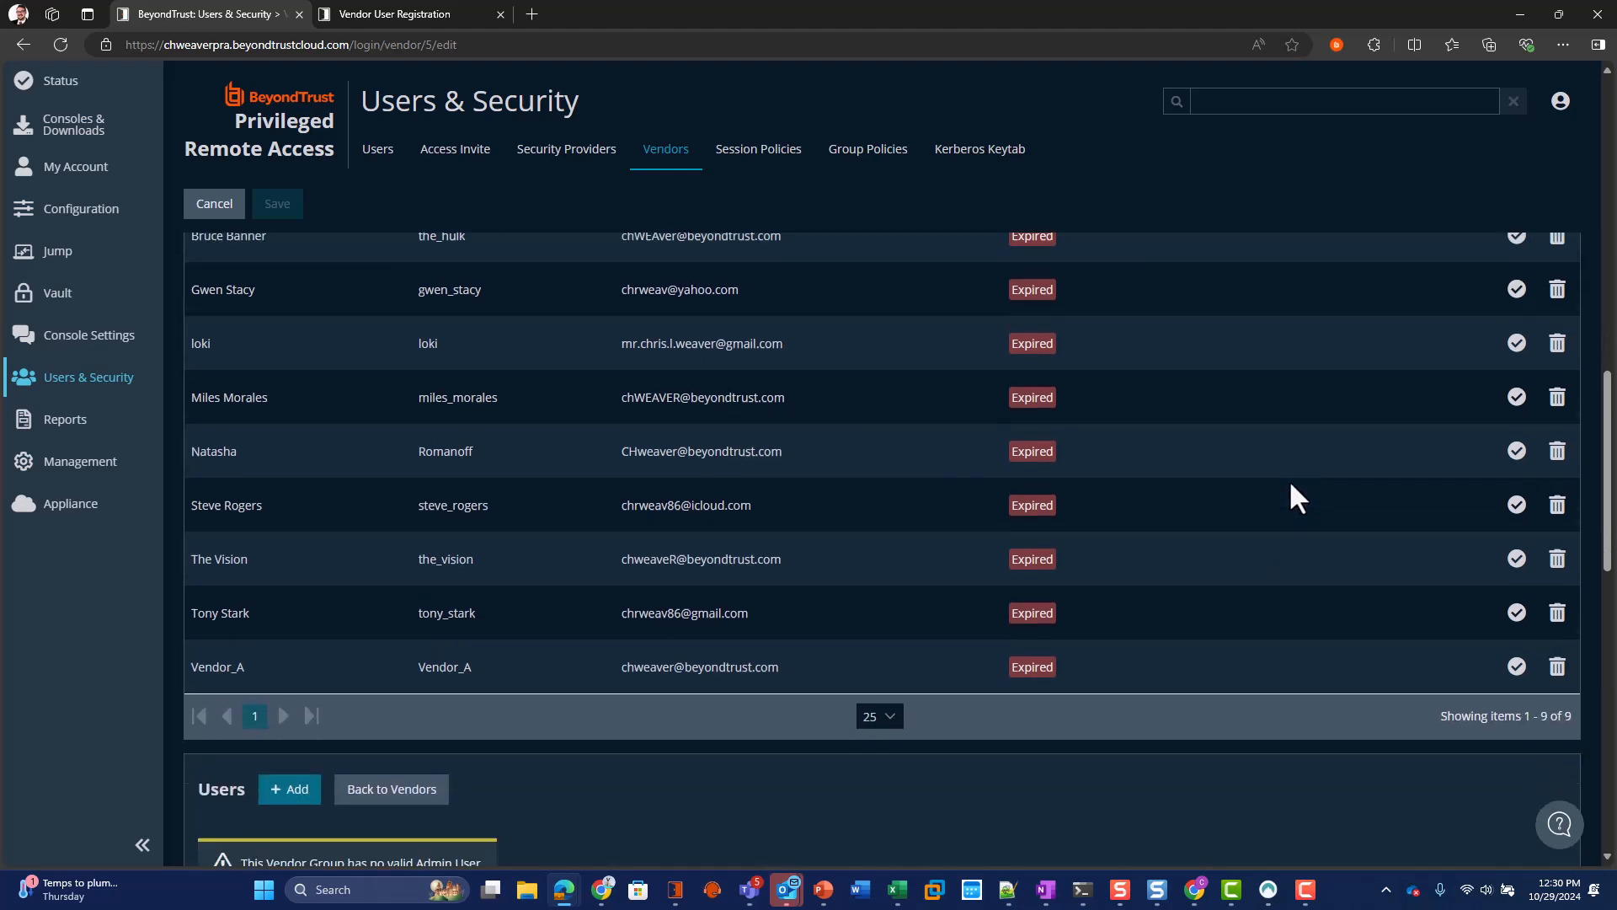
{"action": "scroll", "coordinate": [1288, 478], "scroll_direction": "up", "scroll_amount": 3}
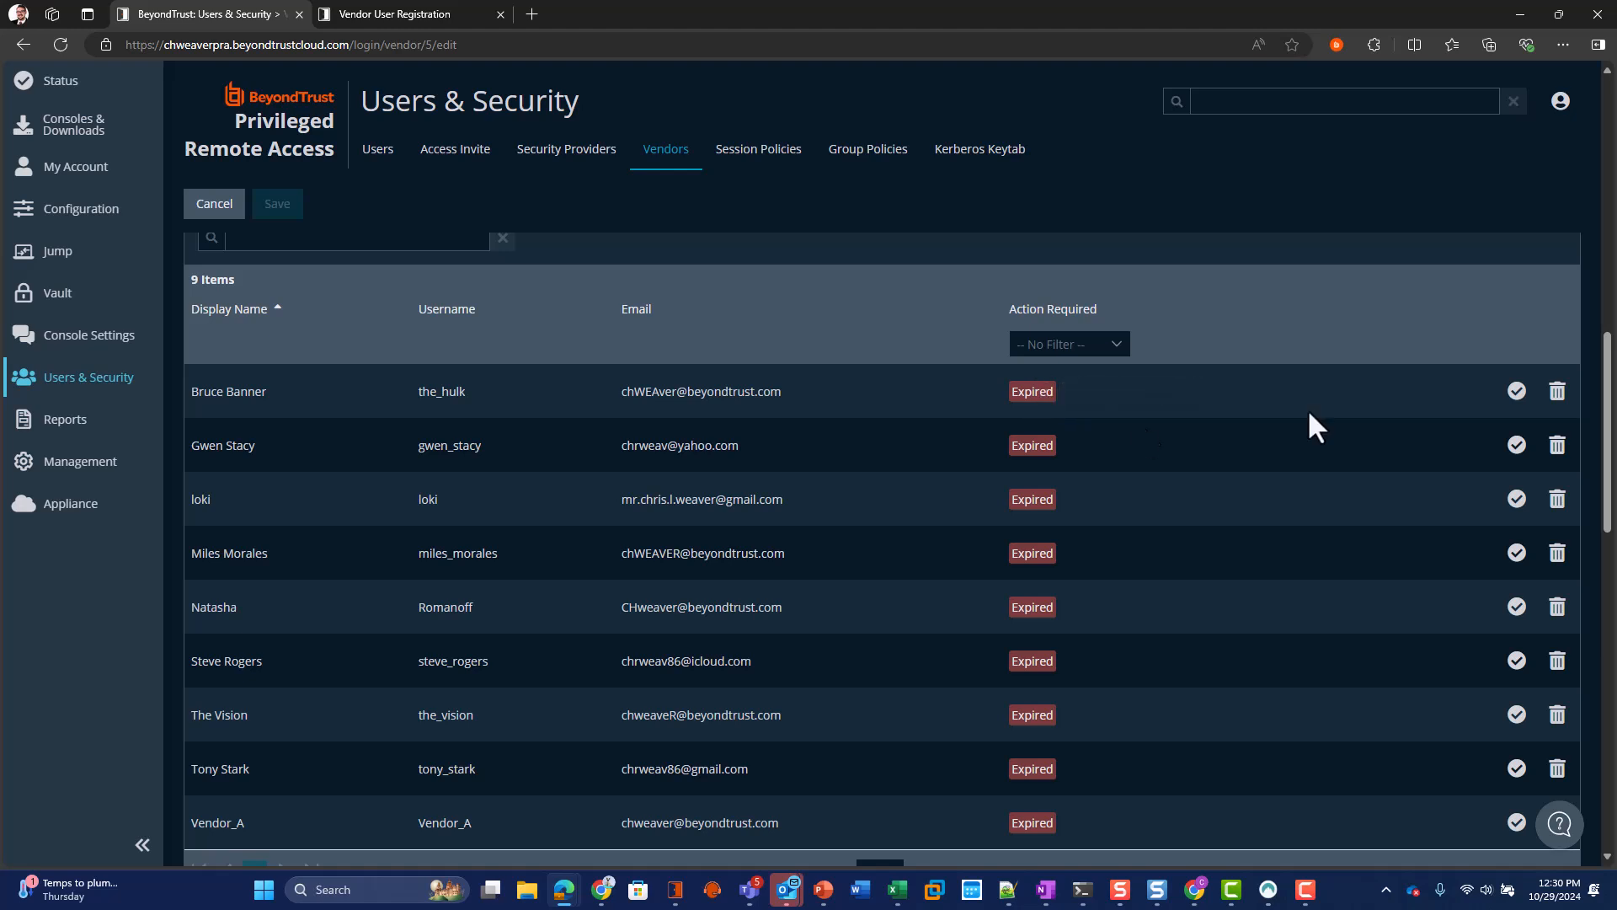
{"action": "left_click", "coordinate": [1518, 393]}
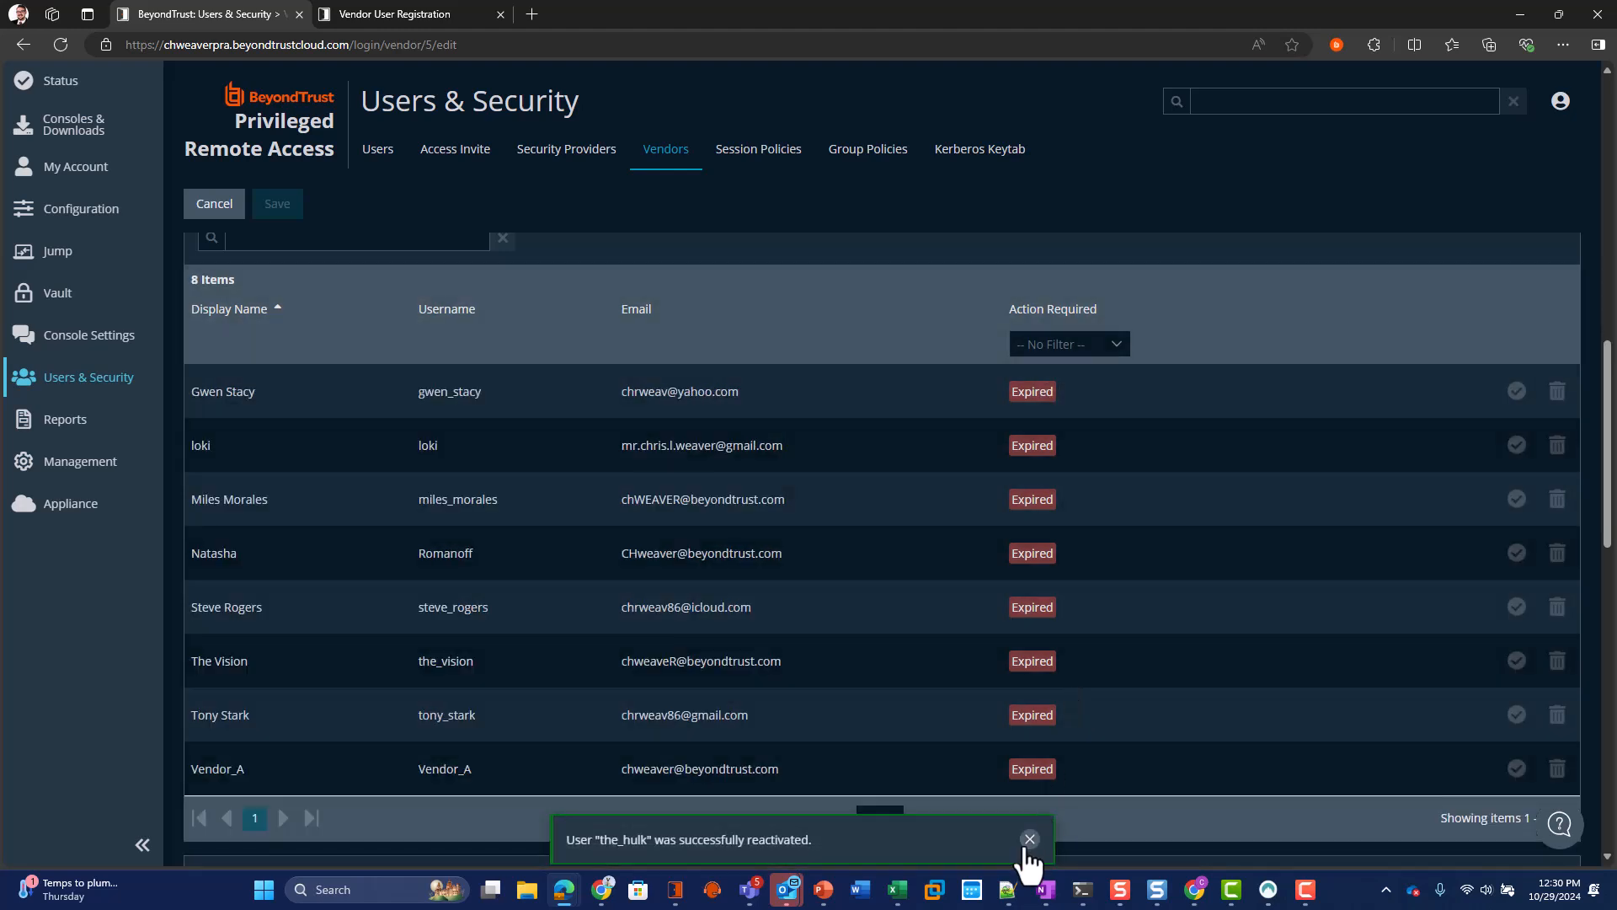
{"action": "left_click", "coordinate": [1029, 839]}
{"action": "scroll", "coordinate": [1253, 643], "scroll_direction": "down", "scroll_amount": 5}
{"action": "scroll", "coordinate": [994, 665], "scroll_direction": "down", "scroll_amount": 2}
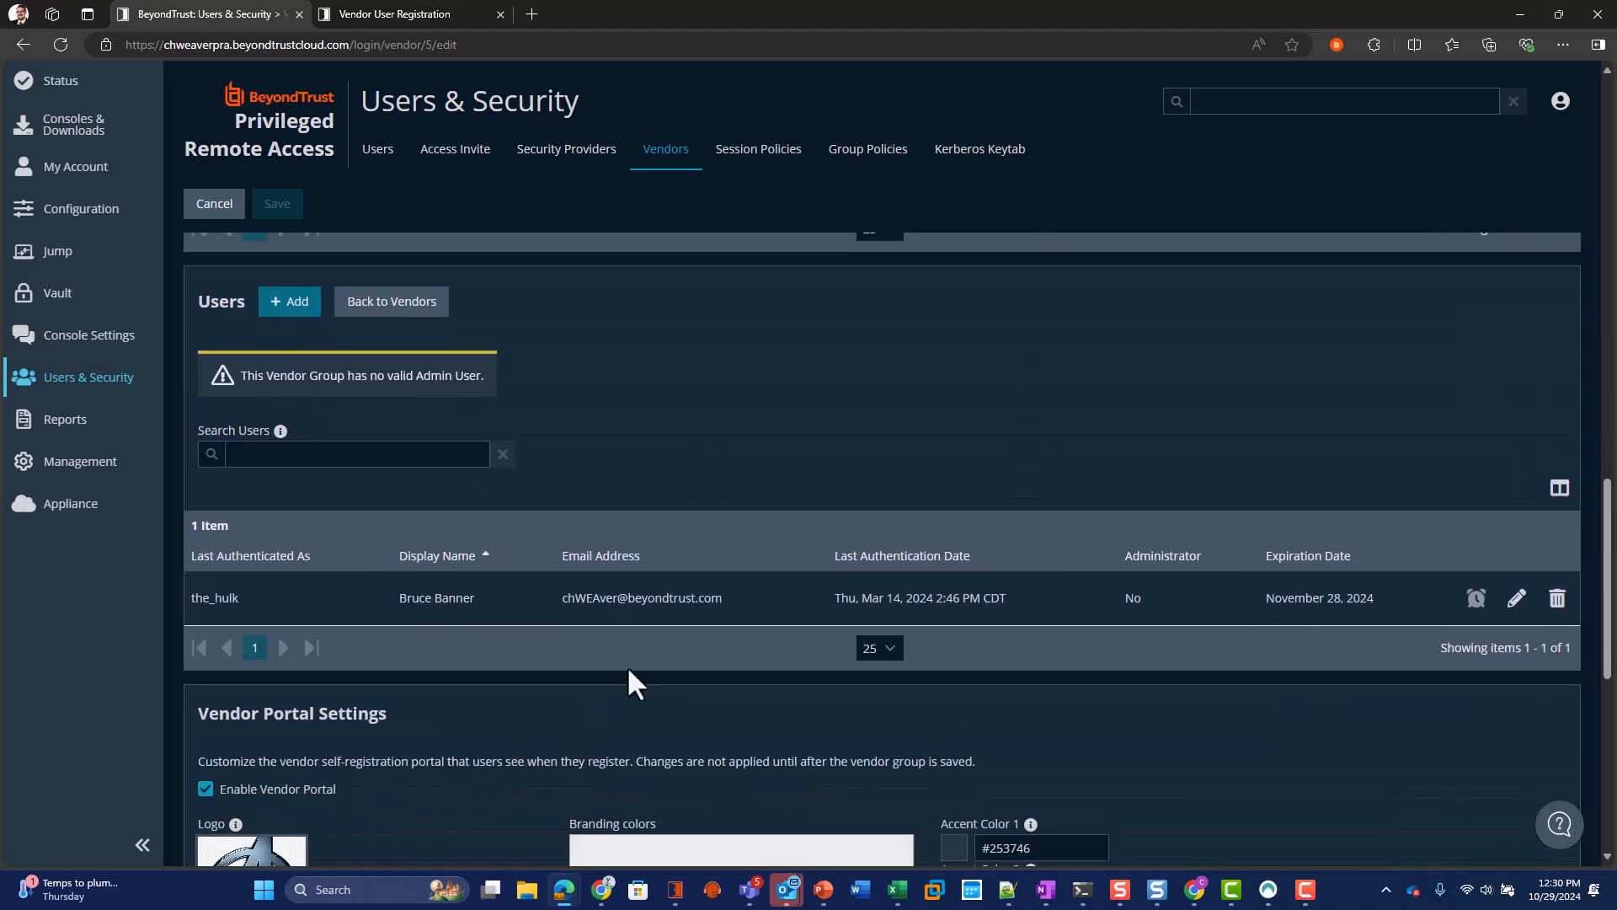
Step: Reactivate the second expired user in the Users Requiring Action table
{"action": "scroll", "coordinate": [453, 608], "scroll_direction": "up", "scroll_amount": 7}
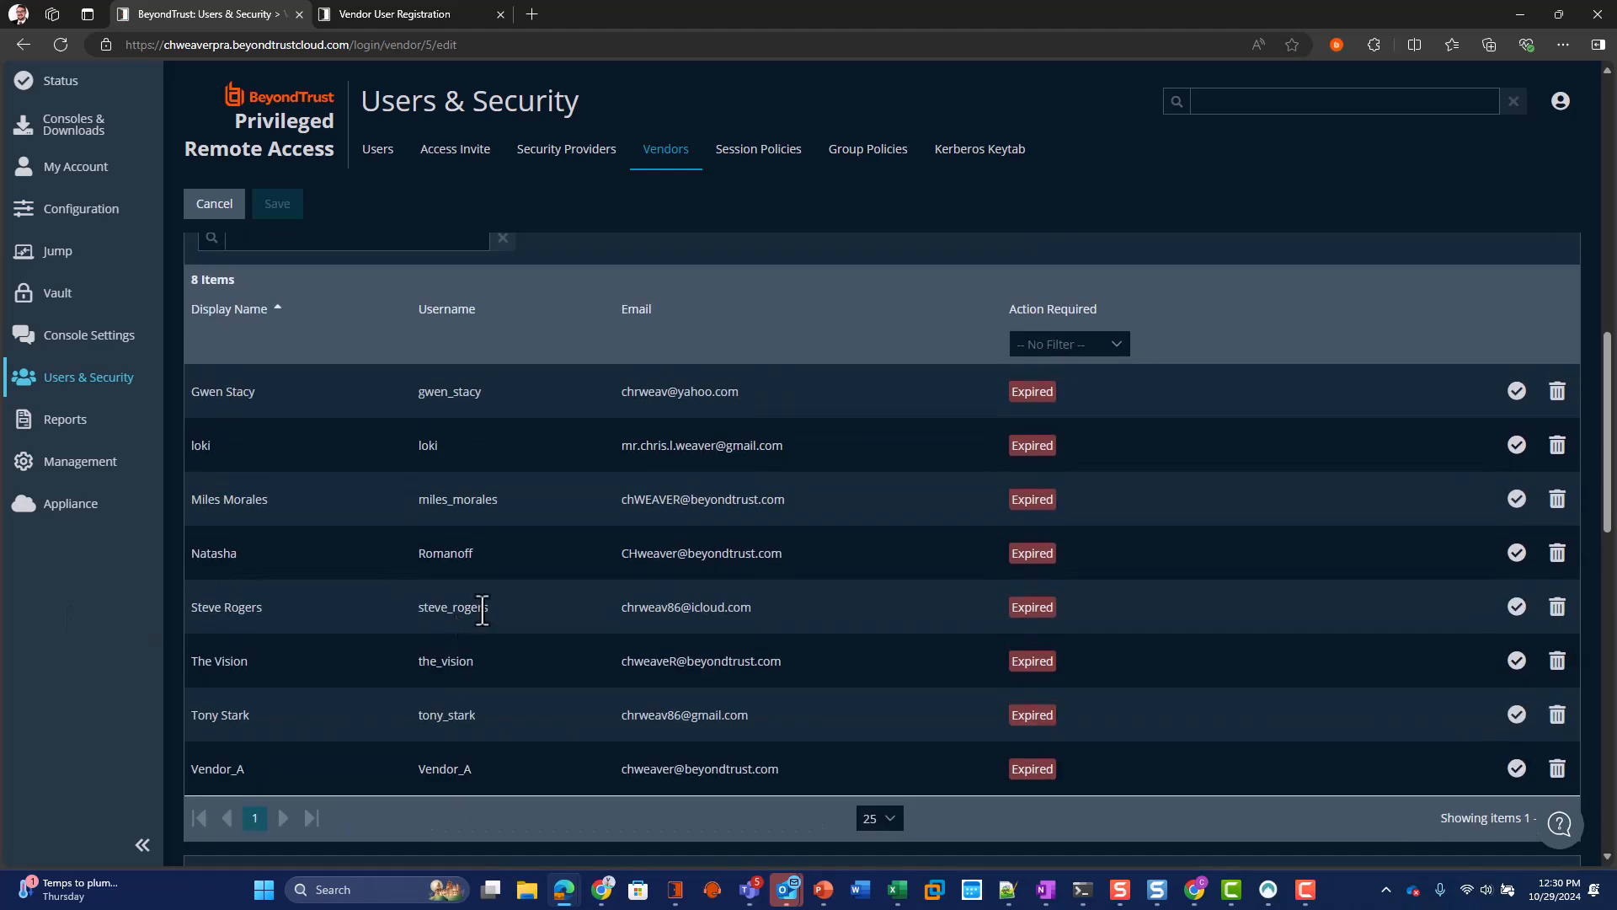
{"action": "left_click", "coordinate": [1522, 444]}
{"action": "scroll", "coordinate": [744, 534], "scroll_direction": "down", "scroll_amount": 5}
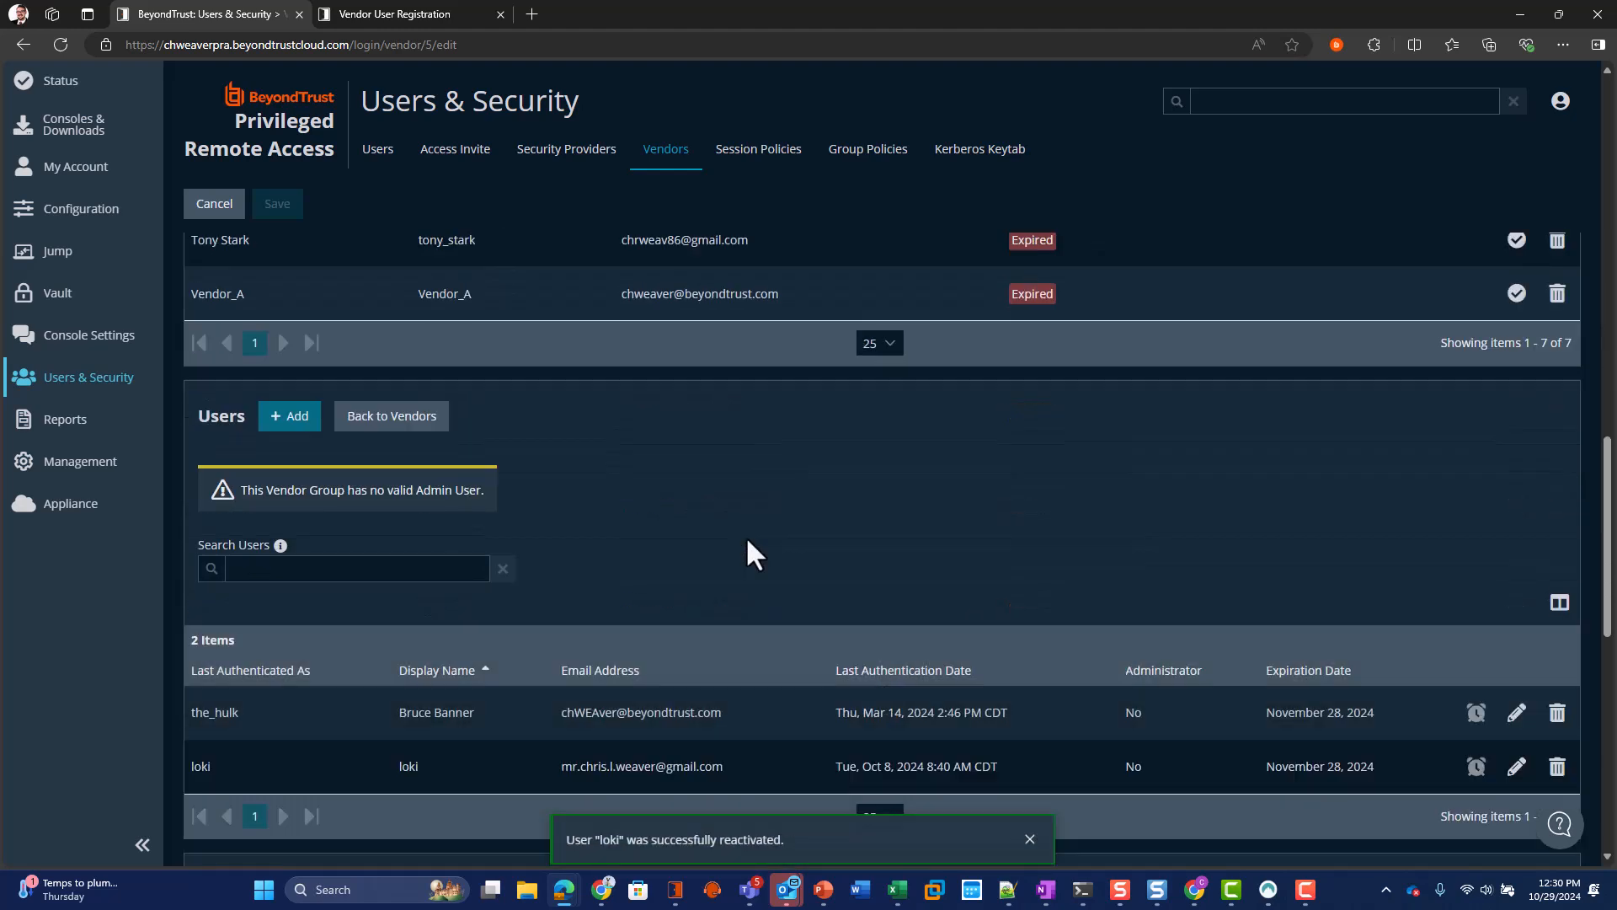
Step: Show the Two Factor Authentication, Passwordless FIDO2 Authenticators and Last Passwordless Authentication Date columns in the vendor group's Users table
{"action": "left_click", "coordinate": [1561, 604]}
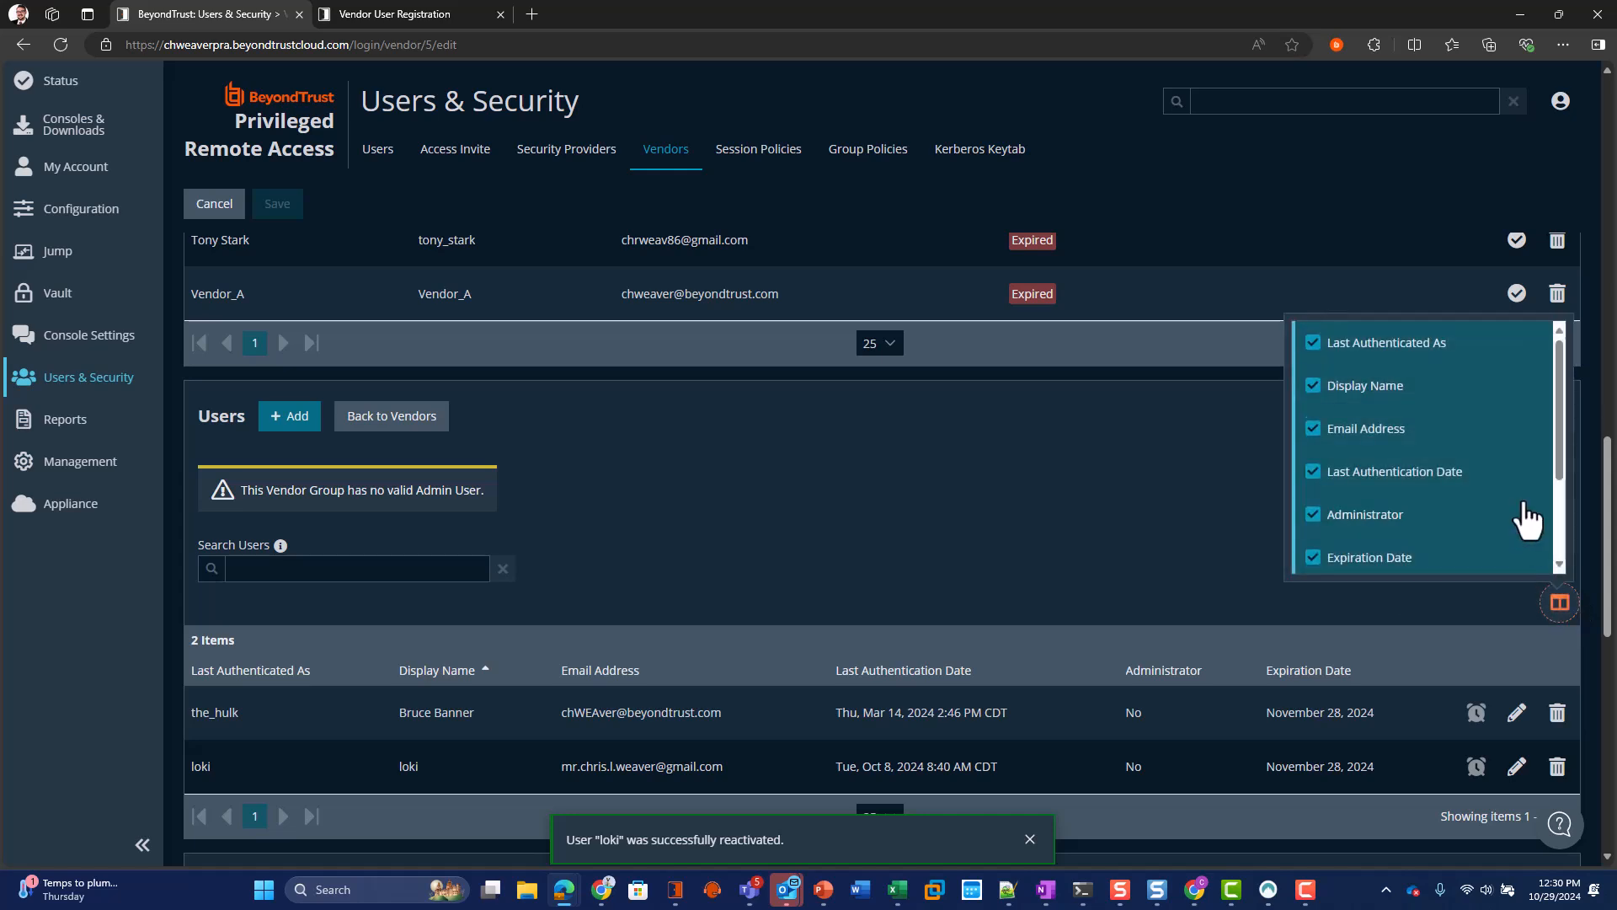
{"action": "scroll", "coordinate": [1520, 516], "scroll_direction": "down", "scroll_amount": 2}
{"action": "left_click", "coordinate": [1333, 472]}
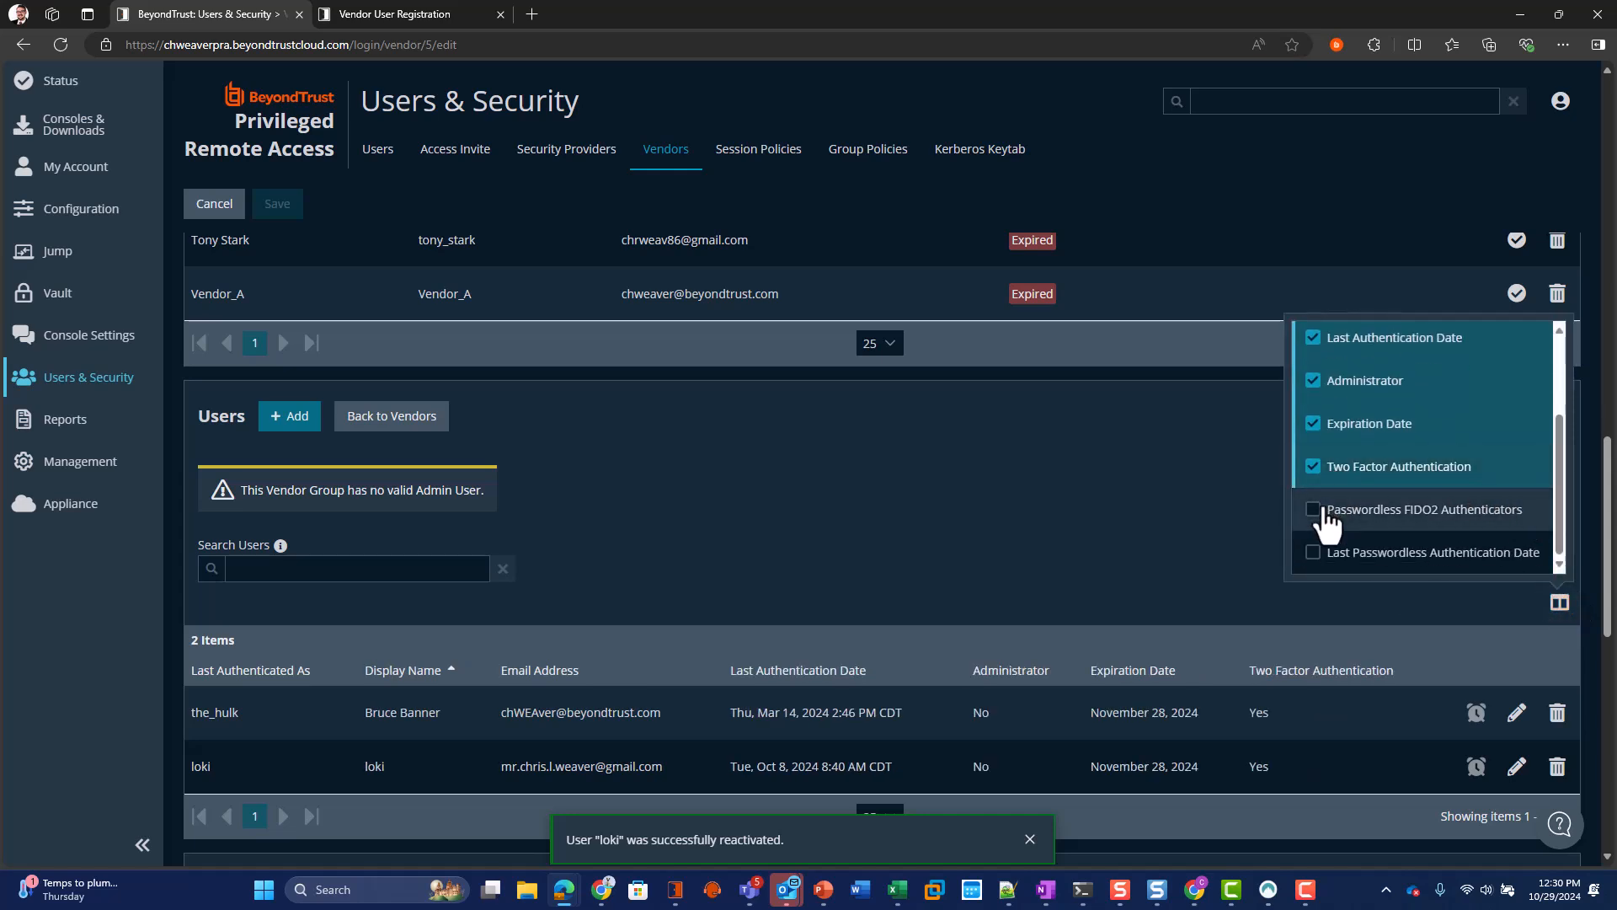
{"action": "left_click", "coordinate": [1329, 512]}
{"action": "left_click", "coordinate": [1317, 559]}
{"action": "left_click", "coordinate": [993, 472]}
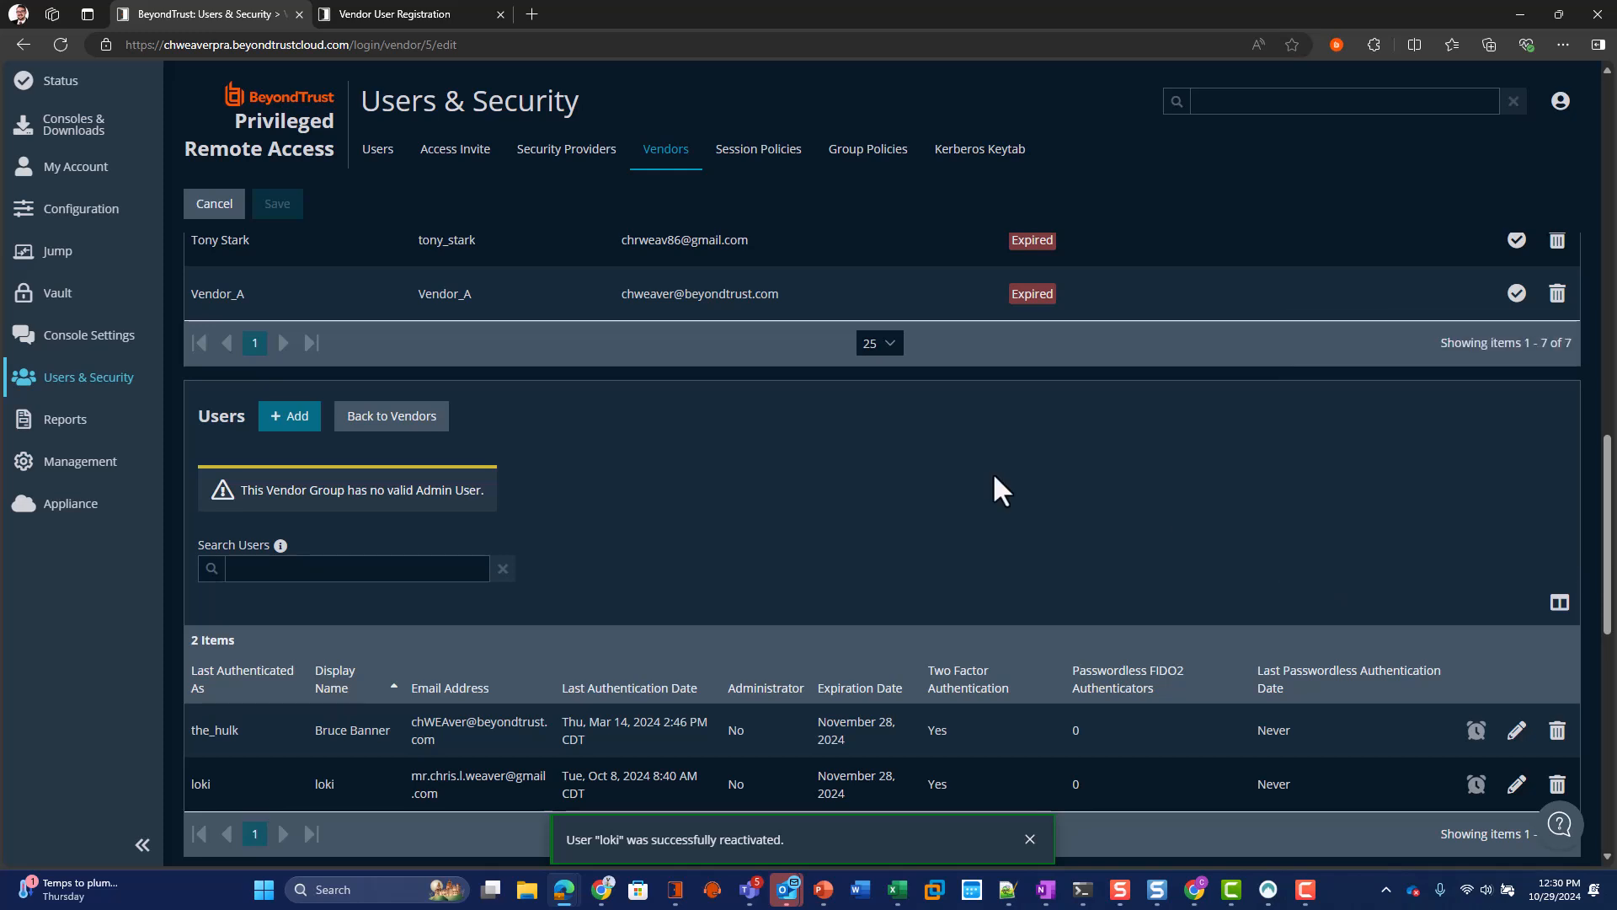
{"action": "scroll", "coordinate": [993, 472], "scroll_direction": "down", "scroll_amount": 2}
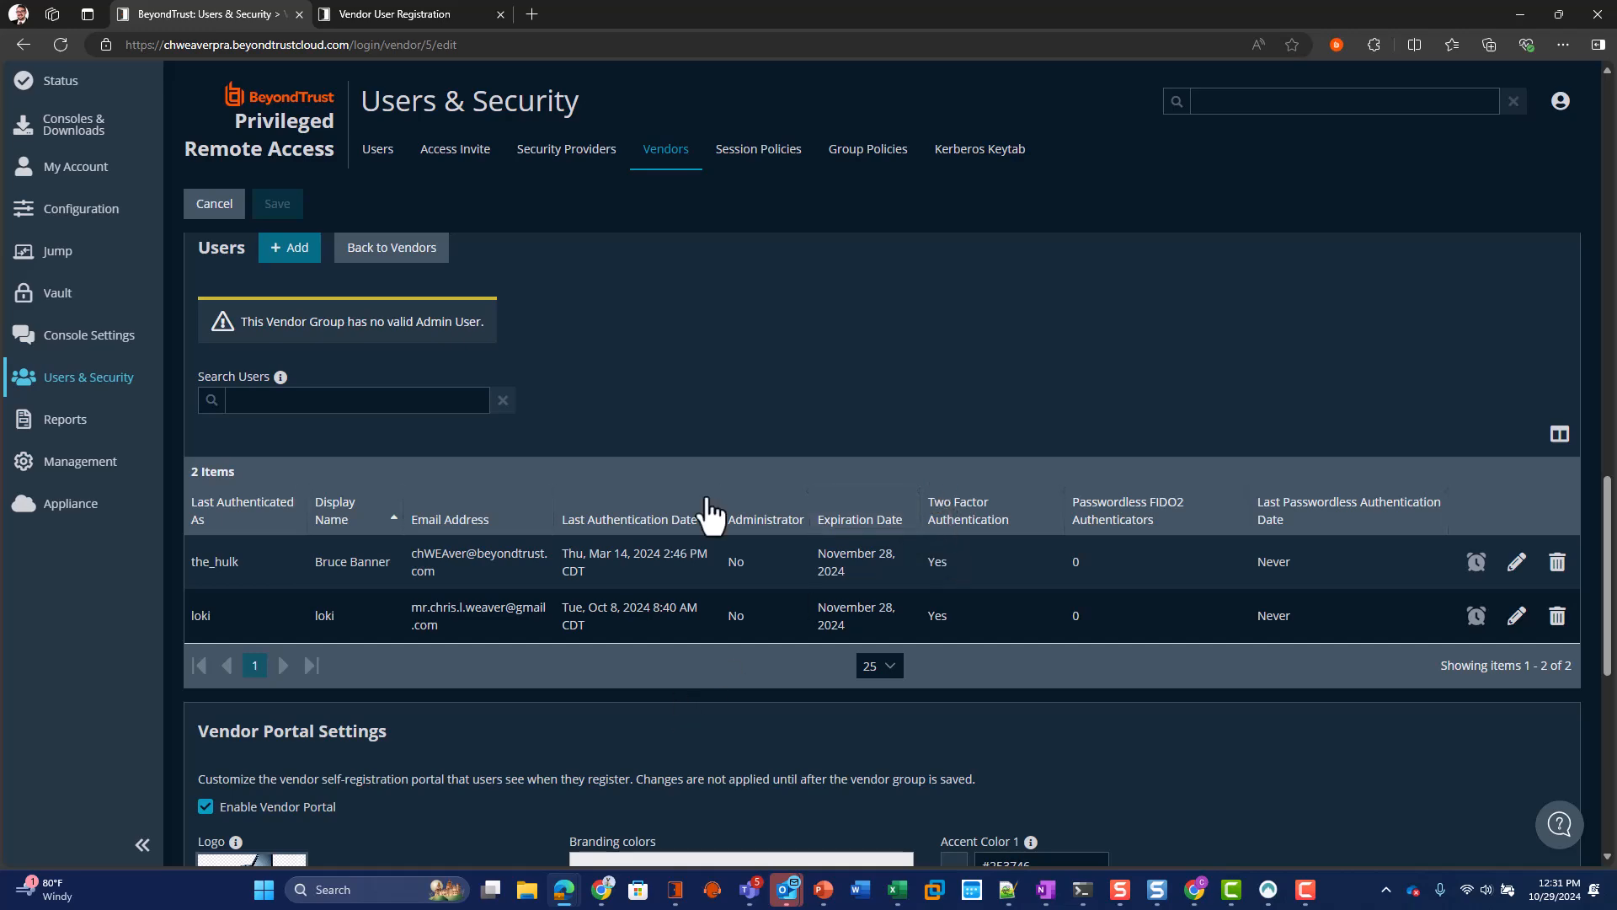
Step: Open the Avengers Initiative group policy linked to the vendor group and review its members and account settings
{"action": "scroll", "coordinate": [754, 560], "scroll_direction": "up", "scroll_amount": 15}
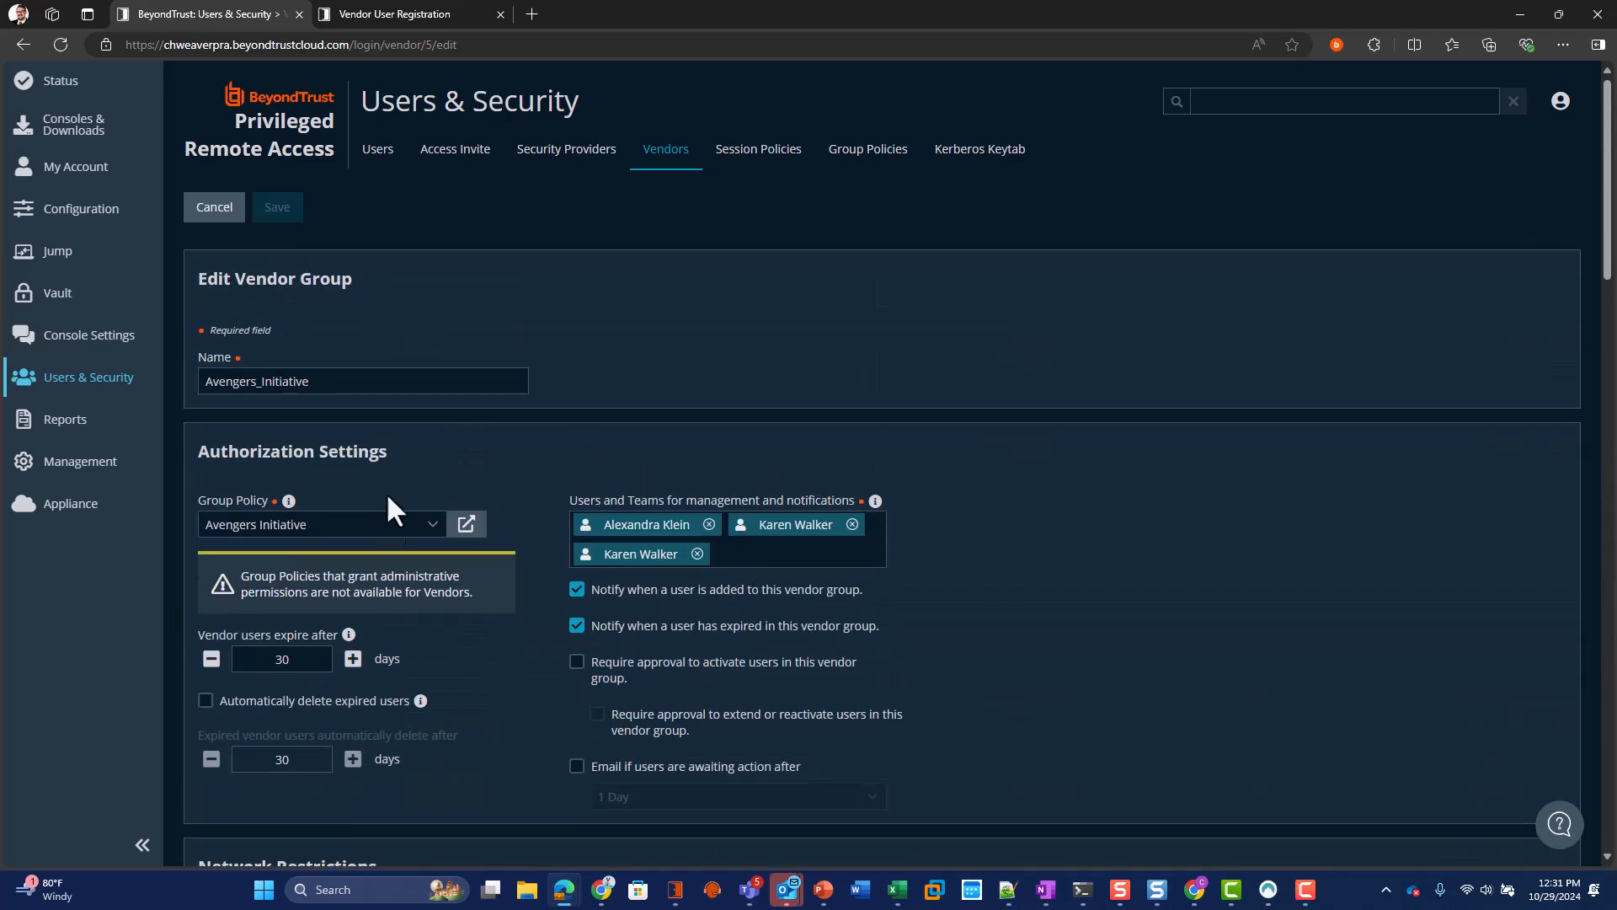
{"action": "left_click", "coordinate": [466, 524]}
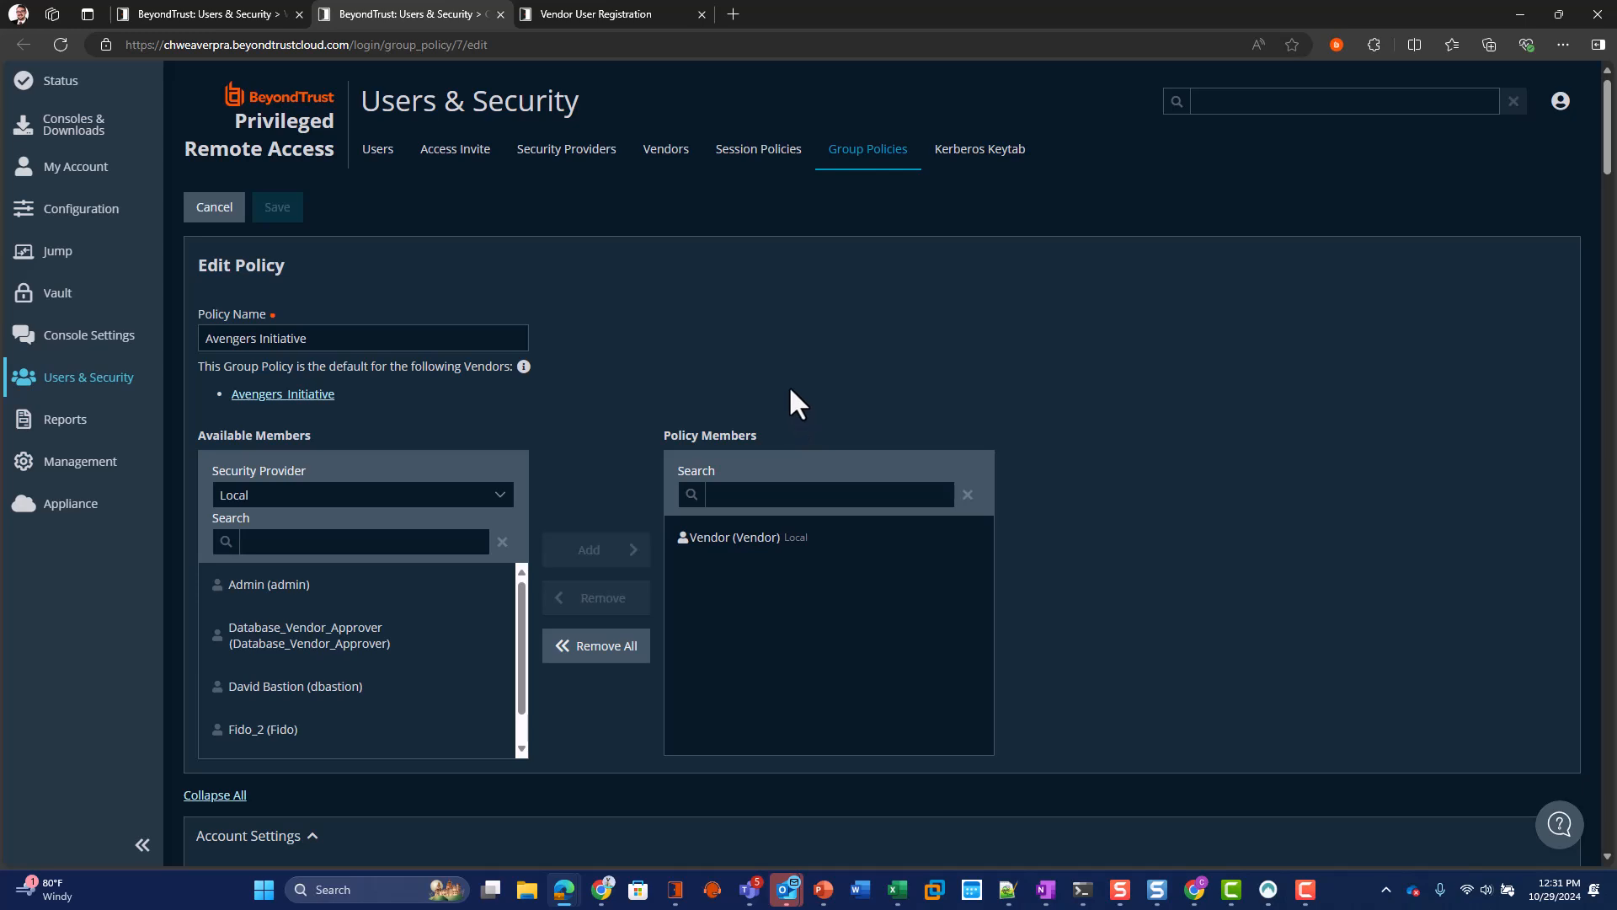
{"action": "scroll", "coordinate": [788, 384], "scroll_direction": "down", "scroll_amount": 3}
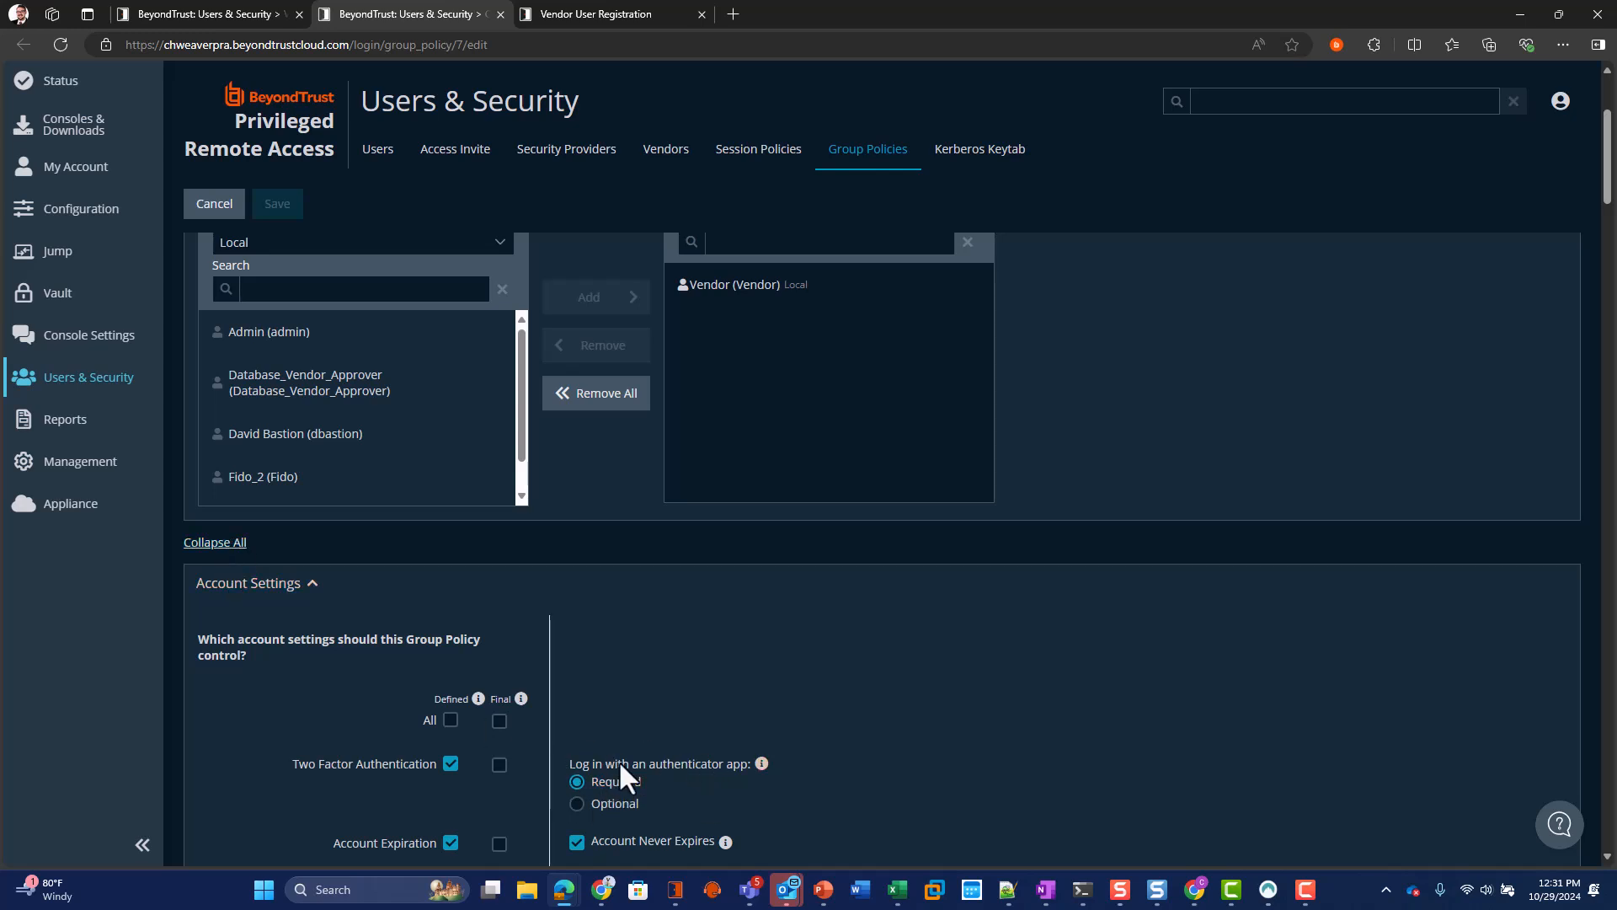
{"action": "scroll", "coordinate": [670, 757], "scroll_direction": "down", "scroll_amount": 1}
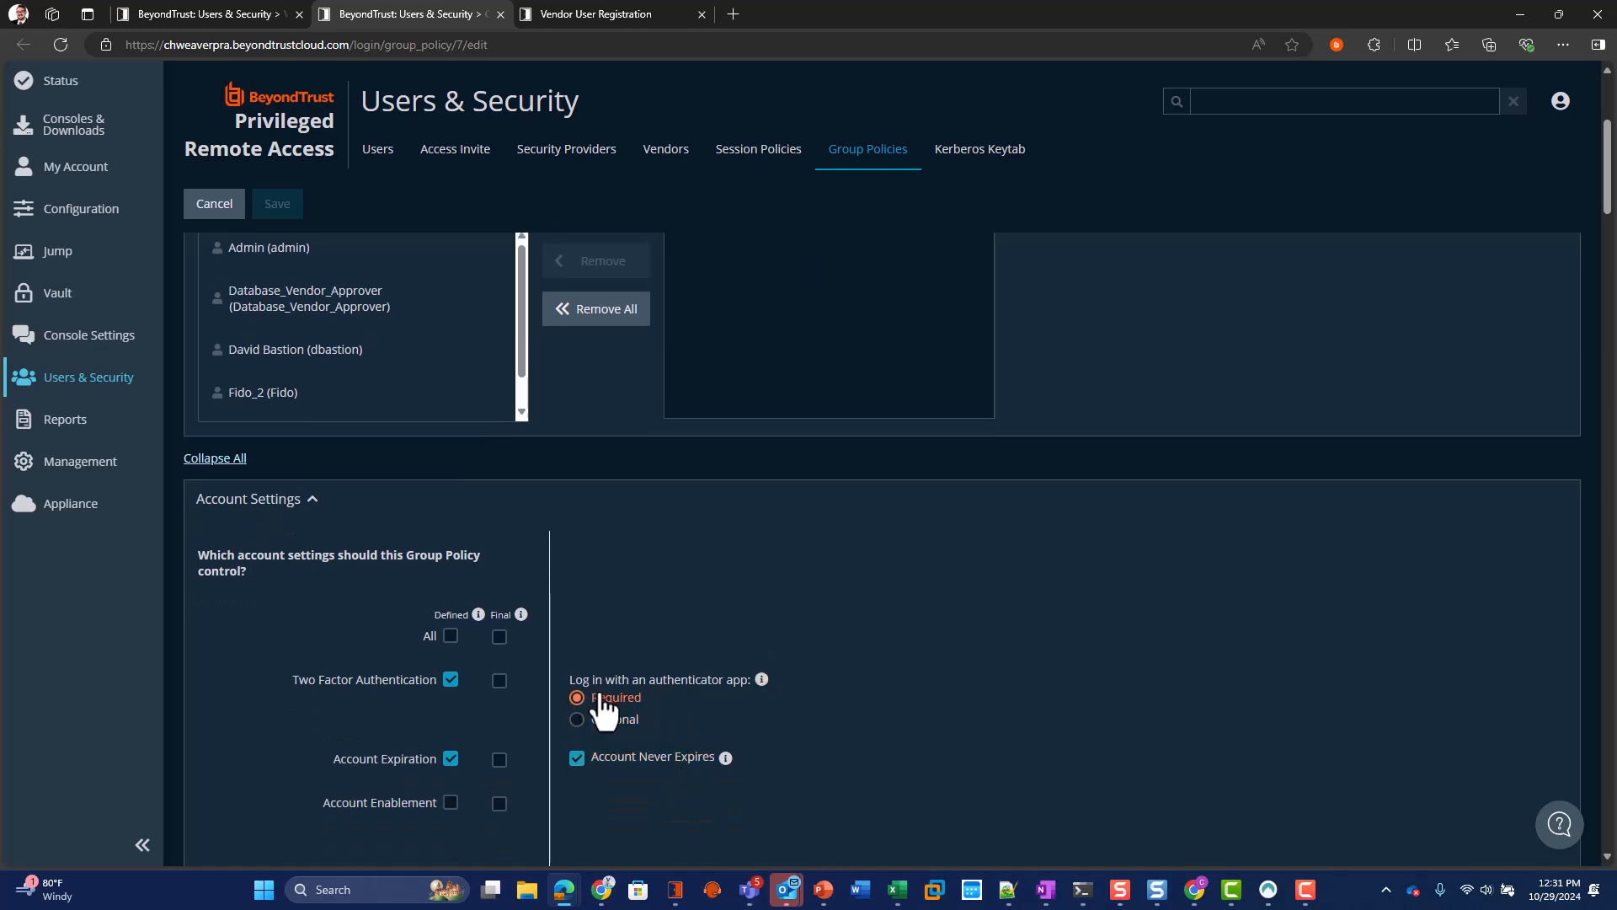
{"action": "scroll", "coordinate": [600, 704], "scroll_direction": "down", "scroll_amount": 5}
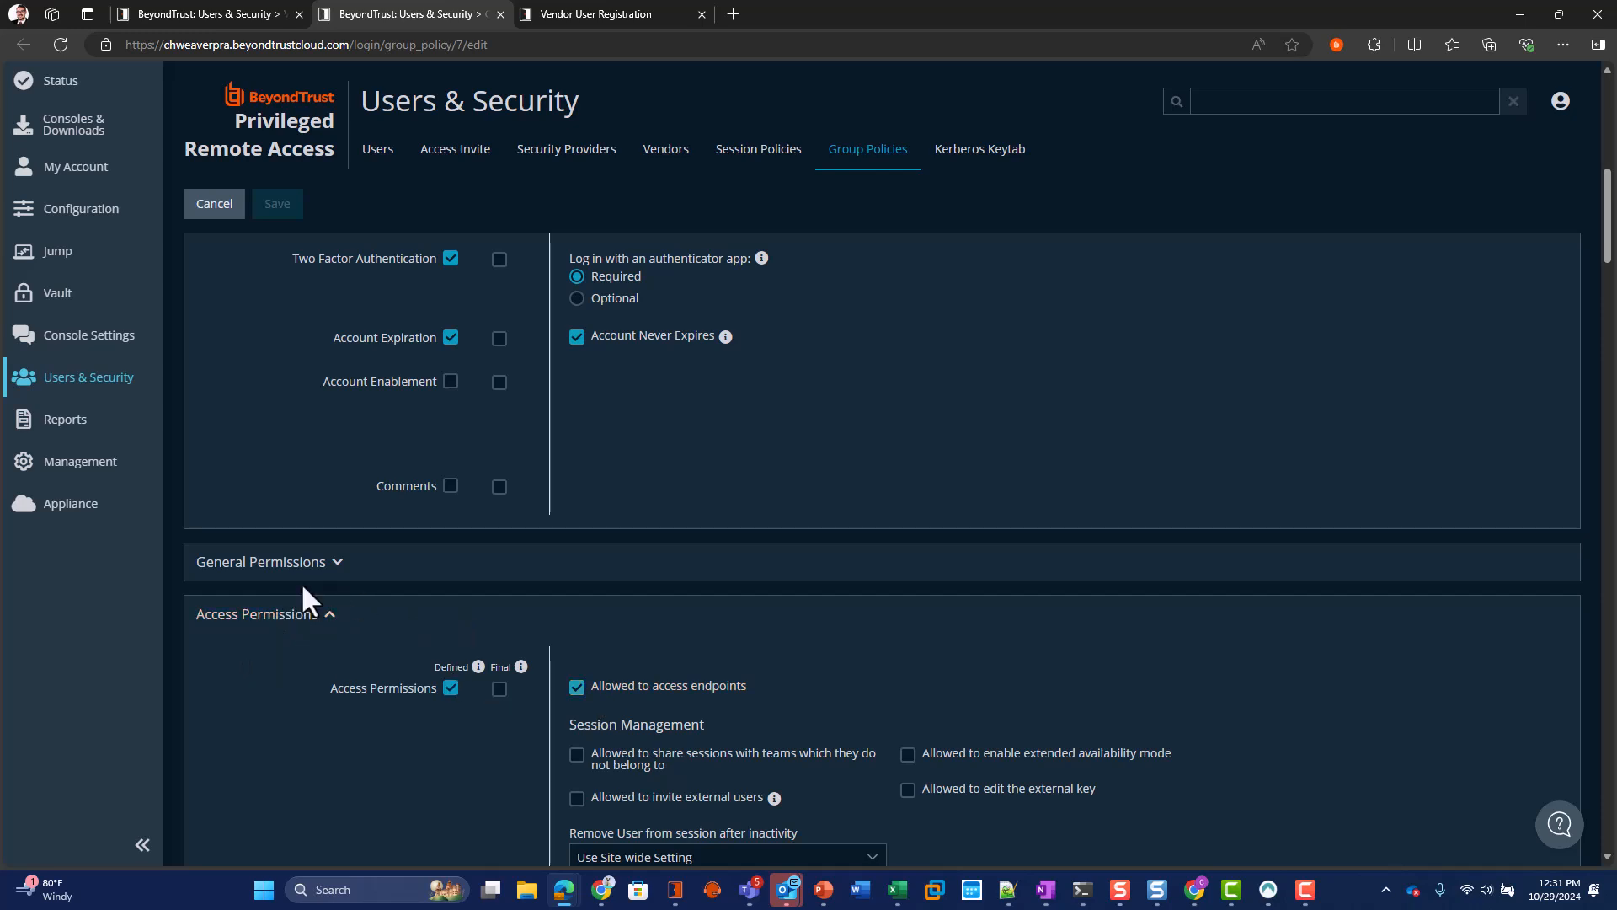
Step: Review the group policy's Access Permissions, including session management, allowed Jump Item methods and Jump Item roles
{"action": "scroll", "coordinate": [751, 675], "scroll_direction": "down", "scroll_amount": 3}
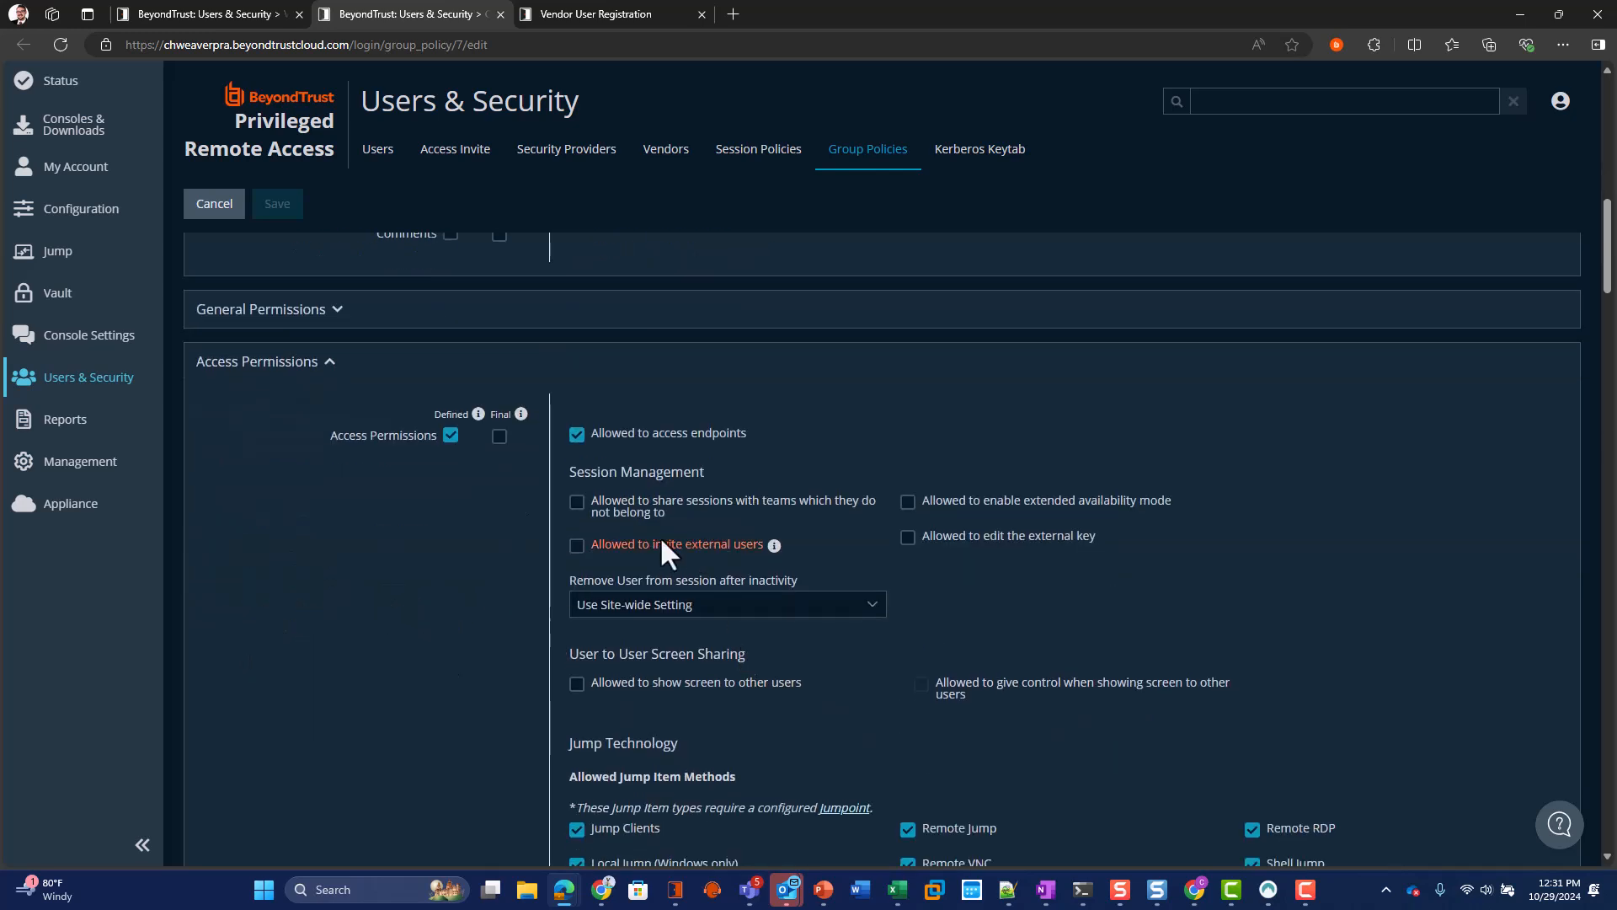
{"action": "scroll", "coordinate": [700, 630], "scroll_direction": "down", "scroll_amount": 2}
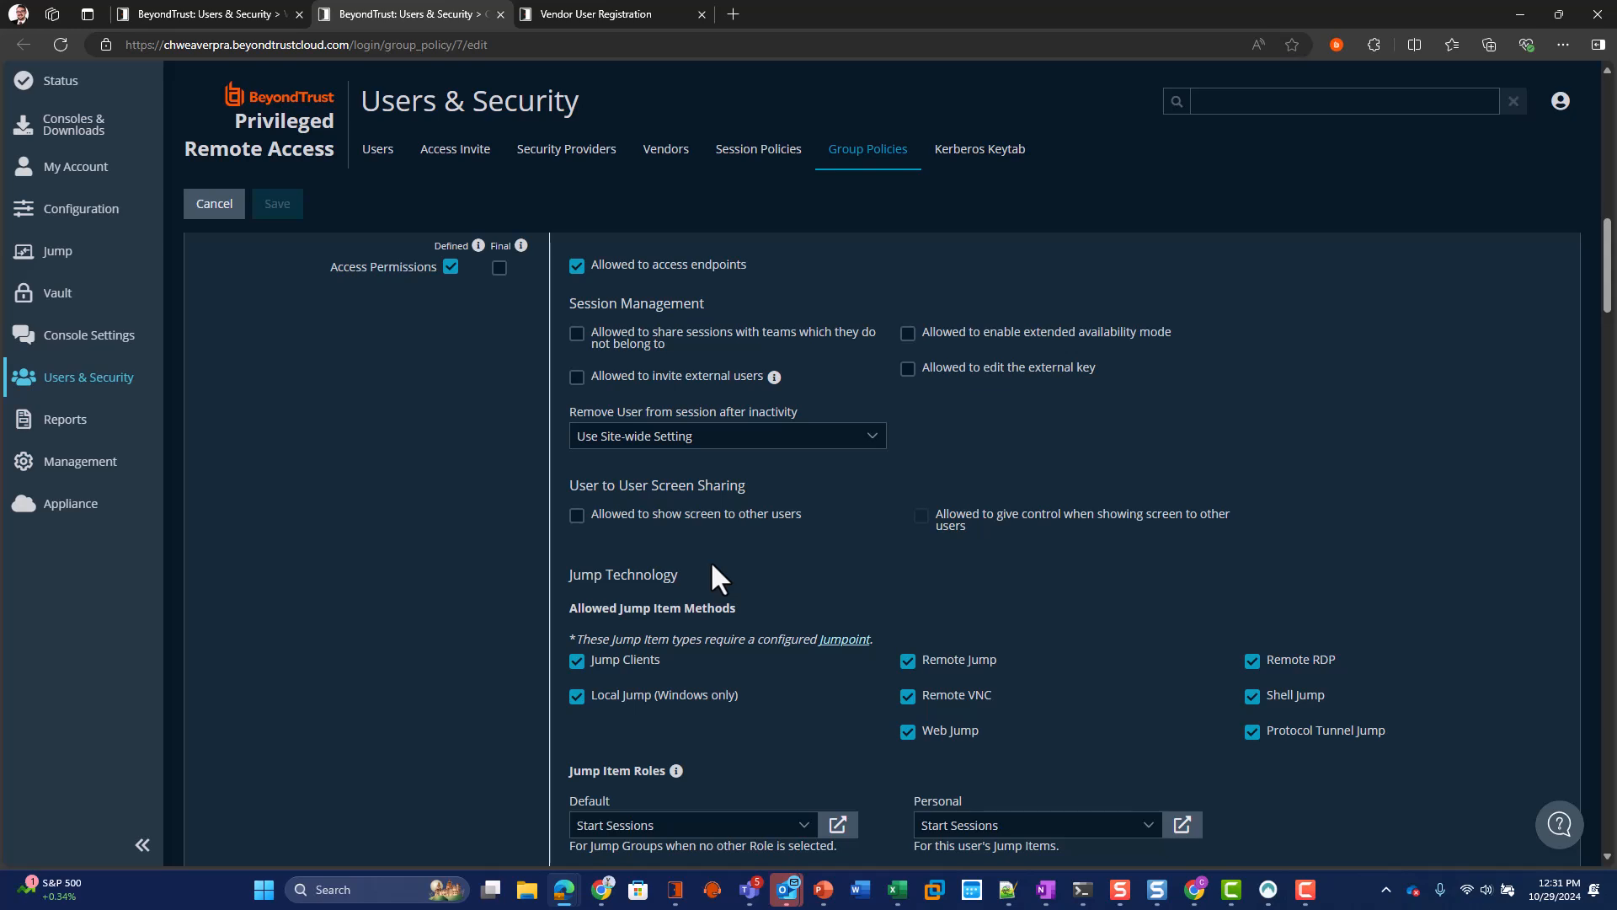
{"action": "scroll", "coordinate": [871, 660], "scroll_direction": "down", "scroll_amount": 3}
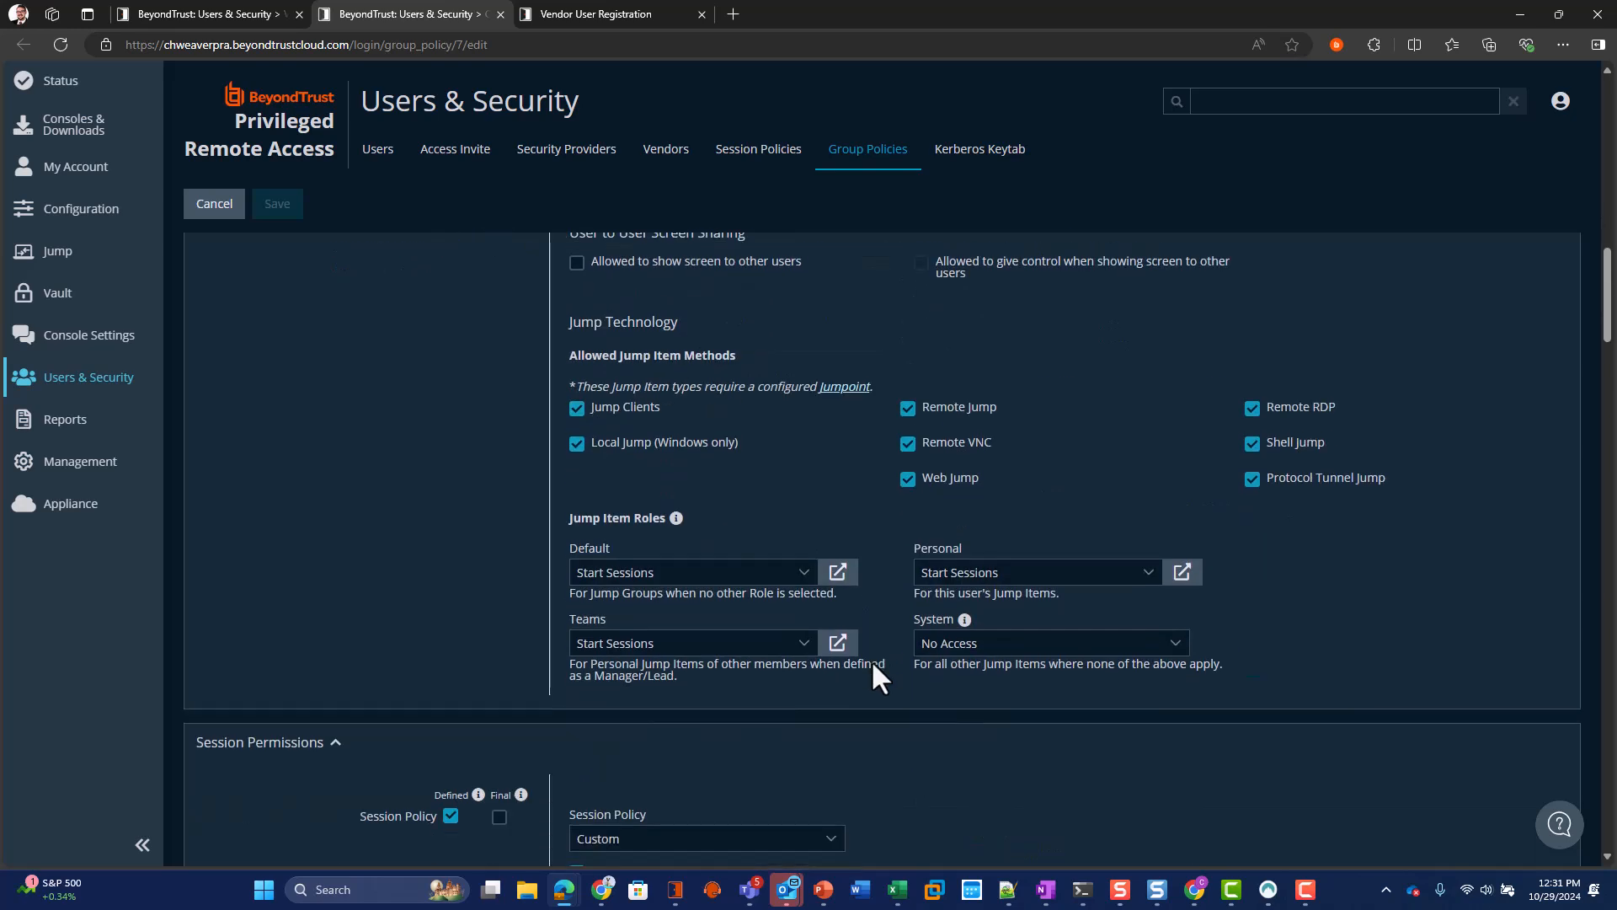
{"action": "scroll", "coordinate": [872, 662], "scroll_direction": "down", "scroll_amount": 4}
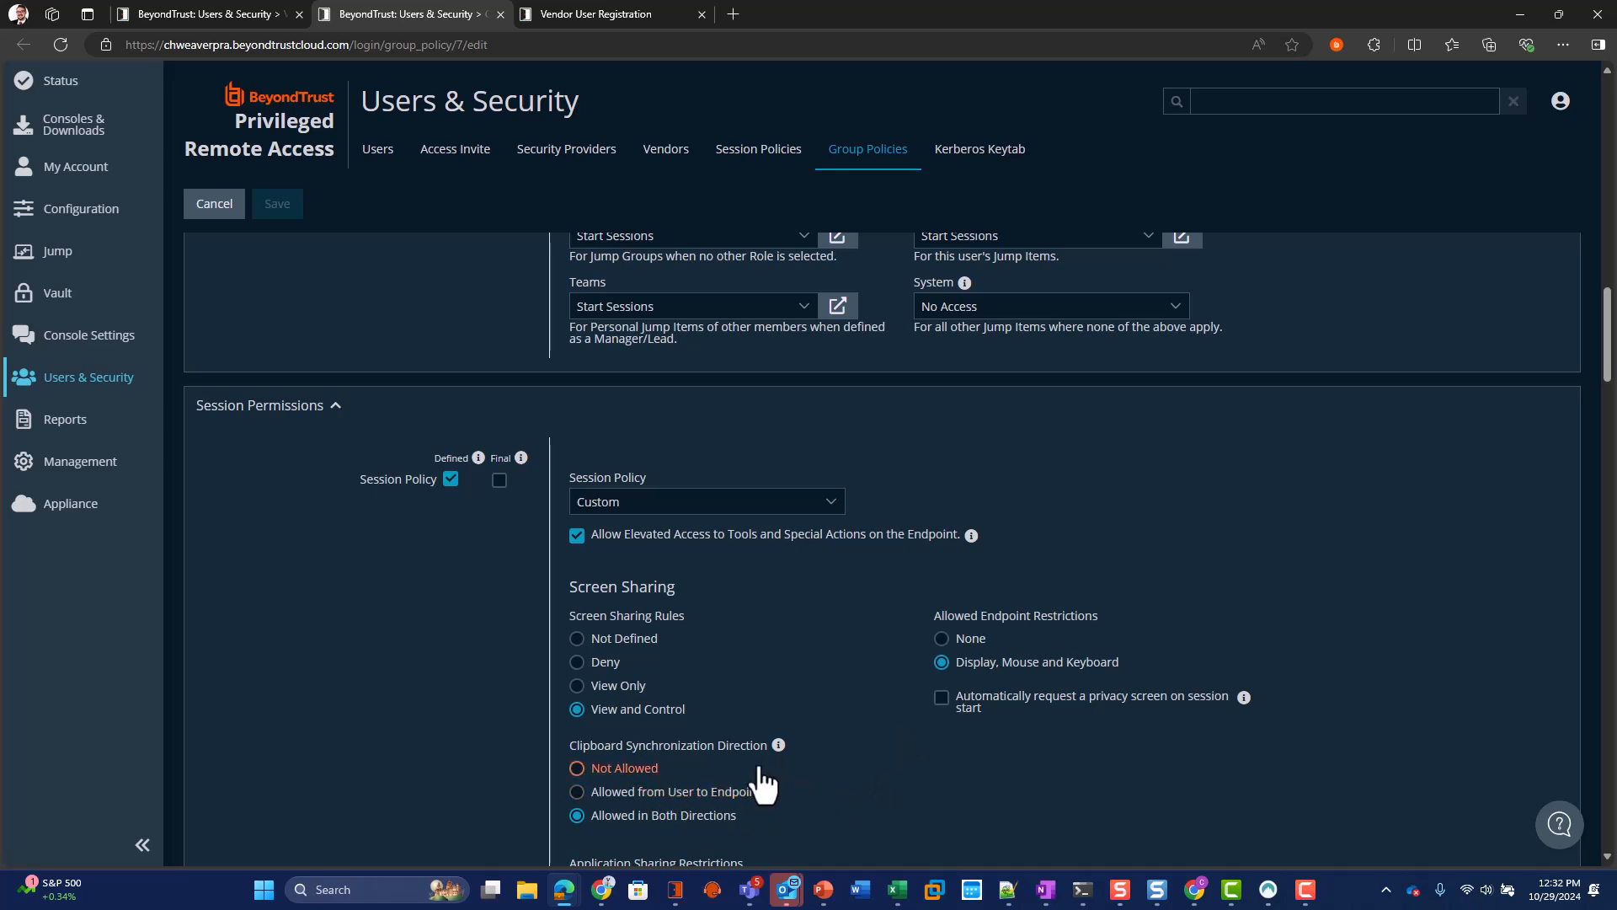
Step: Examine the policy's Session Permissions, from screen sharing, file transfer and command shell rules through to session termination behavior
{"action": "scroll", "coordinate": [762, 783], "scroll_direction": "down", "scroll_amount": 3}
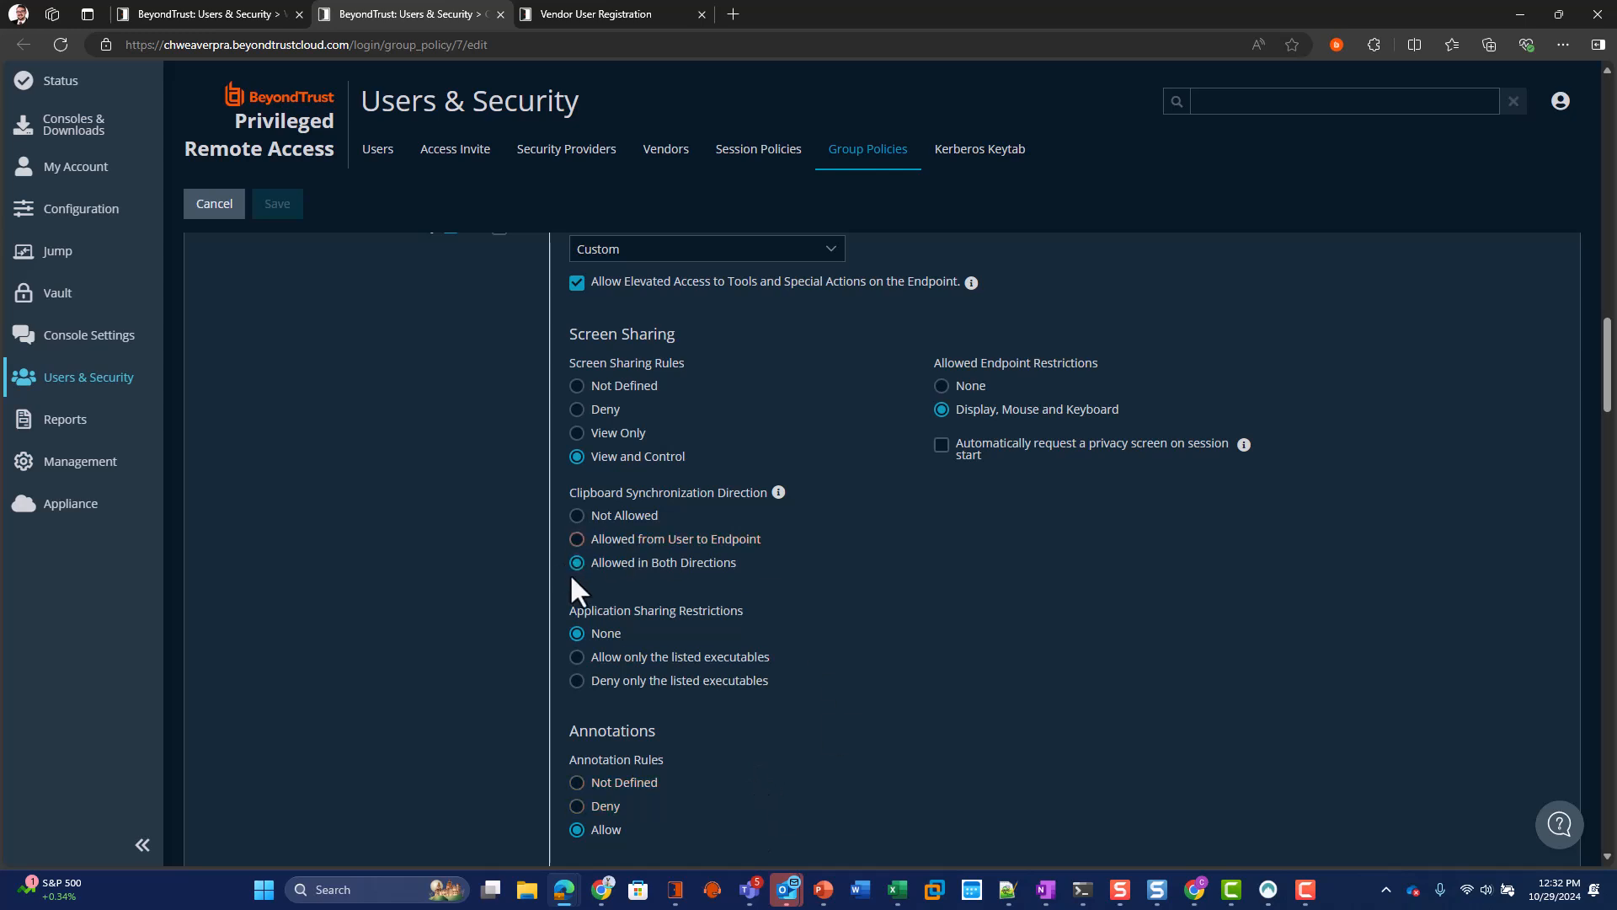
{"action": "scroll", "coordinate": [792, 628], "scroll_direction": "down", "scroll_amount": 6}
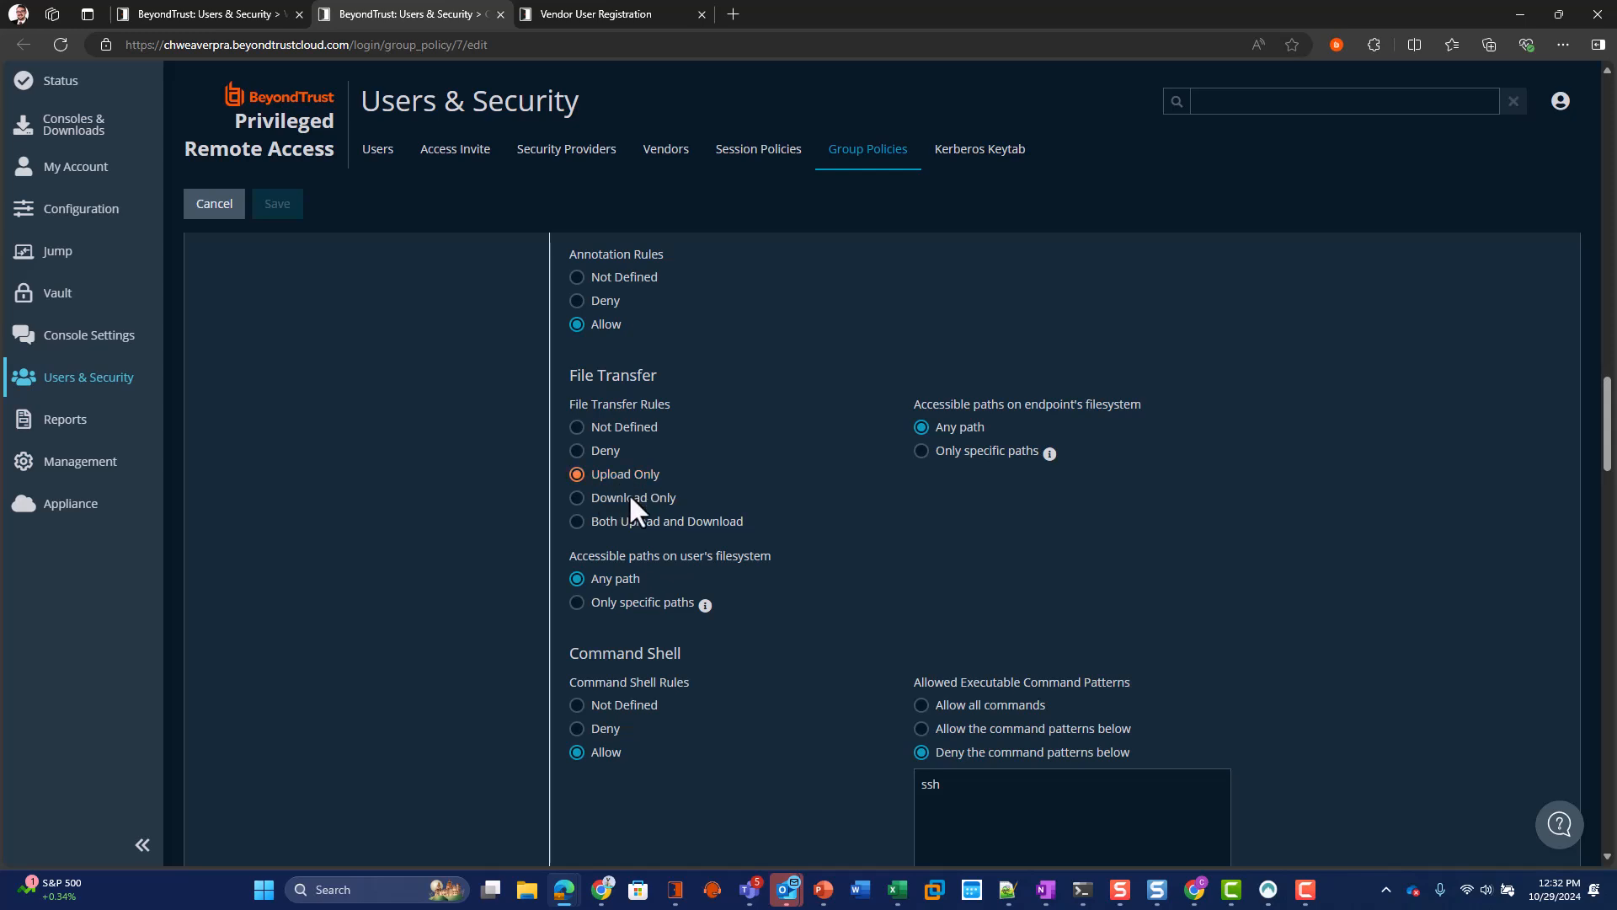
{"action": "scroll", "coordinate": [770, 669], "scroll_direction": "down", "scroll_amount": 2}
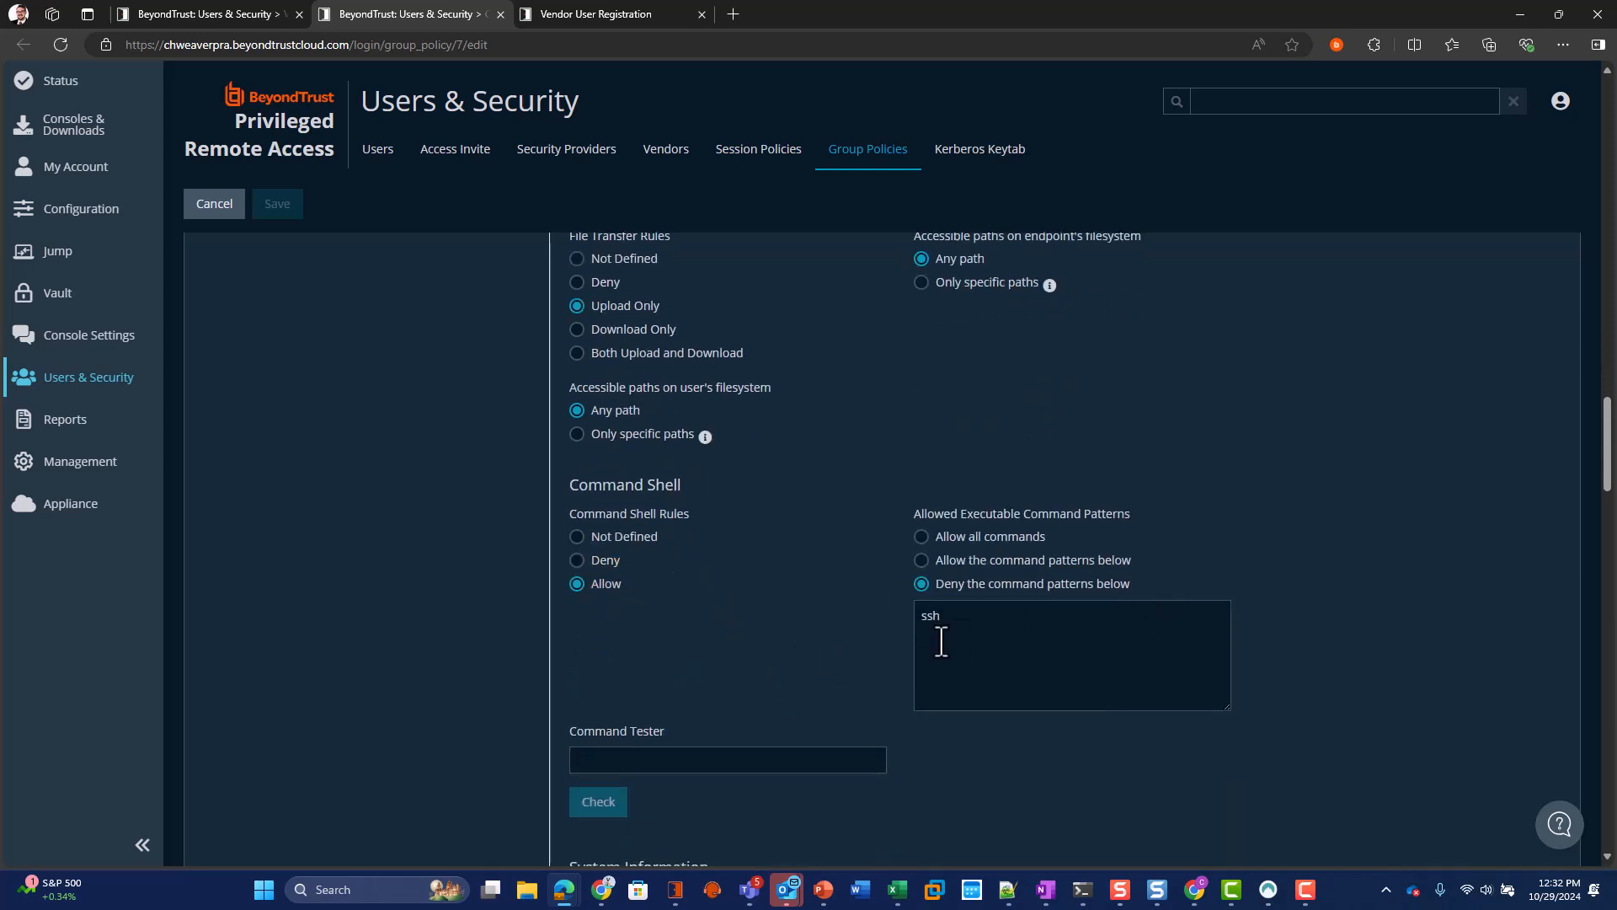
{"action": "left_click", "coordinate": [967, 628]}
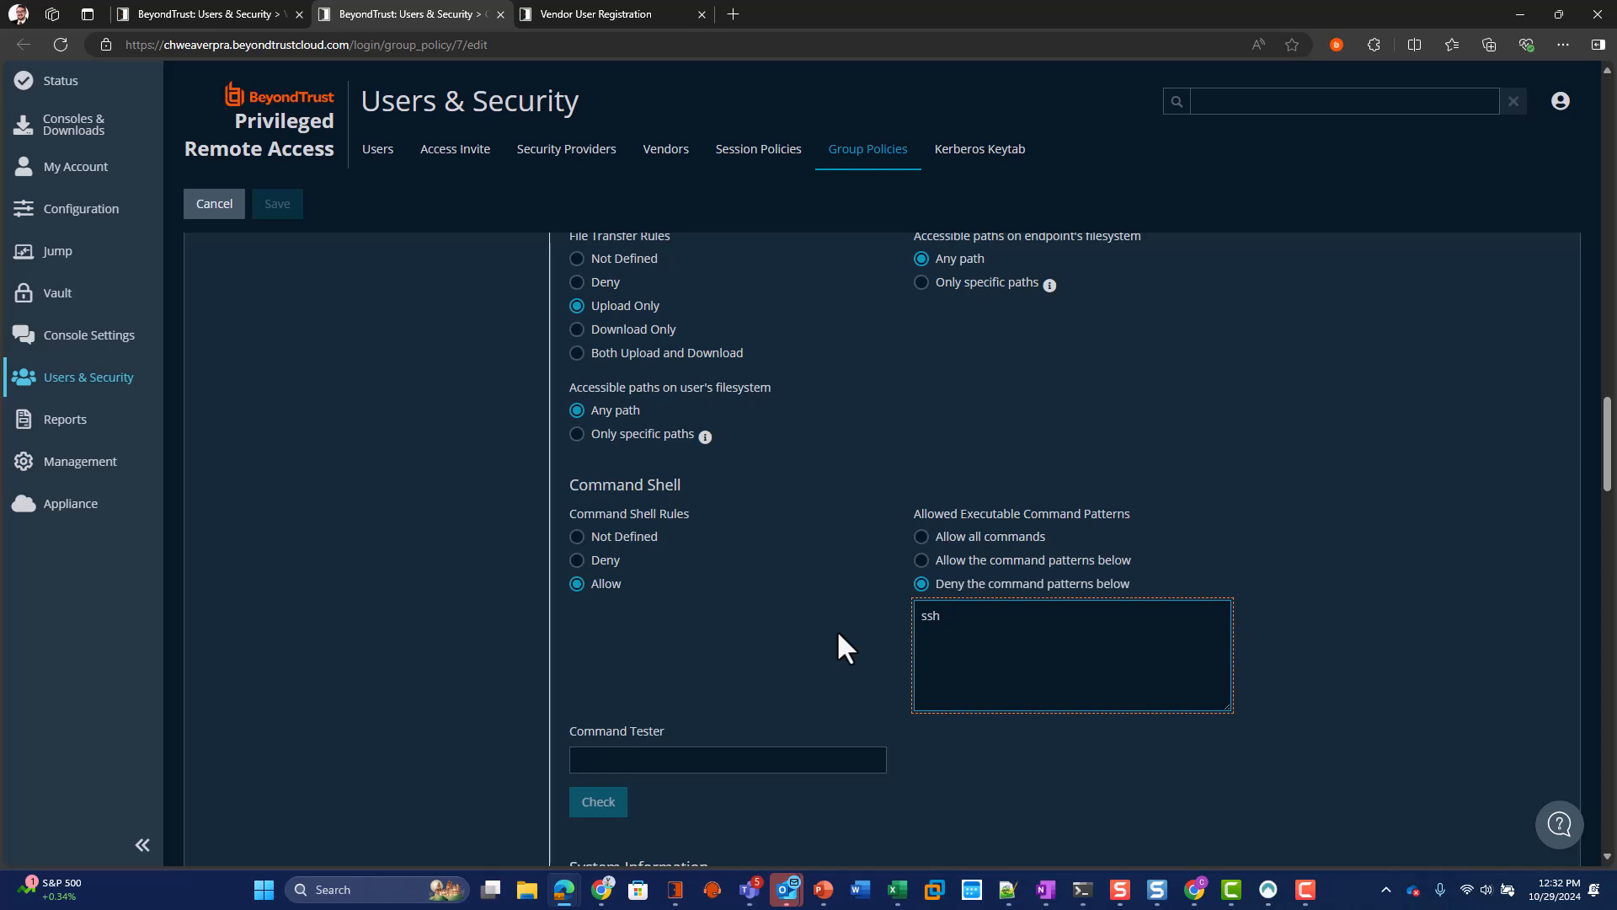
{"action": "scroll", "coordinate": [838, 636], "scroll_direction": "down", "scroll_amount": 2}
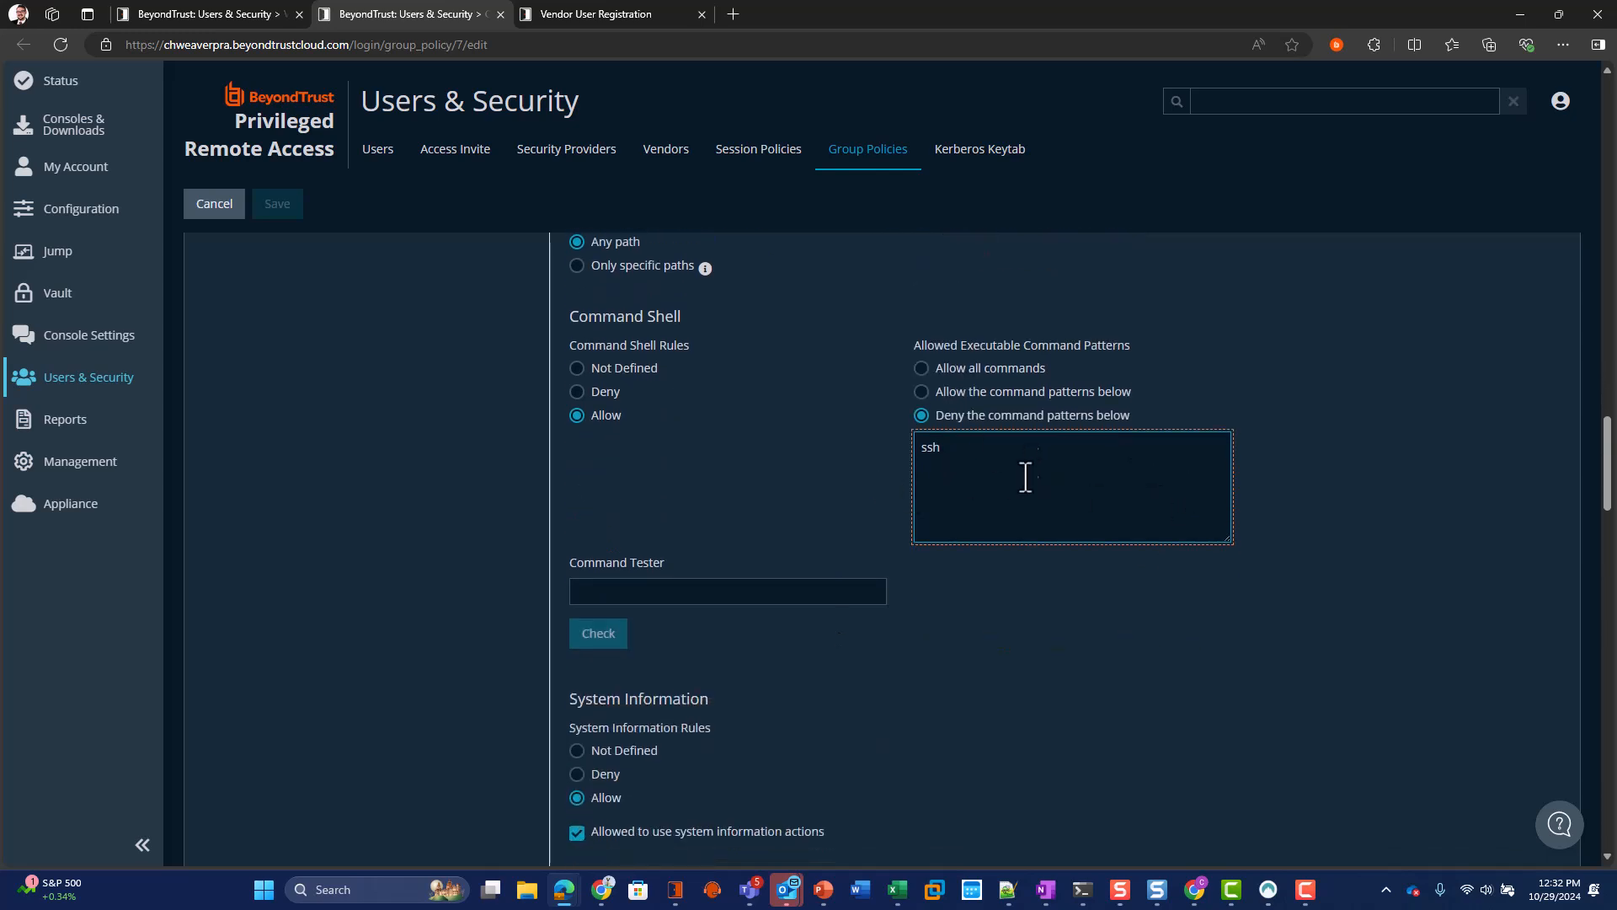
{"action": "scroll", "coordinate": [934, 481], "scroll_direction": "down", "scroll_amount": 2}
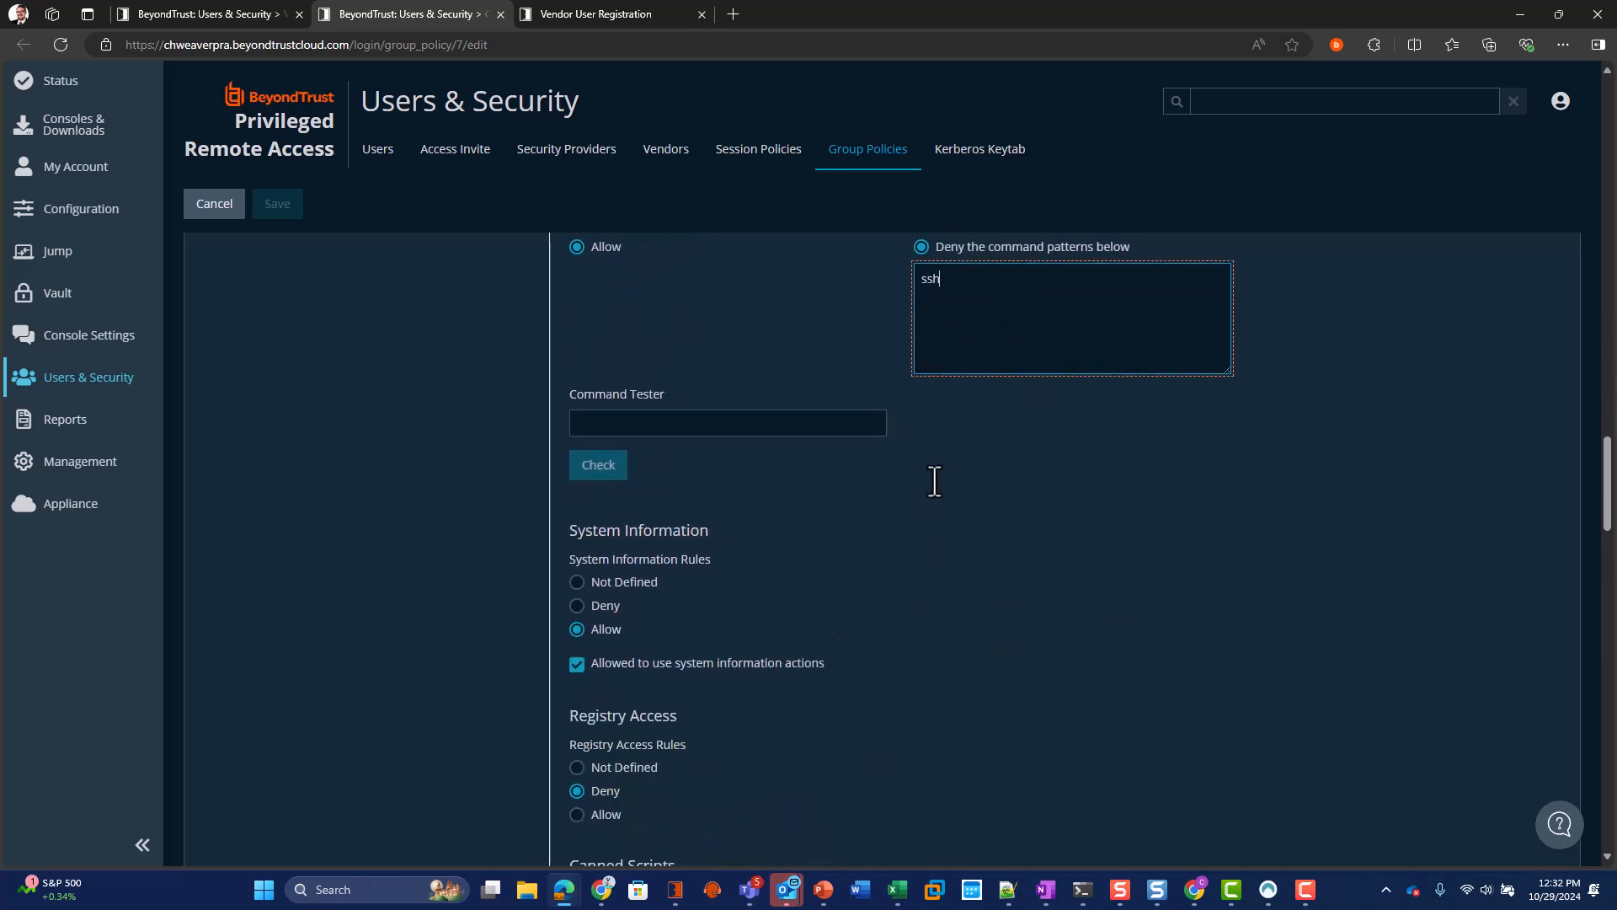
{"action": "scroll", "coordinate": [838, 411], "scroll_direction": "down", "scroll_amount": 2}
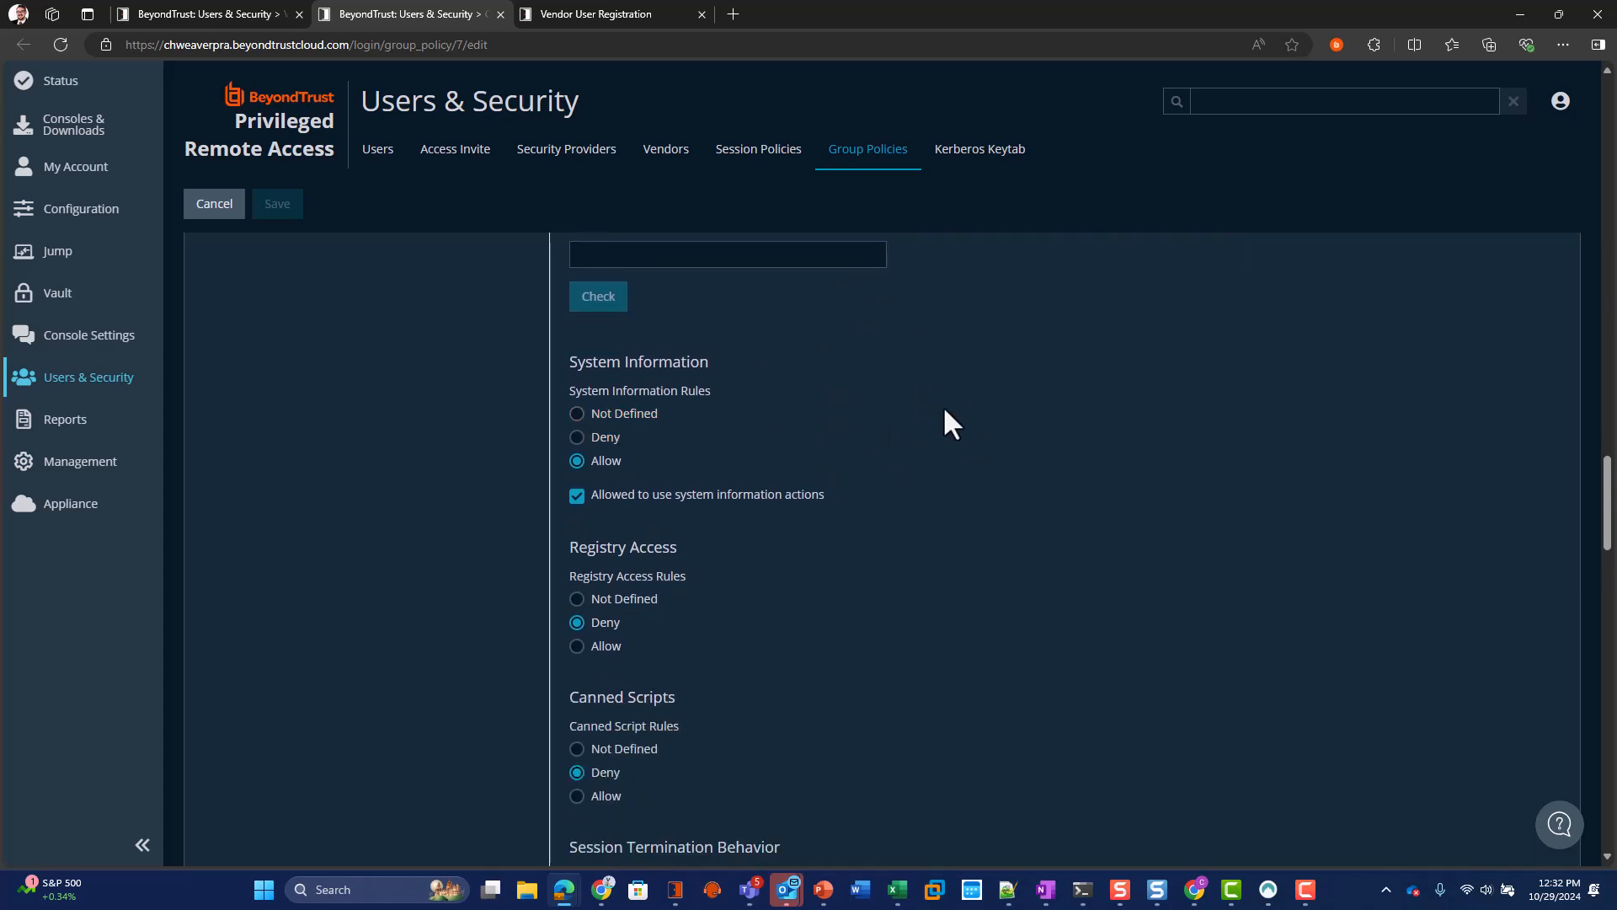
{"action": "scroll", "coordinate": [615, 719], "scroll_direction": "down", "scroll_amount": 3}
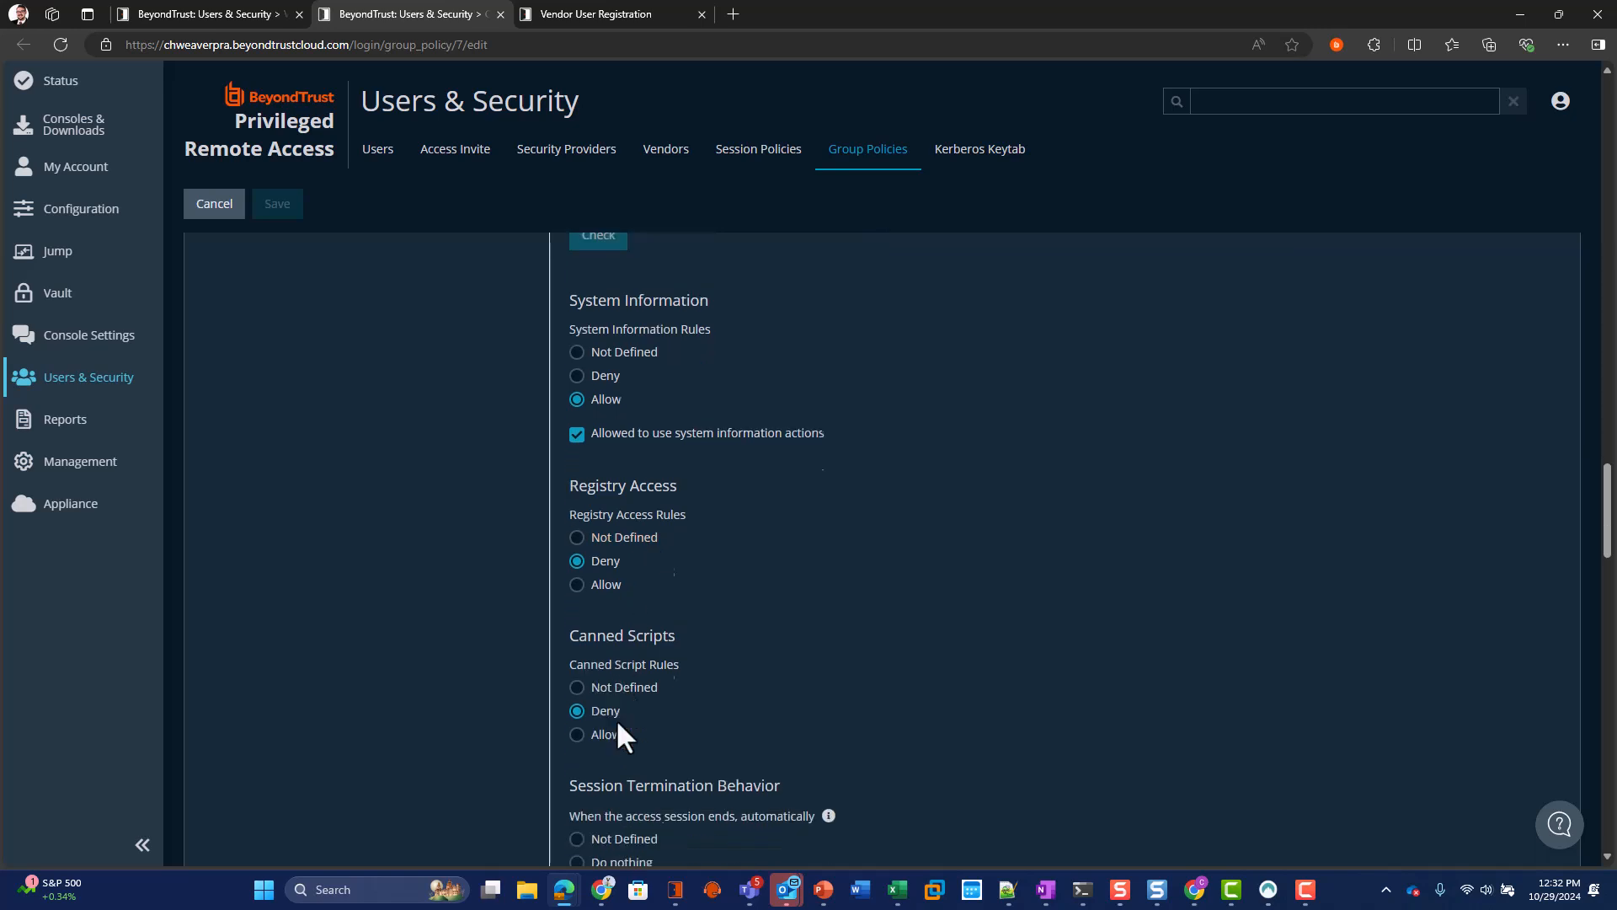
{"action": "scroll", "coordinate": [704, 661], "scroll_direction": "down", "scroll_amount": 2}
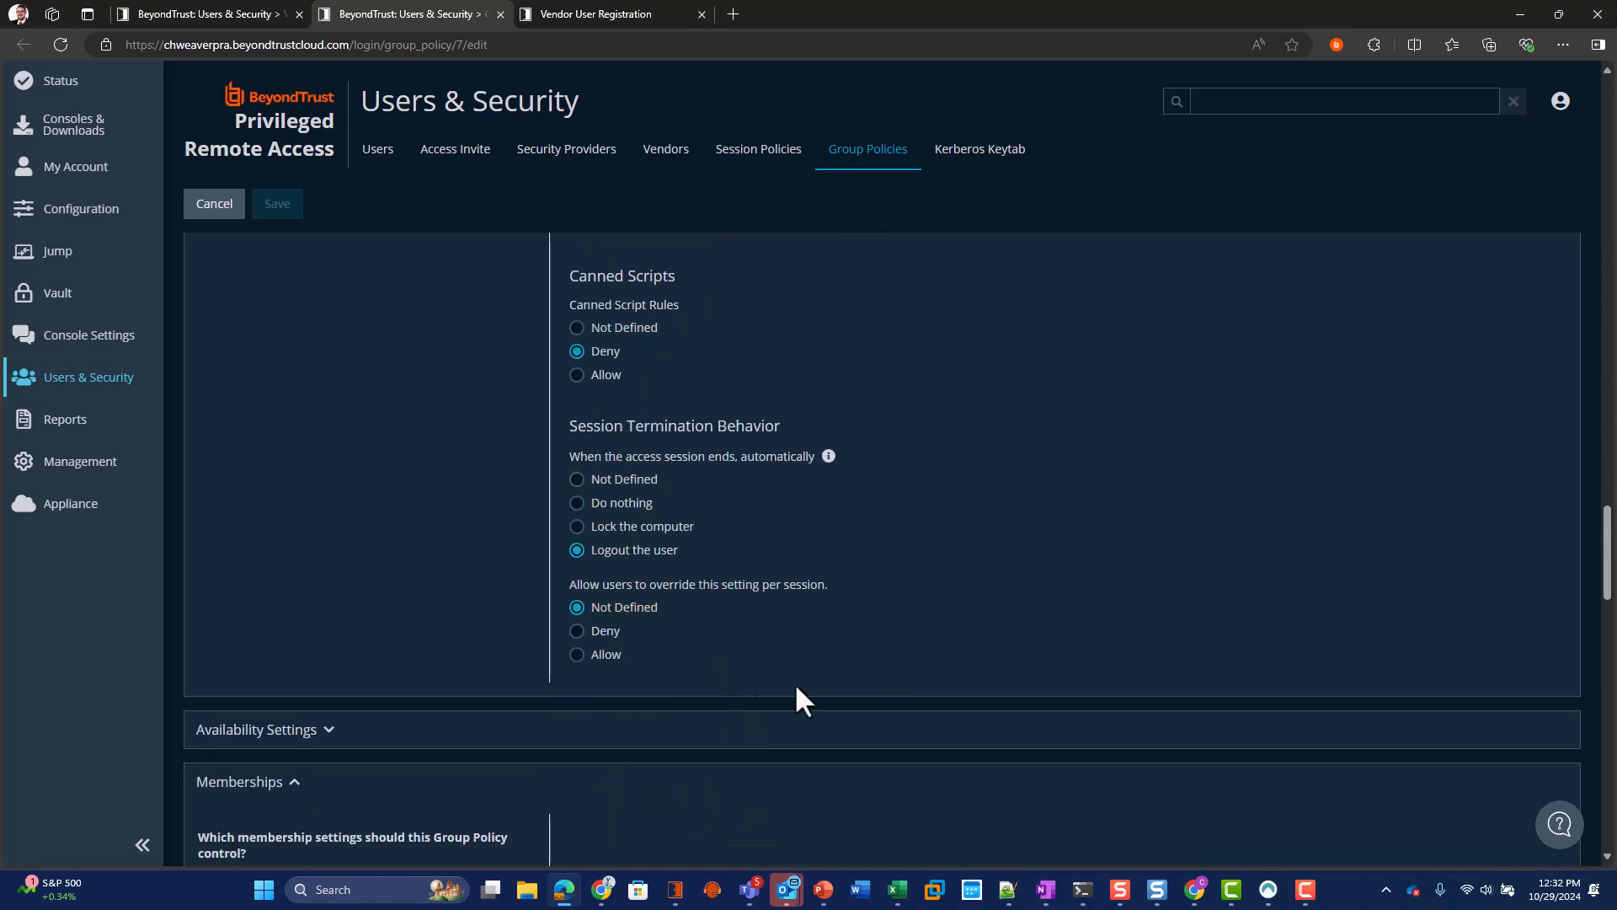
Step: Switch to the Privileged Remote Access console and log in with the vendor user's username, password and two-factor authentication code
{"action": "left_click", "coordinate": [672, 895]}
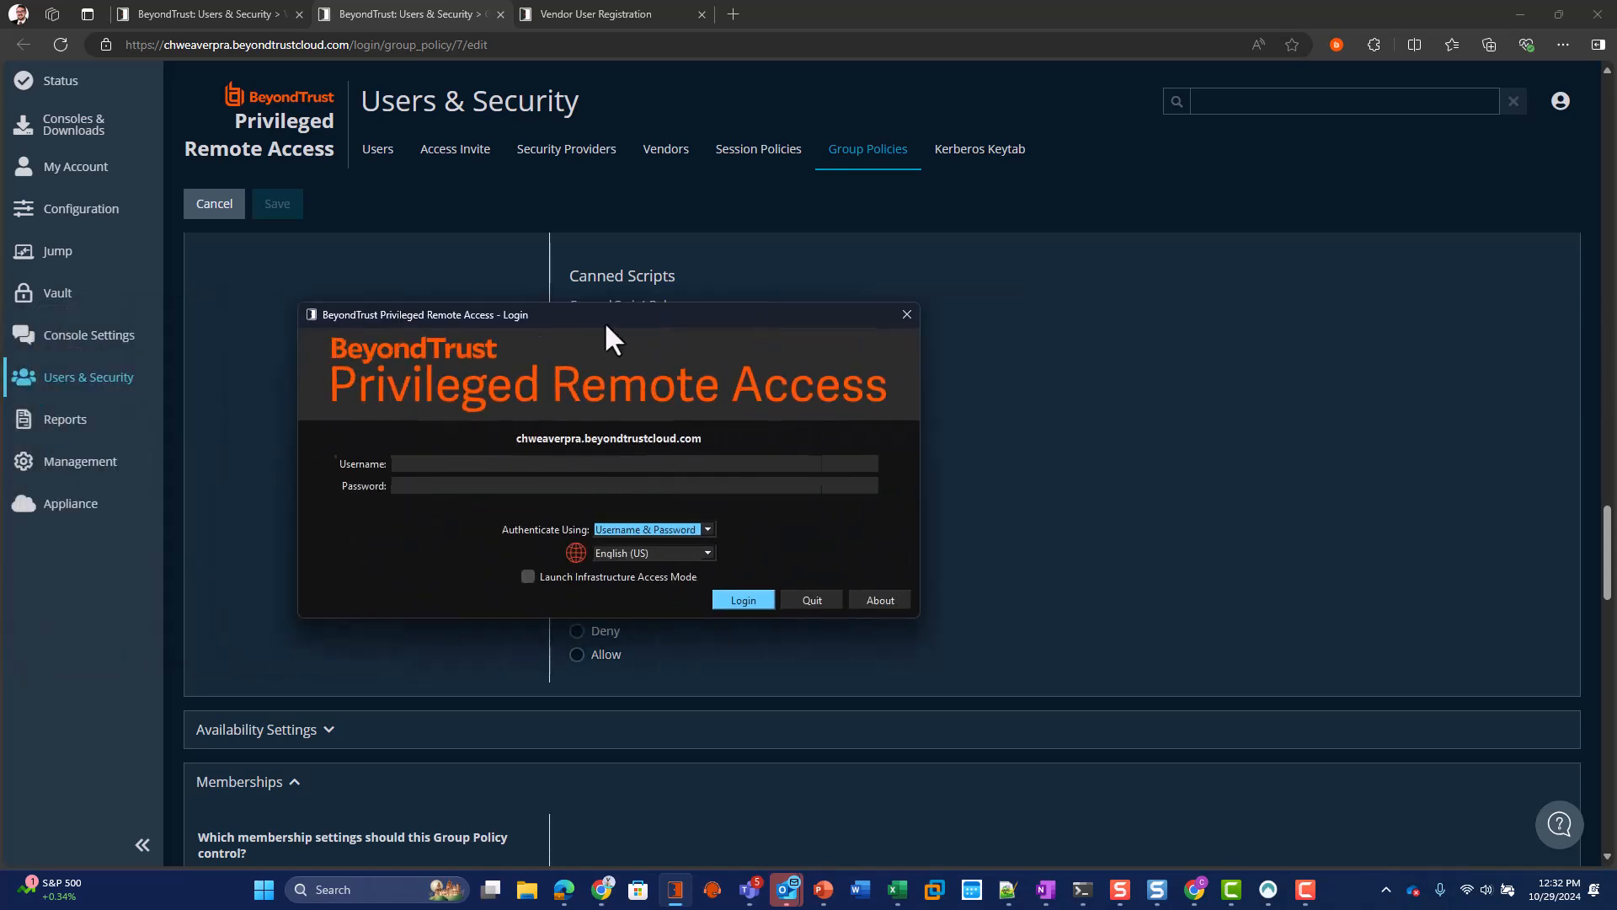
{"action": "left_click", "coordinate": [595, 465]}
{"action": "type", "text": "loki"}
{"action": "key", "text": "Tab"}
{"action": "type", "text": "•••••••"}
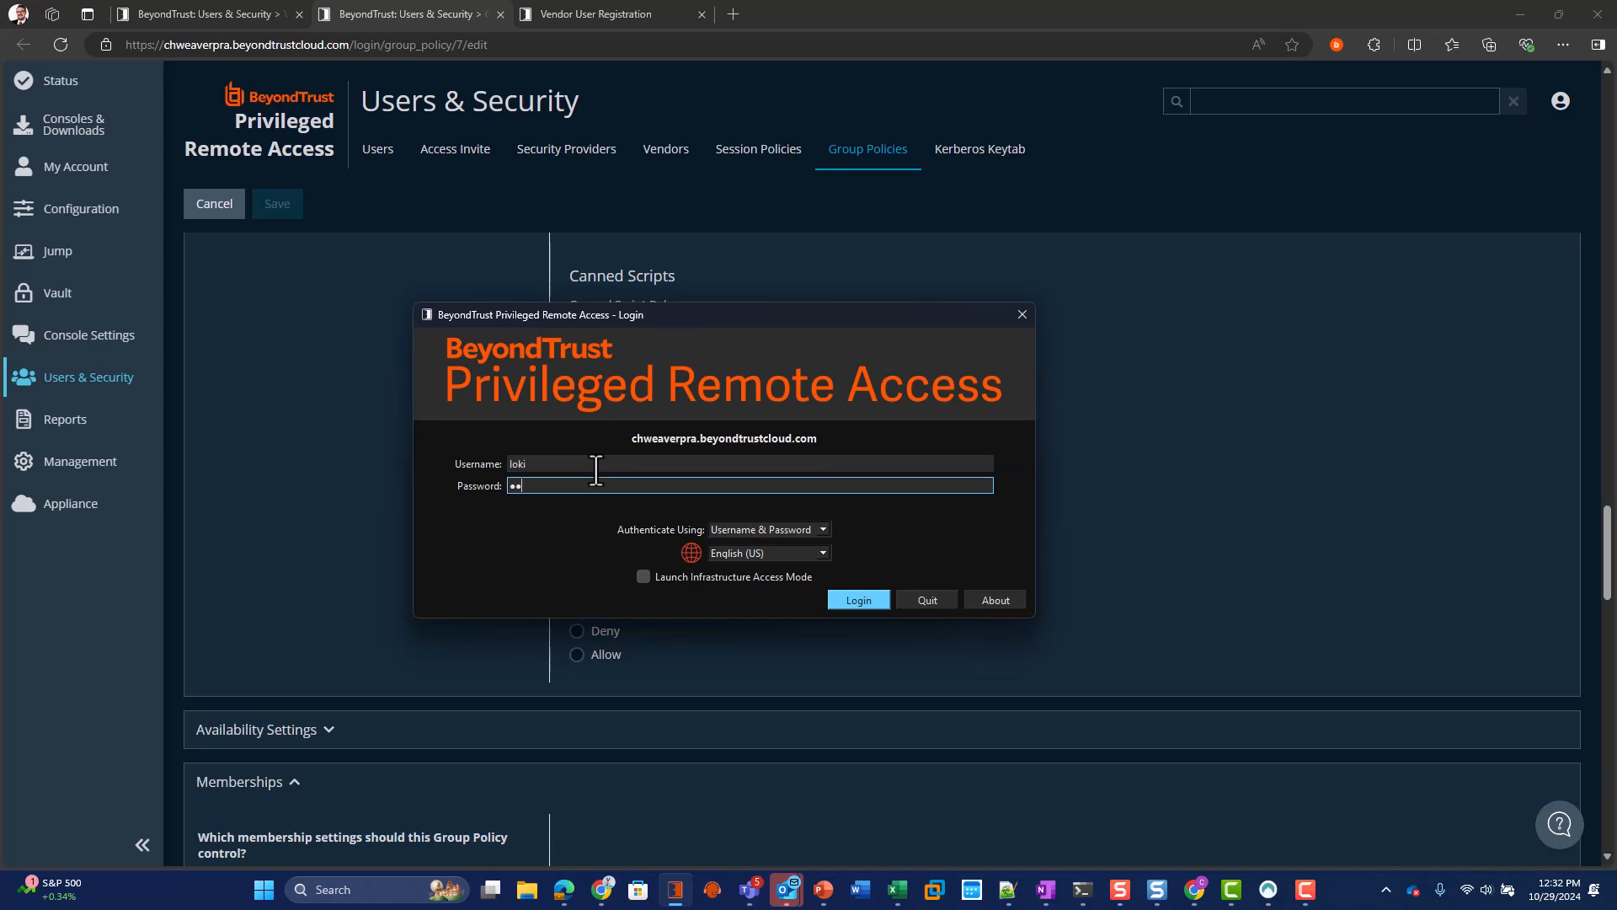
{"action": "type", "text": "•••"}
{"action": "key", "text": "Return"}
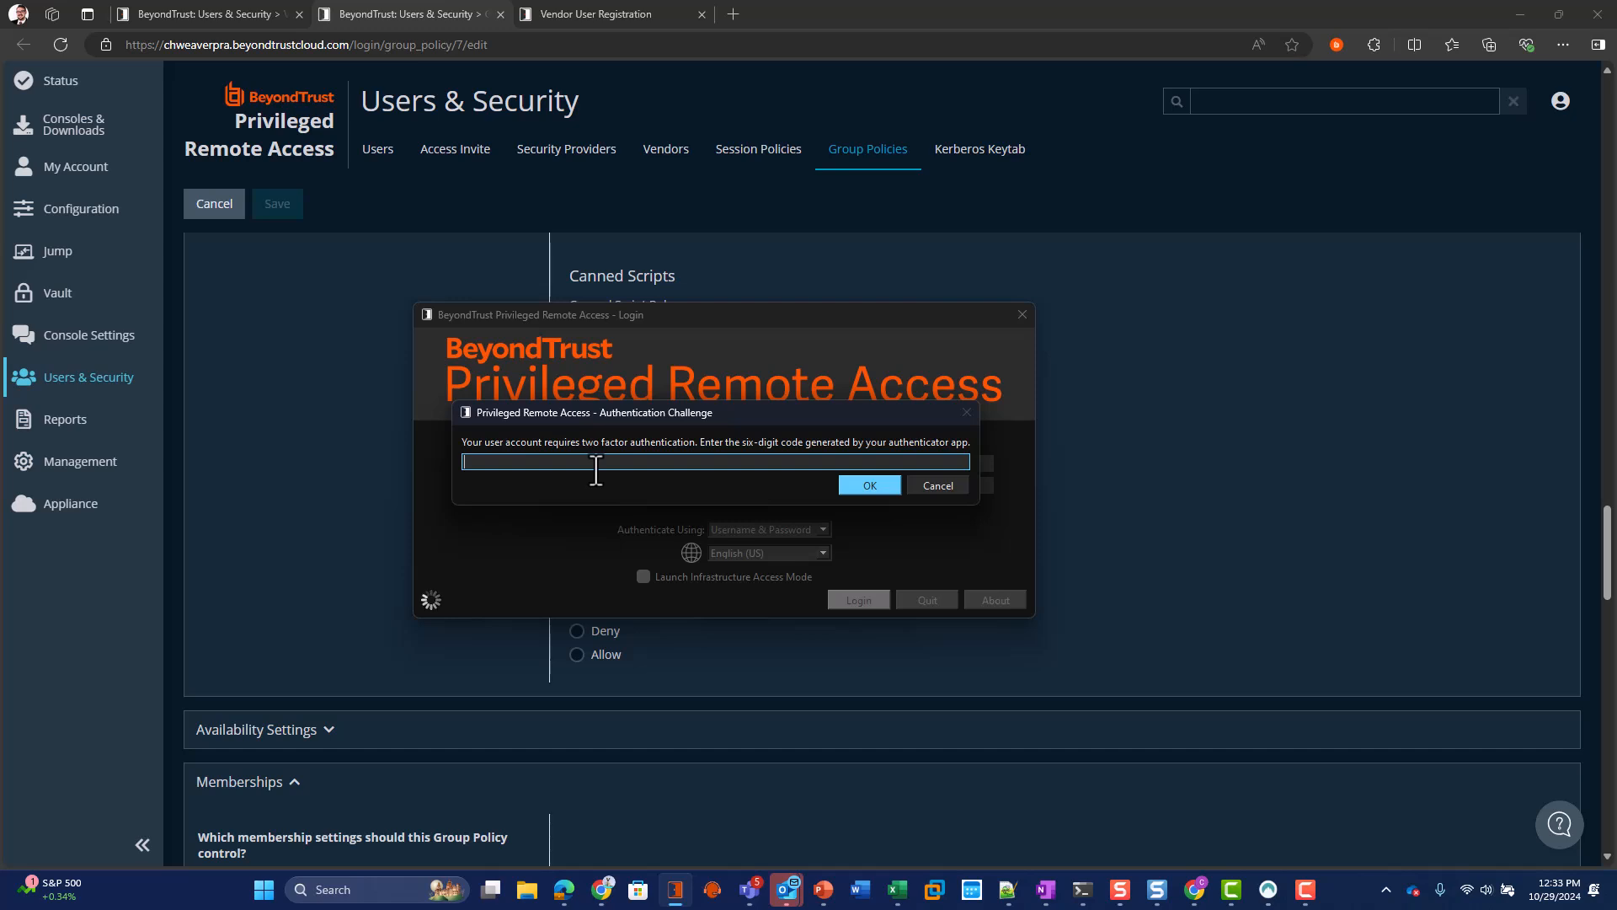
{"action": "type", "text": "••••••"}
{"action": "key", "text": "Return"}
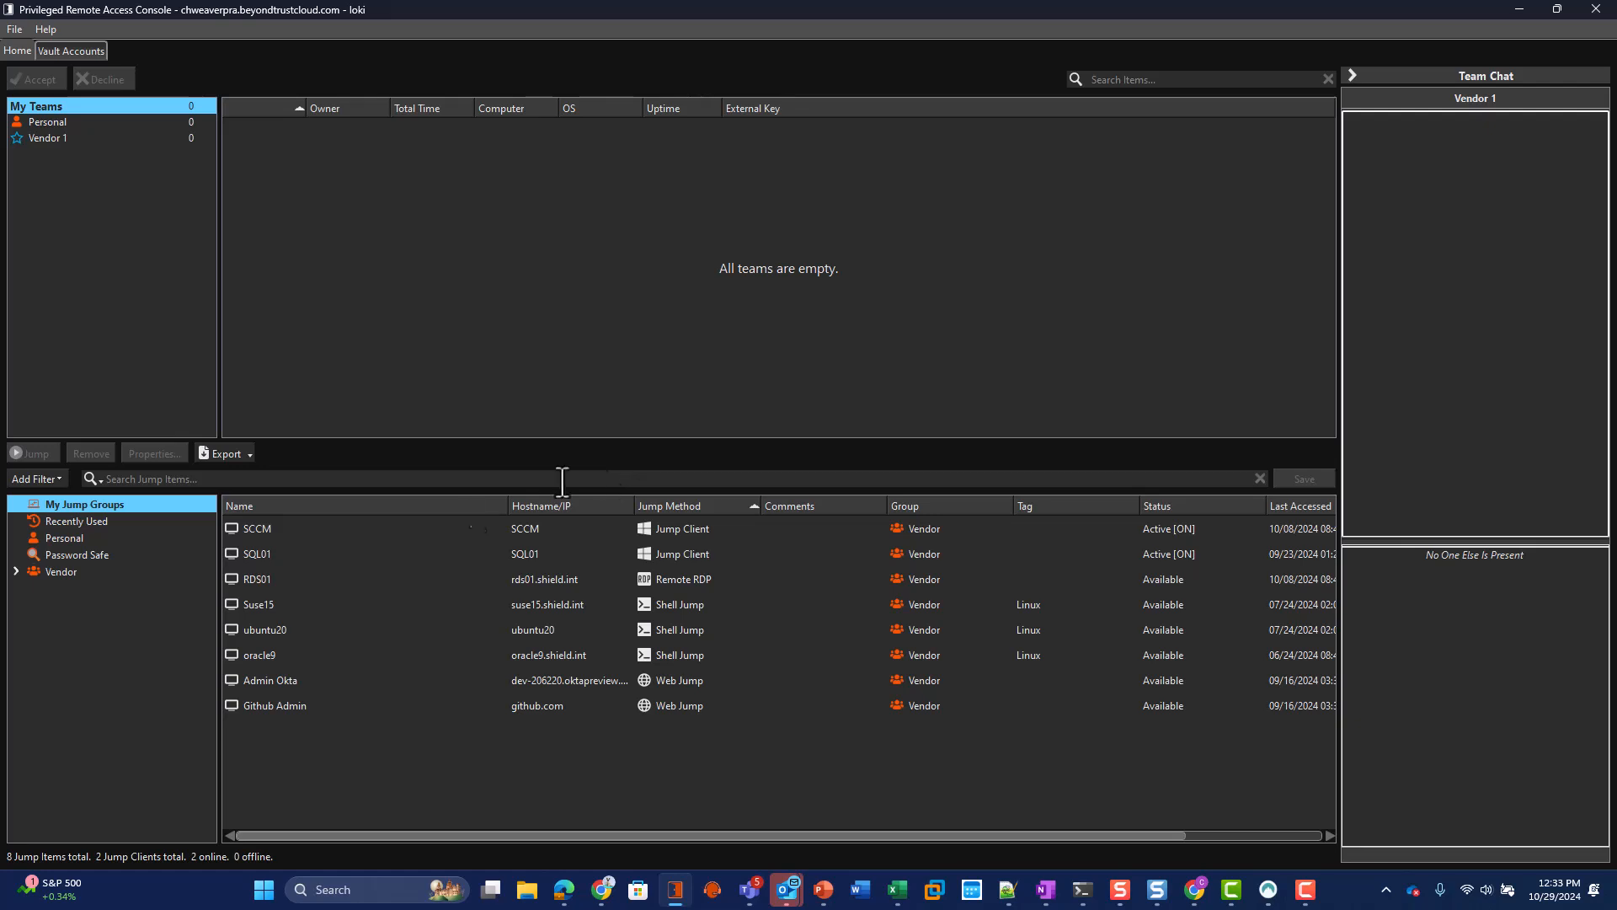
Step: Expand the Vendor jump group and review the details of its SCCM Jump Client
{"action": "left_click", "coordinate": [52, 573]}
{"action": "left_click", "coordinate": [17, 570]}
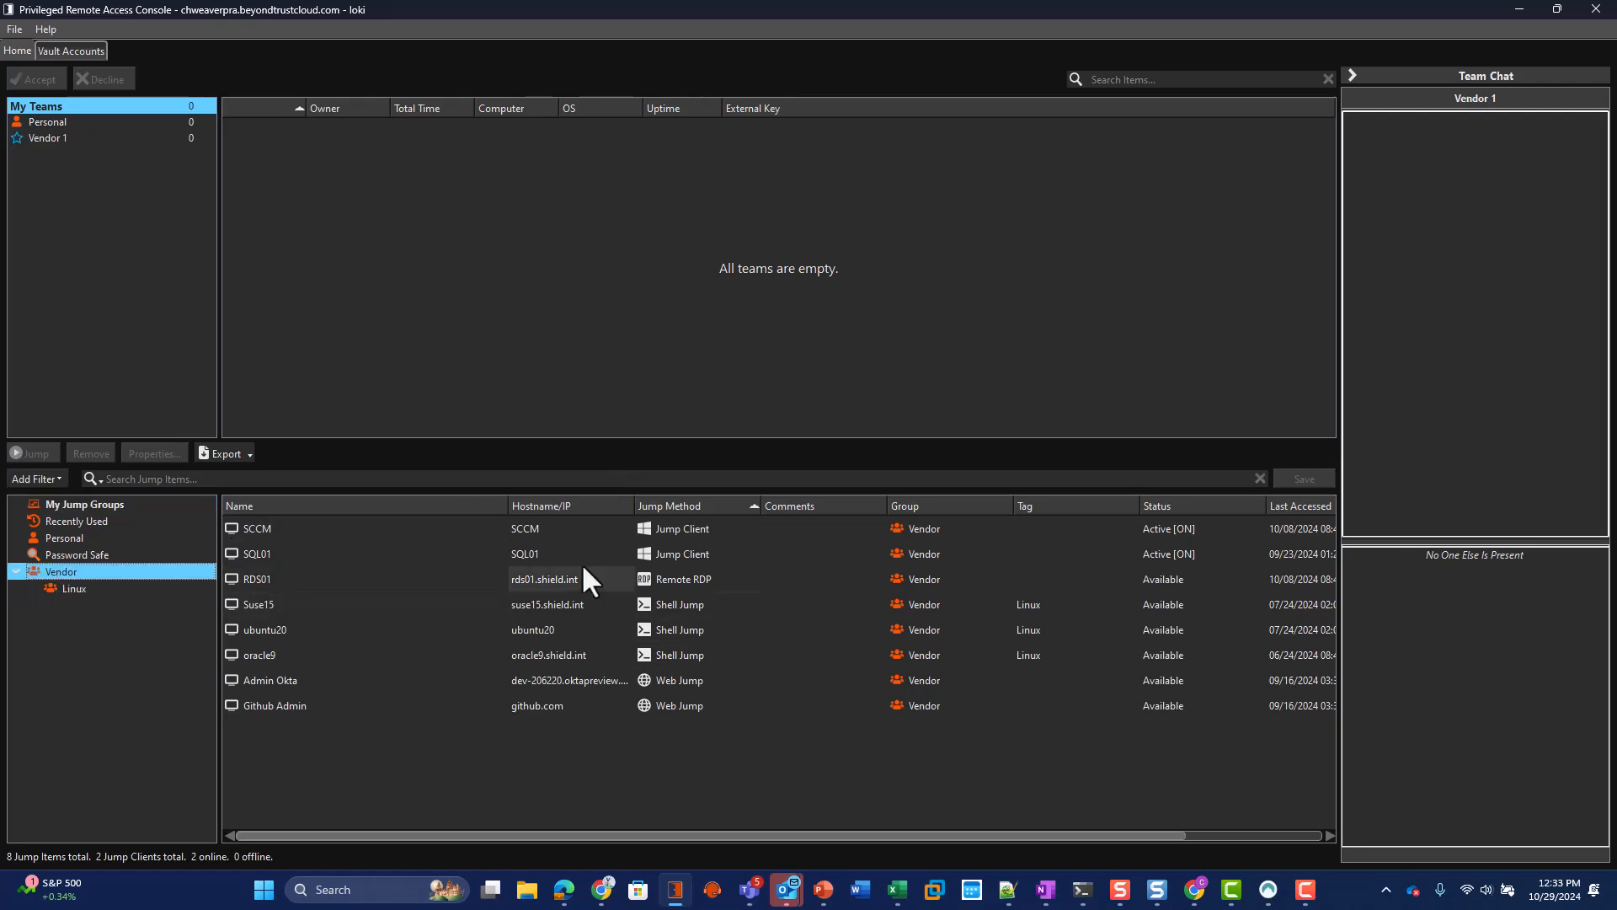
{"action": "left_click", "coordinate": [297, 522]}
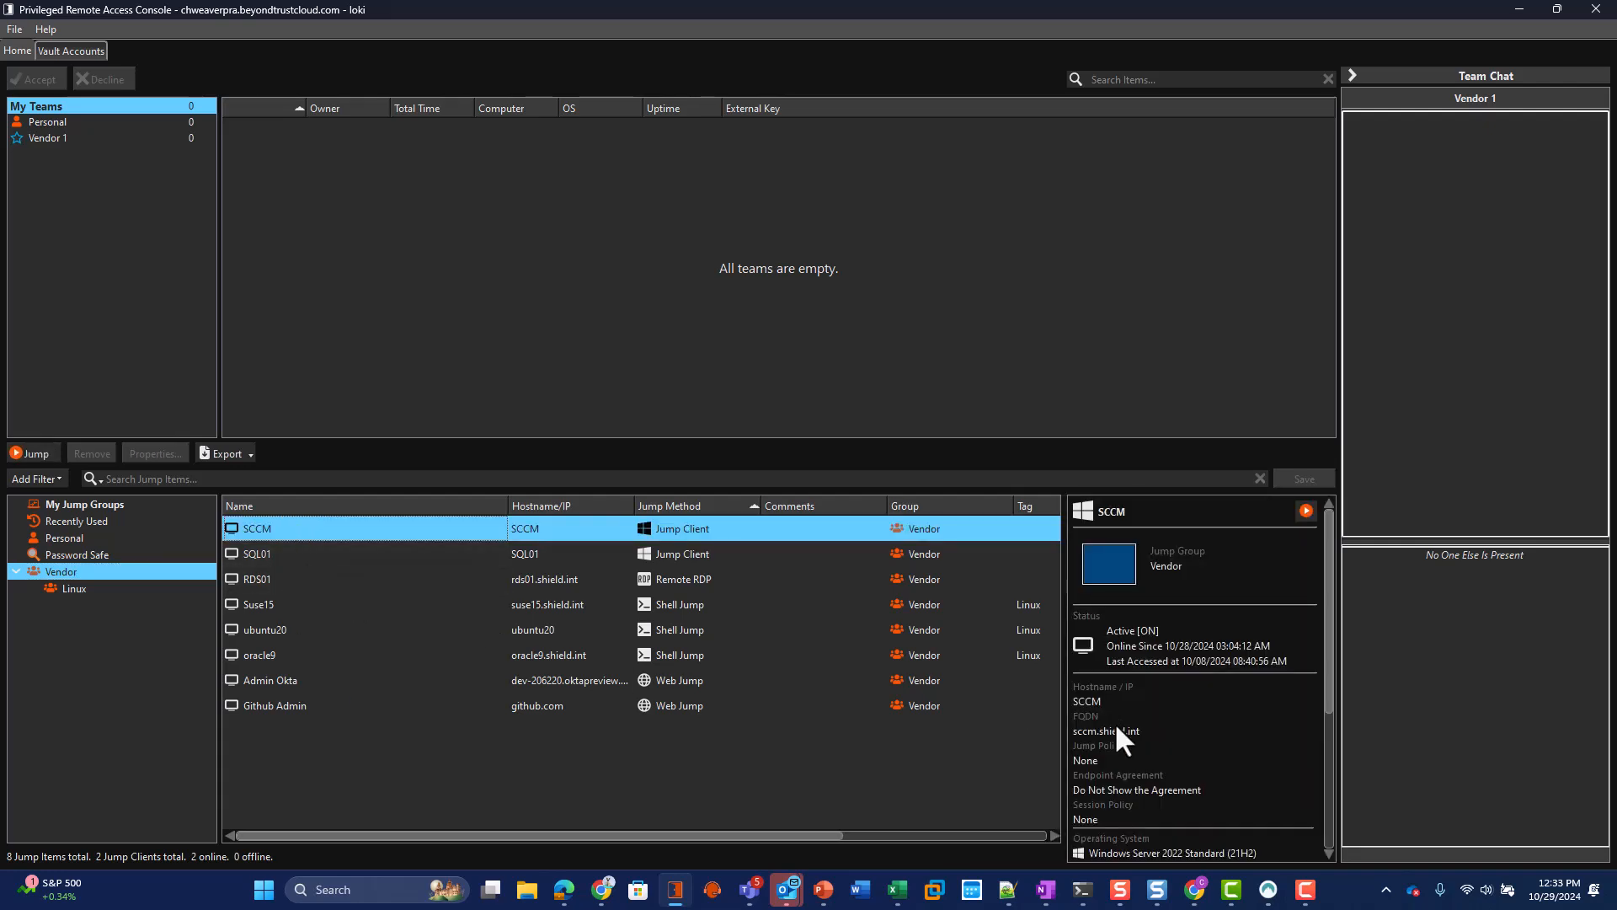
{"action": "scroll", "coordinate": [1115, 721], "scroll_direction": "down", "scroll_amount": 4}
{"action": "scroll", "coordinate": [1117, 729], "scroll_direction": "down", "scroll_amount": 1}
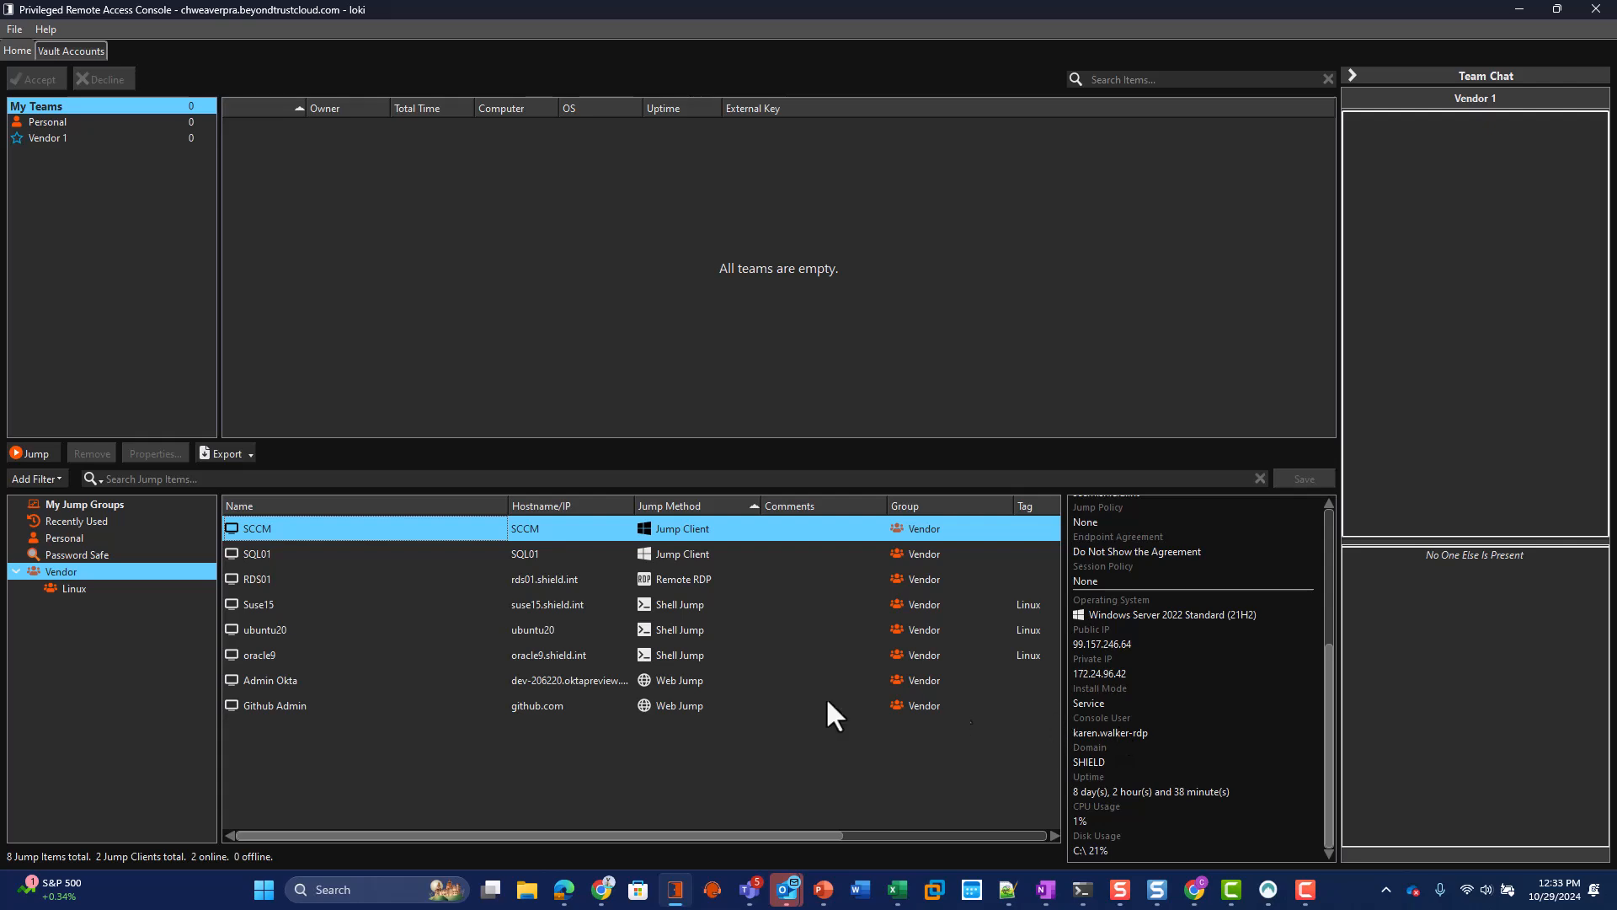
Step: Create an authorization request for the RDS01 jump item with the reason "demo" and a duration of 25 minutes
{"action": "left_click", "coordinate": [295, 579]}
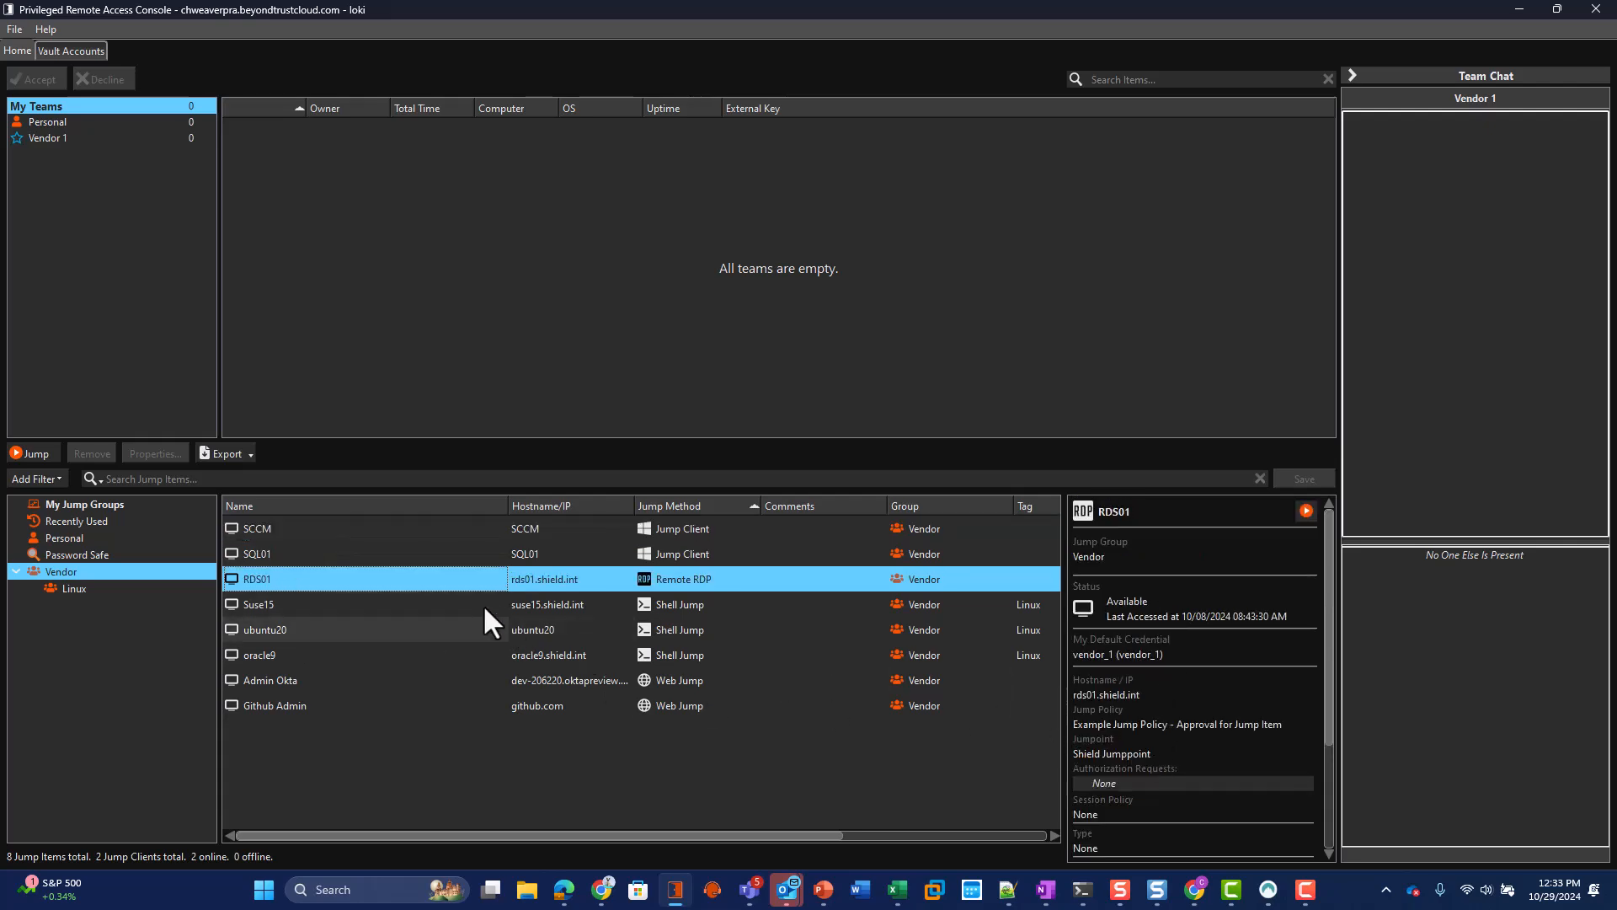
{"action": "right_click", "coordinate": [372, 583]}
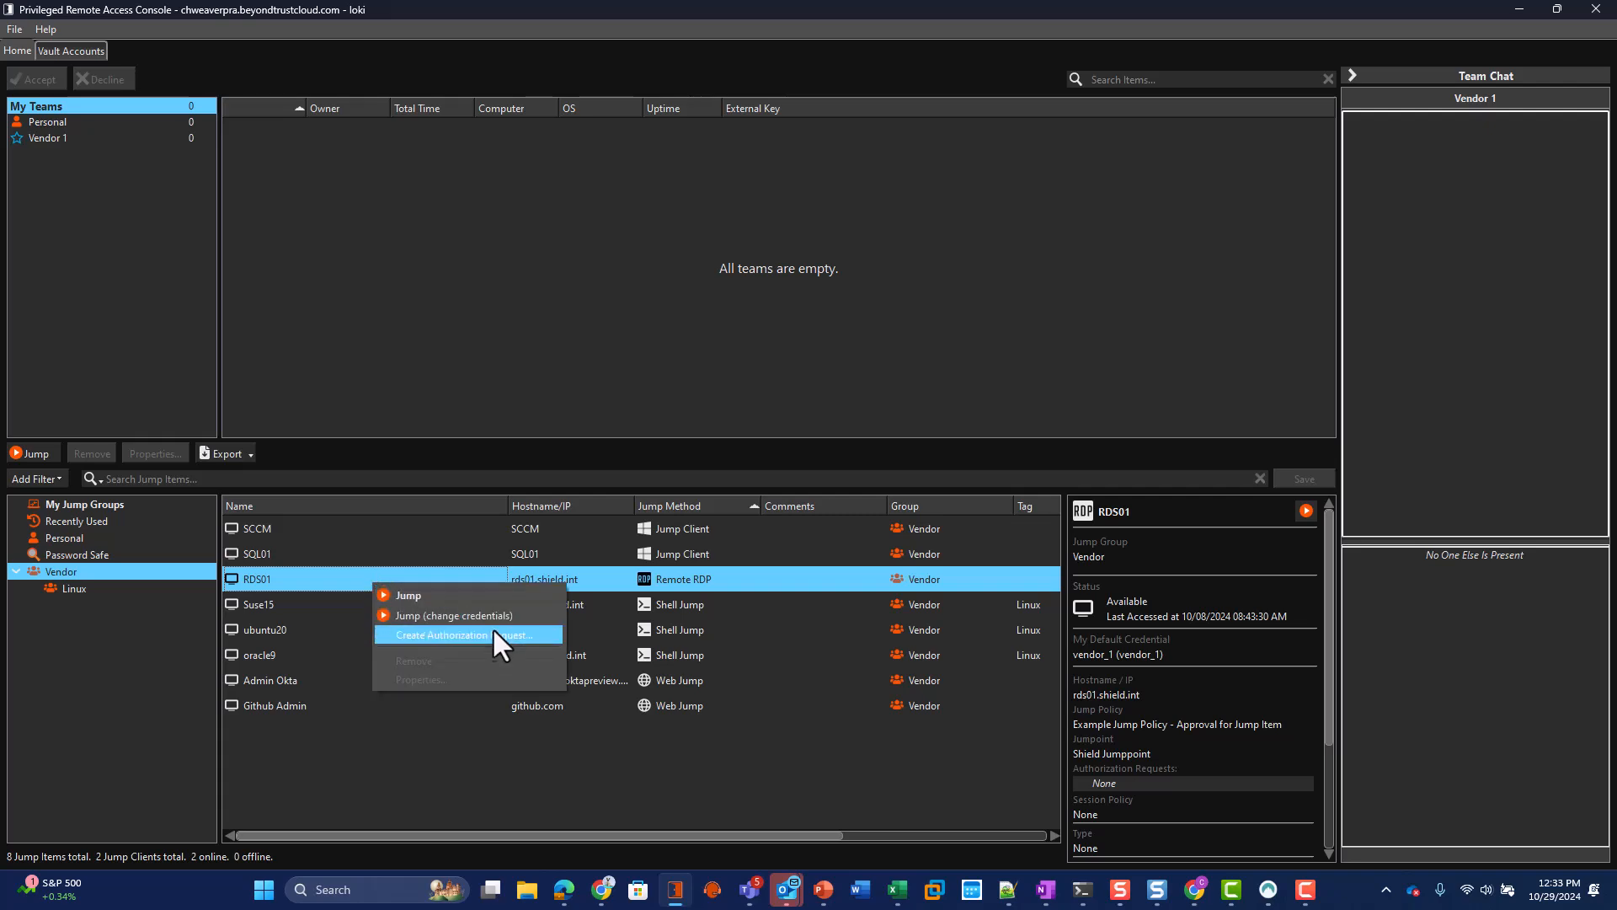
{"action": "left_click", "coordinate": [469, 635]}
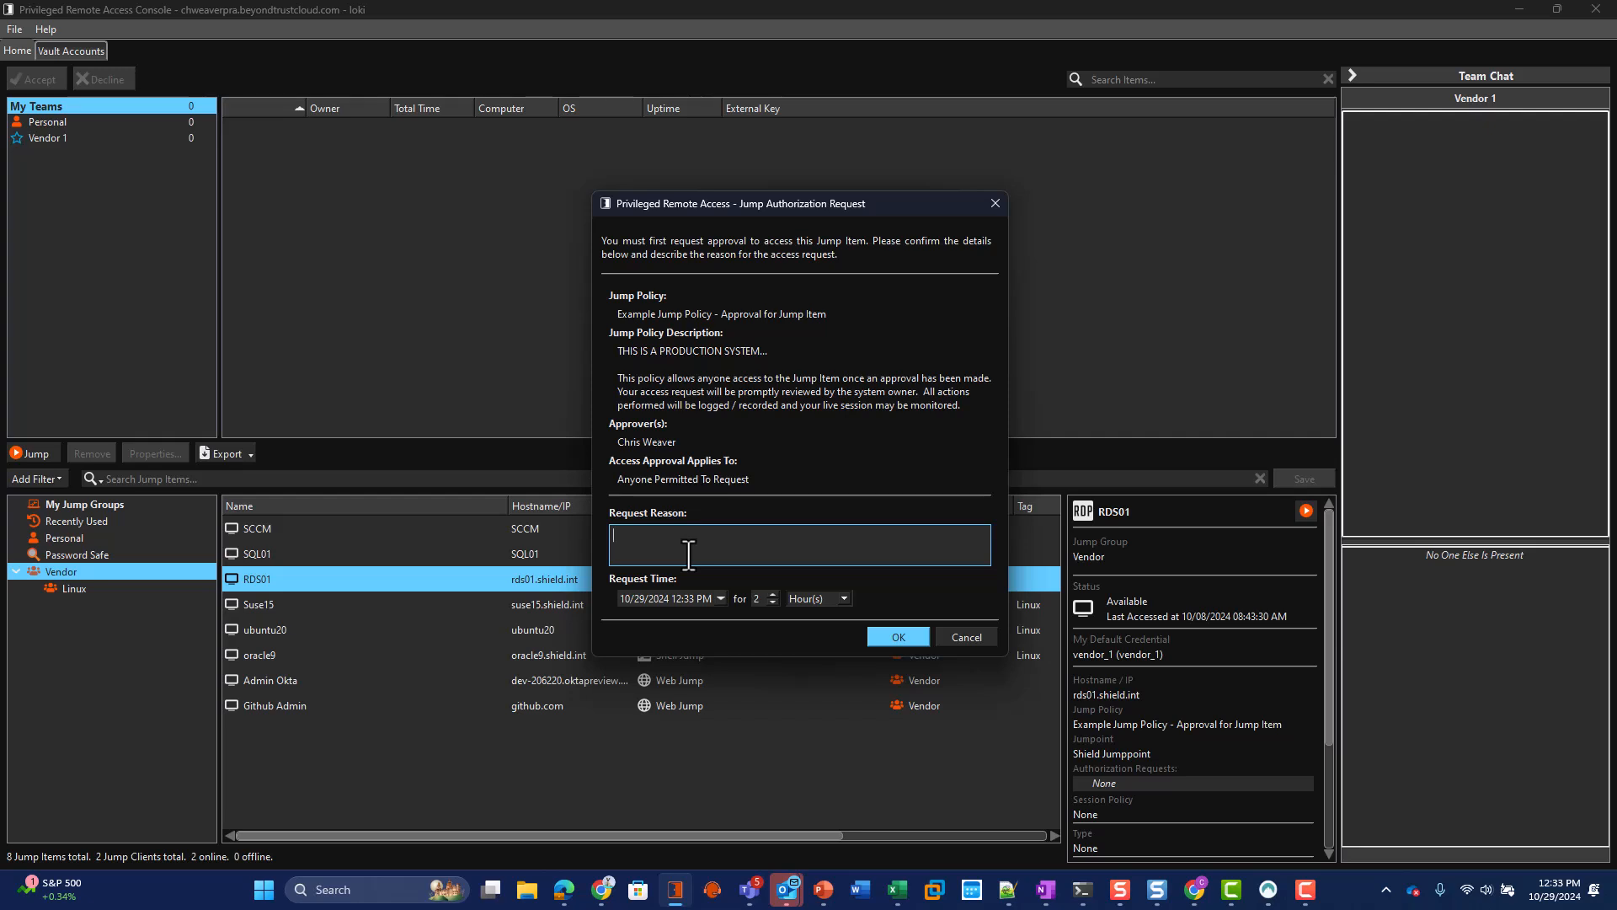
{"action": "type", "text": "demo"}
{"action": "left_click", "coordinate": [772, 601]}
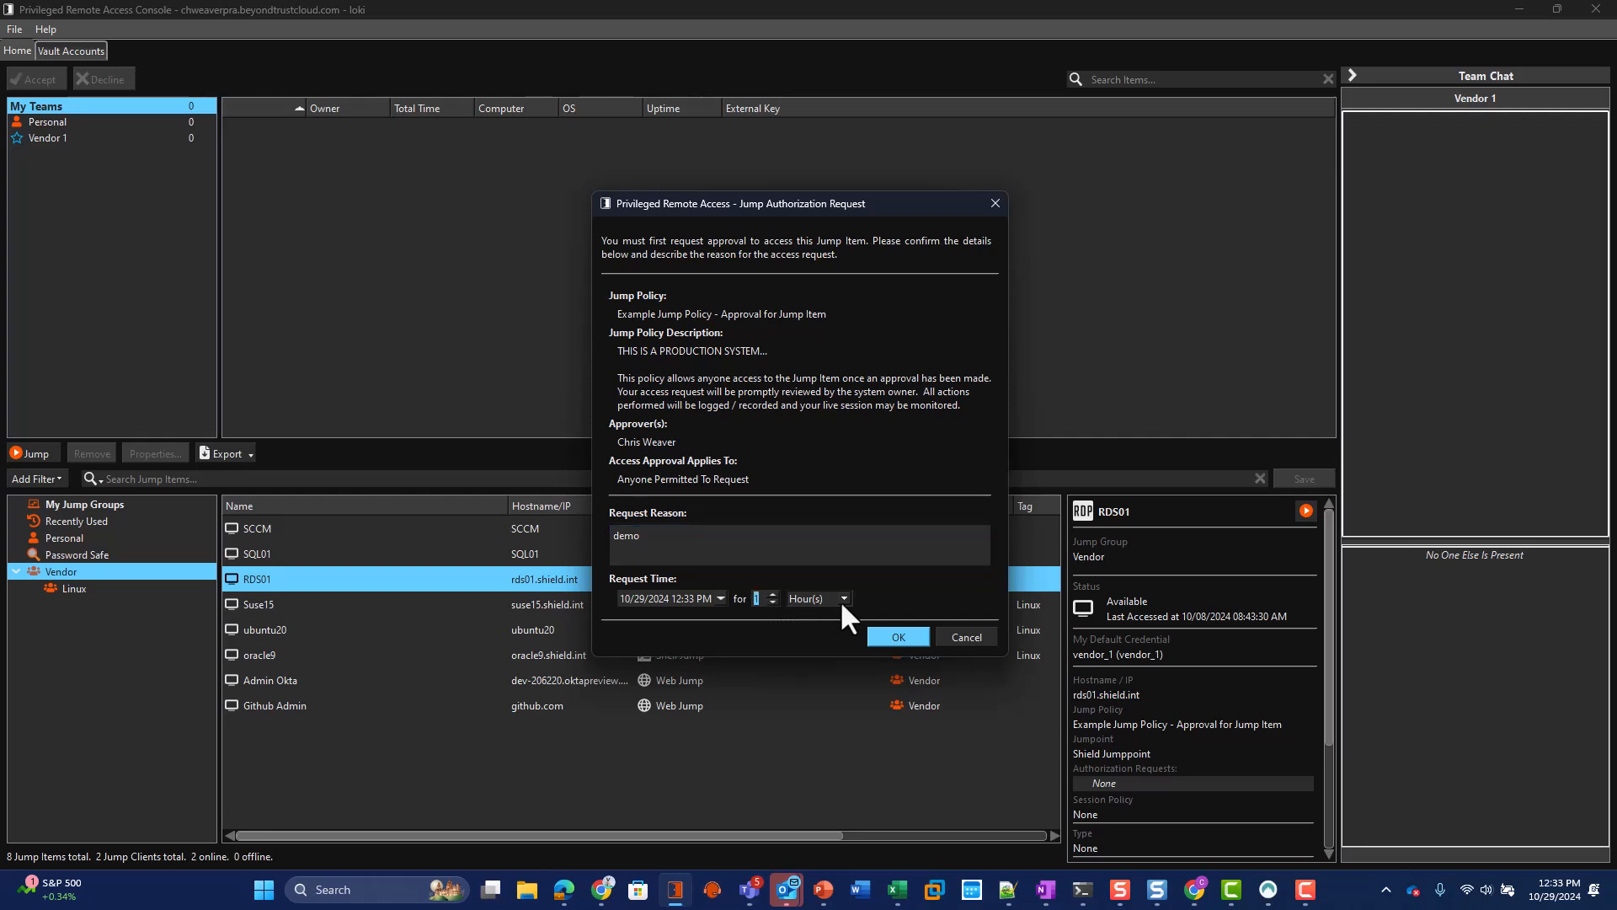
{"action": "left_click", "coordinate": [841, 600]}
{"action": "left_click", "coordinate": [812, 613]}
{"action": "double_click", "coordinate": [764, 600]}
{"action": "type", "text": "25"}
{"action": "left_click", "coordinate": [893, 637]}
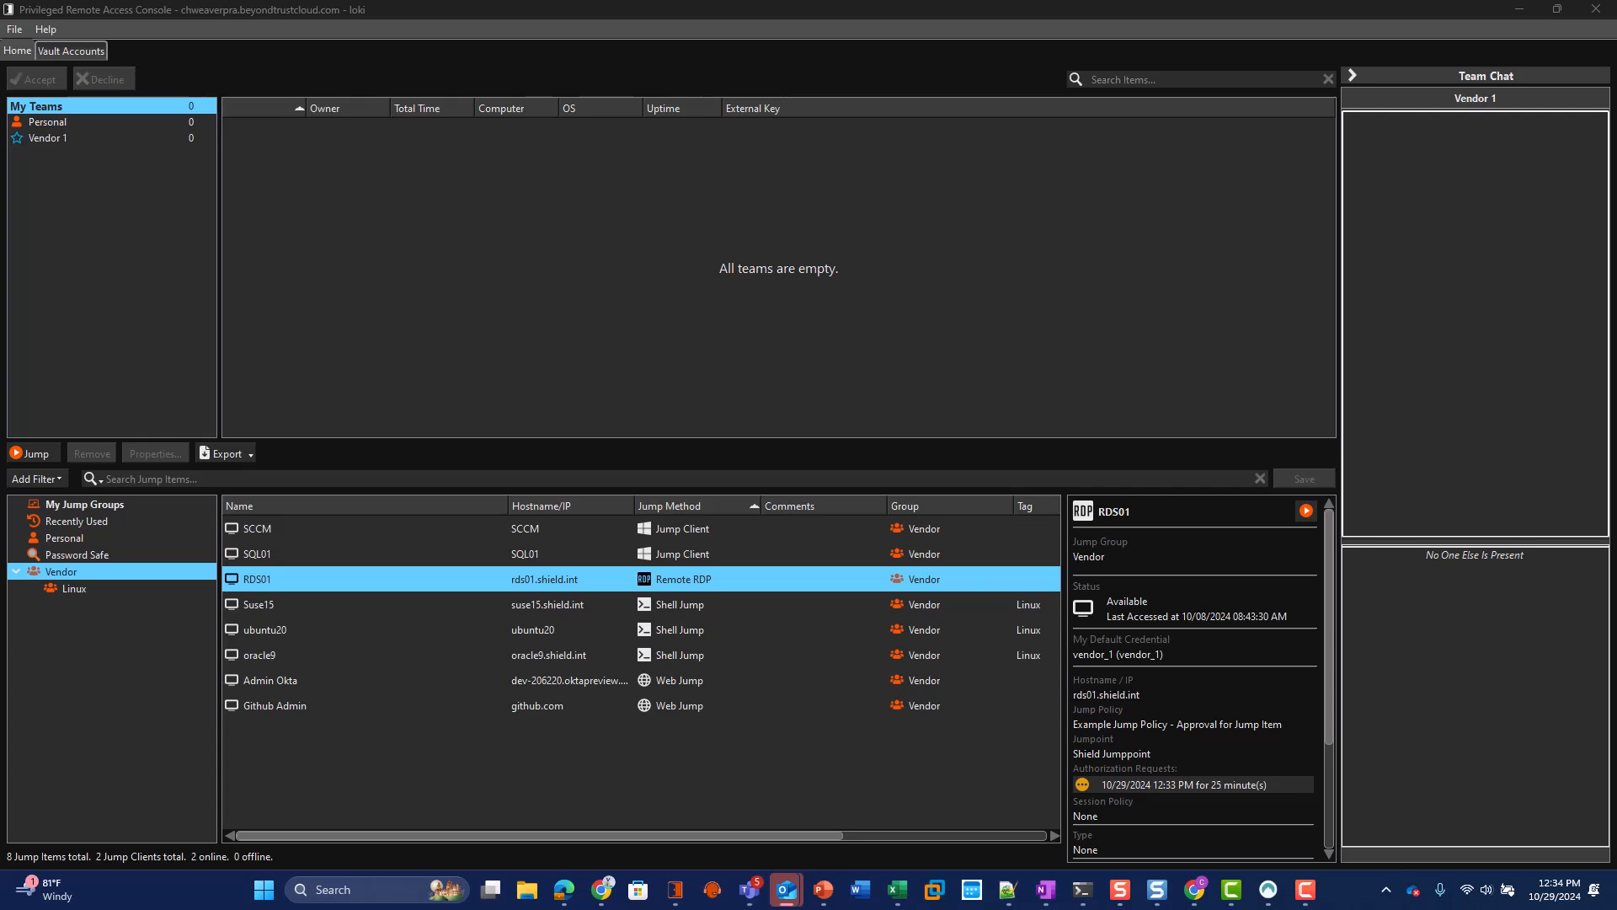
Step: Approve the RDS01 request from the approver's notification email with the comment "don't break anything!", then close the approval page and email
{"action": "left_click_drag", "start_coordinate": [0, 211], "coordinate": [624, 148]}
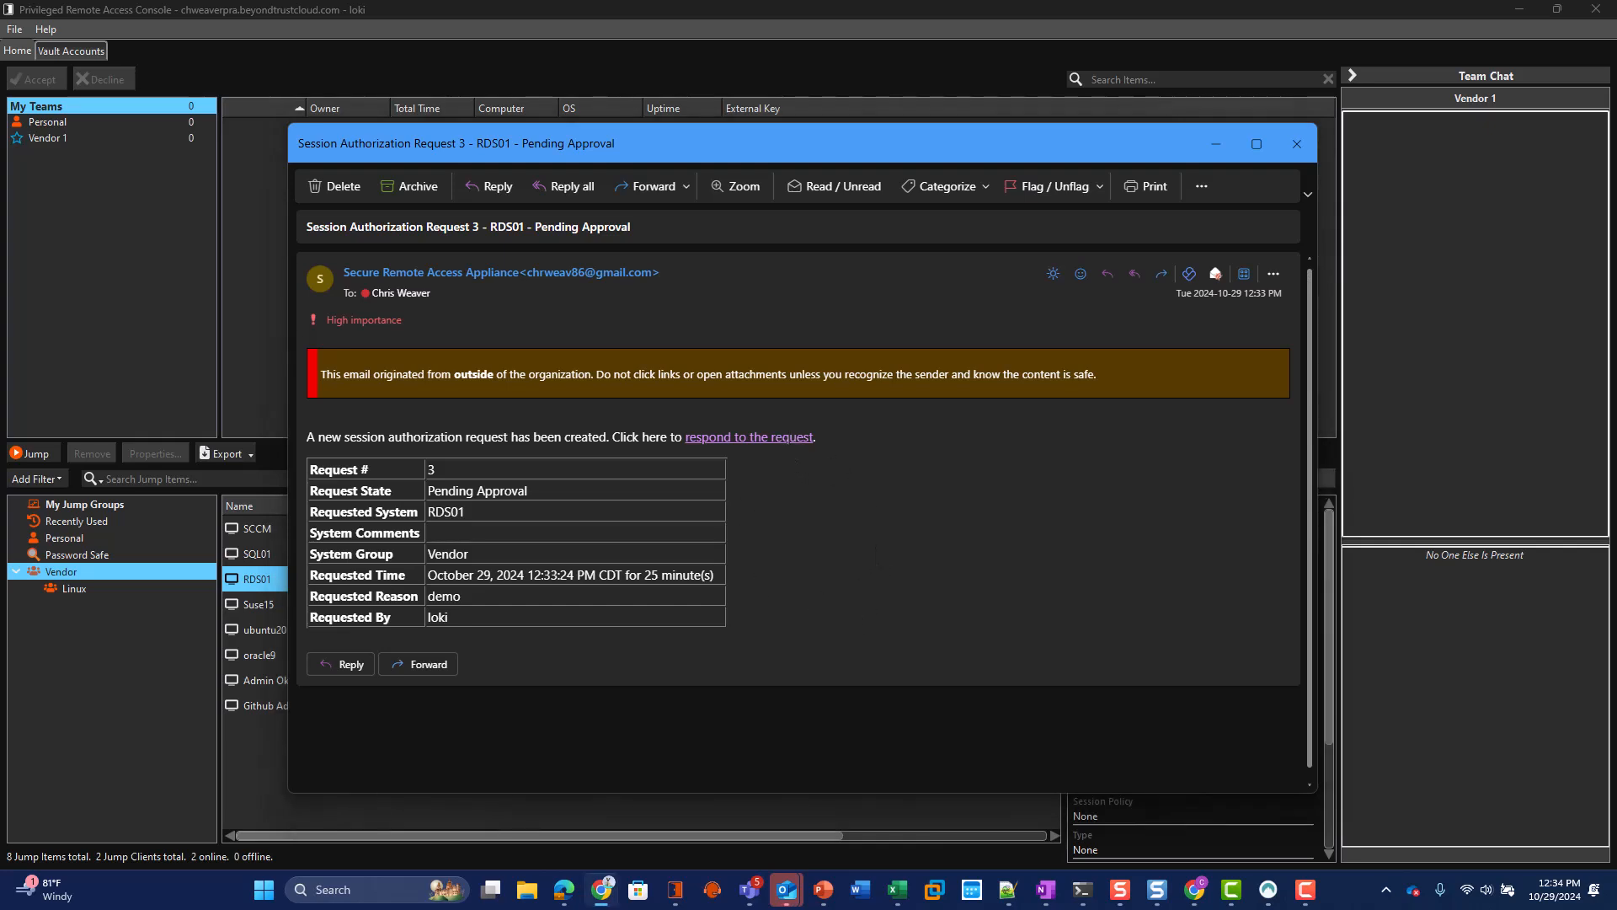
{"action": "left_click", "coordinate": [749, 436]}
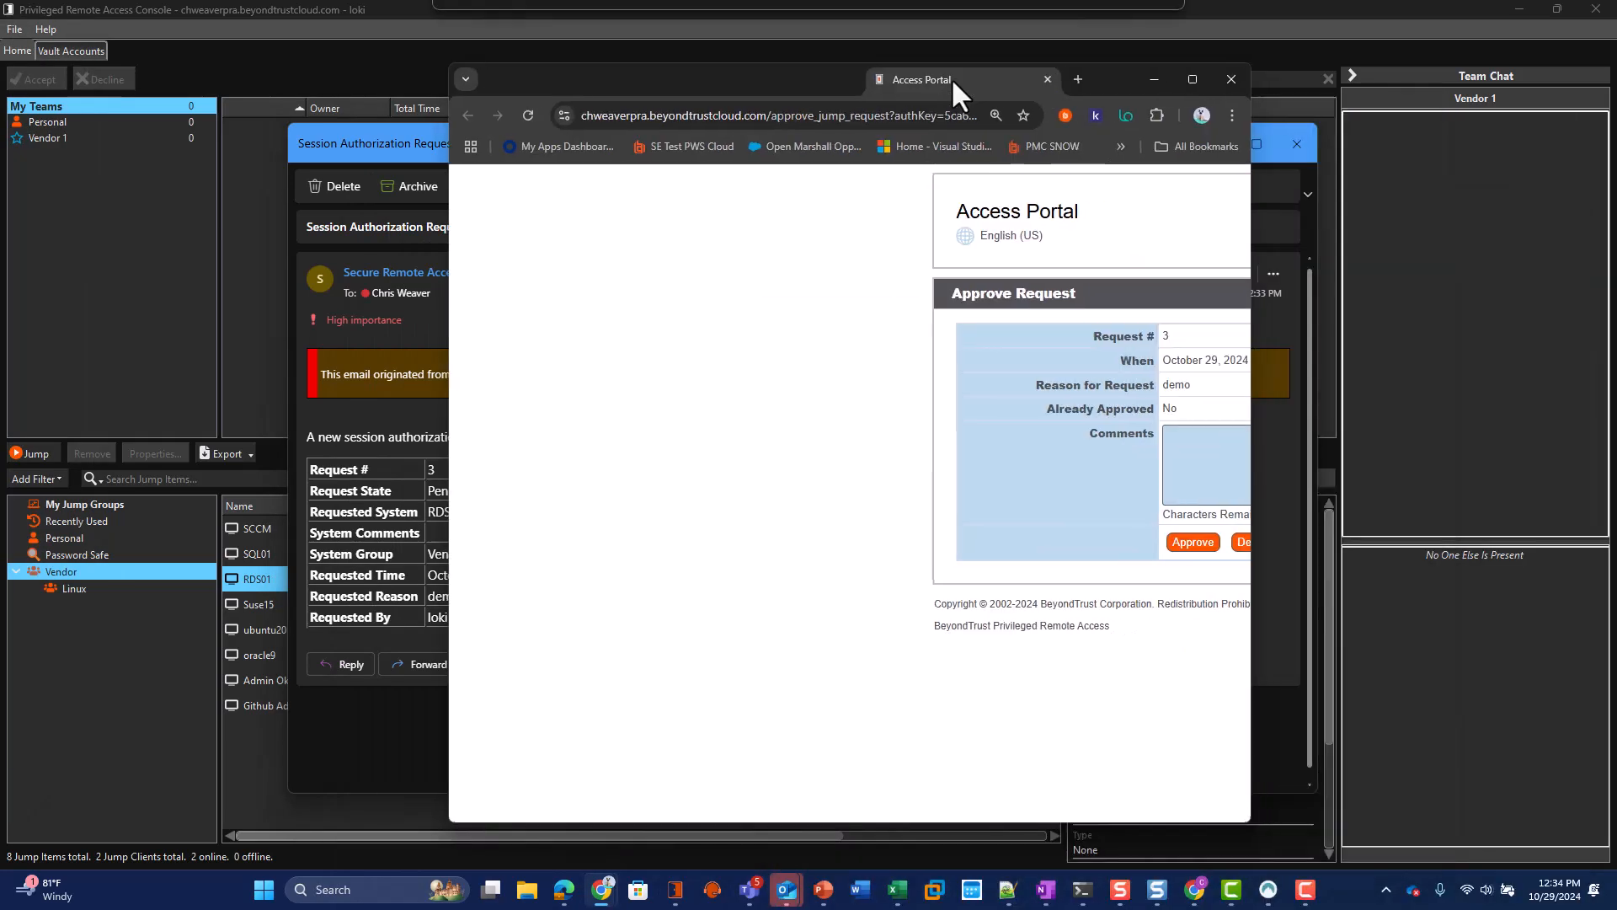
{"action": "left_click", "coordinate": [824, 440]}
{"action": "type", "text": "don't break"}
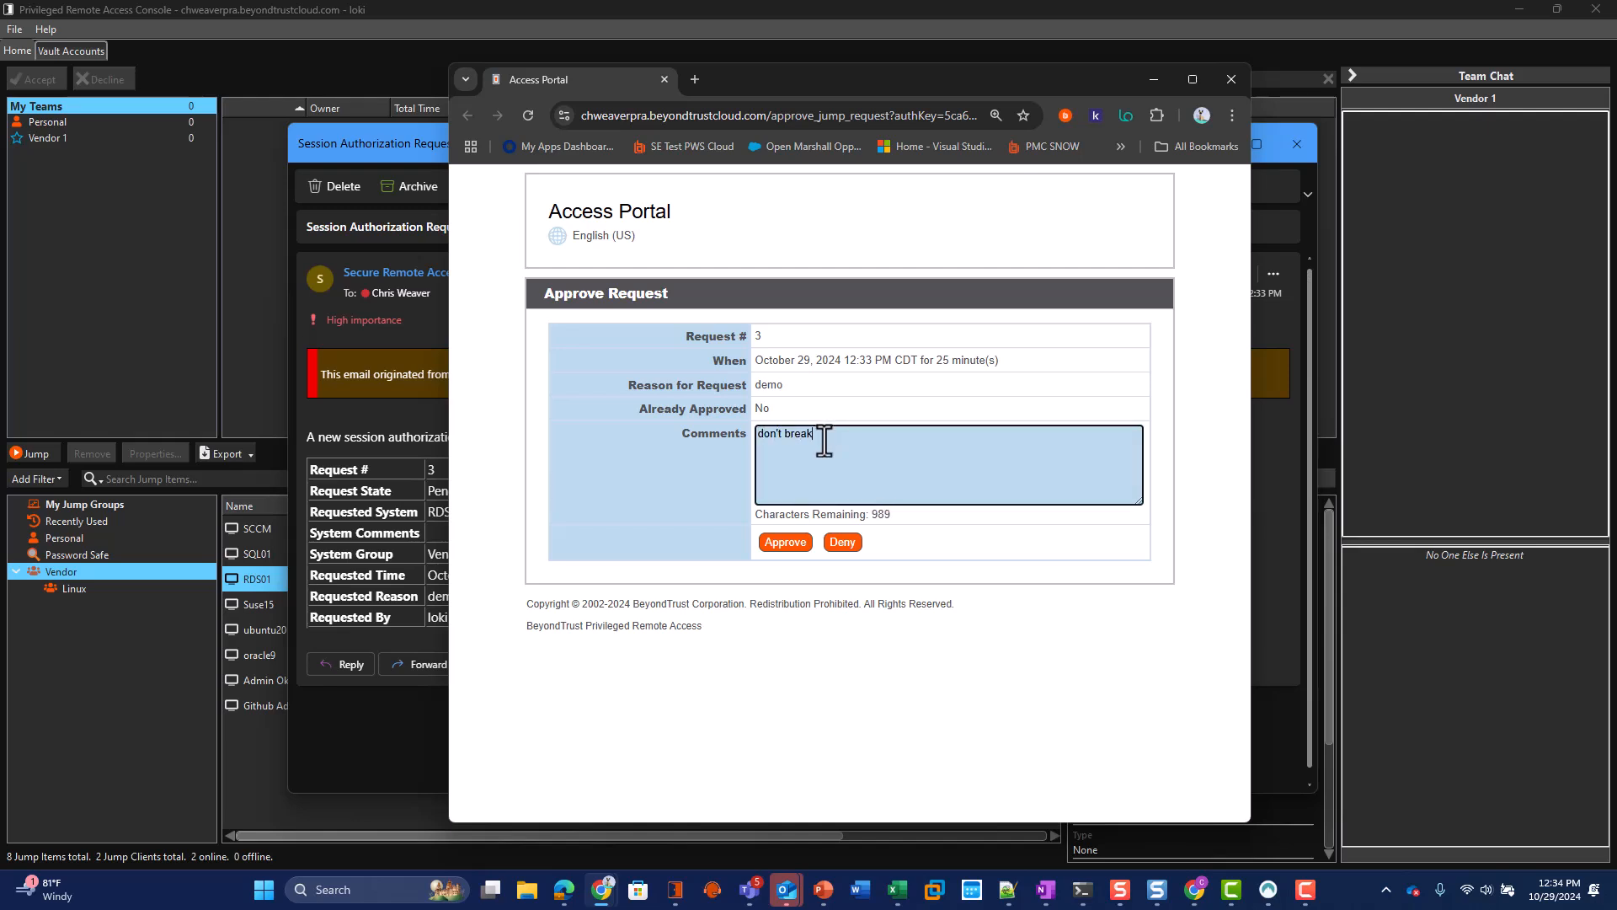
{"action": "type", "text": " anything!"}
{"action": "left_click", "coordinate": [790, 543]}
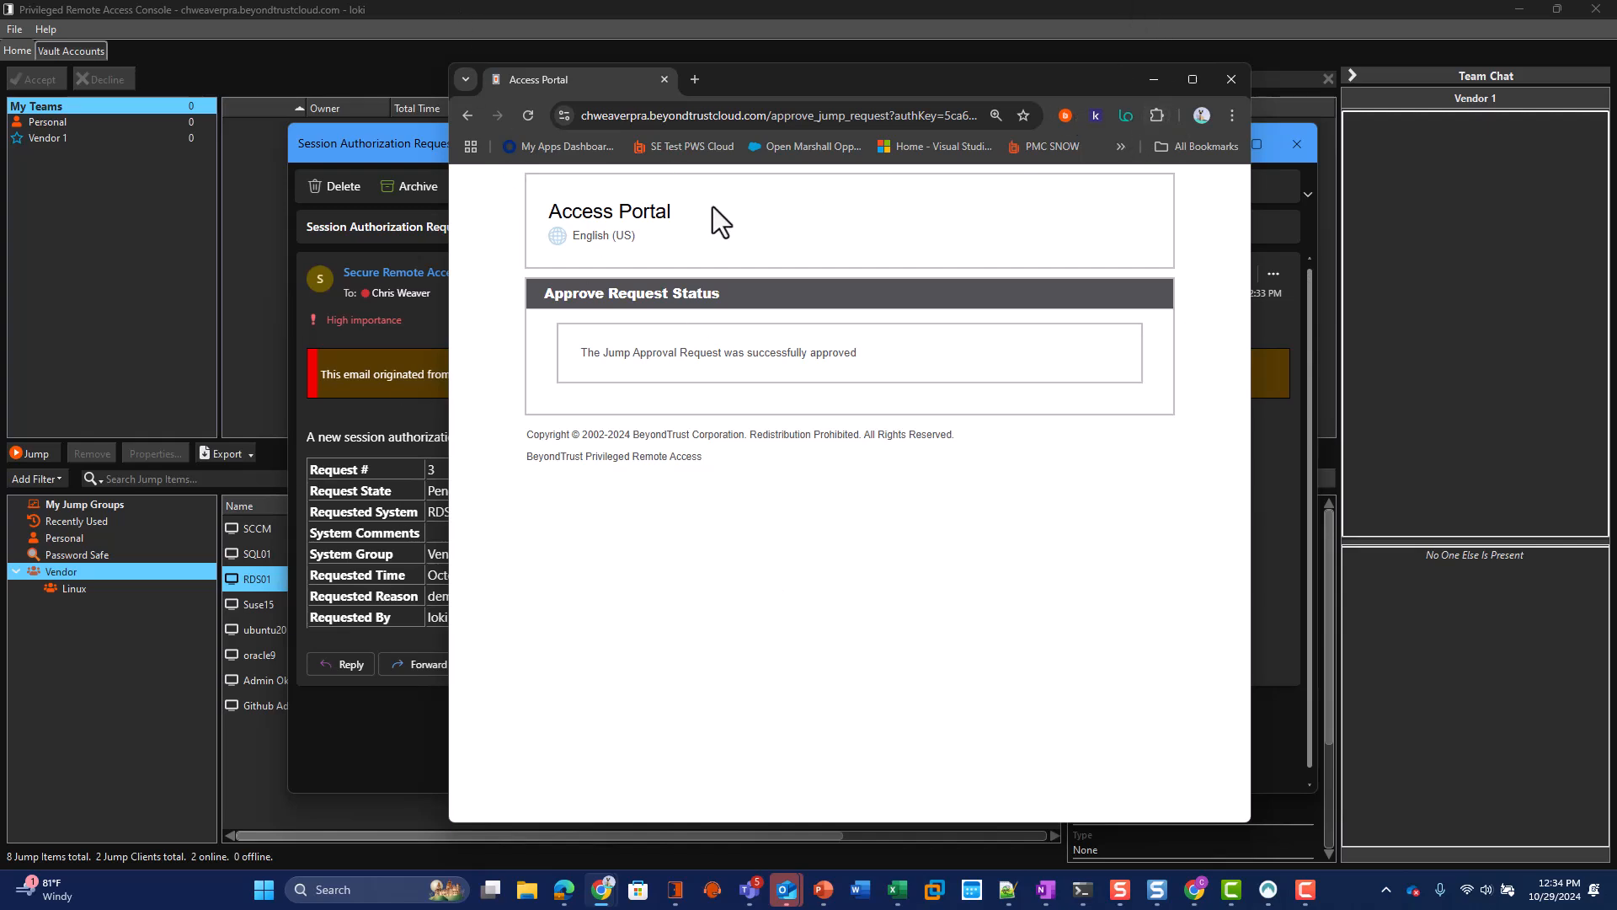
{"action": "left_click", "coordinate": [1214, 81]}
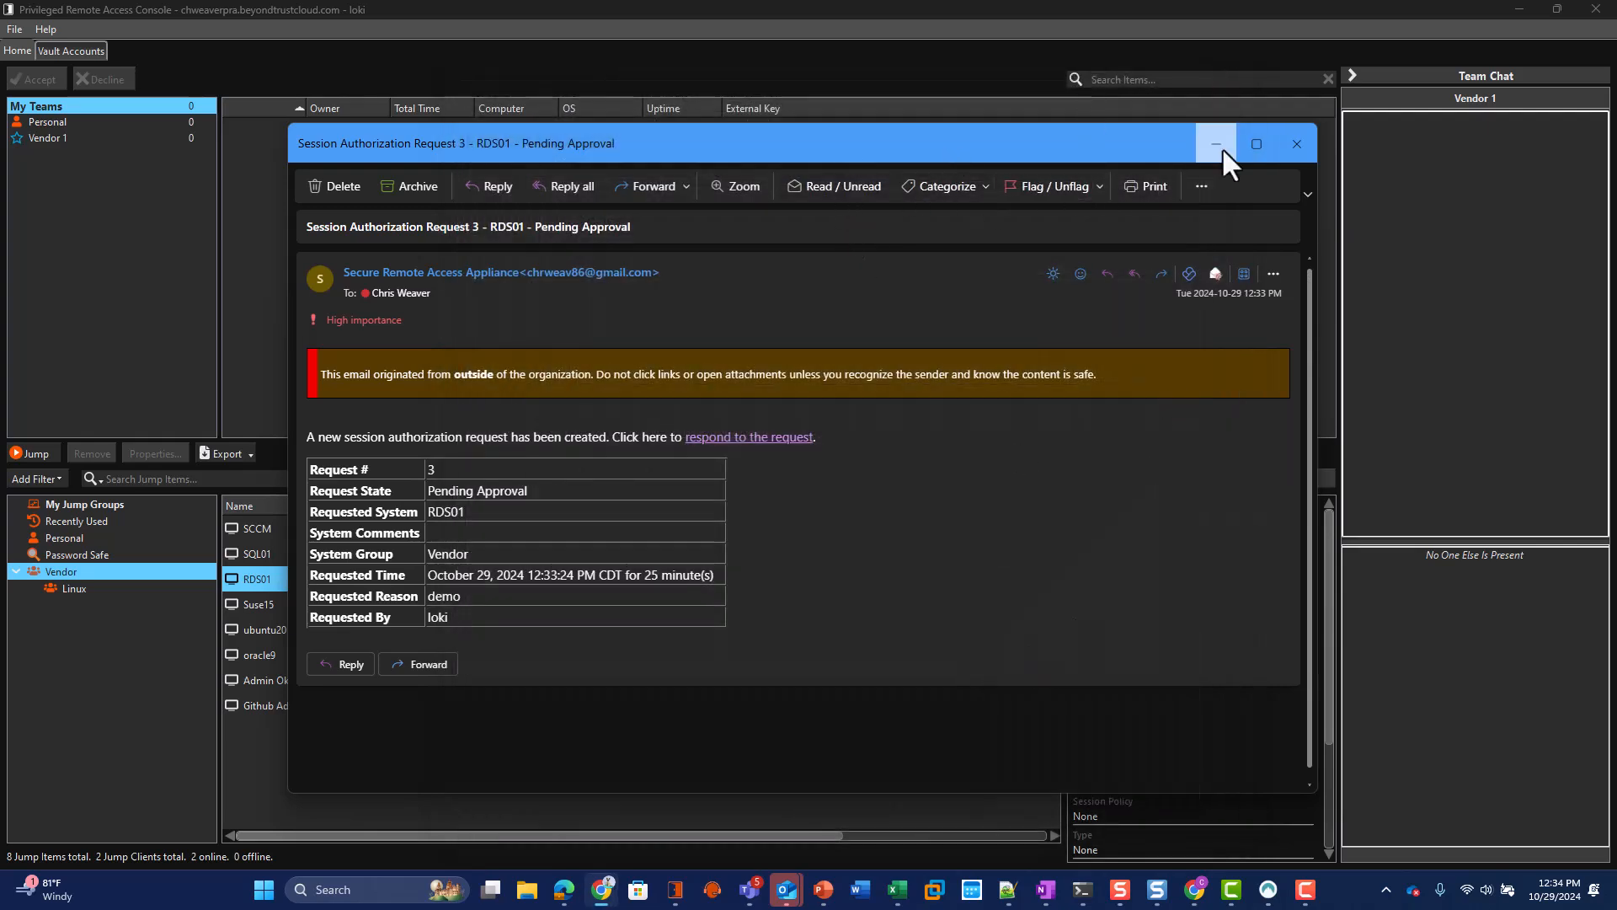
{"action": "left_click", "coordinate": [1293, 145]}
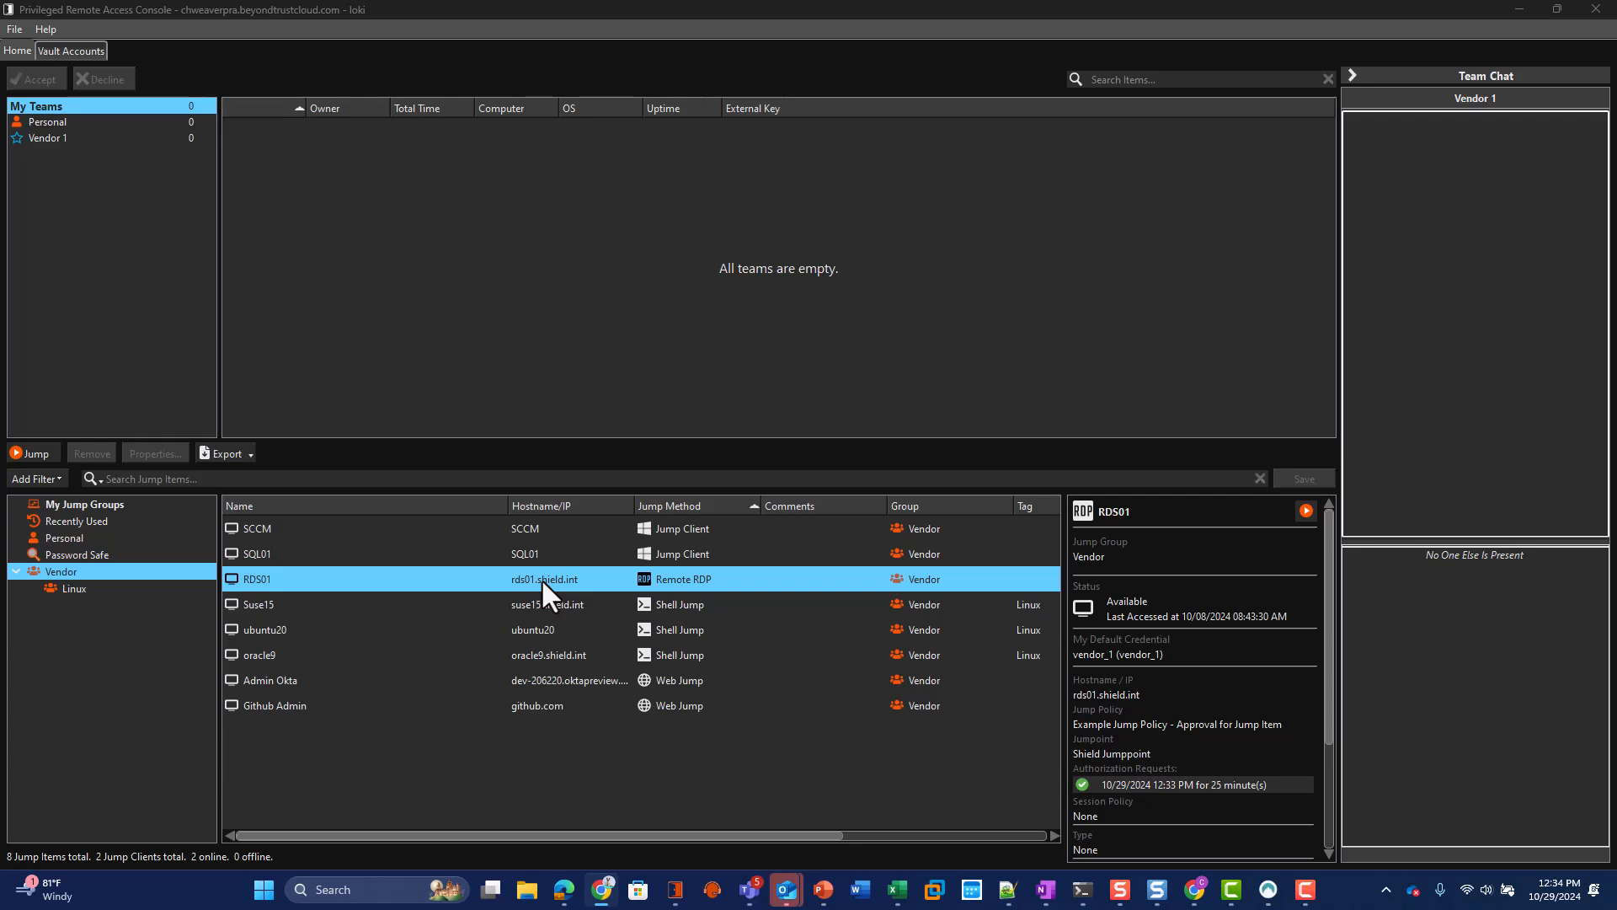
Step: Start a Jump session to RDS01 and dismiss the notification with the approver's comments
{"action": "right_click", "coordinate": [402, 582]}
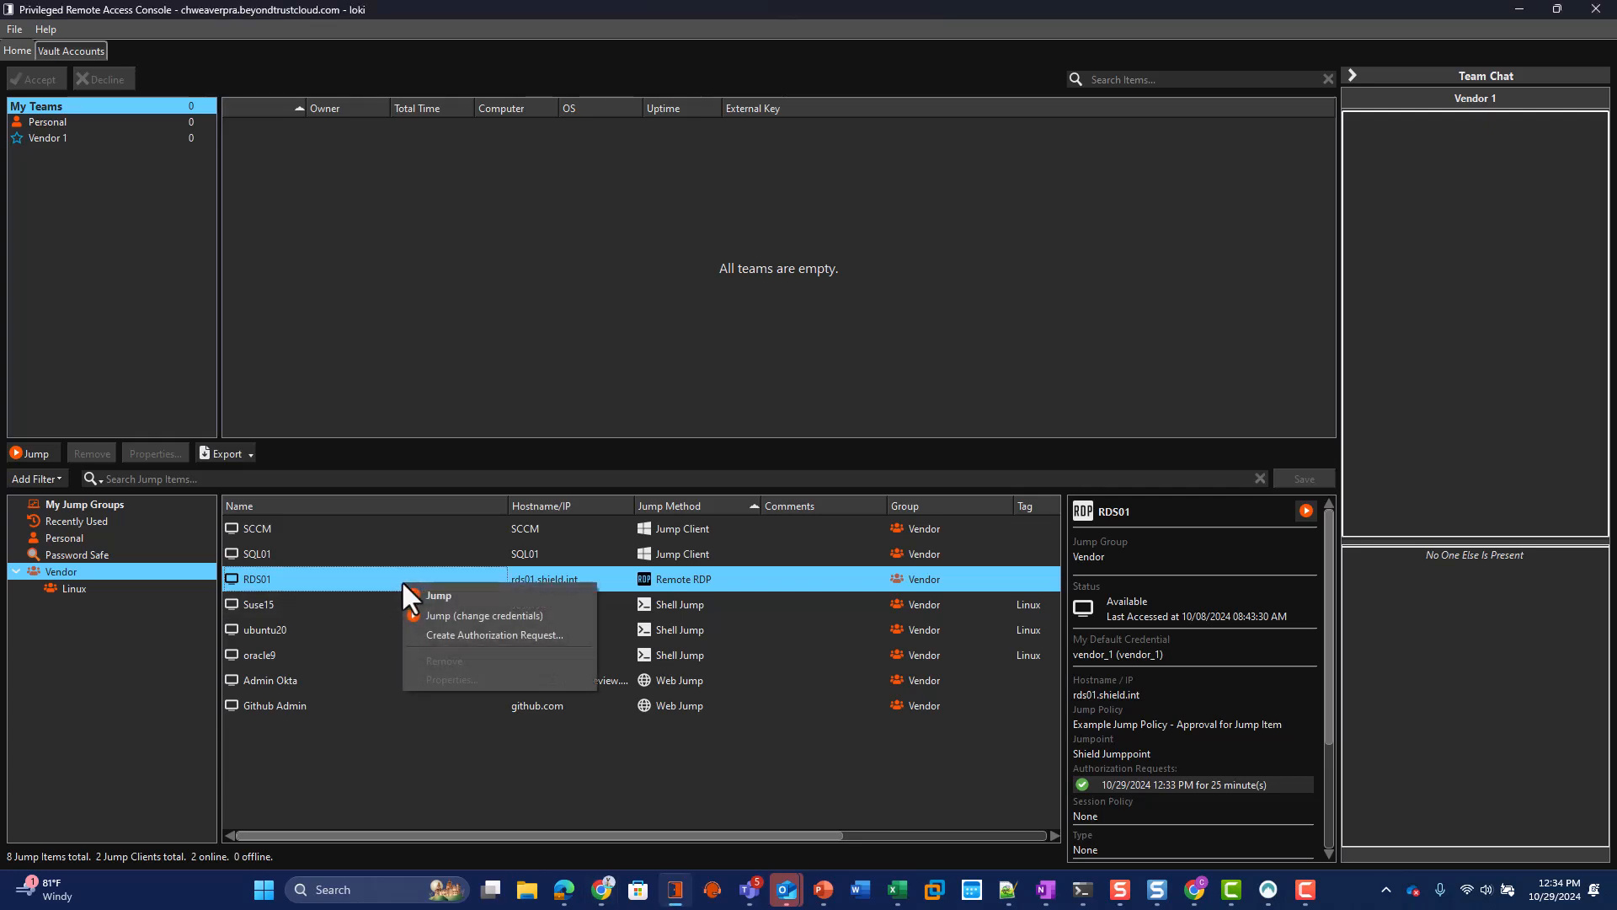
{"action": "left_click", "coordinate": [487, 597]}
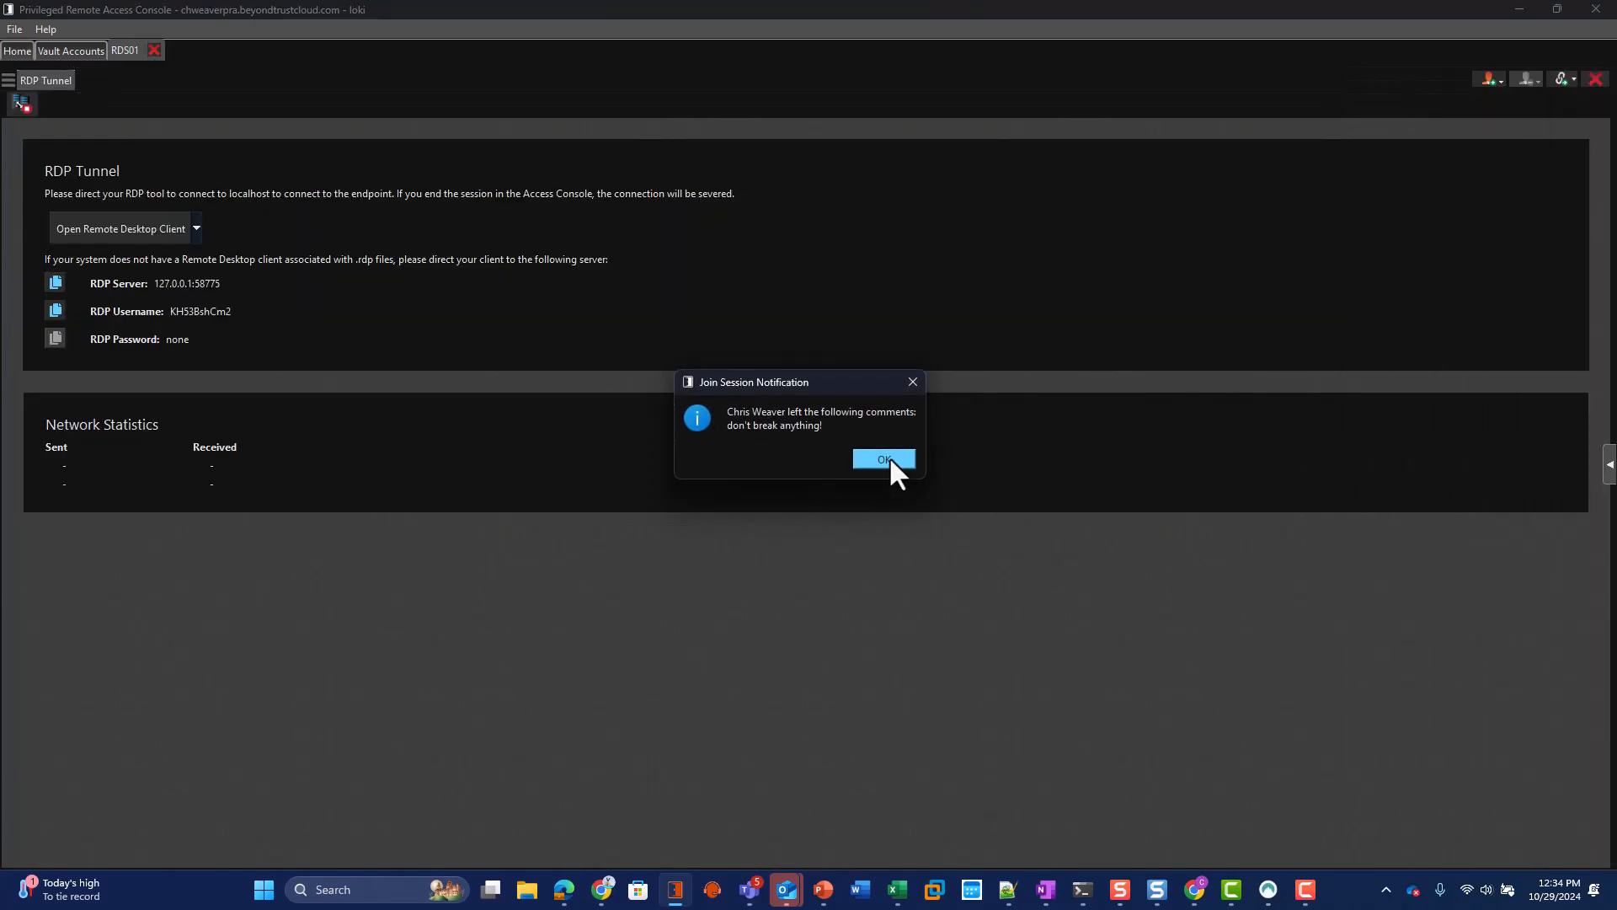
{"action": "left_click", "coordinate": [890, 465]}
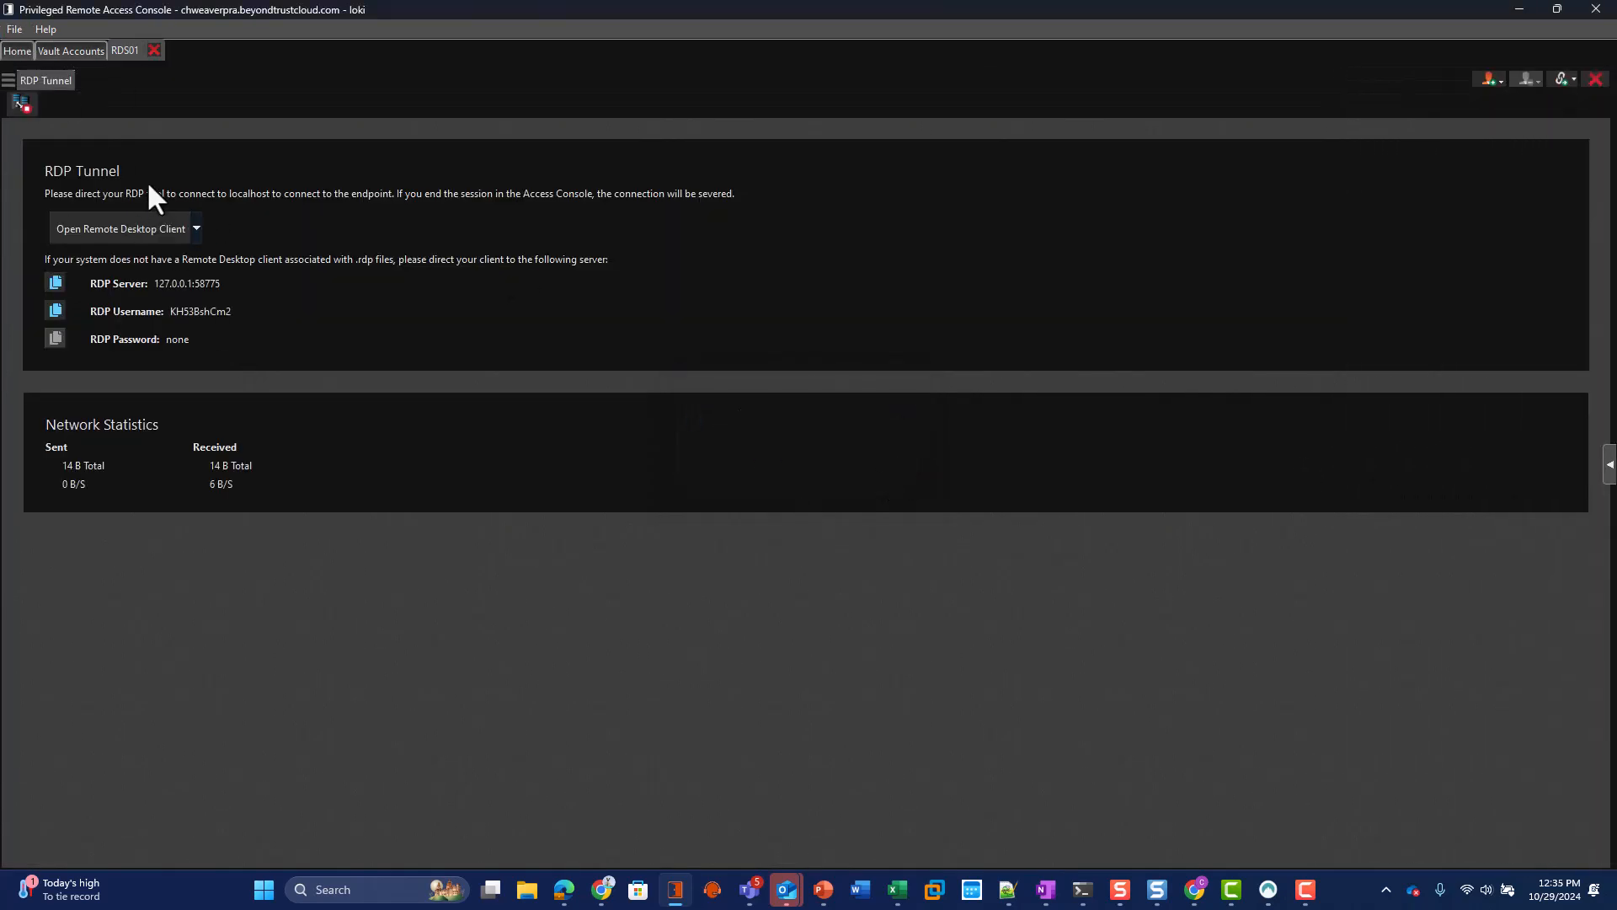
Step: Open the RDS01 RDP tunnel in Royal TS and close the Getting Started page to reveal the remote desktop
{"action": "left_click", "coordinate": [14, 29]}
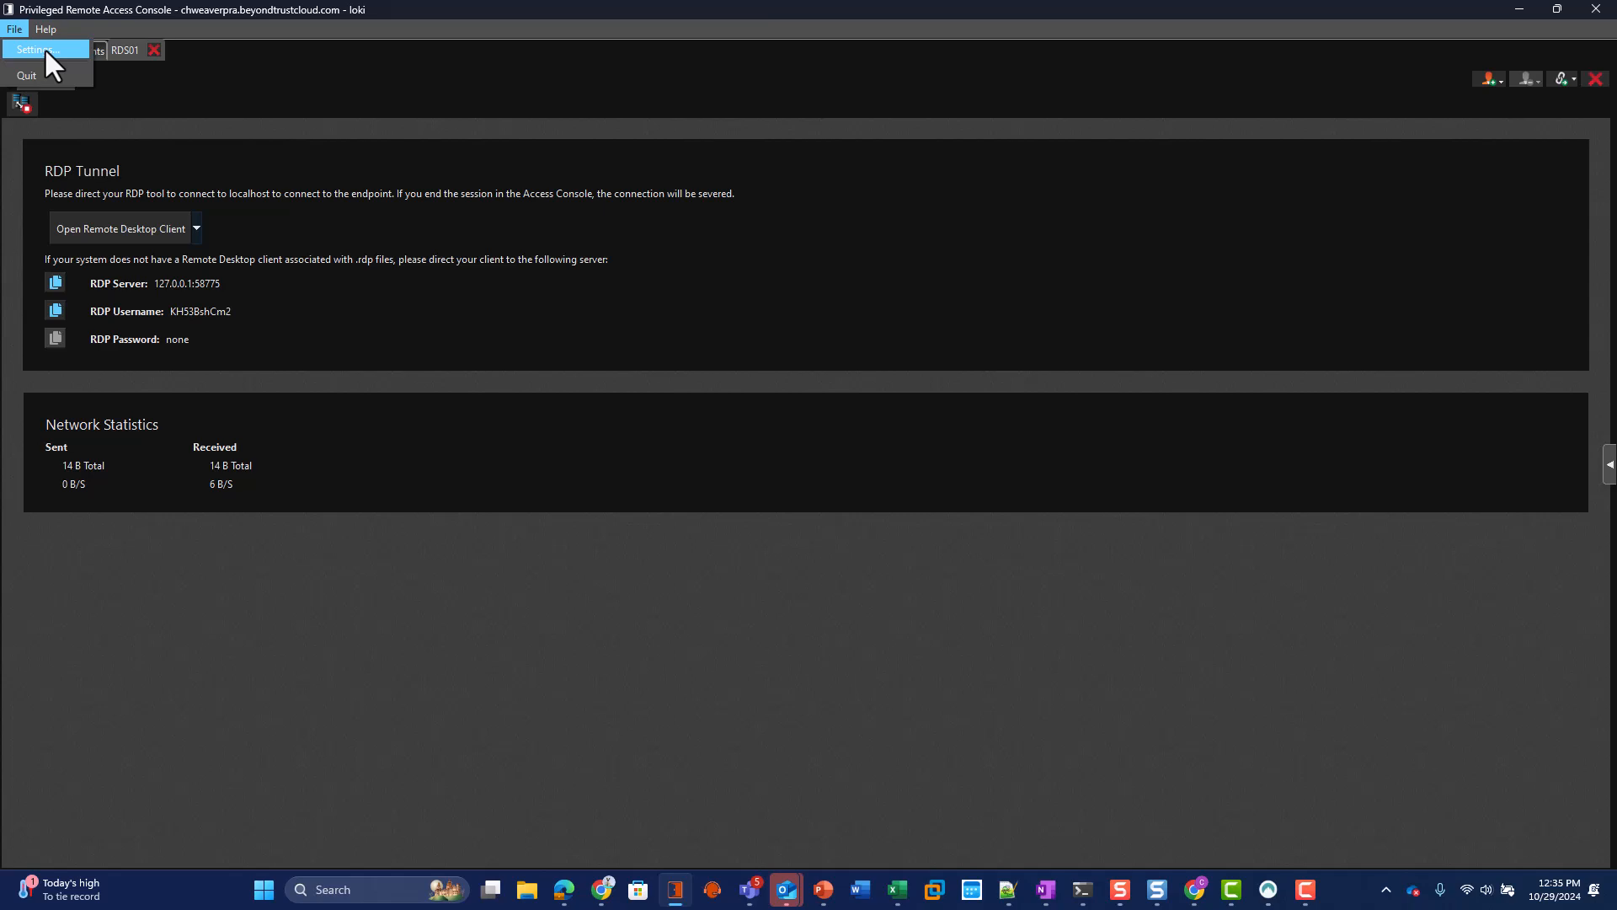
{"action": "left_click", "coordinate": [387, 191]}
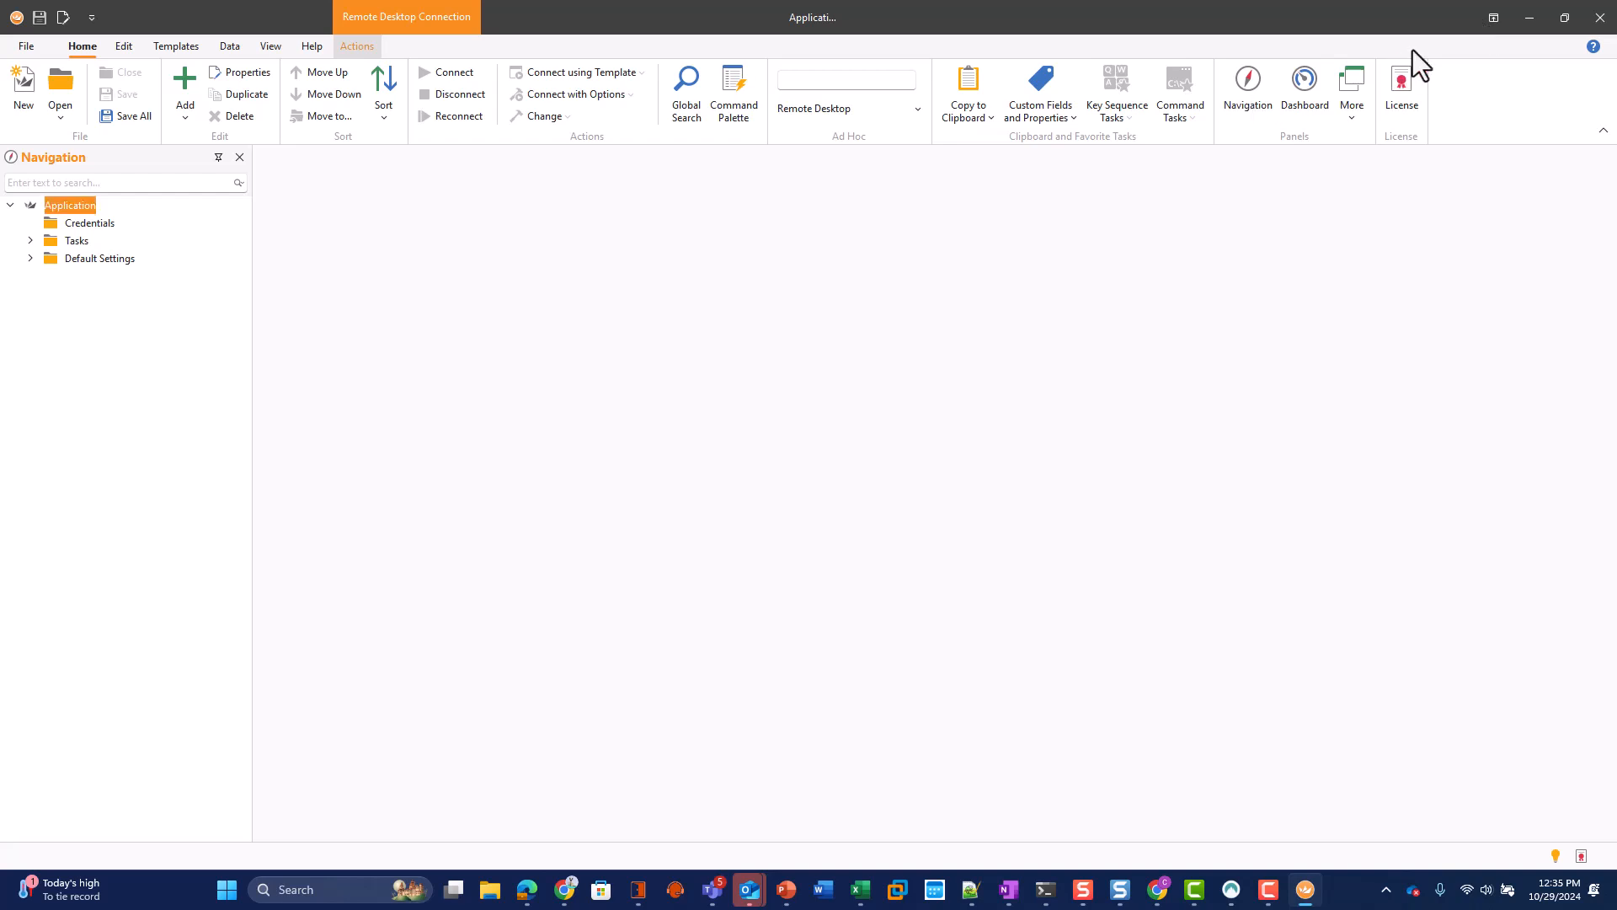
{"action": "left_click", "coordinate": [639, 893]}
{"action": "left_click", "coordinate": [195, 228]}
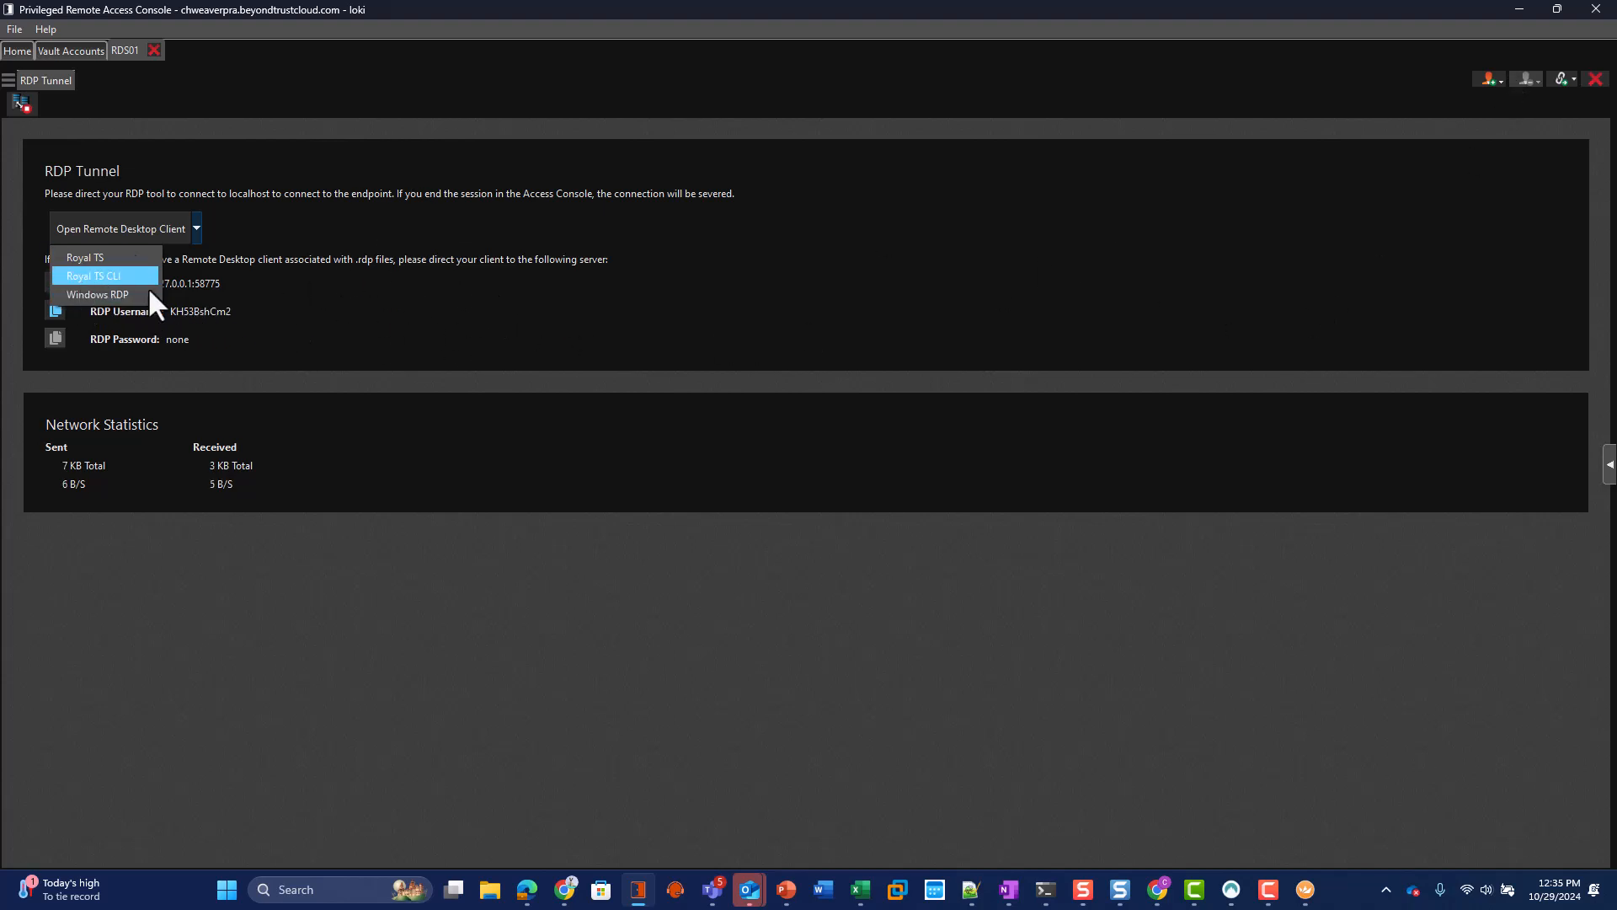
{"action": "left_click", "coordinate": [307, 236]}
{"action": "left_click", "coordinate": [1520, 10]}
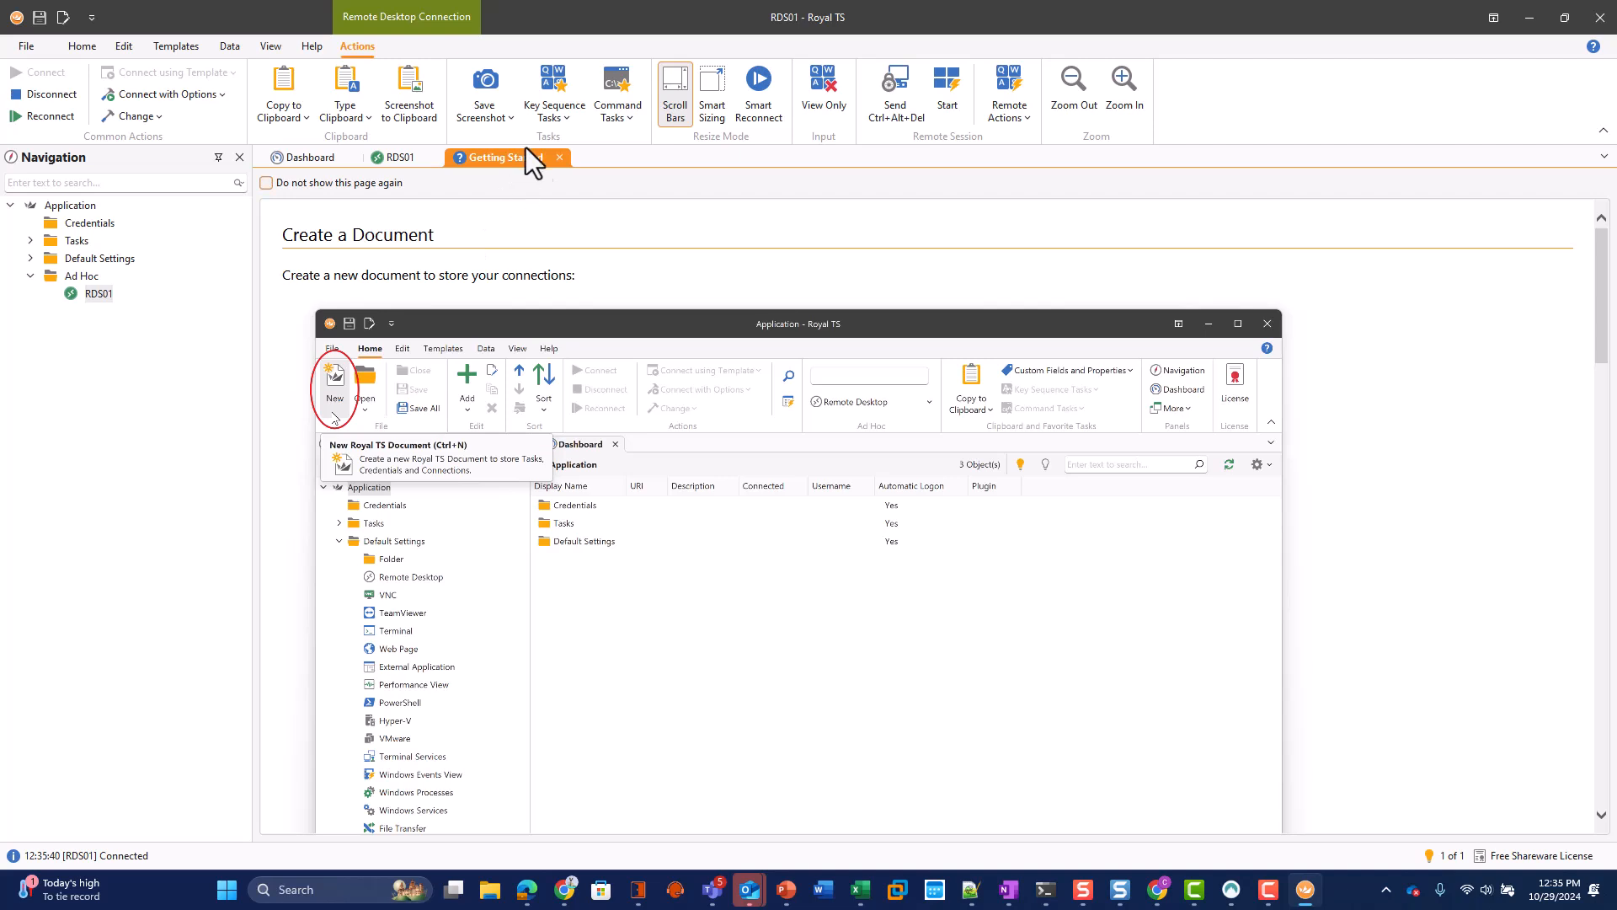
{"action": "left_click", "coordinate": [558, 157]}
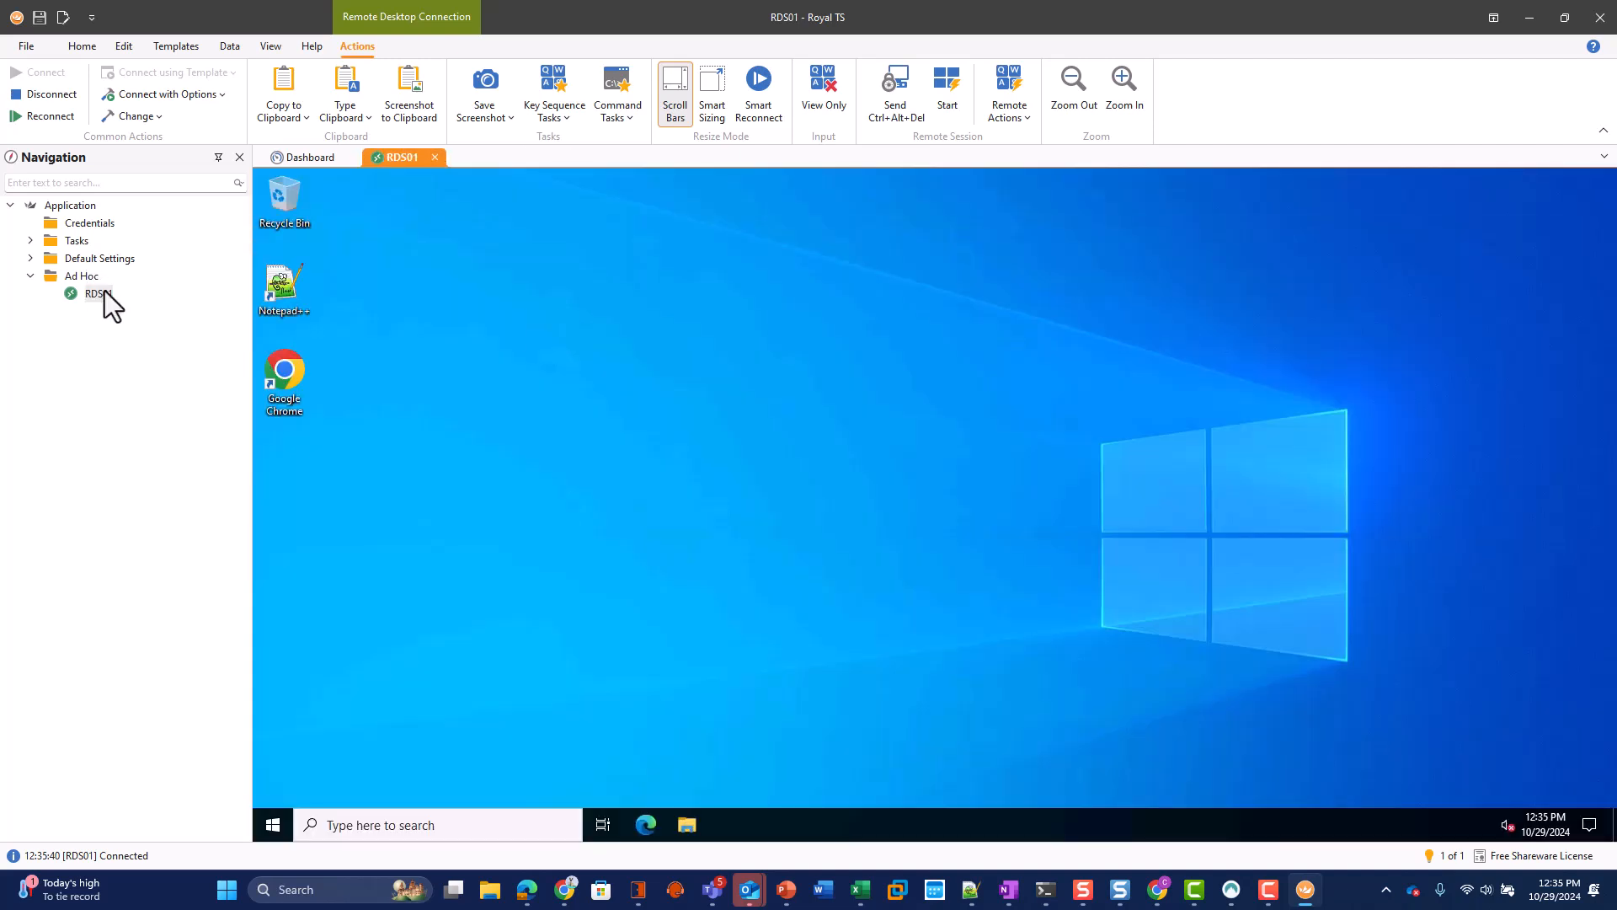
Step: Review the command tasks available for the RDS01 connection, then dismiss them and minimize Royal TS
{"action": "right_click", "coordinate": [105, 295]}
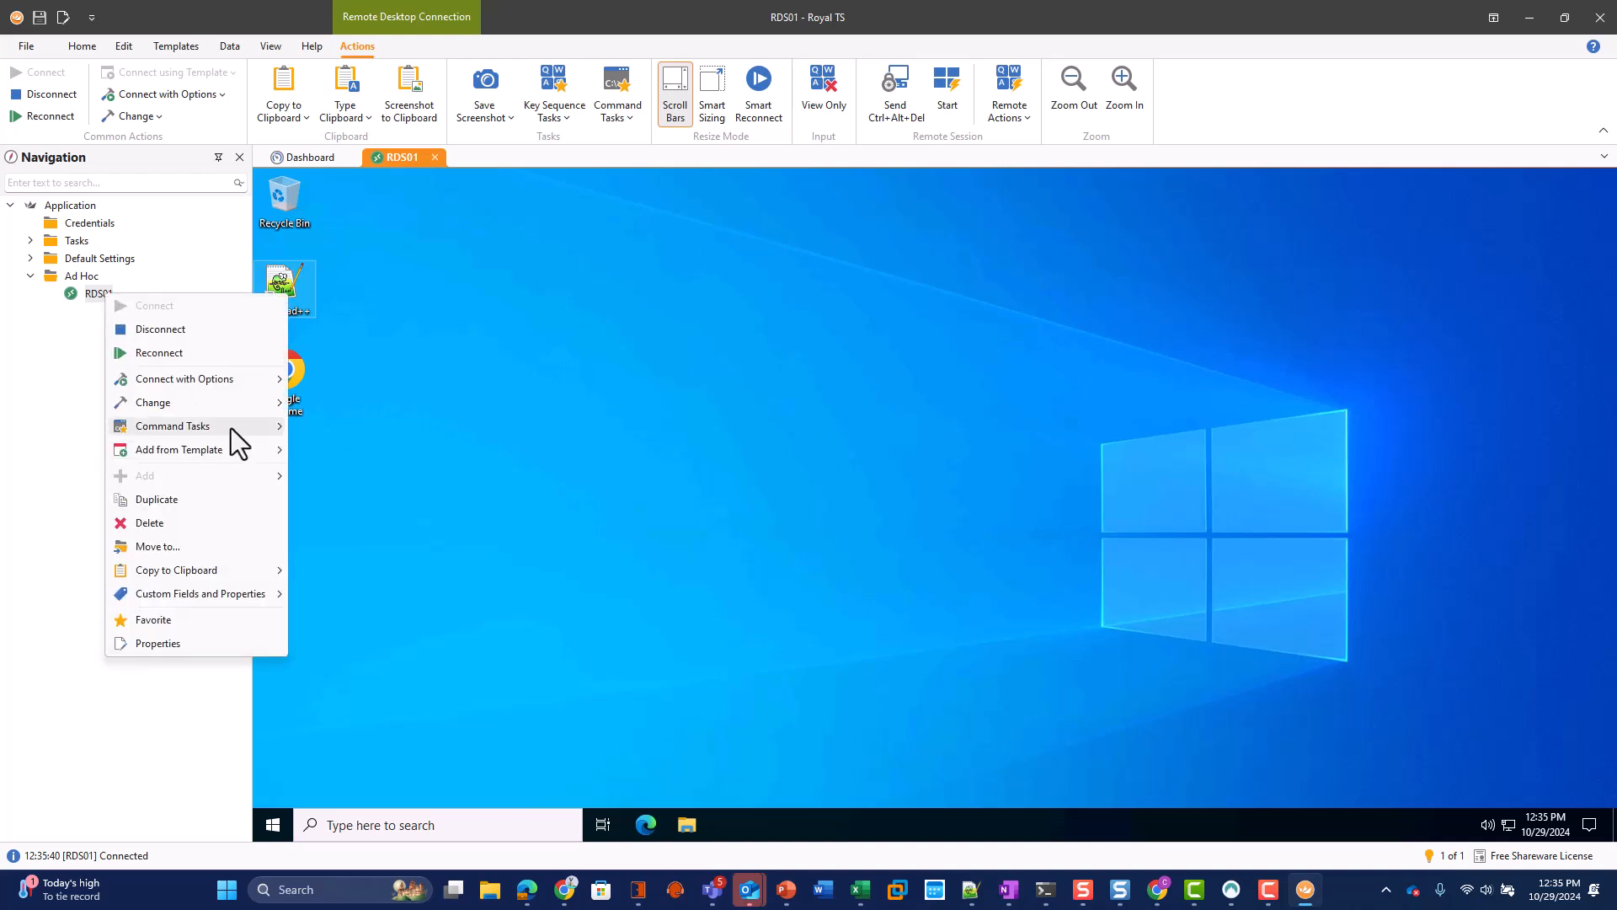
{"action": "mouse_move", "coordinate": [231, 428]}
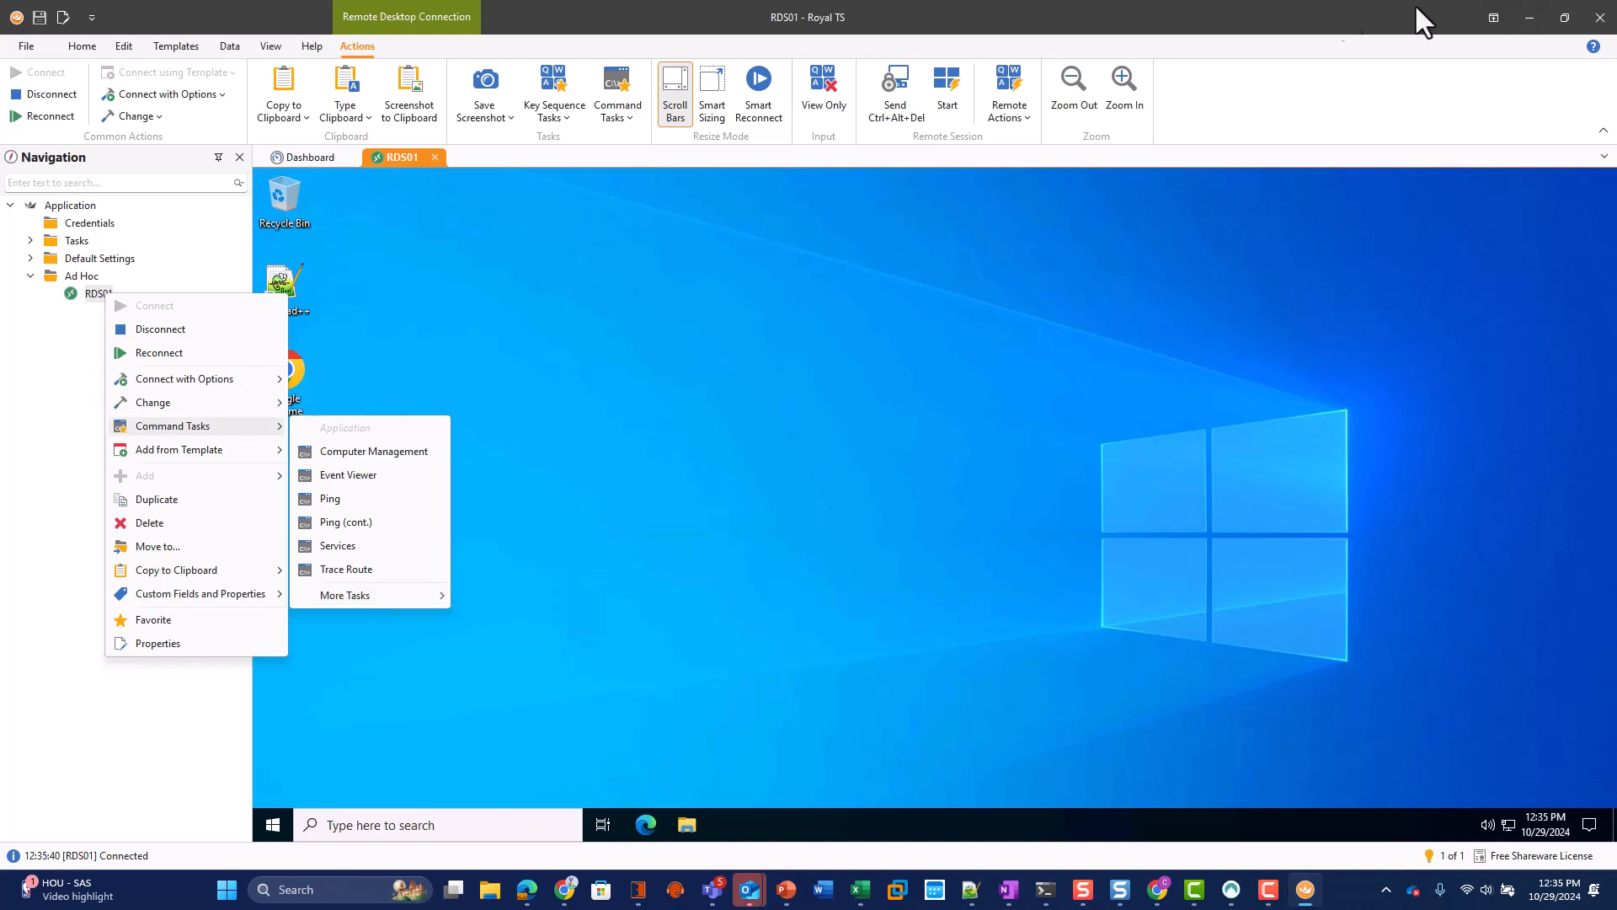
{"action": "left_click", "coordinate": [692, 7]}
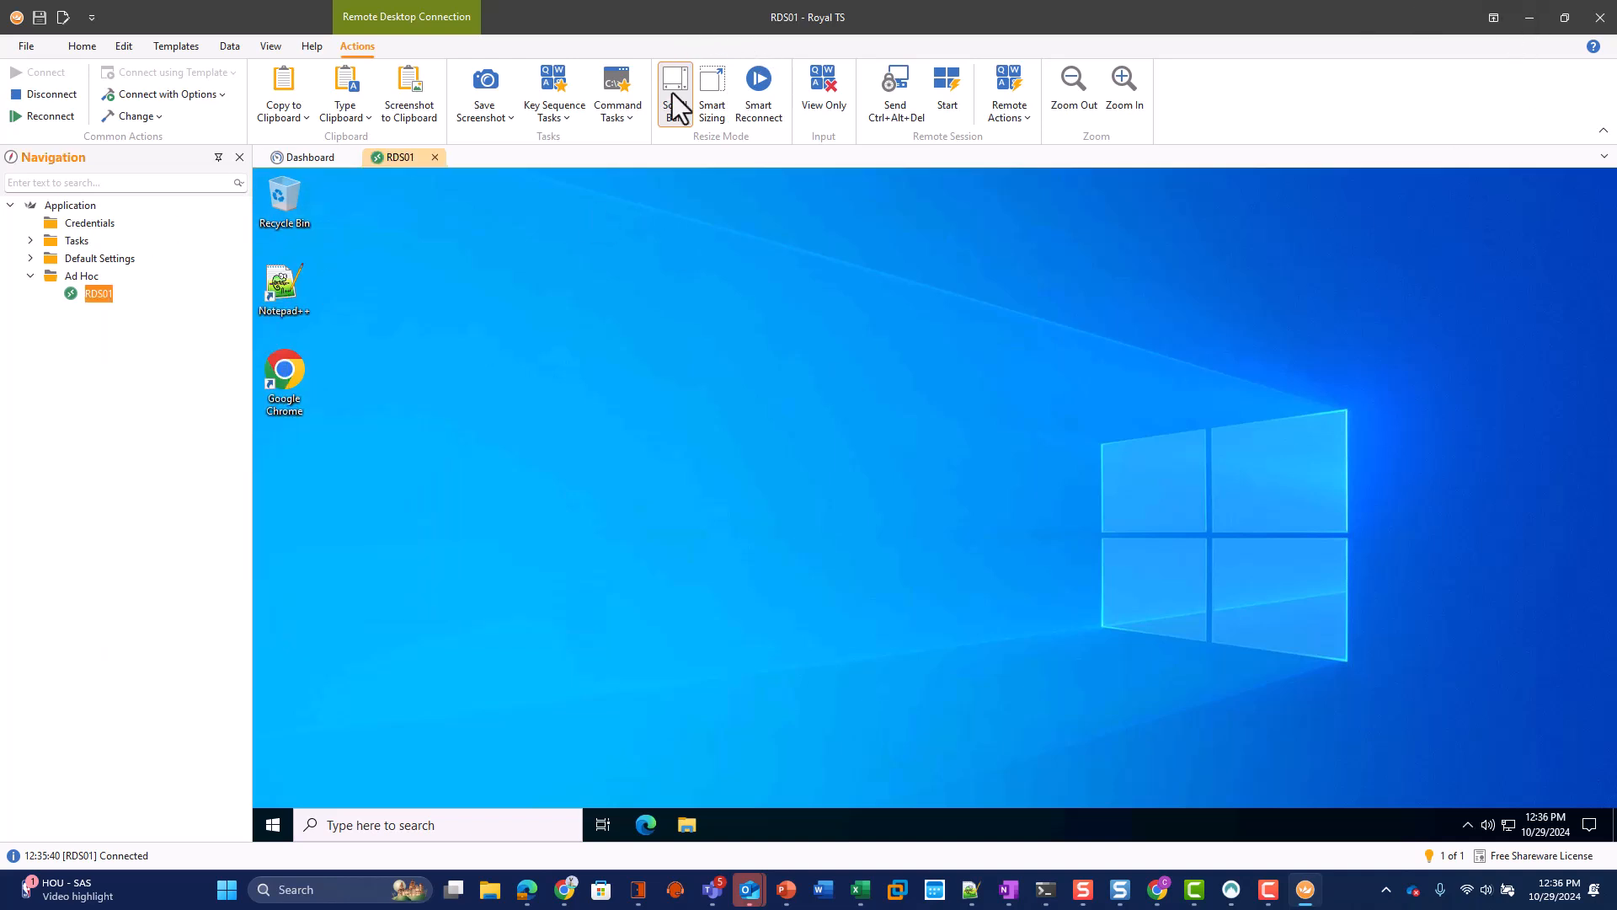
{"action": "left_click", "coordinate": [1530, 19]}
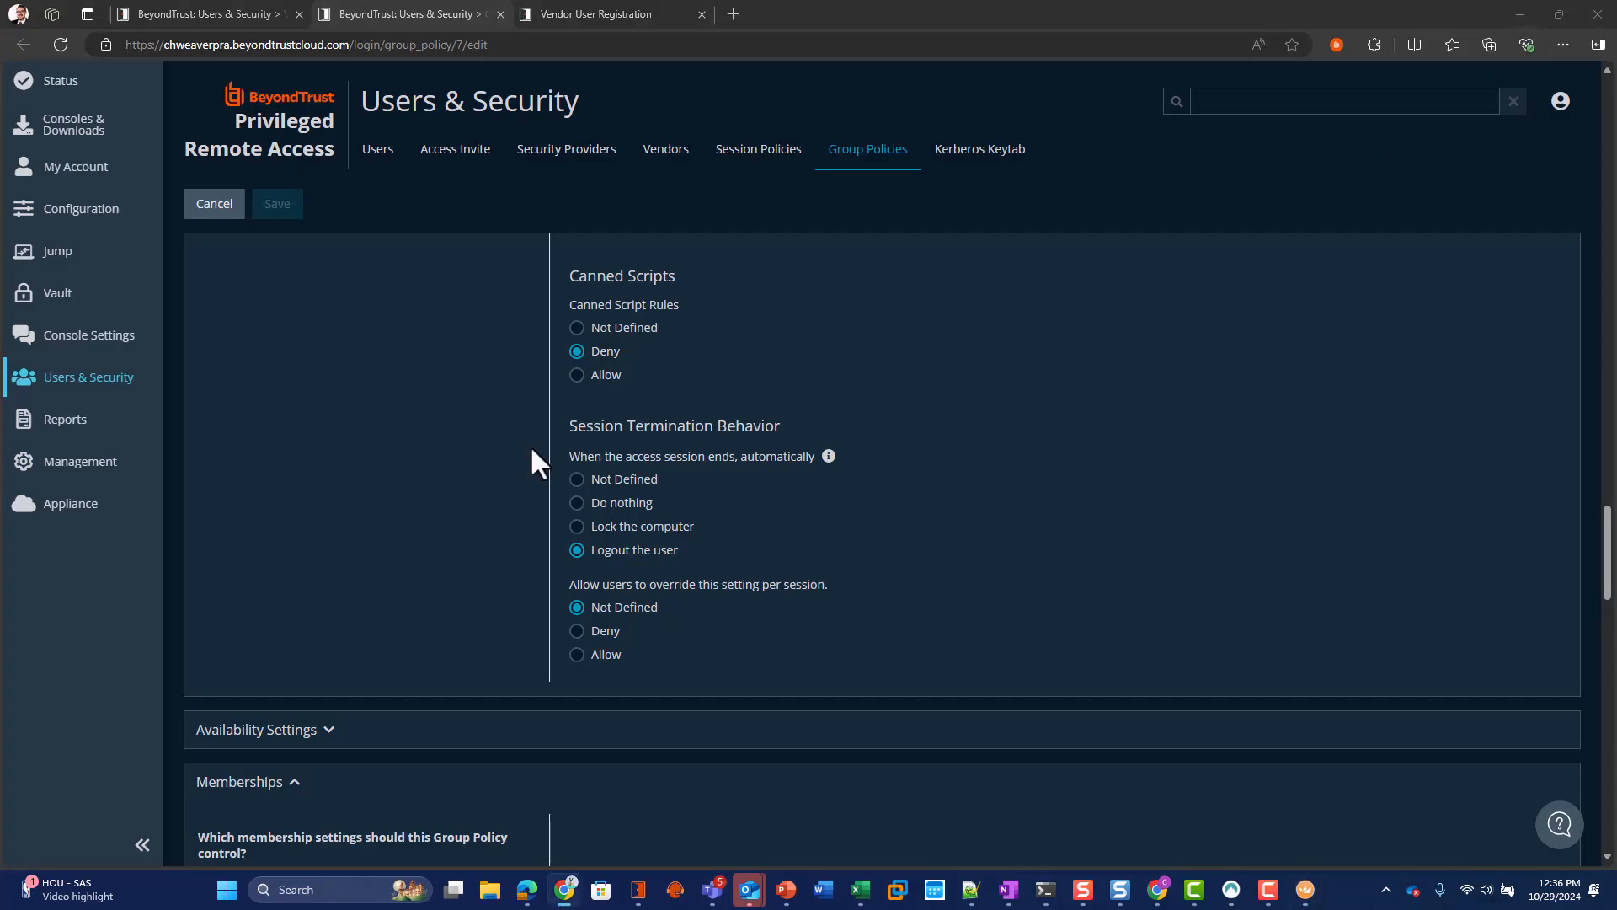
Step: Switch to the Access Console and review the Vault accounts' status and the details of the Suse15 Shell Jump item
{"action": "left_click", "coordinate": [638, 890]}
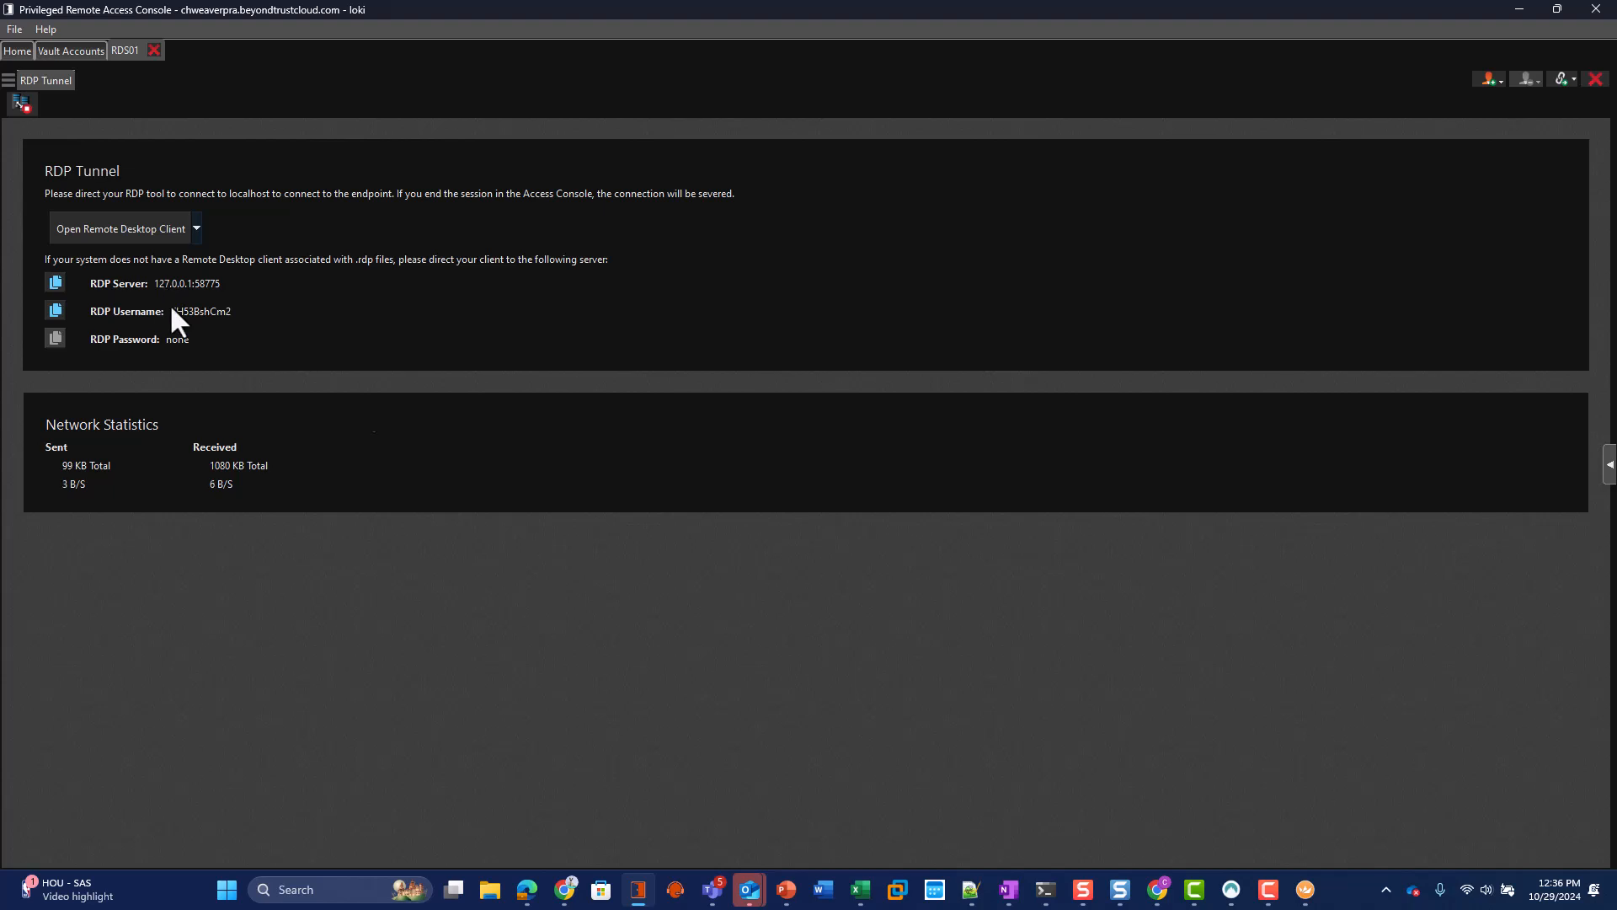
{"action": "mouse_move", "coordinate": [1318, 893]}
{"action": "left_click", "coordinate": [50, 52]}
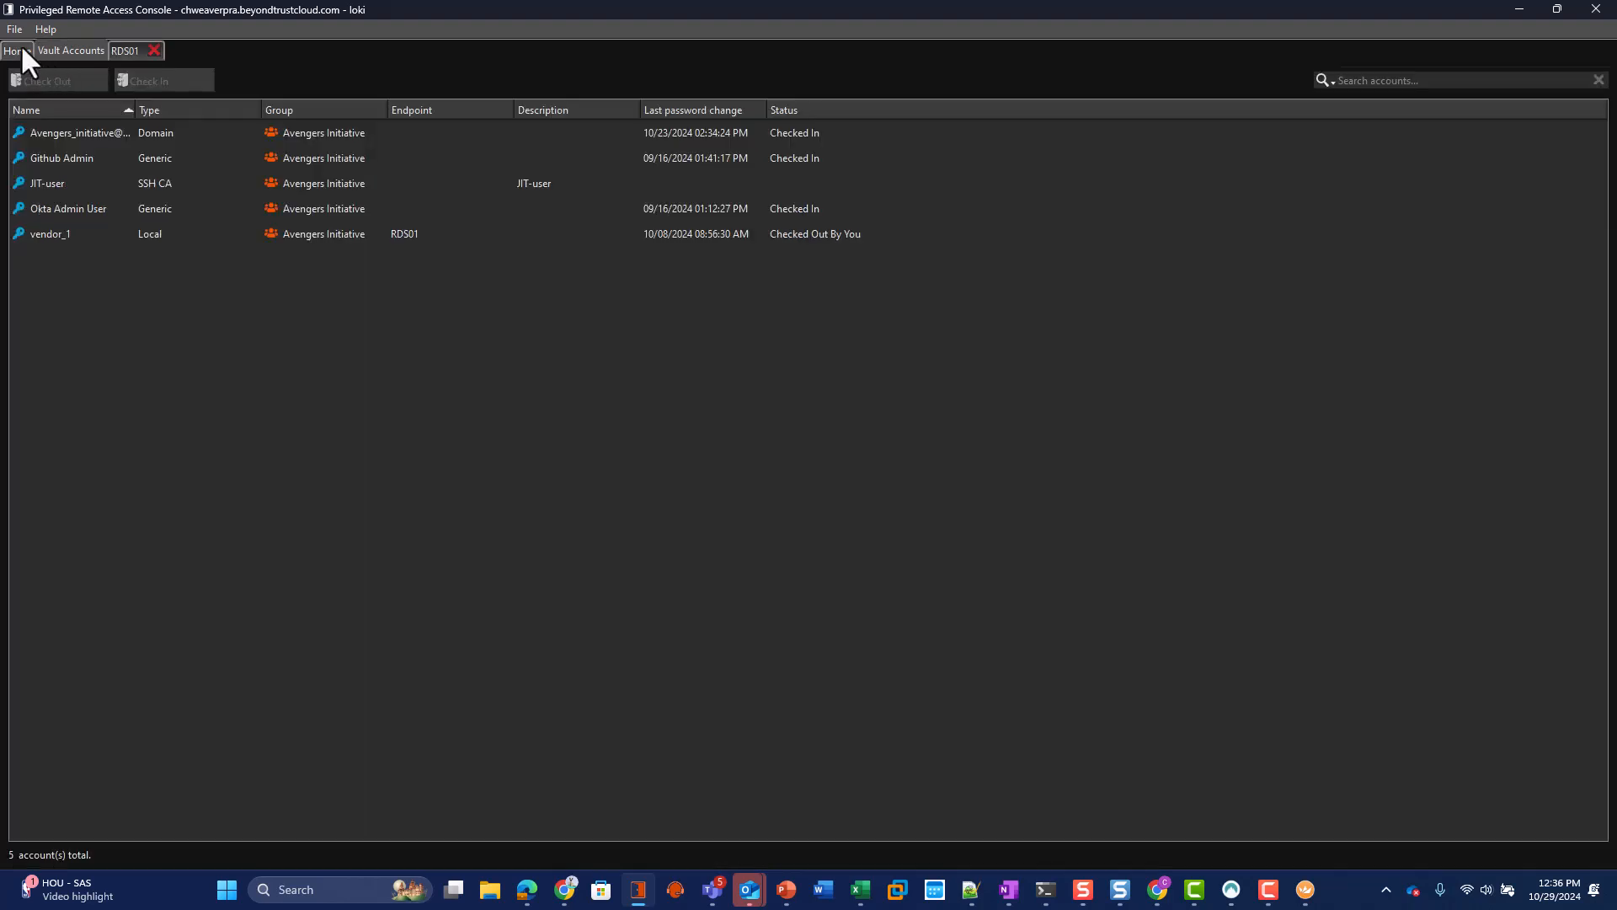
{"action": "left_click", "coordinate": [17, 52]}
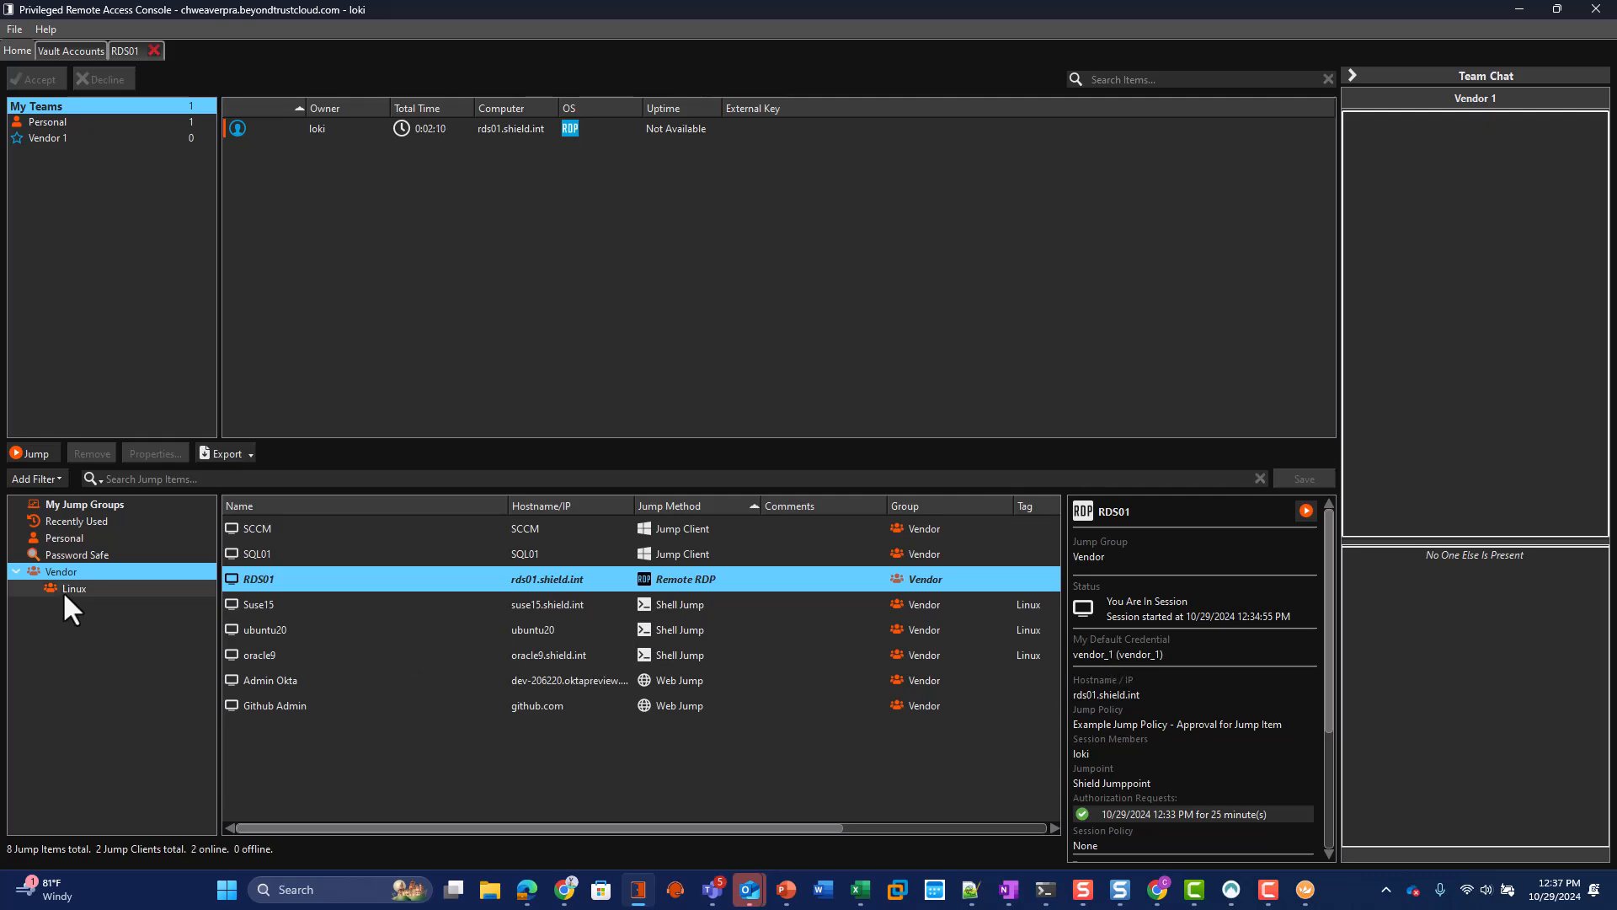
{"action": "left_click", "coordinate": [250, 595]}
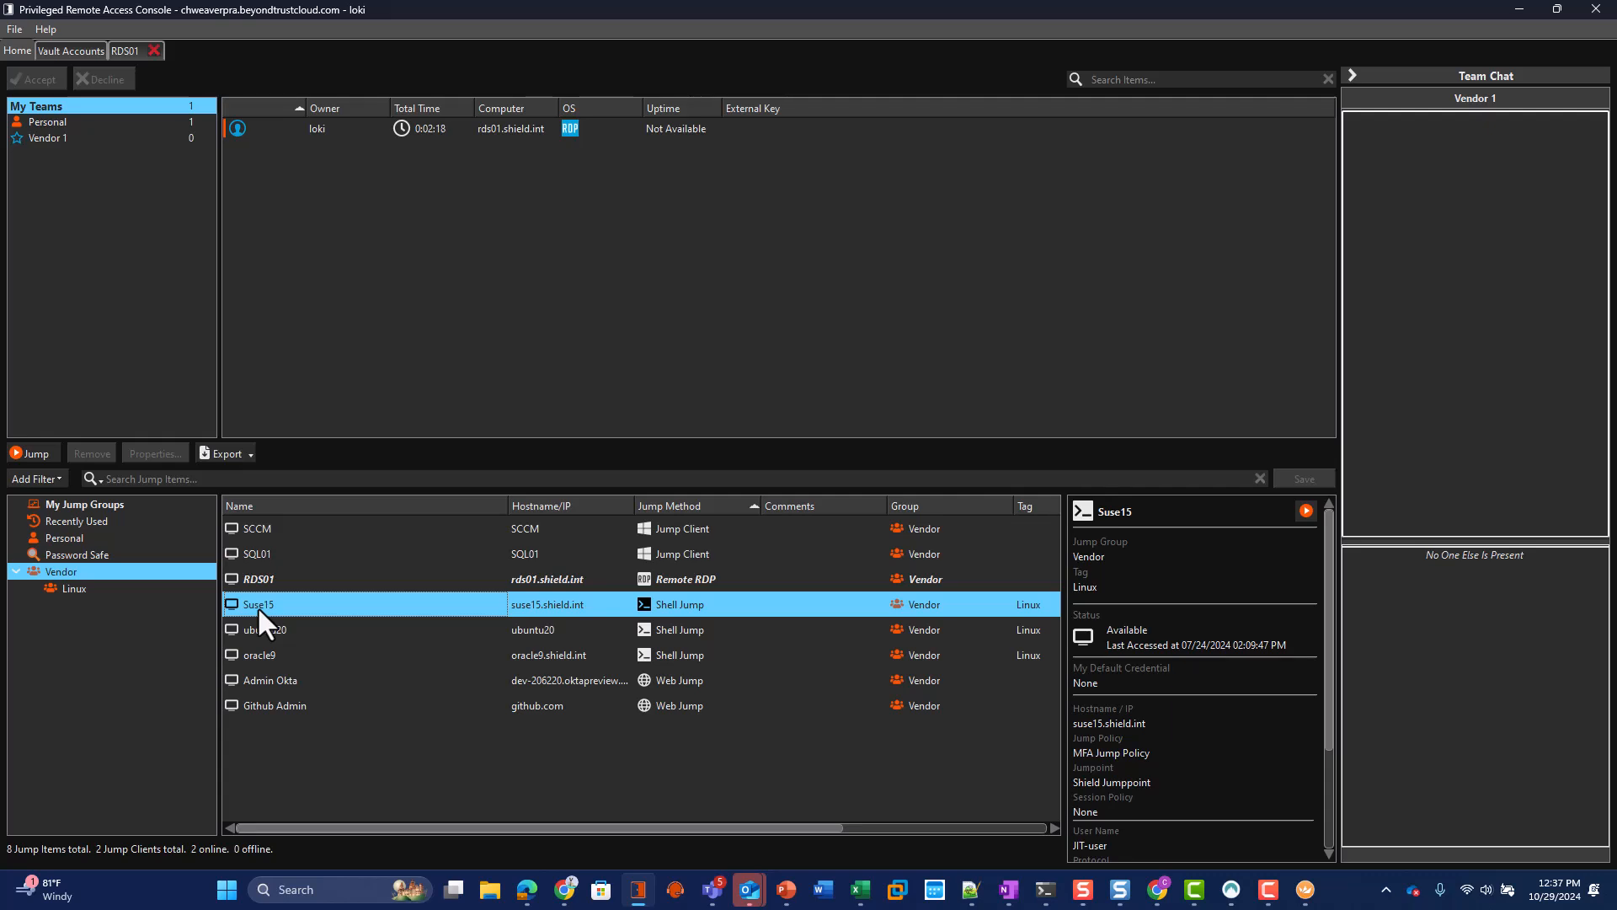
Step: Start a Shell Jump to oracle9 with the stored JIT-user credential and open it in PuTTY, accepting the host key
{"action": "double_click", "coordinate": [271, 651]}
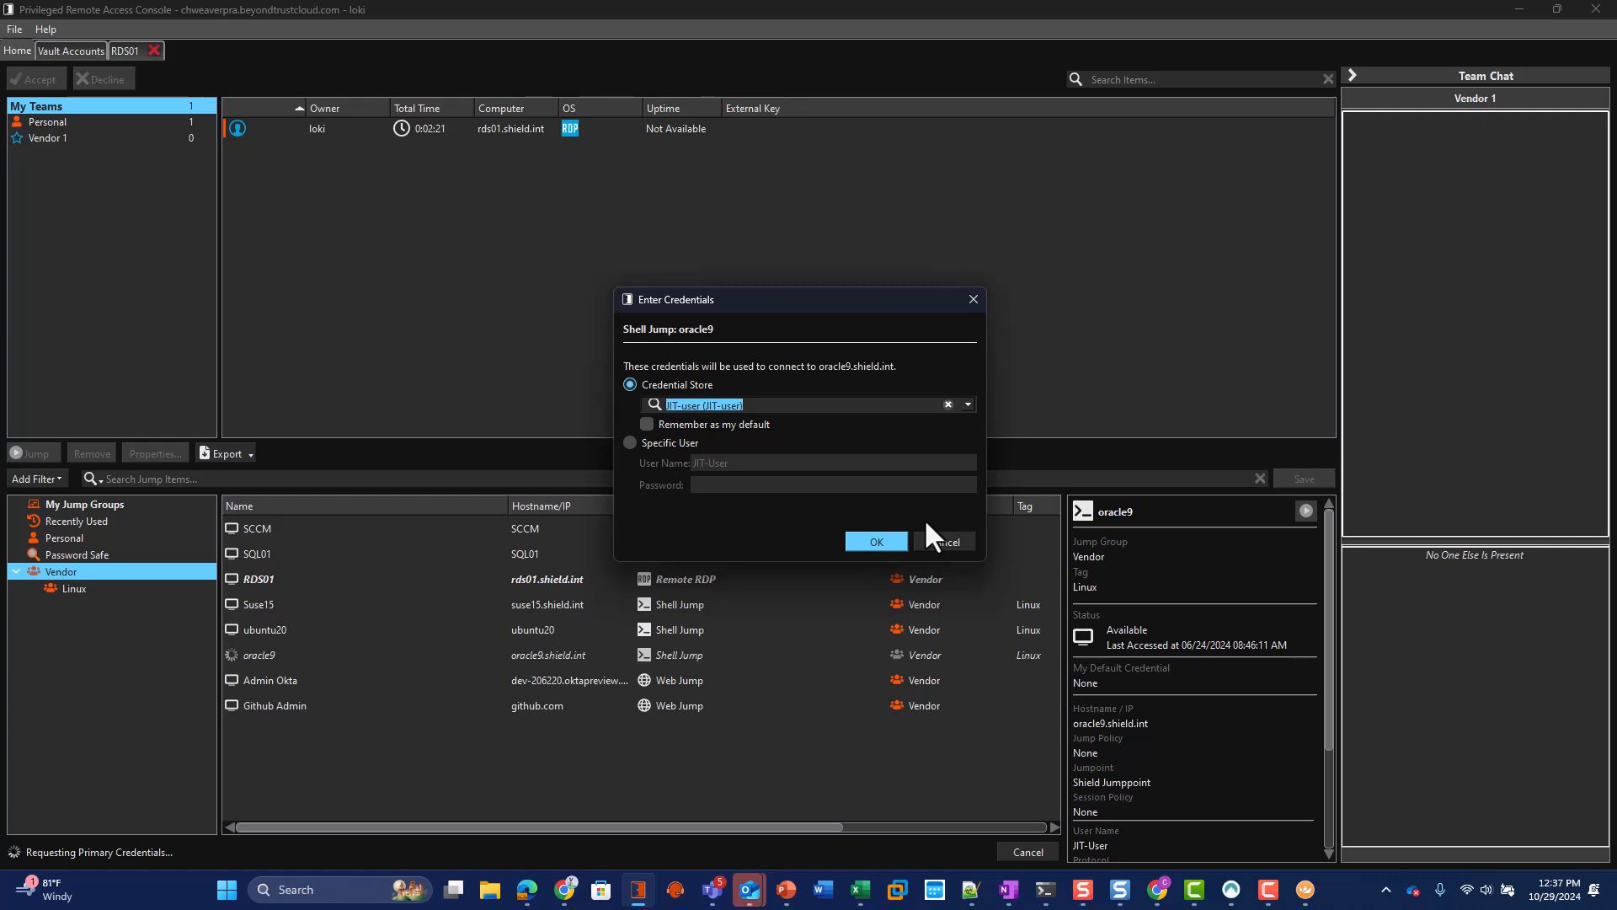
{"action": "left_click", "coordinate": [868, 537]}
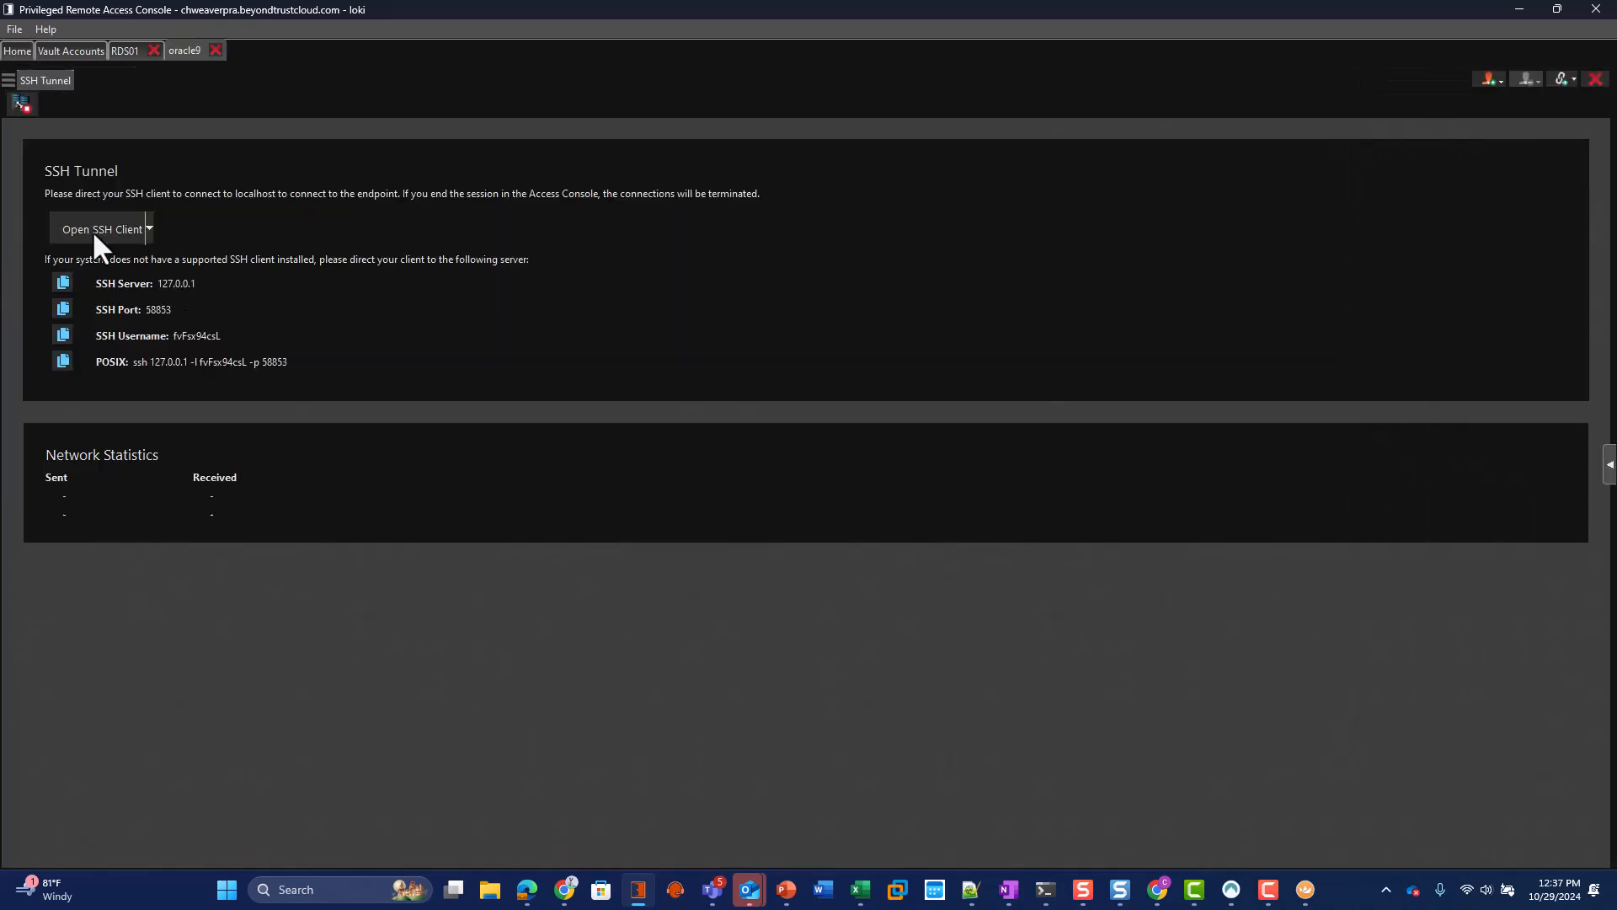
{"action": "left_click", "coordinate": [123, 228]}
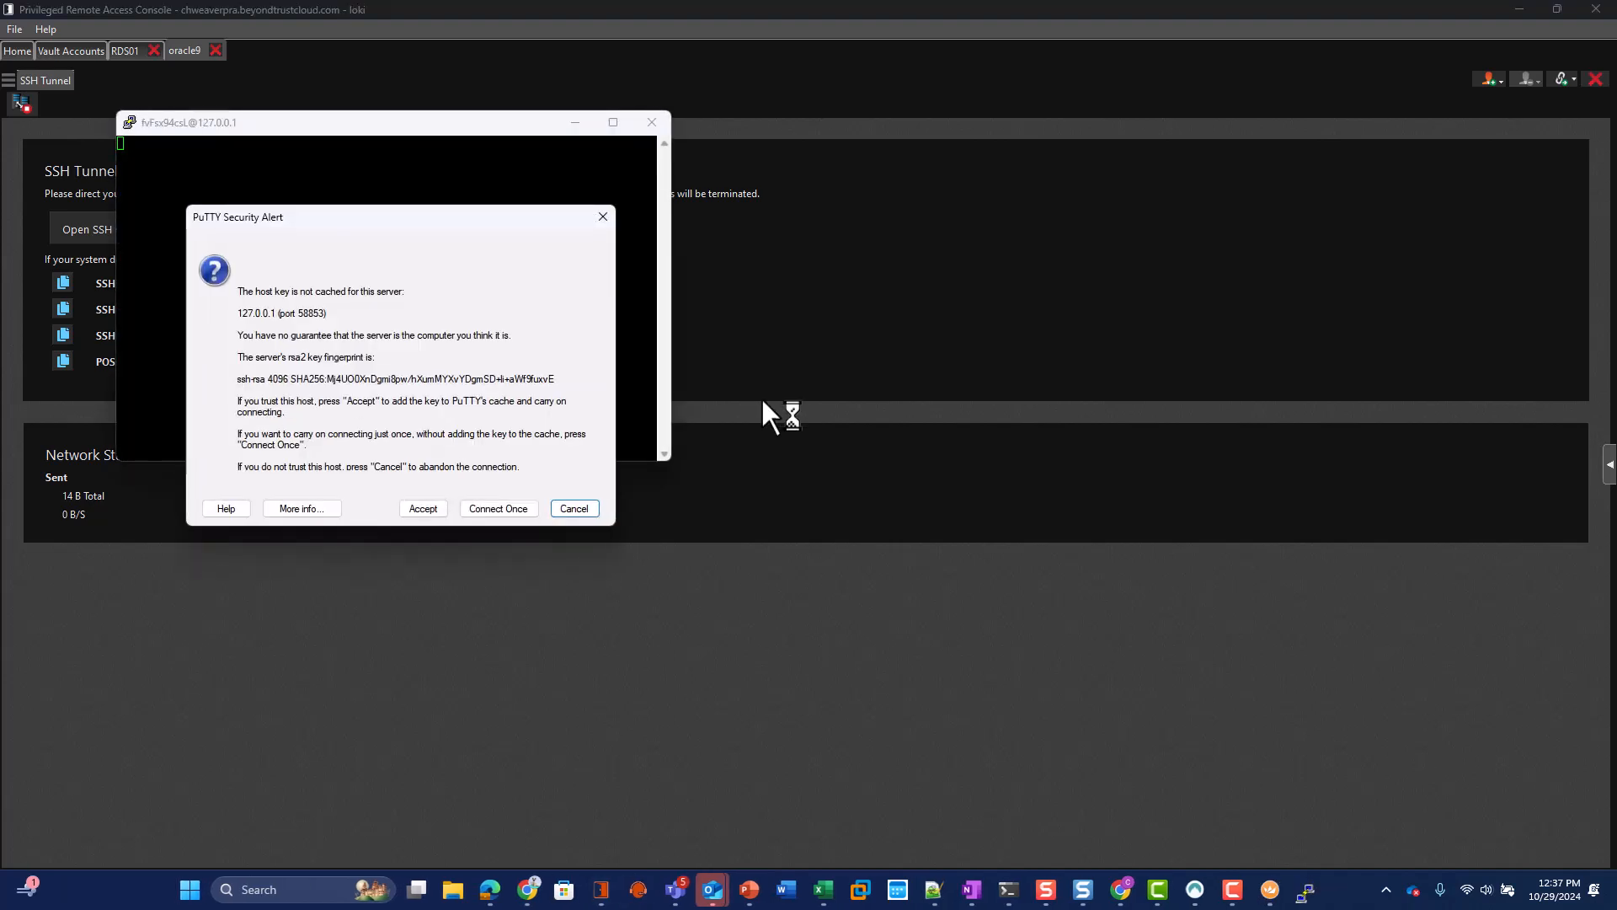
{"action": "left_click", "coordinate": [433, 508]}
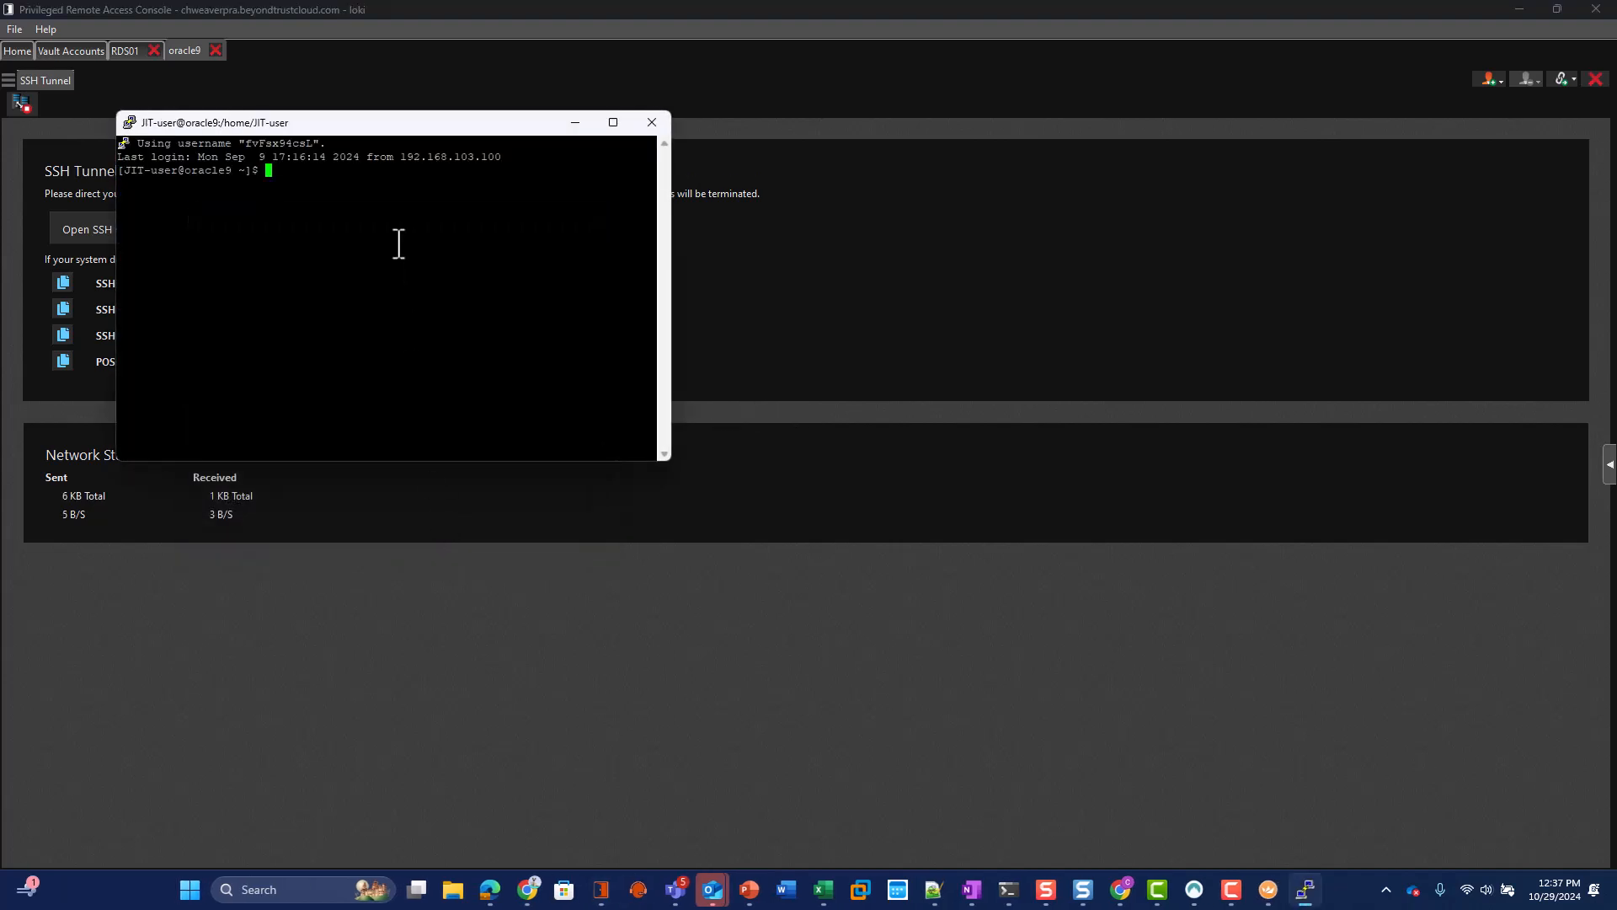
Step: Move the oracle9 terminal clear of the tunnel details and run "id" and "pbrun id" in it
{"action": "left_click_drag", "start_coordinate": [342, 124], "coordinate": [910, 203]}
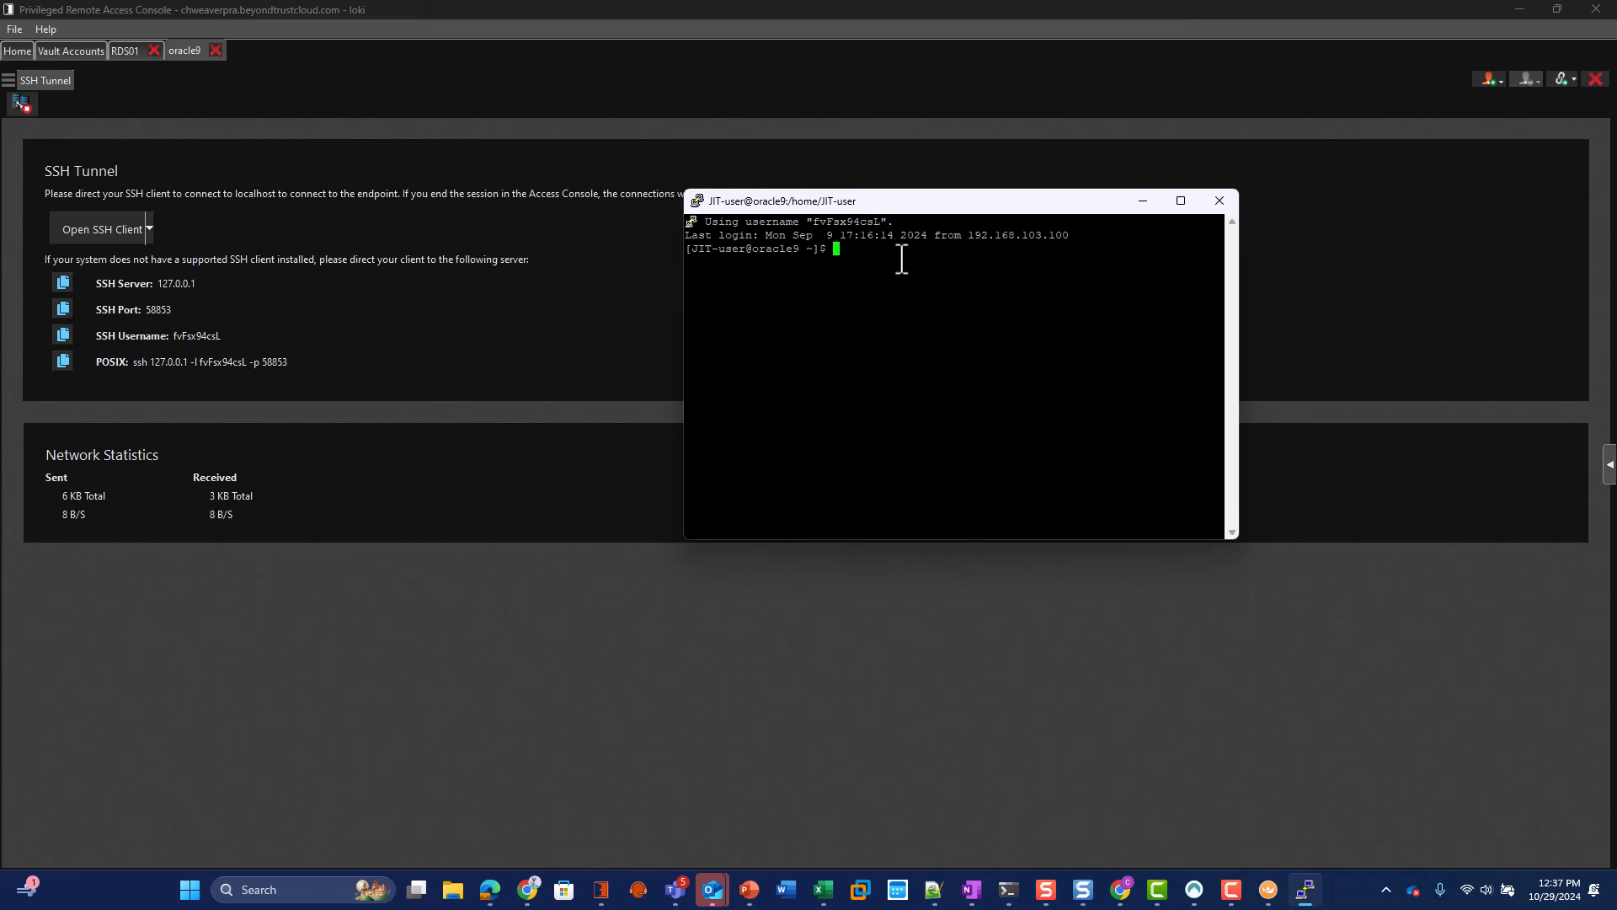
{"action": "type", "text": "id"}
{"action": "key", "text": "Return"}
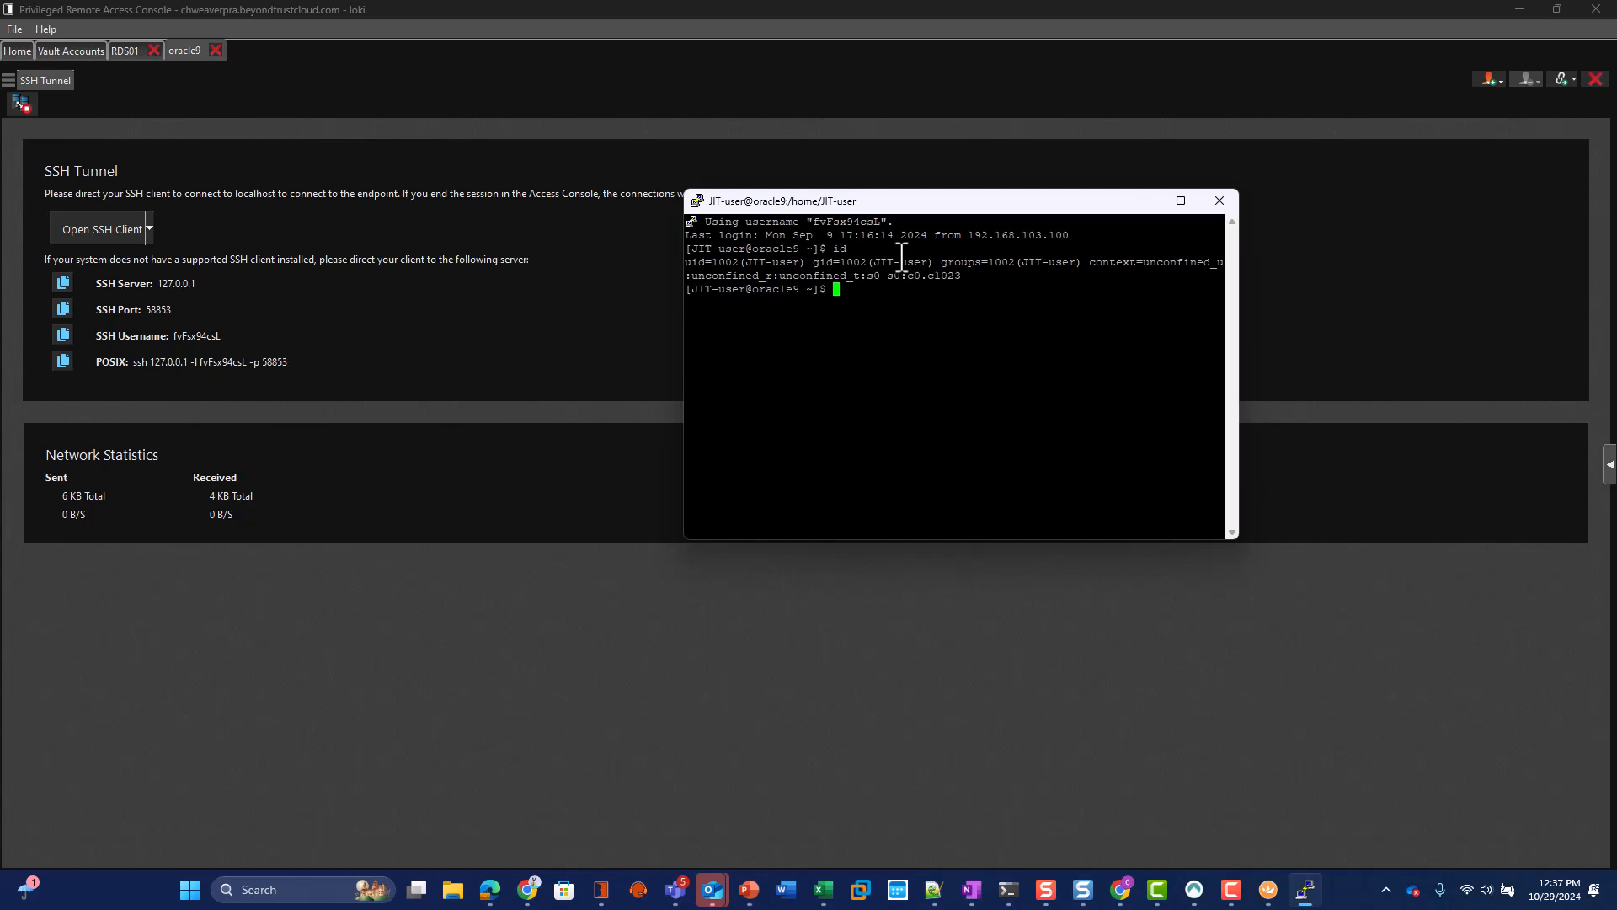
{"action": "type", "text": "pbrun id"}
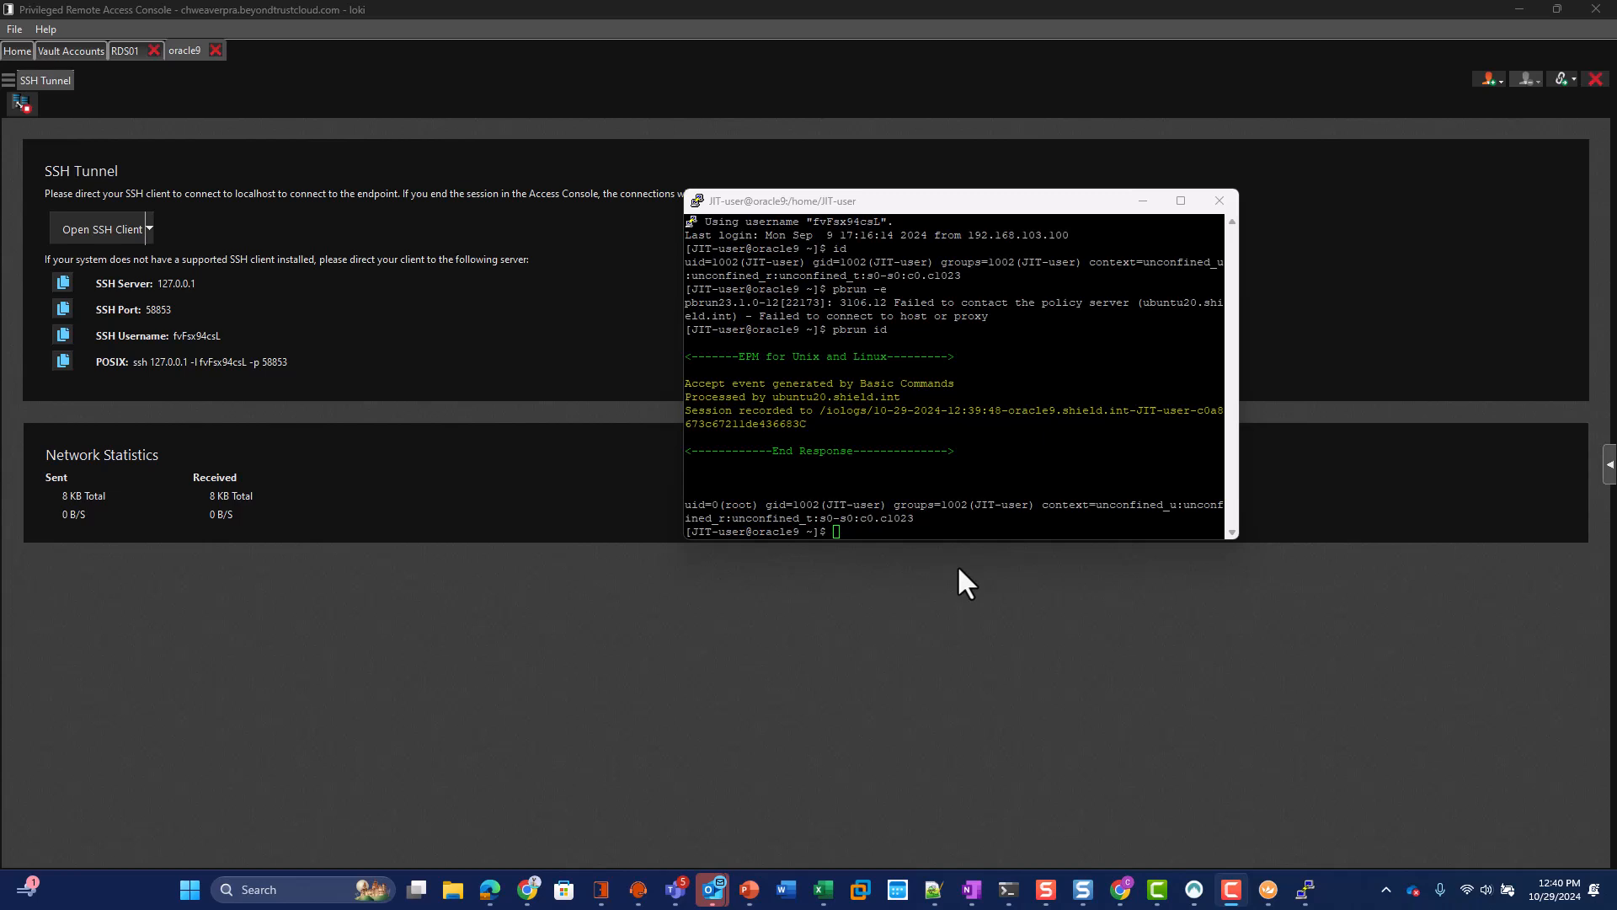
{"action": "left_click", "coordinate": [914, 531]}
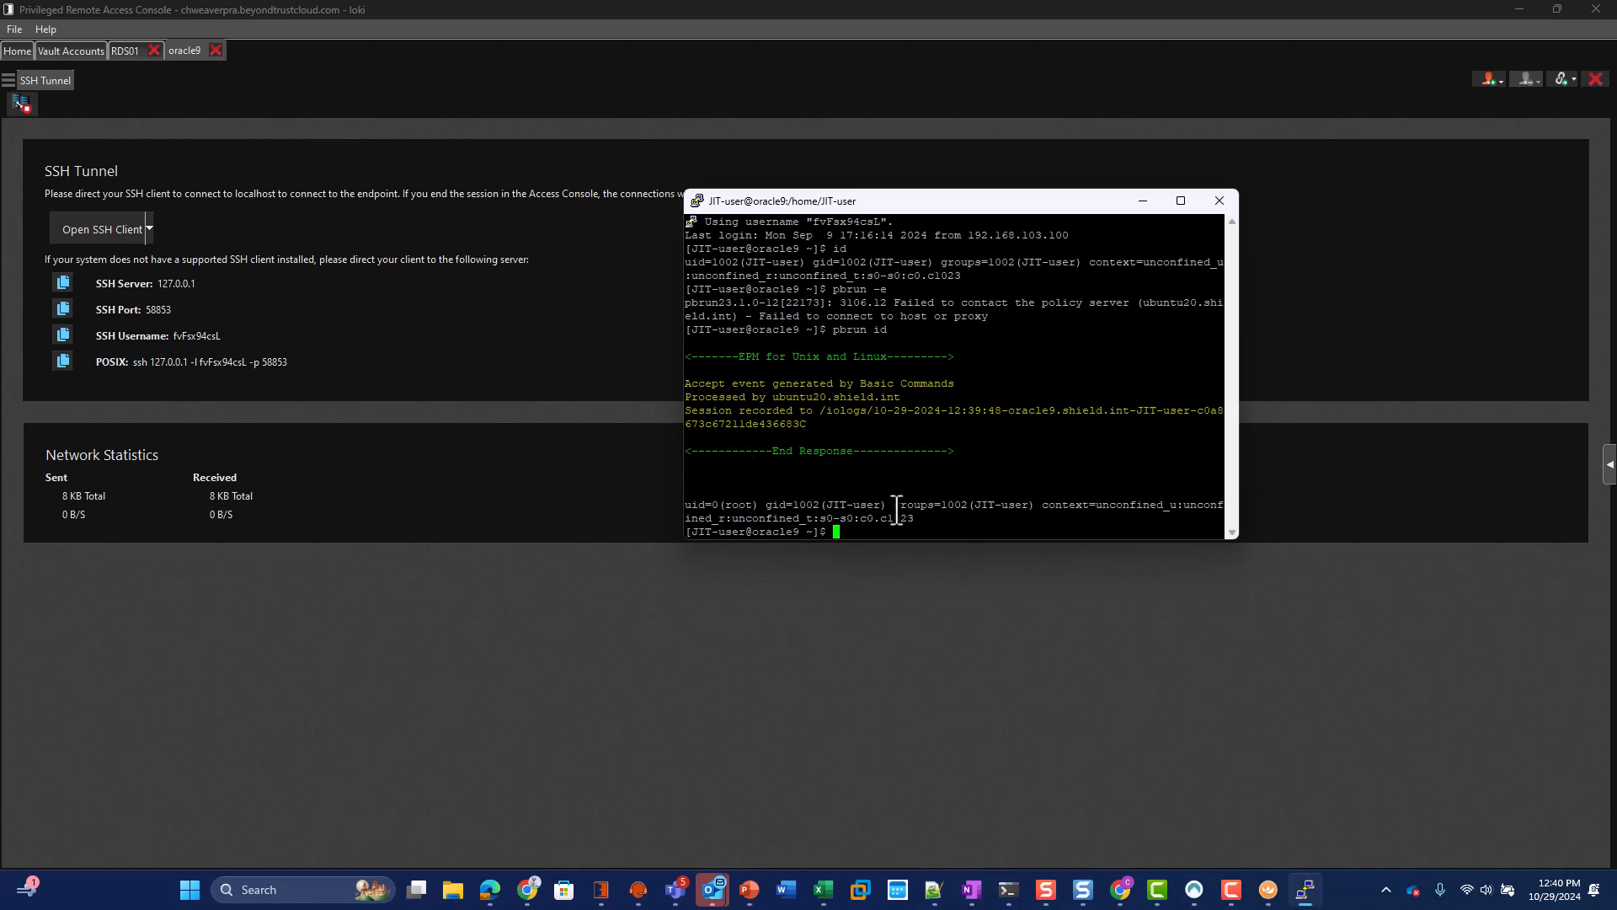
Step: Open a root shell on oracle9 with "pbrun su -" and try "useradd -a test -G wheel" and "id" in it
{"action": "type", "text": "pbrun su -"}
{"action": "key", "text": "Return"}
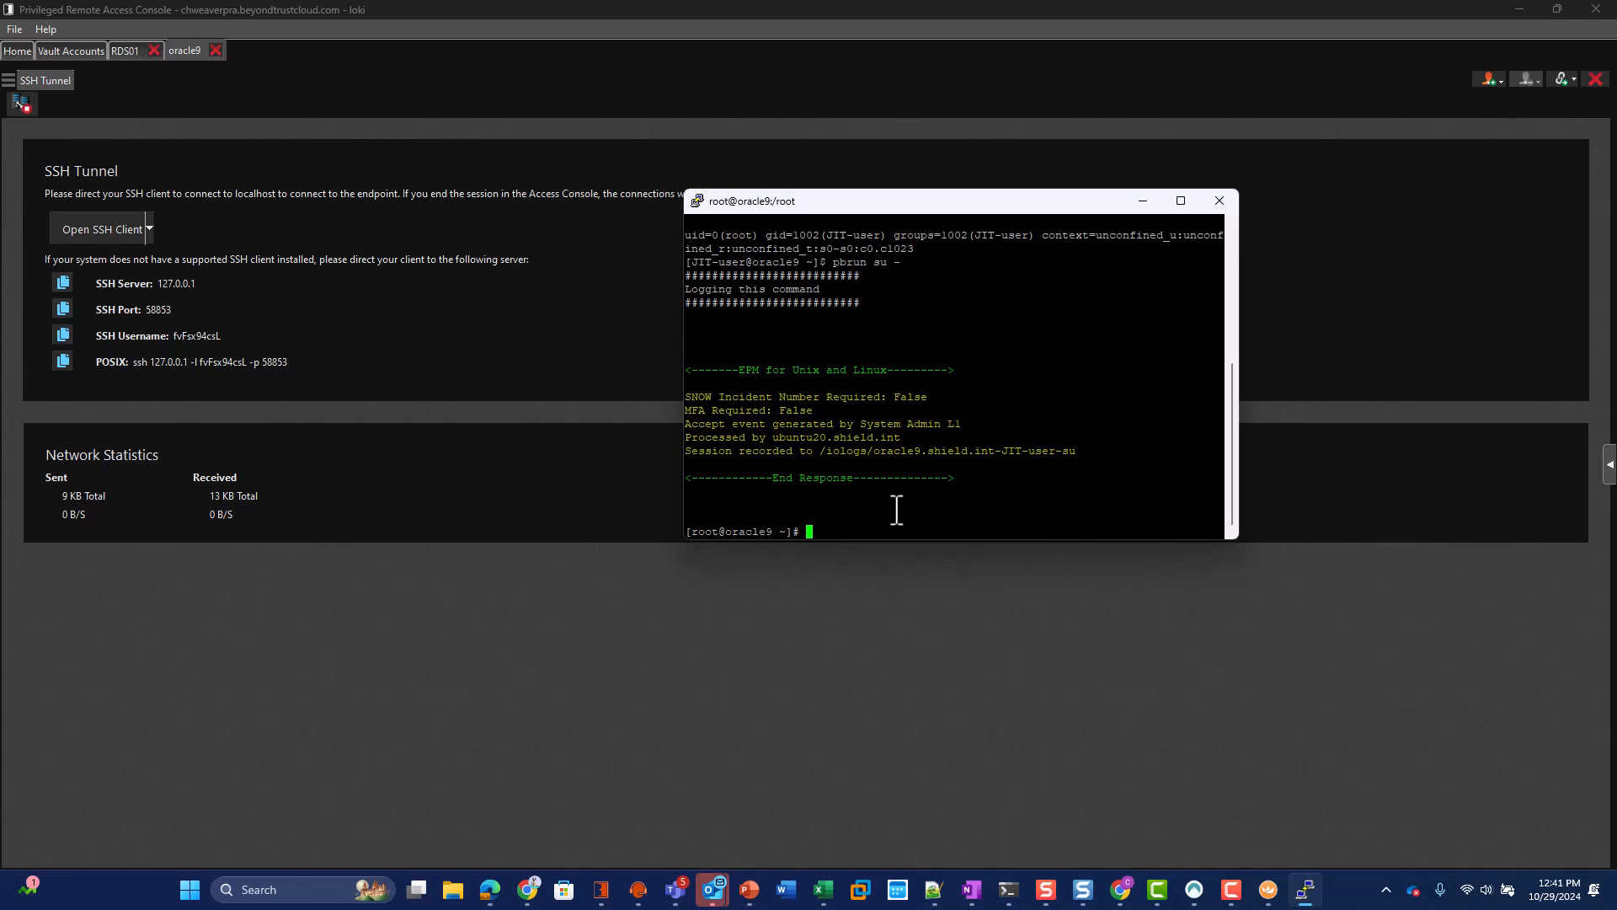
{"action": "type", "text": "useradd -a test -G weh"}
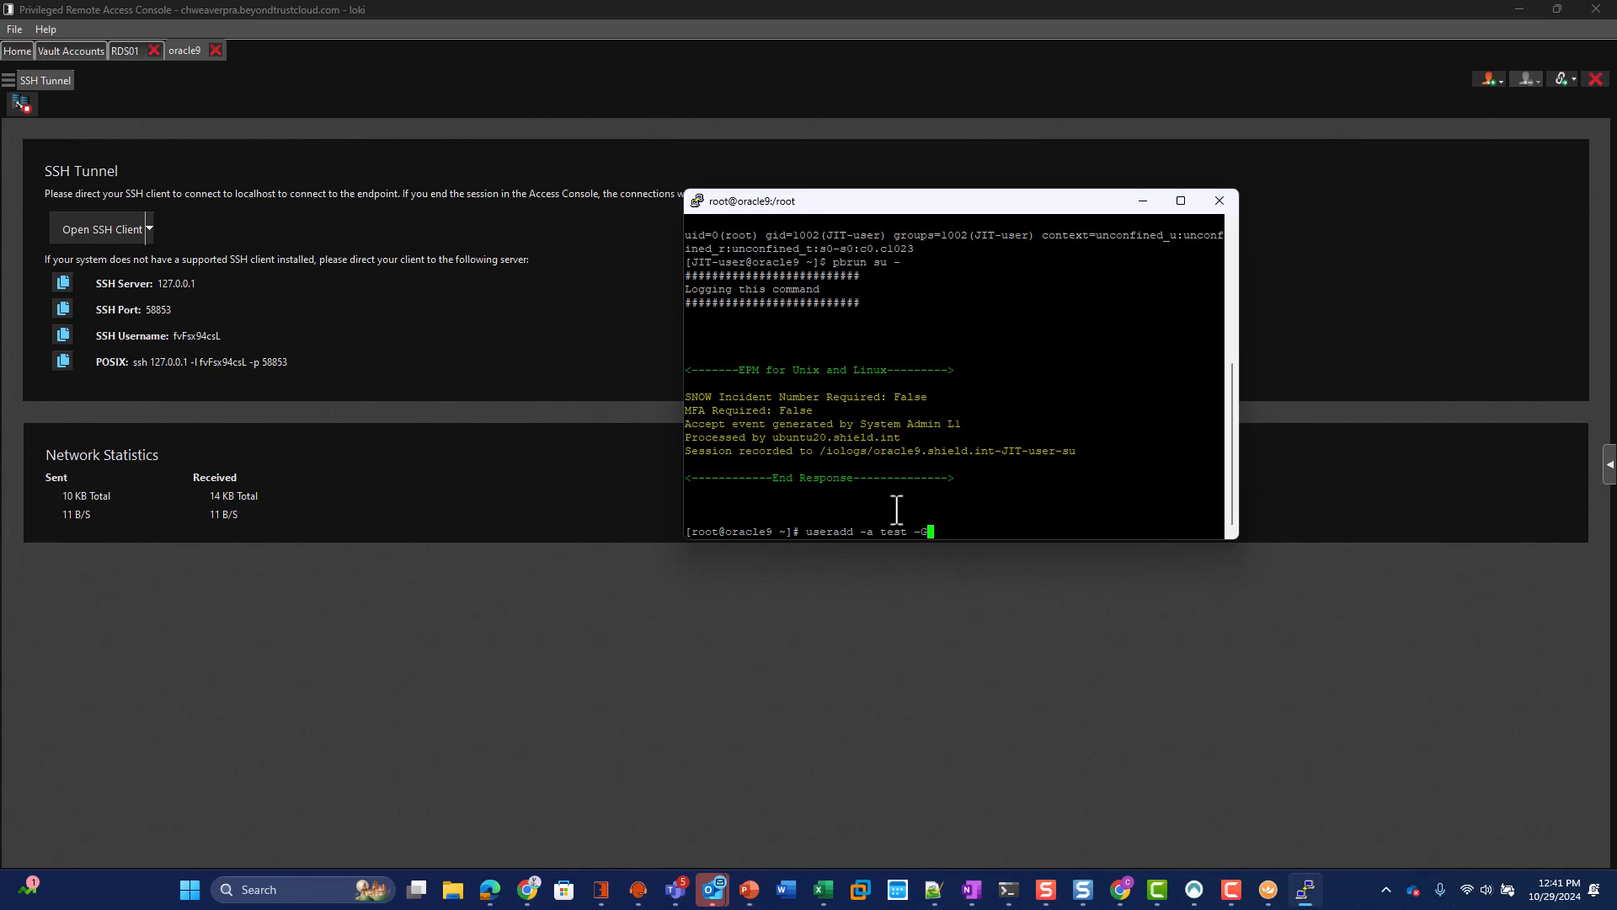
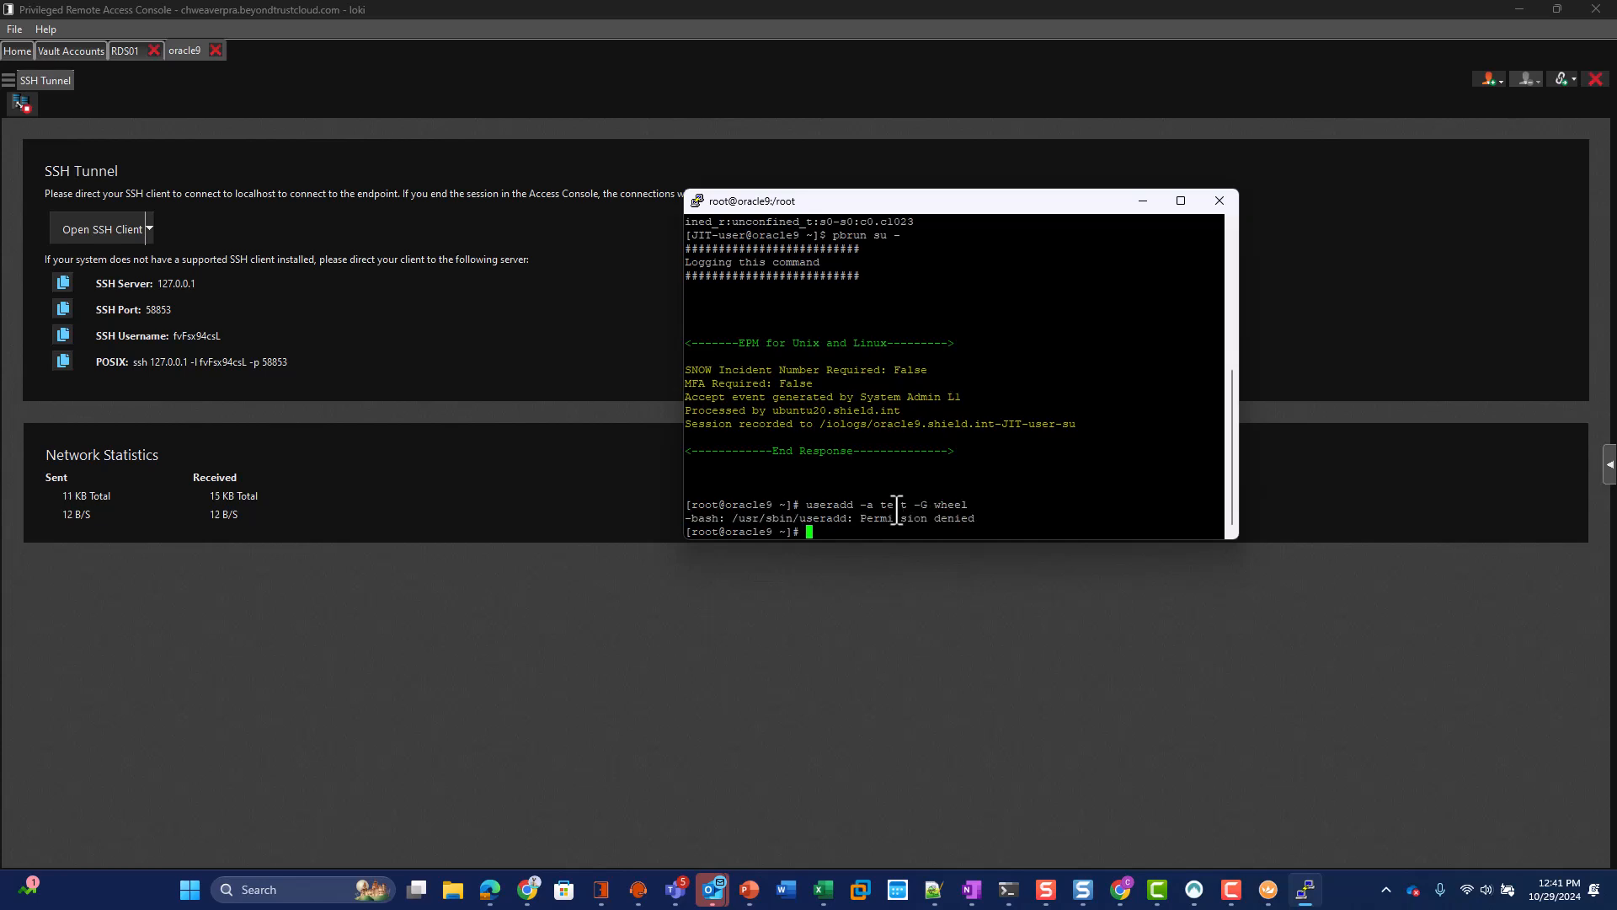
{"action": "left_click_drag", "start_coordinate": [982, 512], "coordinate": [679, 493]}
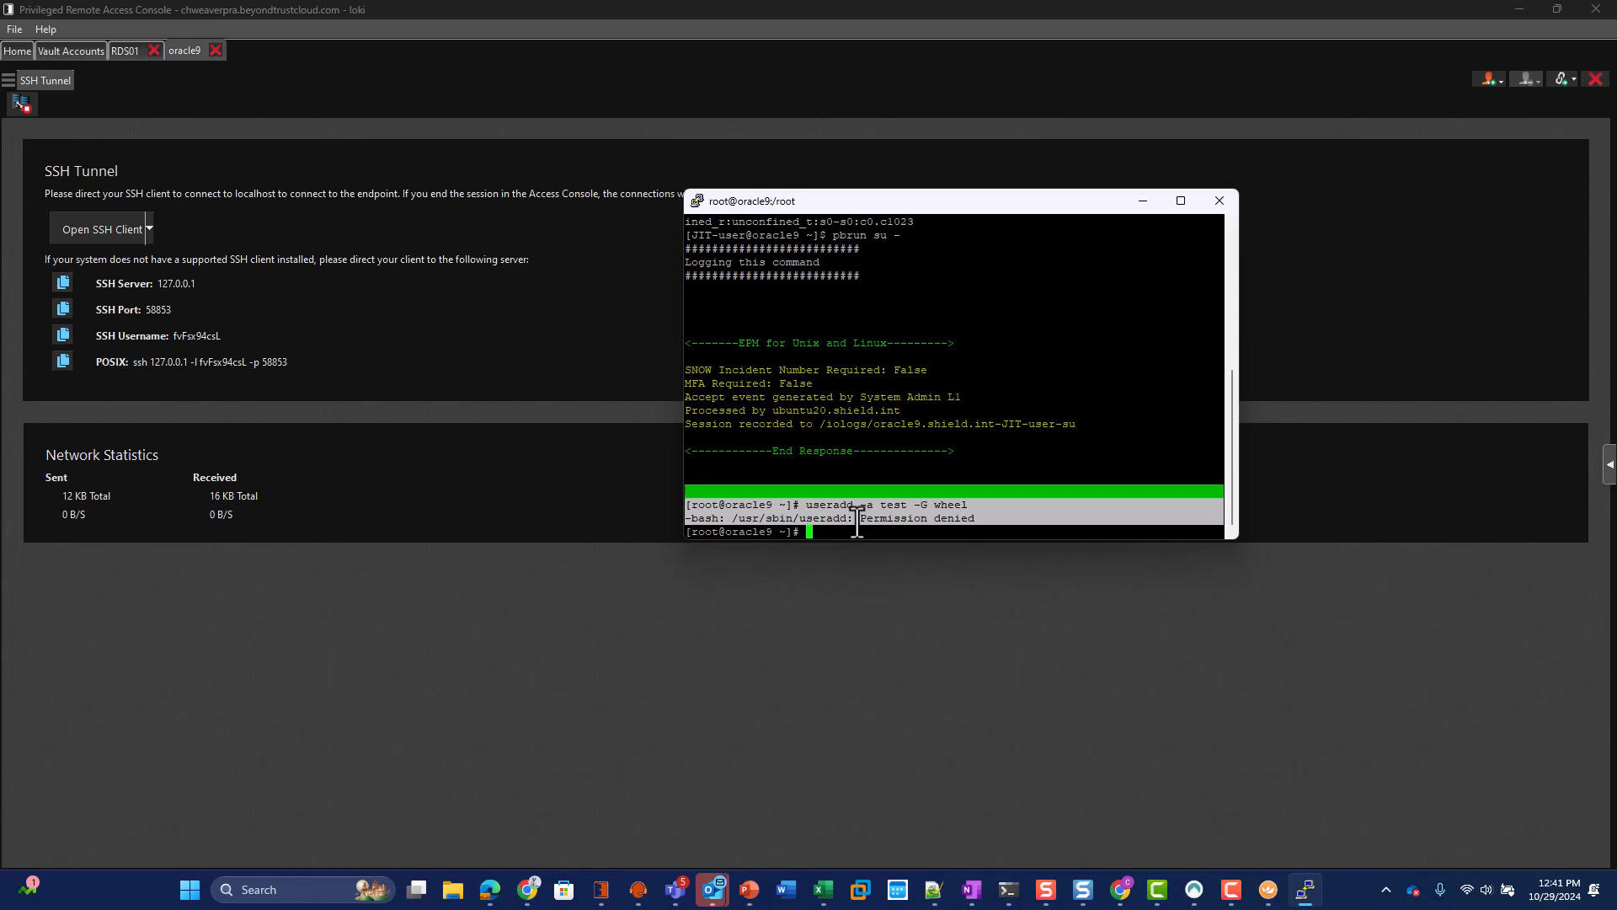
{"action": "type", "text": "id"}
{"action": "key", "text": "Return"}
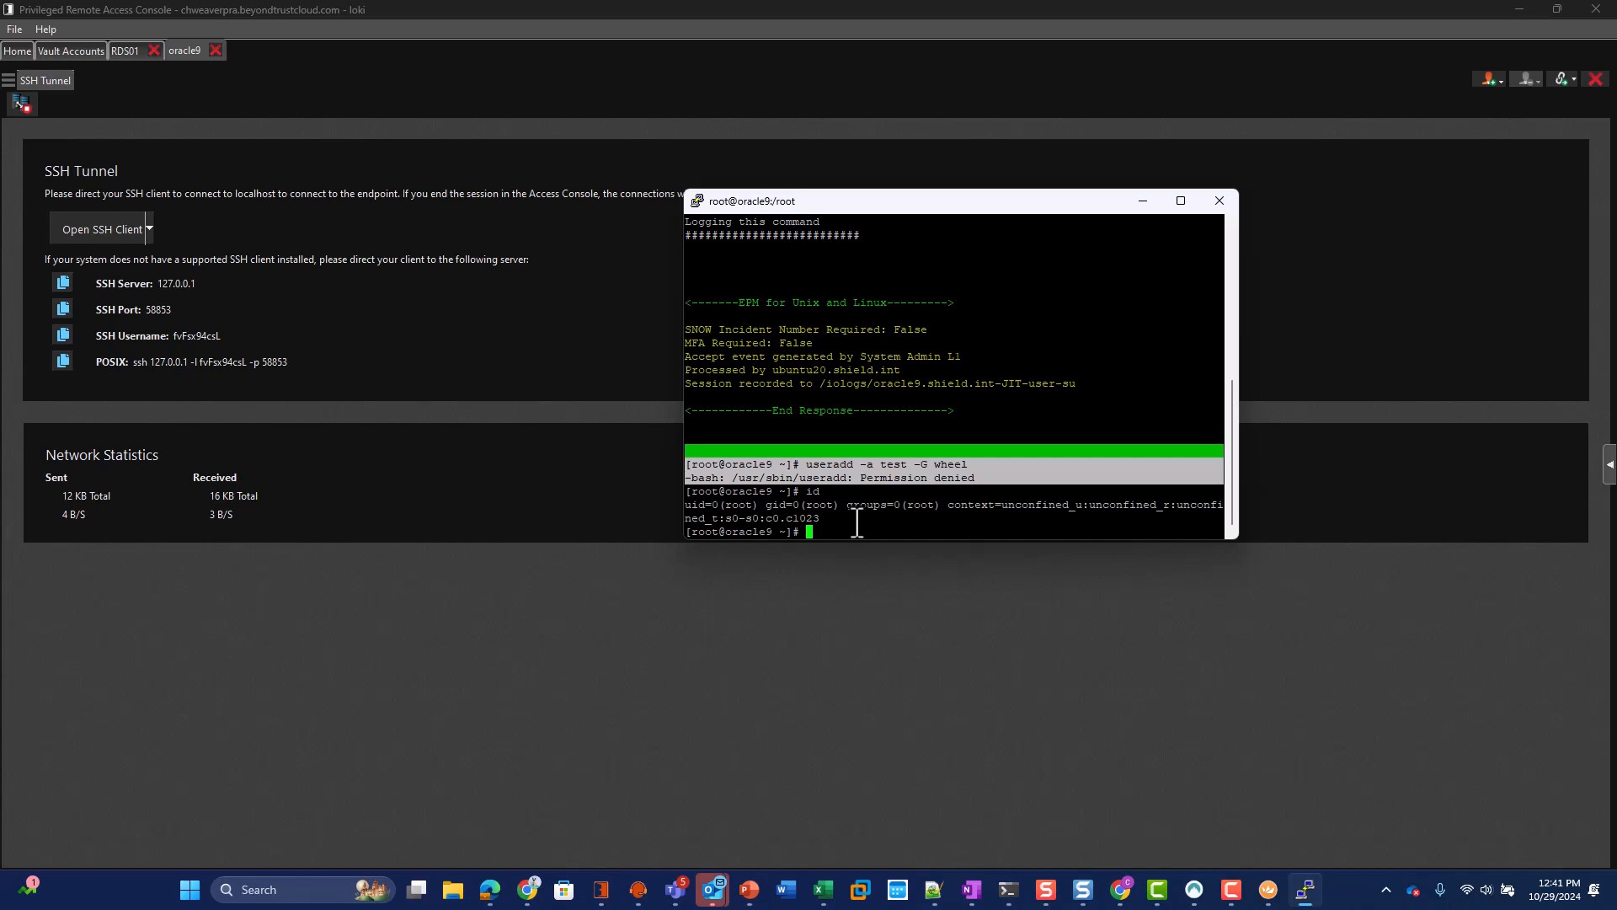
Step: Exit the root shell on oracle9 and close the PuTTY session
{"action": "type", "text": "exit"}
{"action": "key", "text": "Return"}
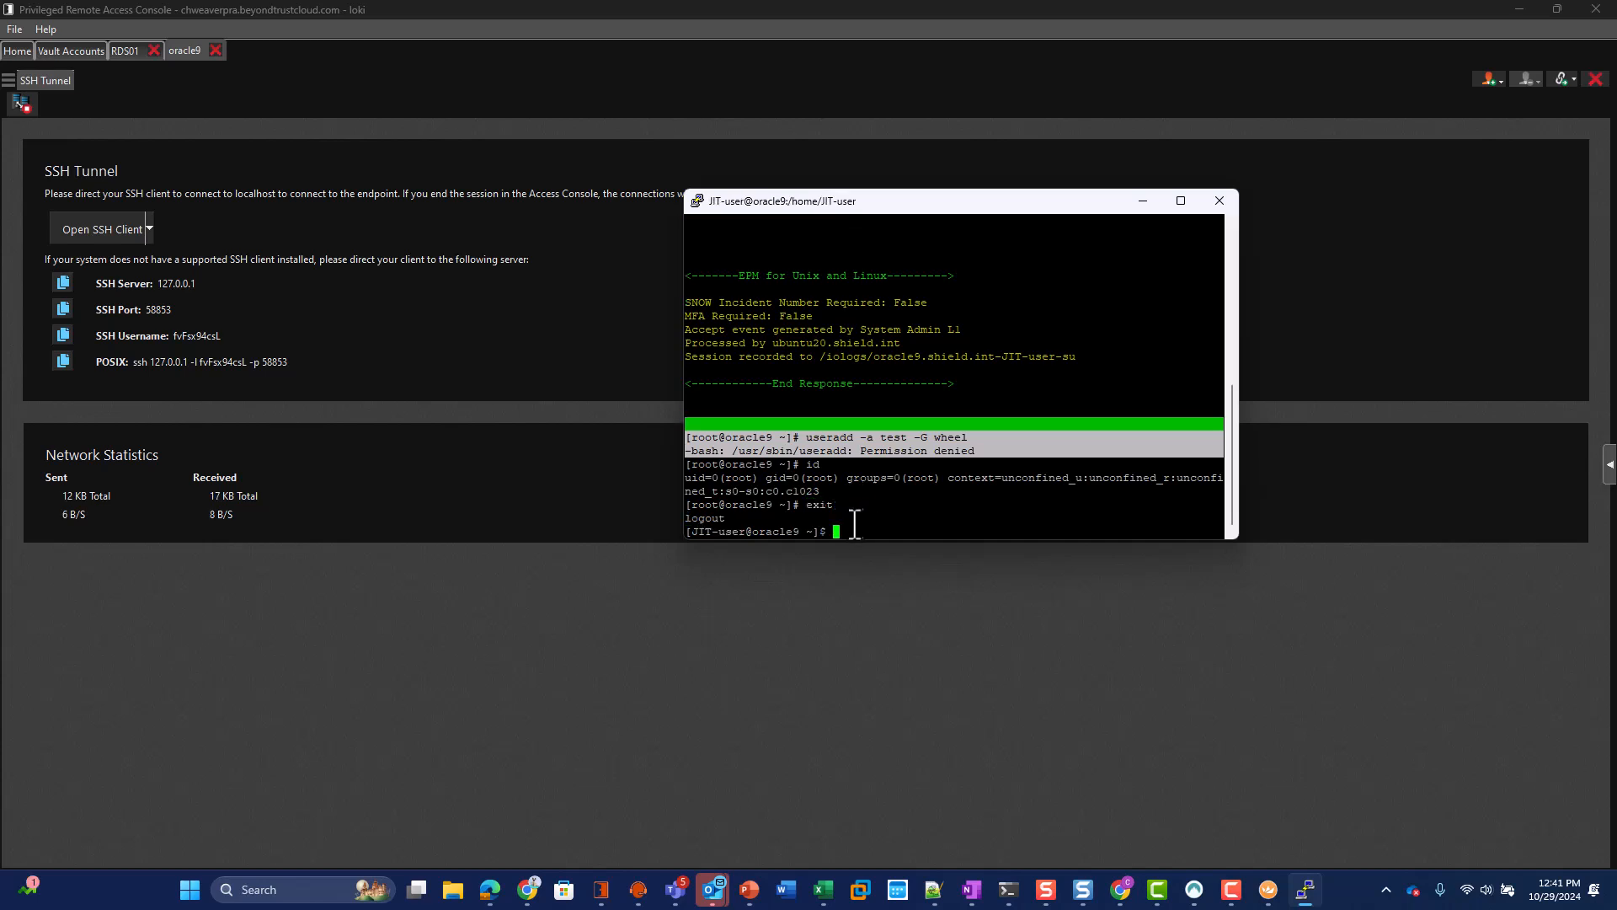
{"action": "left_click", "coordinate": [1219, 200]}
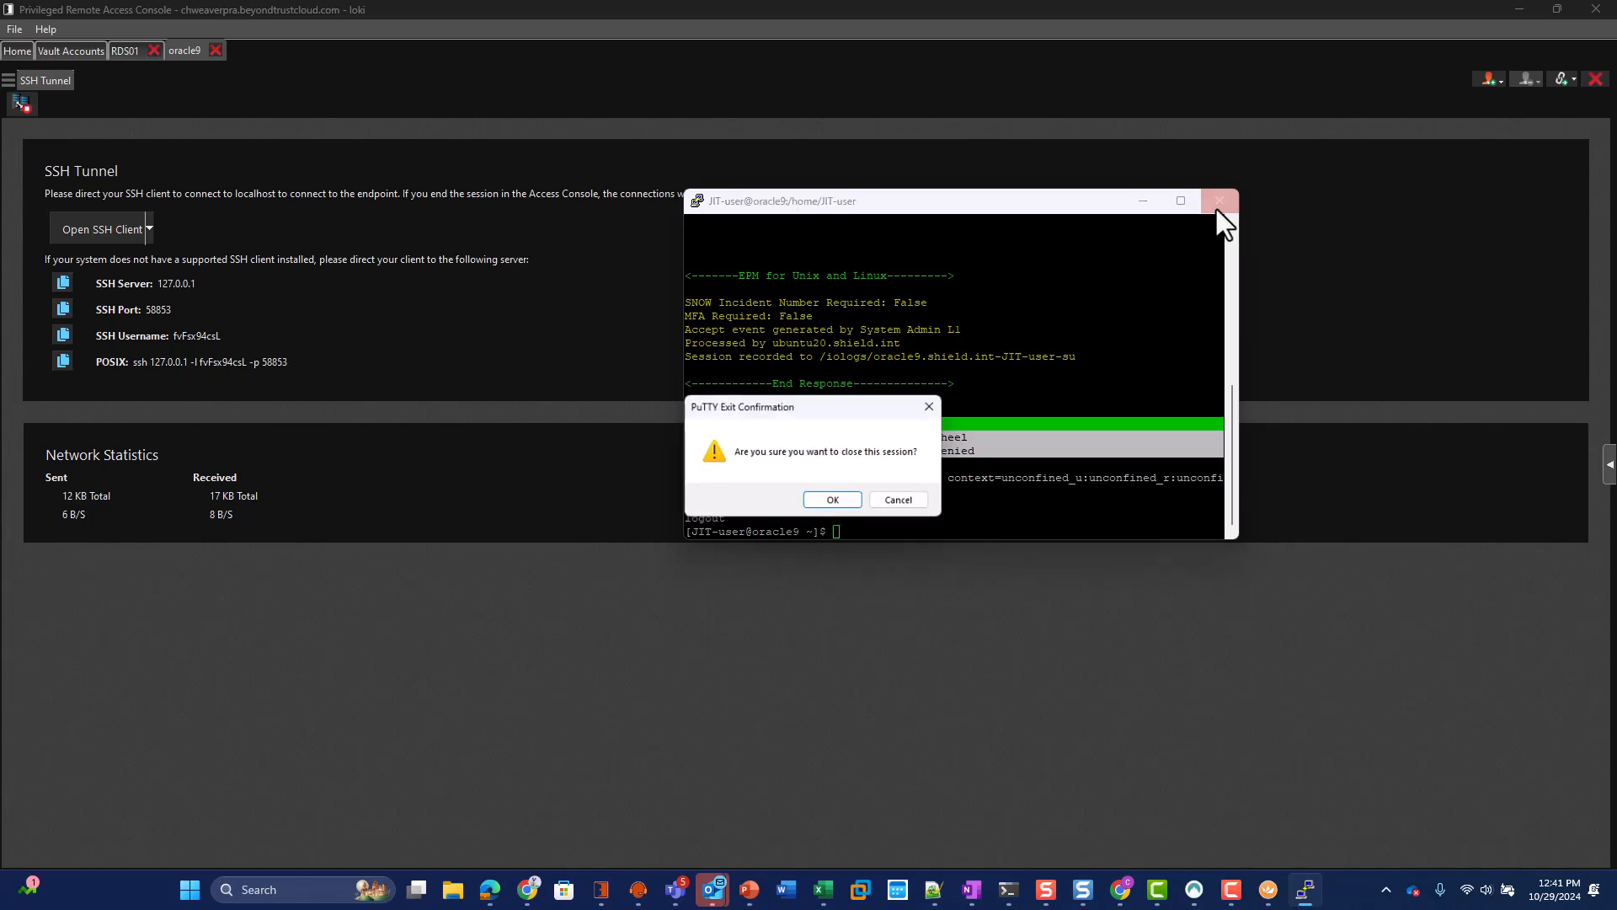
{"action": "left_click", "coordinate": [829, 502]}
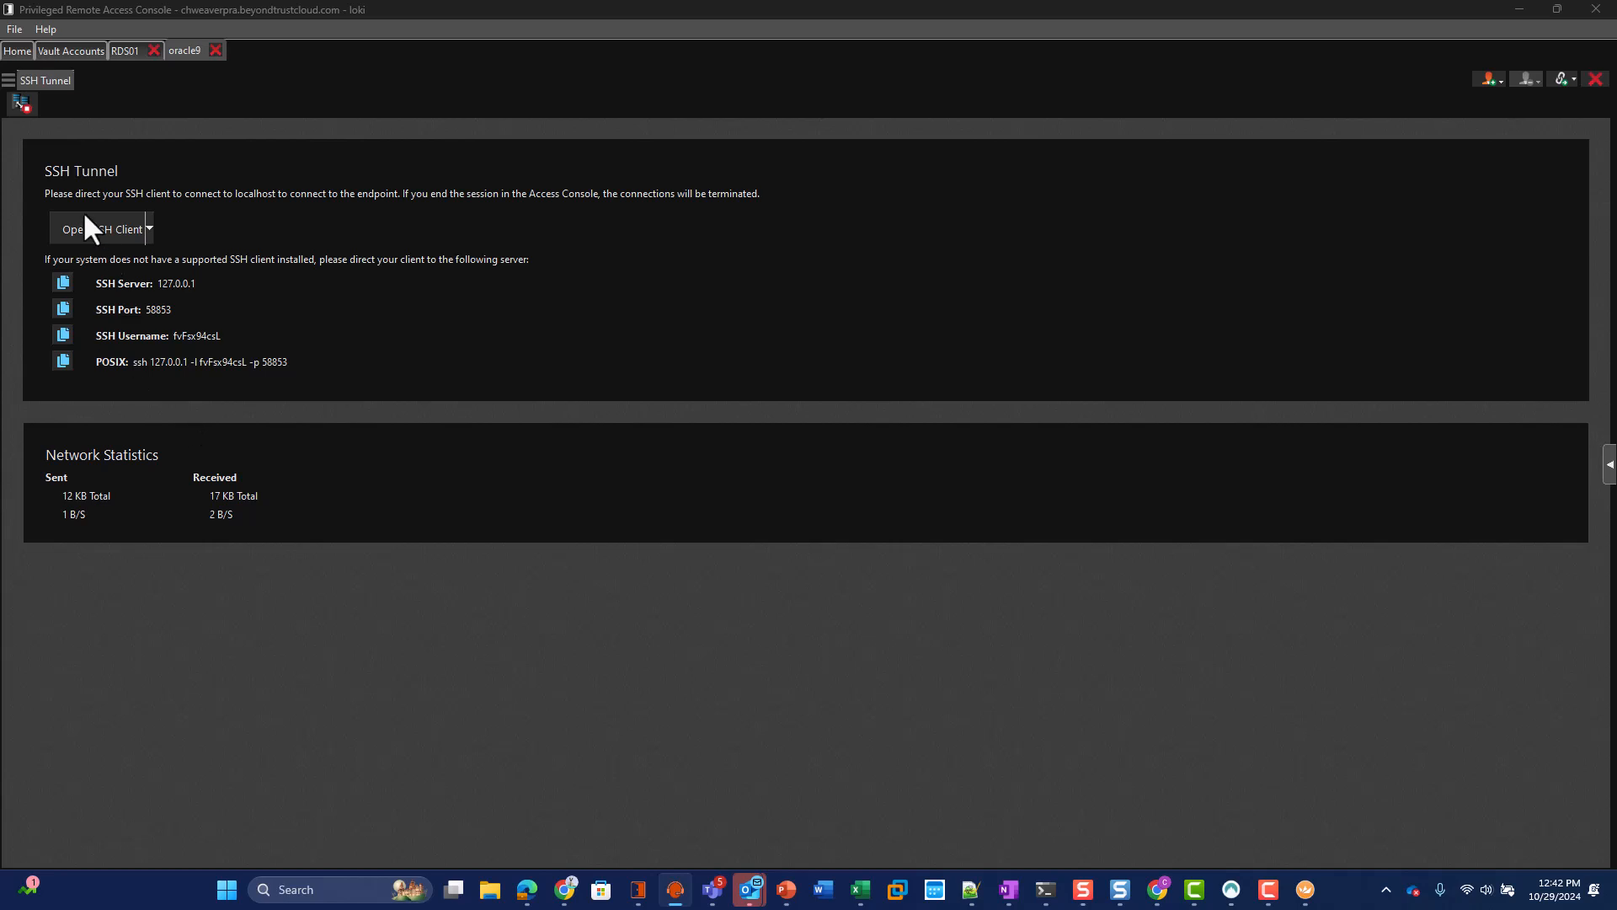
Step: Open the oracle9 SSH tunnel in WinSCP to browse the JIT-user home folder
{"action": "left_click", "coordinate": [149, 228]}
{"action": "left_click", "coordinate": [131, 253]}
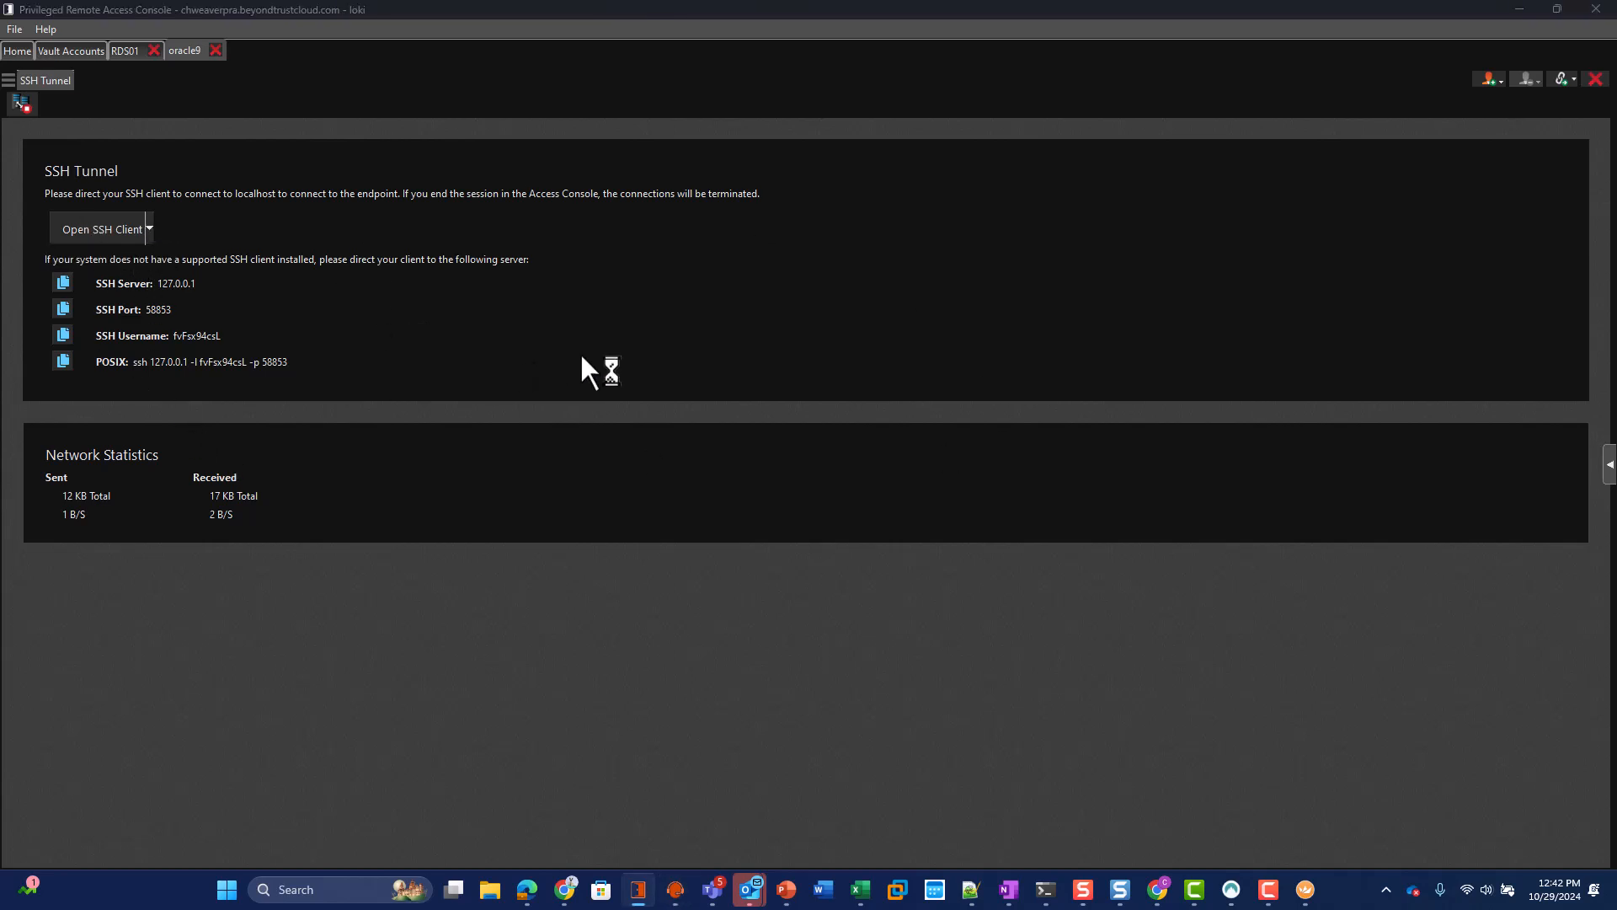
{"action": "left_click", "coordinate": [808, 576]}
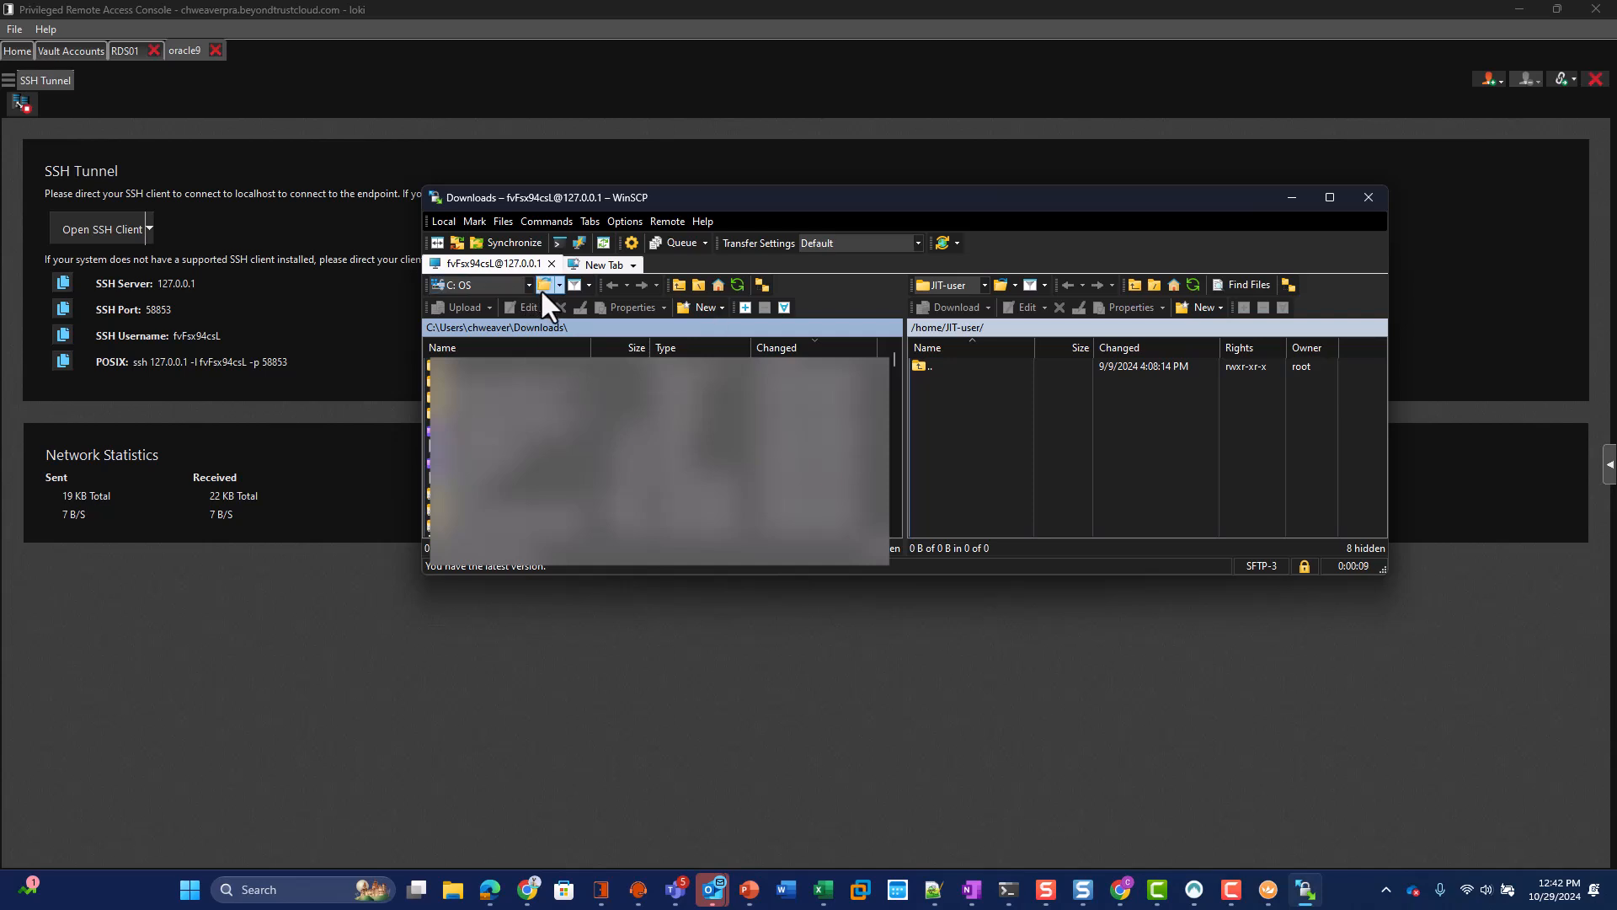
{"action": "left_click", "coordinate": [1367, 194]}
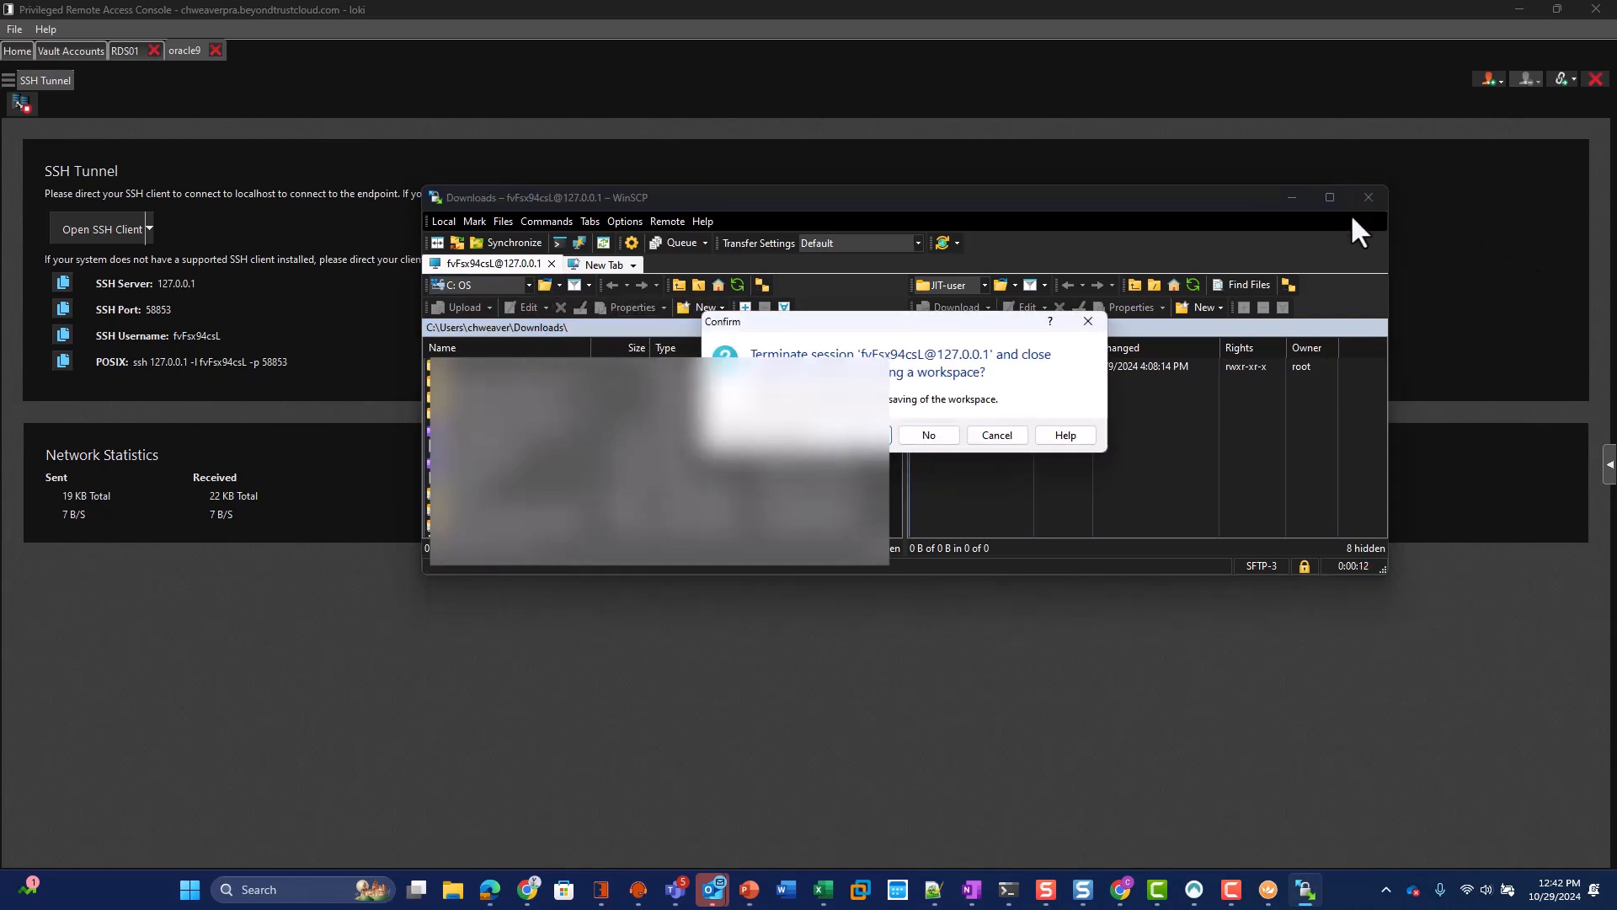
{"action": "left_click", "coordinate": [929, 435]}
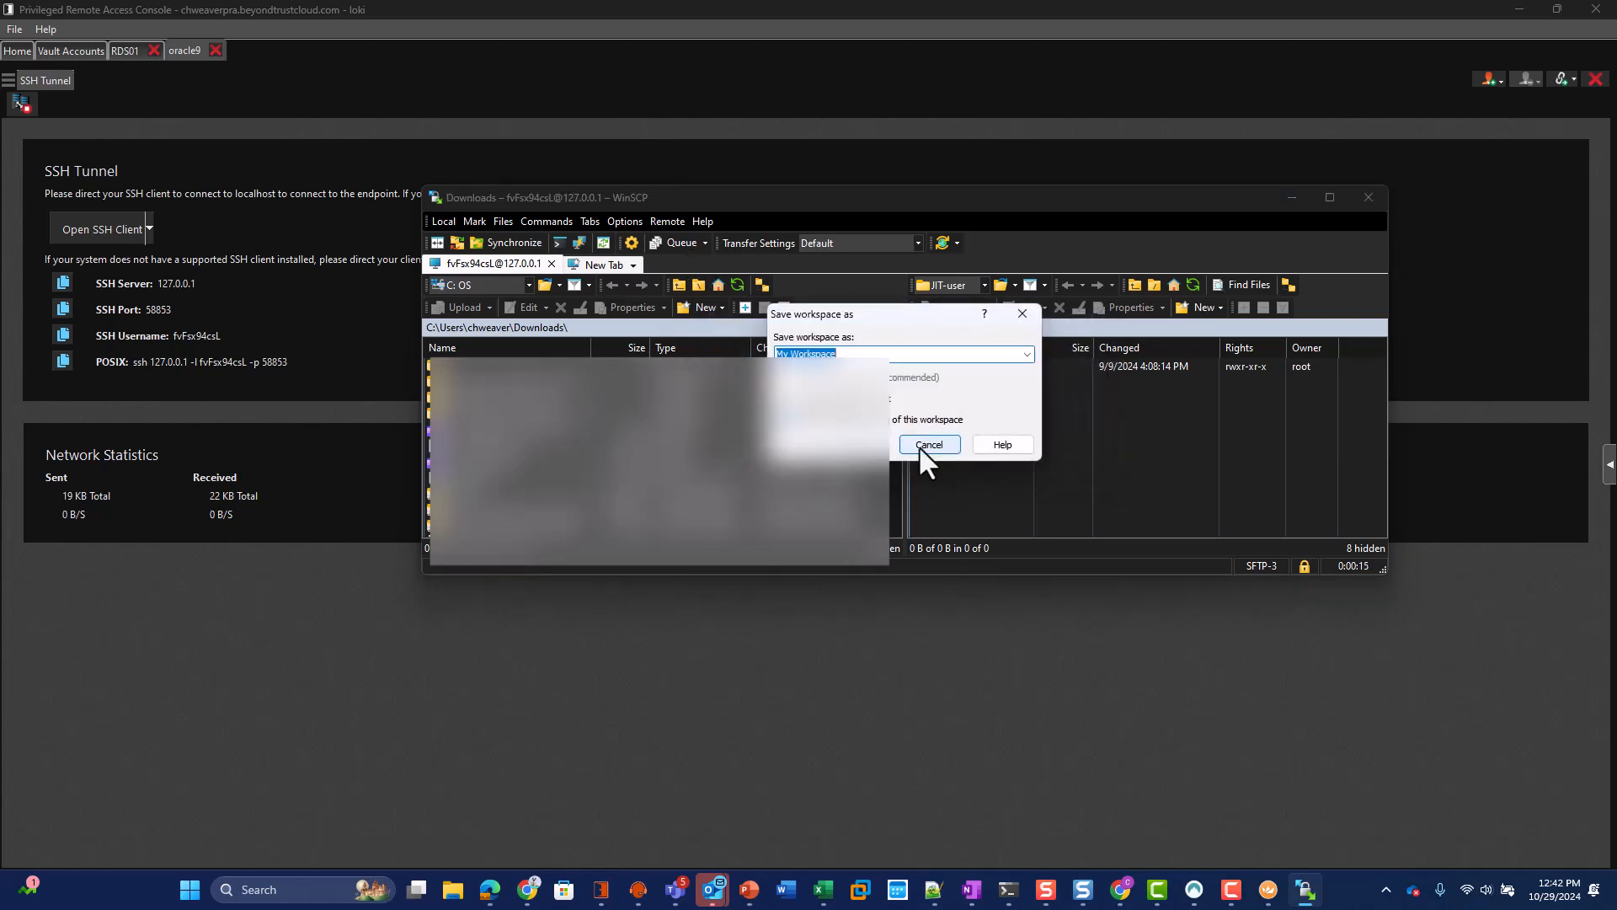
{"action": "left_click", "coordinate": [930, 441]}
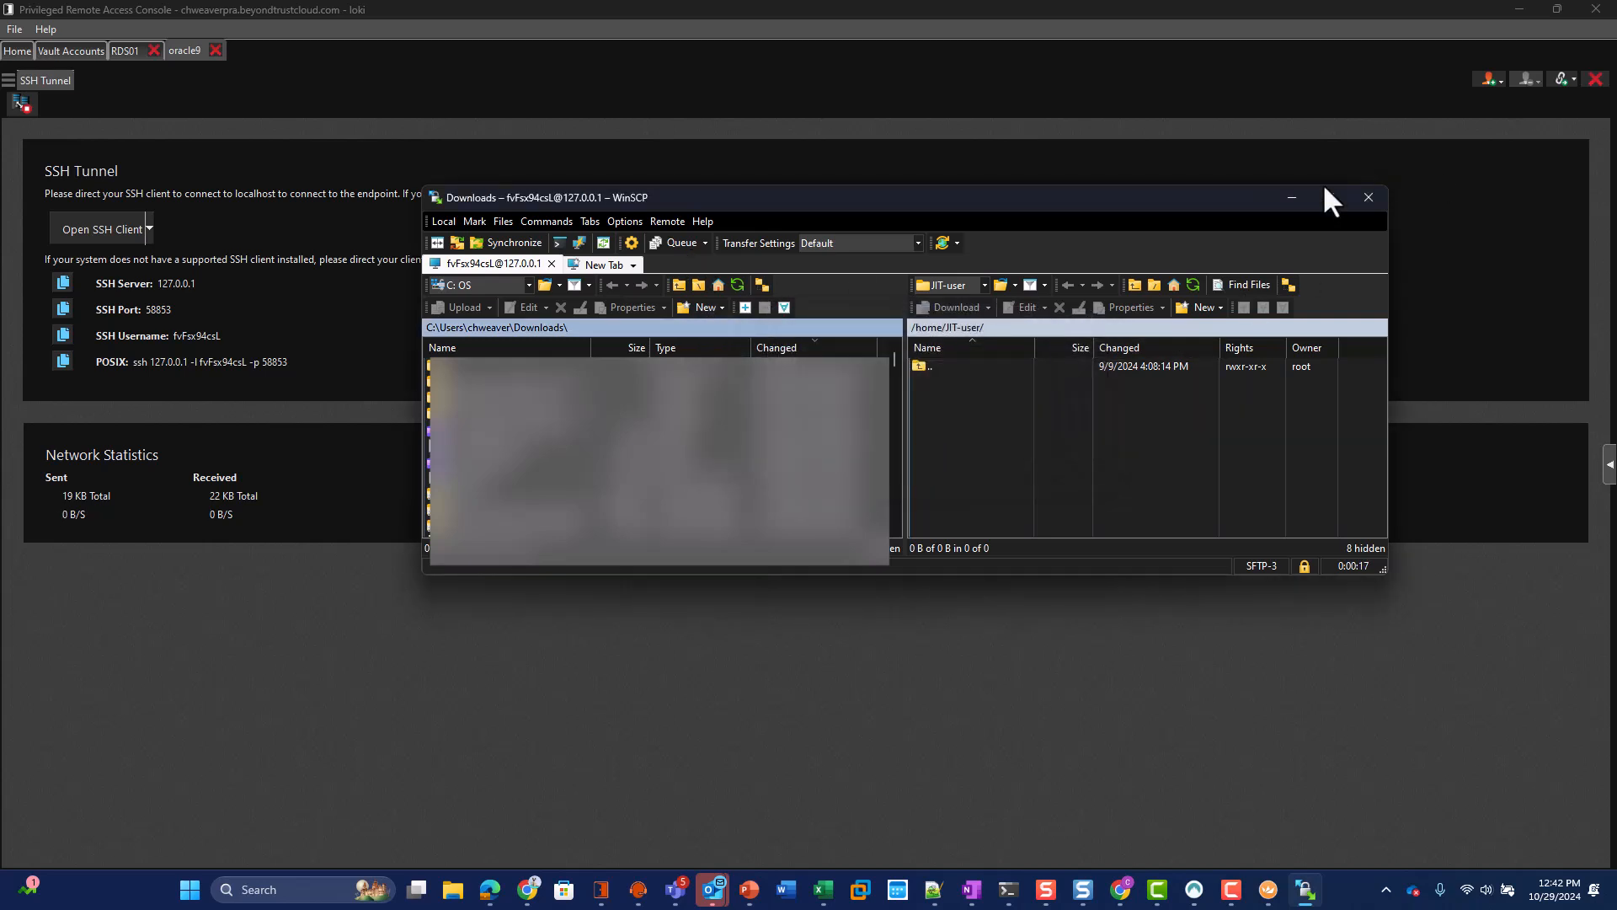
Step: Minimize WinSCP and switch to the browser with the Privileged Web Access Console
{"action": "left_click", "coordinate": [1291, 199]}
{"action": "key", "text": "alt+Tab"}
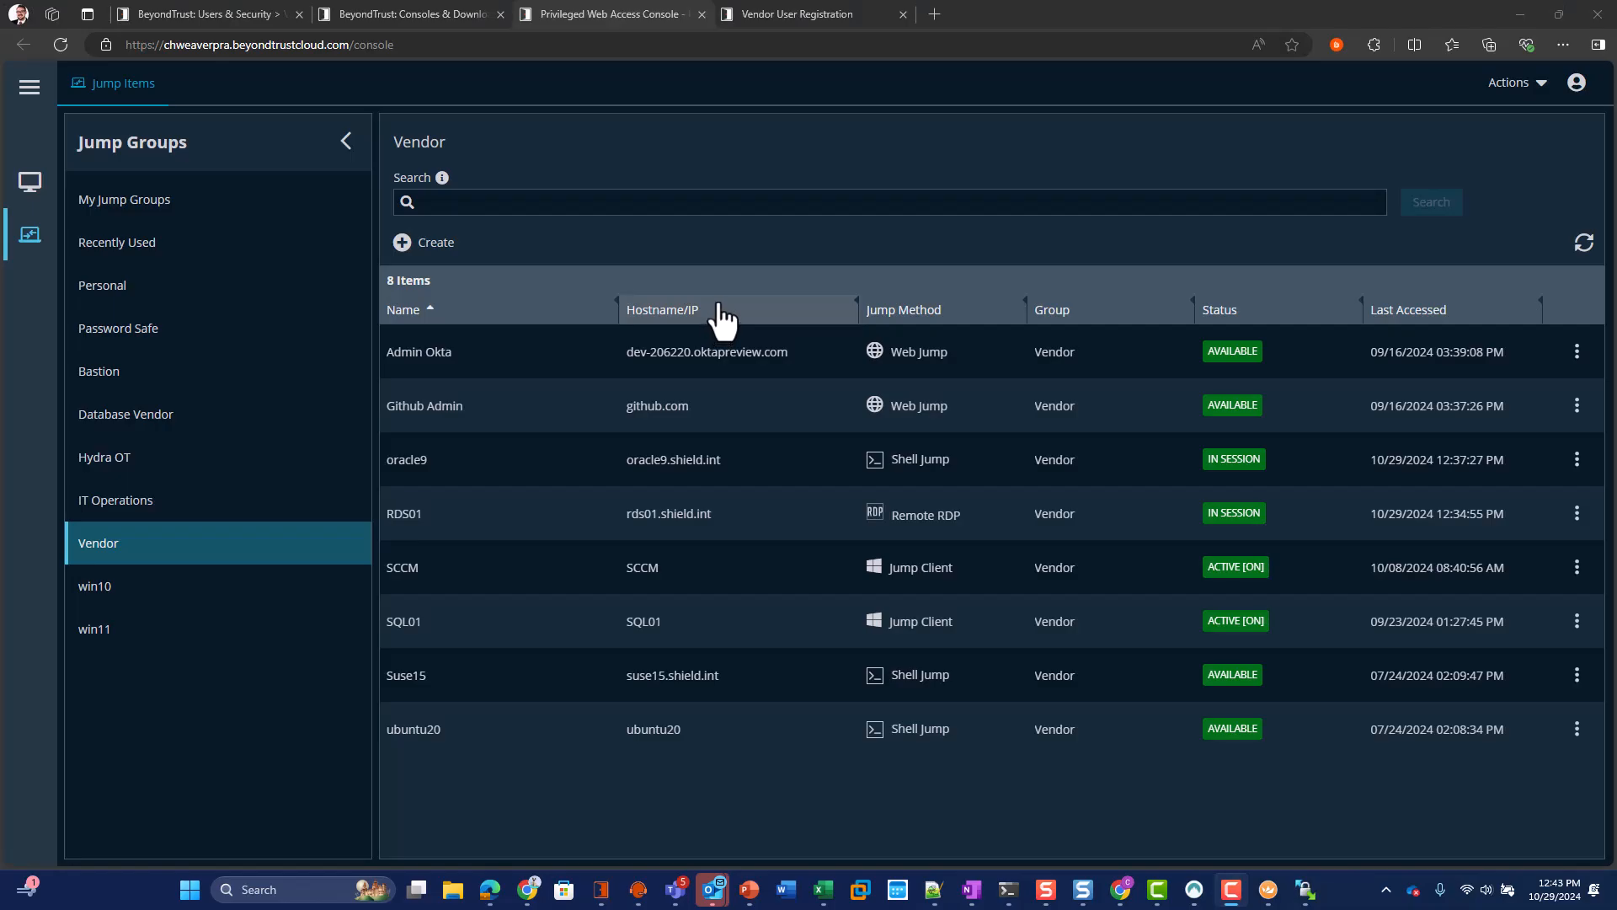
Step: Dismiss the site's notification request and check the jump and session policies assigned to the Admin Okta web jump shortcut
{"action": "left_click", "coordinate": [1587, 93]}
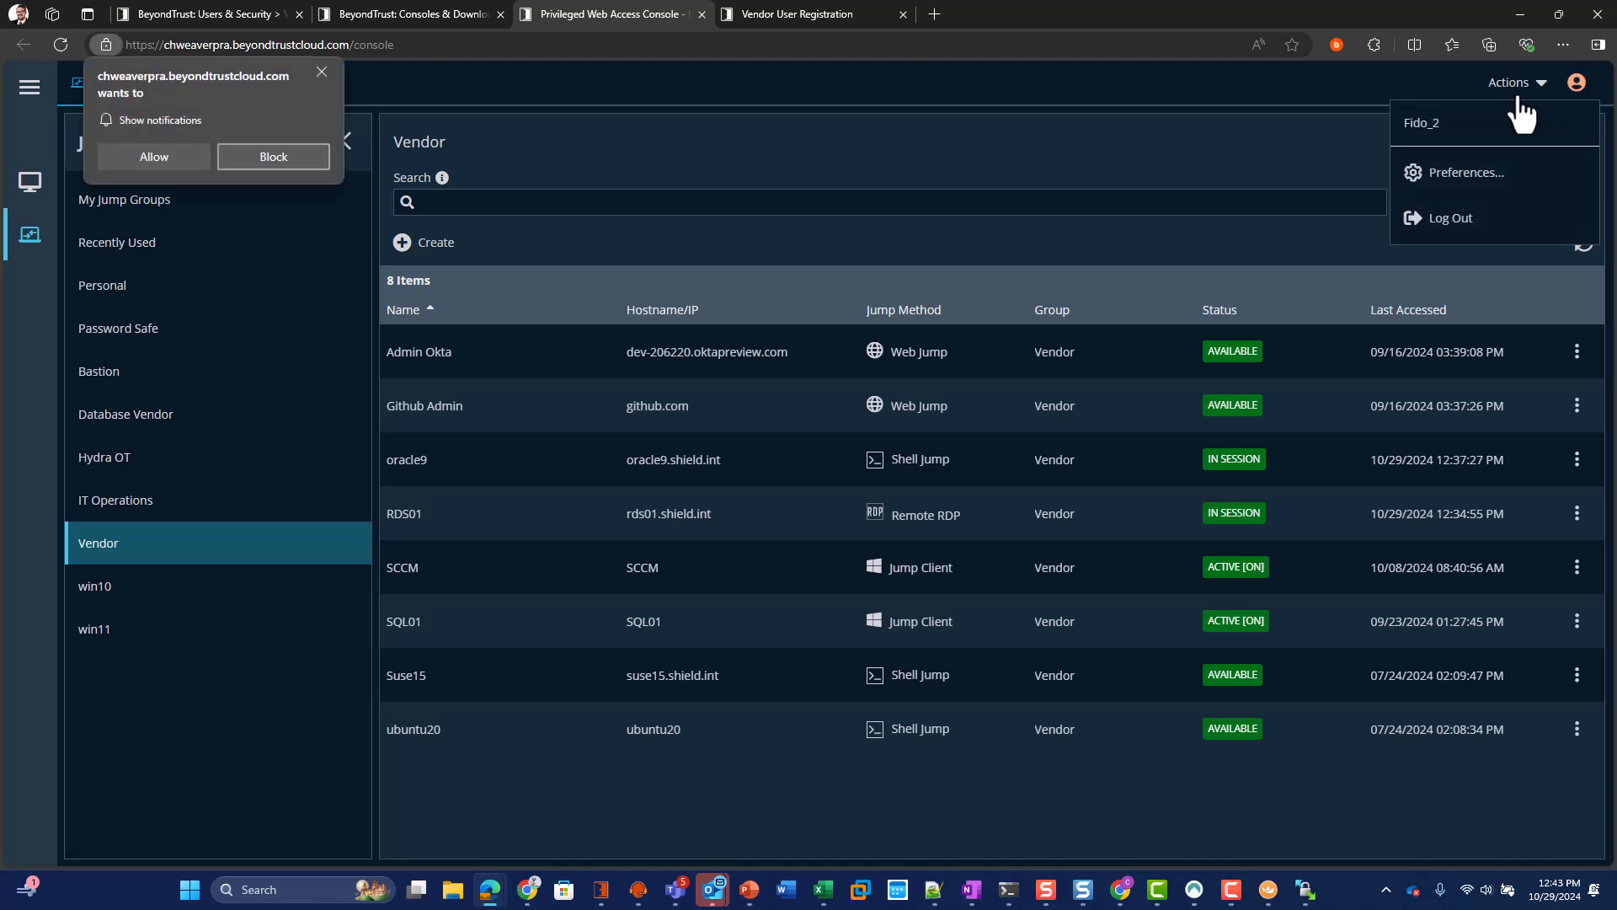
{"action": "left_click", "coordinate": [319, 73]}
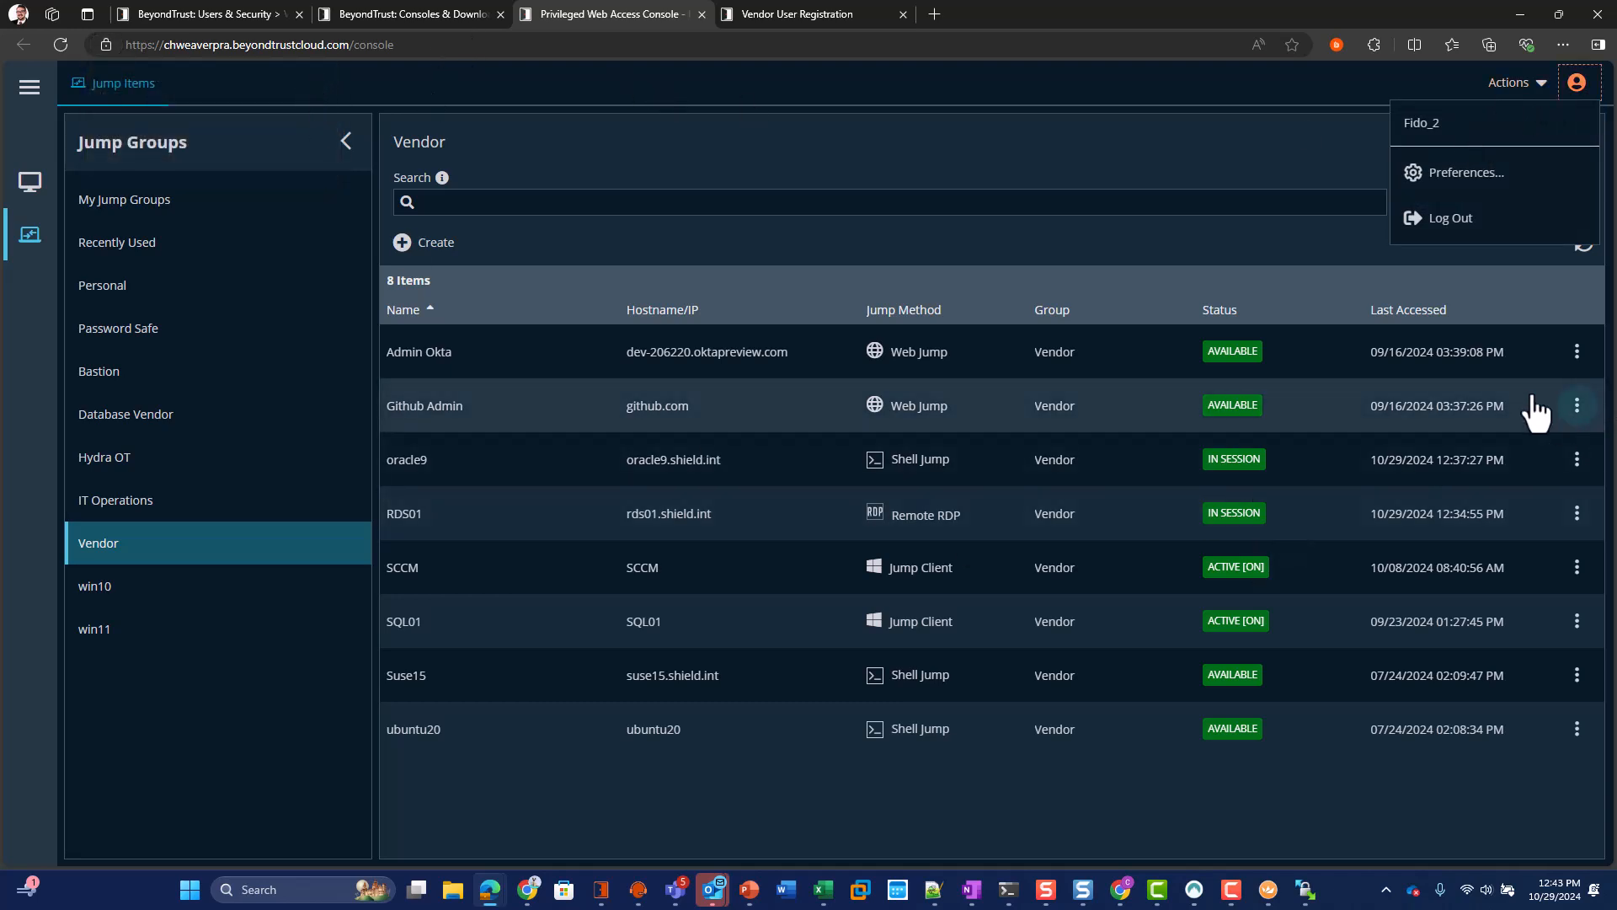
{"action": "left_click", "coordinate": [1576, 357]}
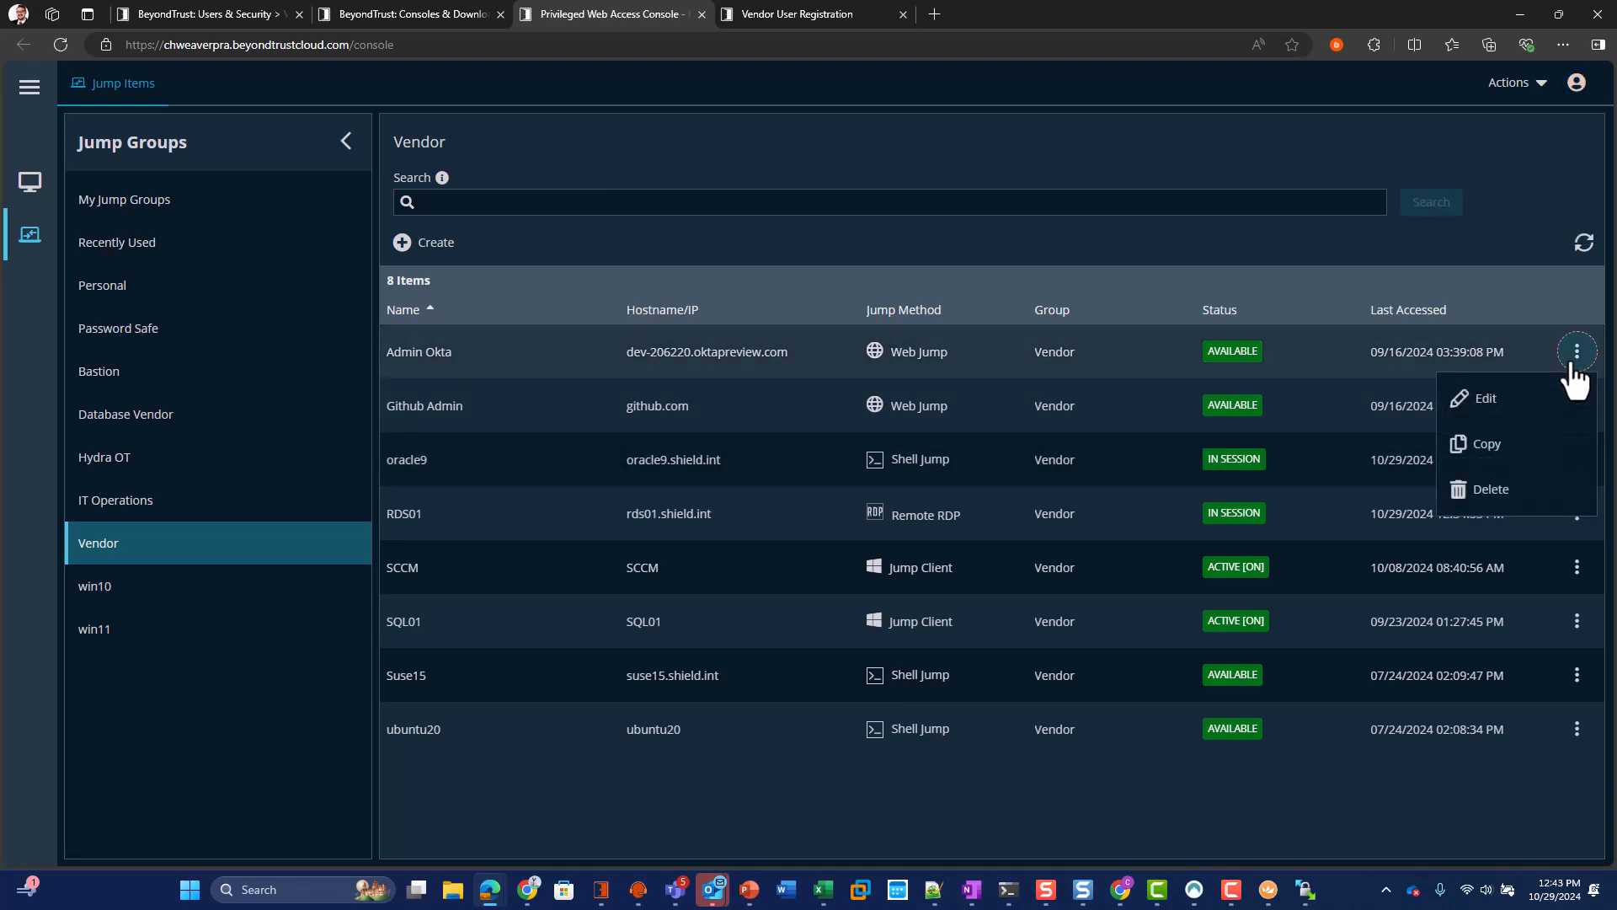
{"action": "left_click", "coordinate": [1496, 404]}
{"action": "scroll", "coordinate": [792, 543], "scroll_direction": "down", "scroll_amount": 5}
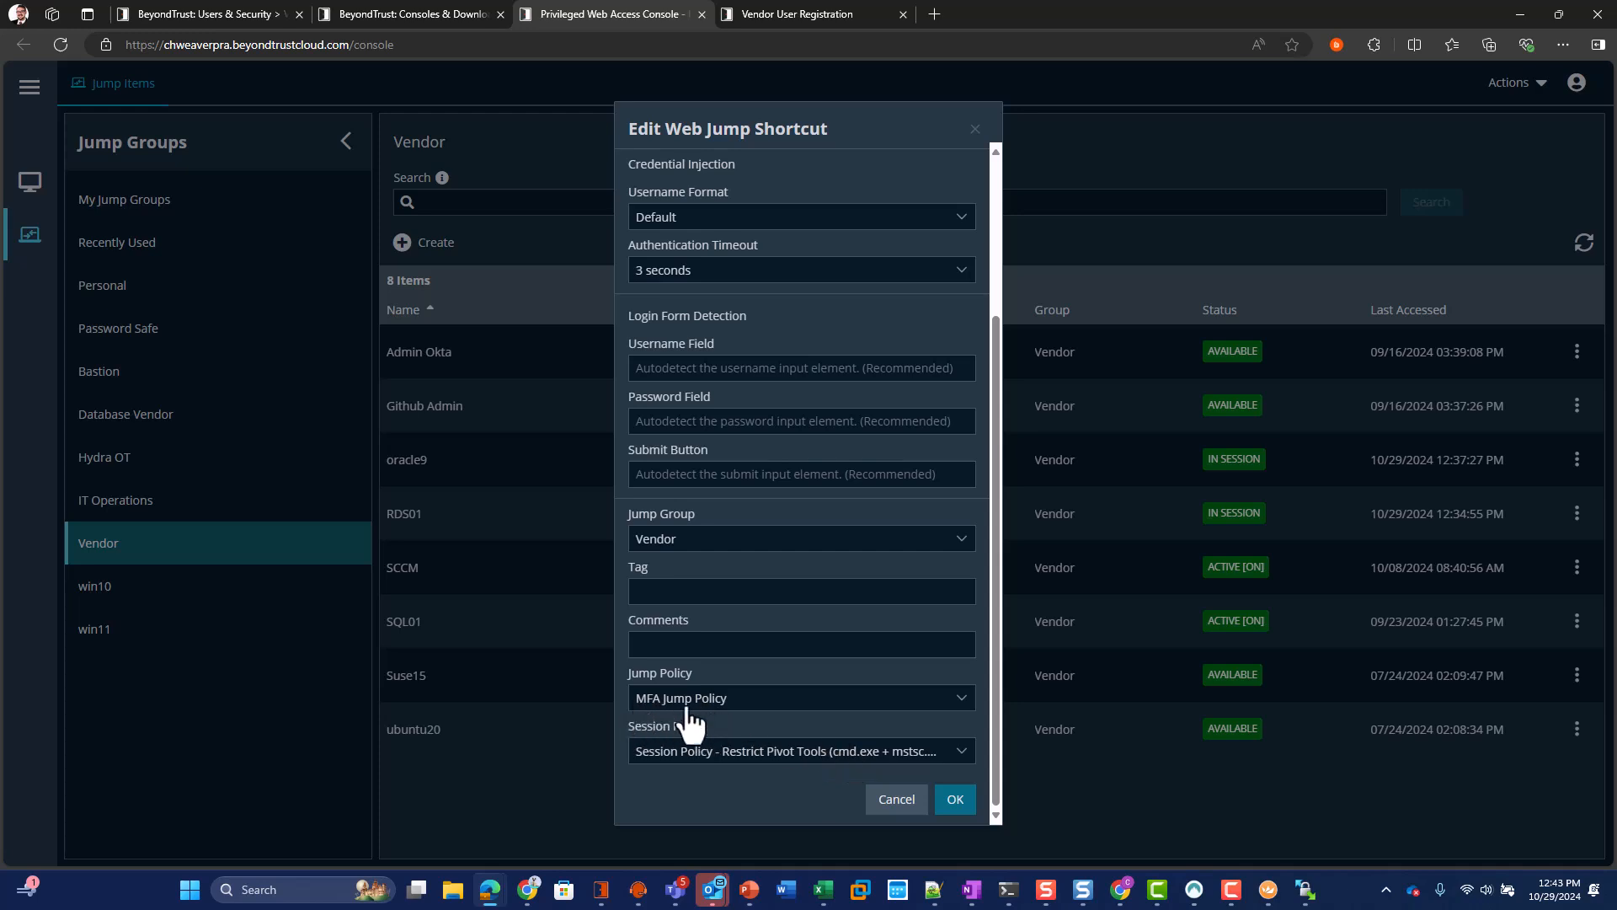
{"action": "left_click", "coordinate": [971, 131]}
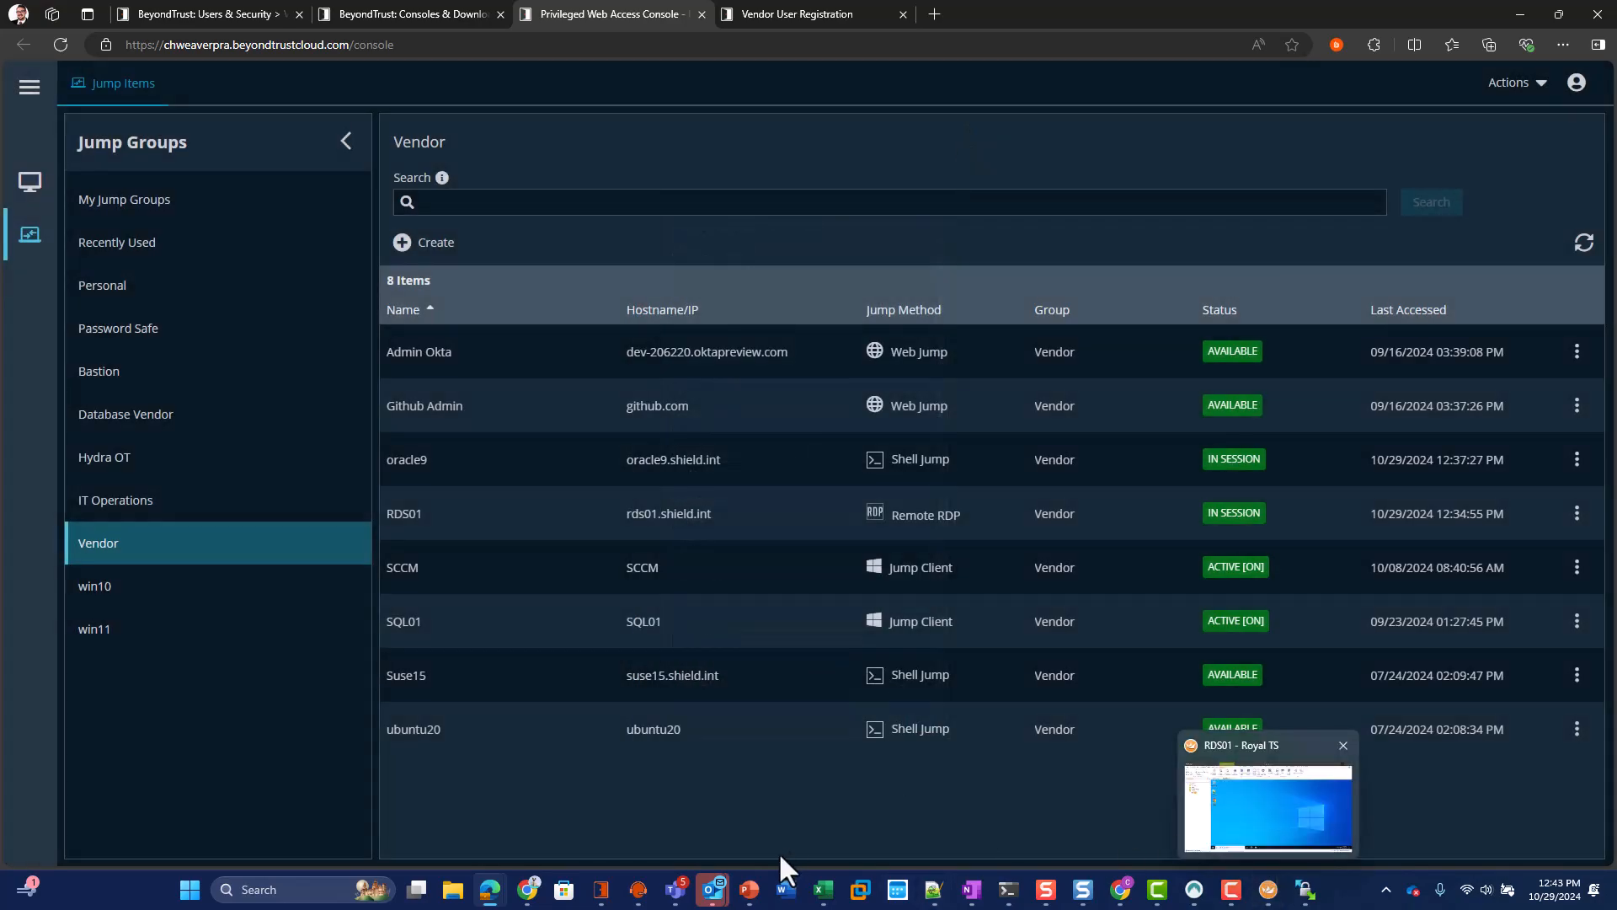
Step: Switch to the Privileged Remote Access Console and start the Admin Okta web jump, entering the two-factor authentication code
{"action": "left_click", "coordinate": [603, 889]}
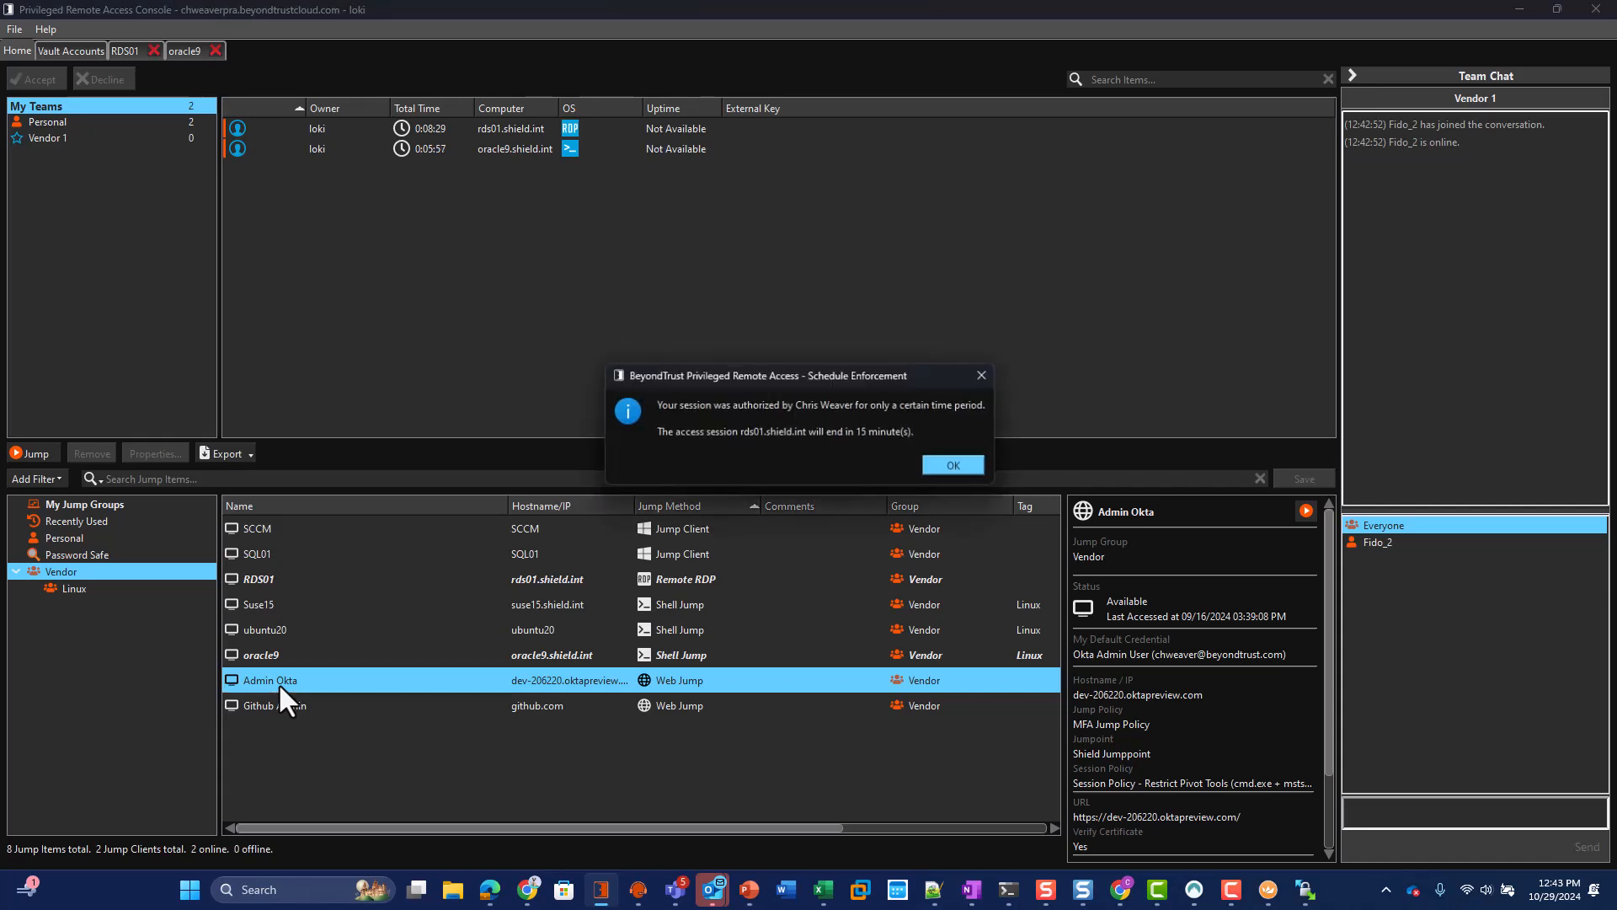
{"action": "left_click", "coordinate": [956, 466]}
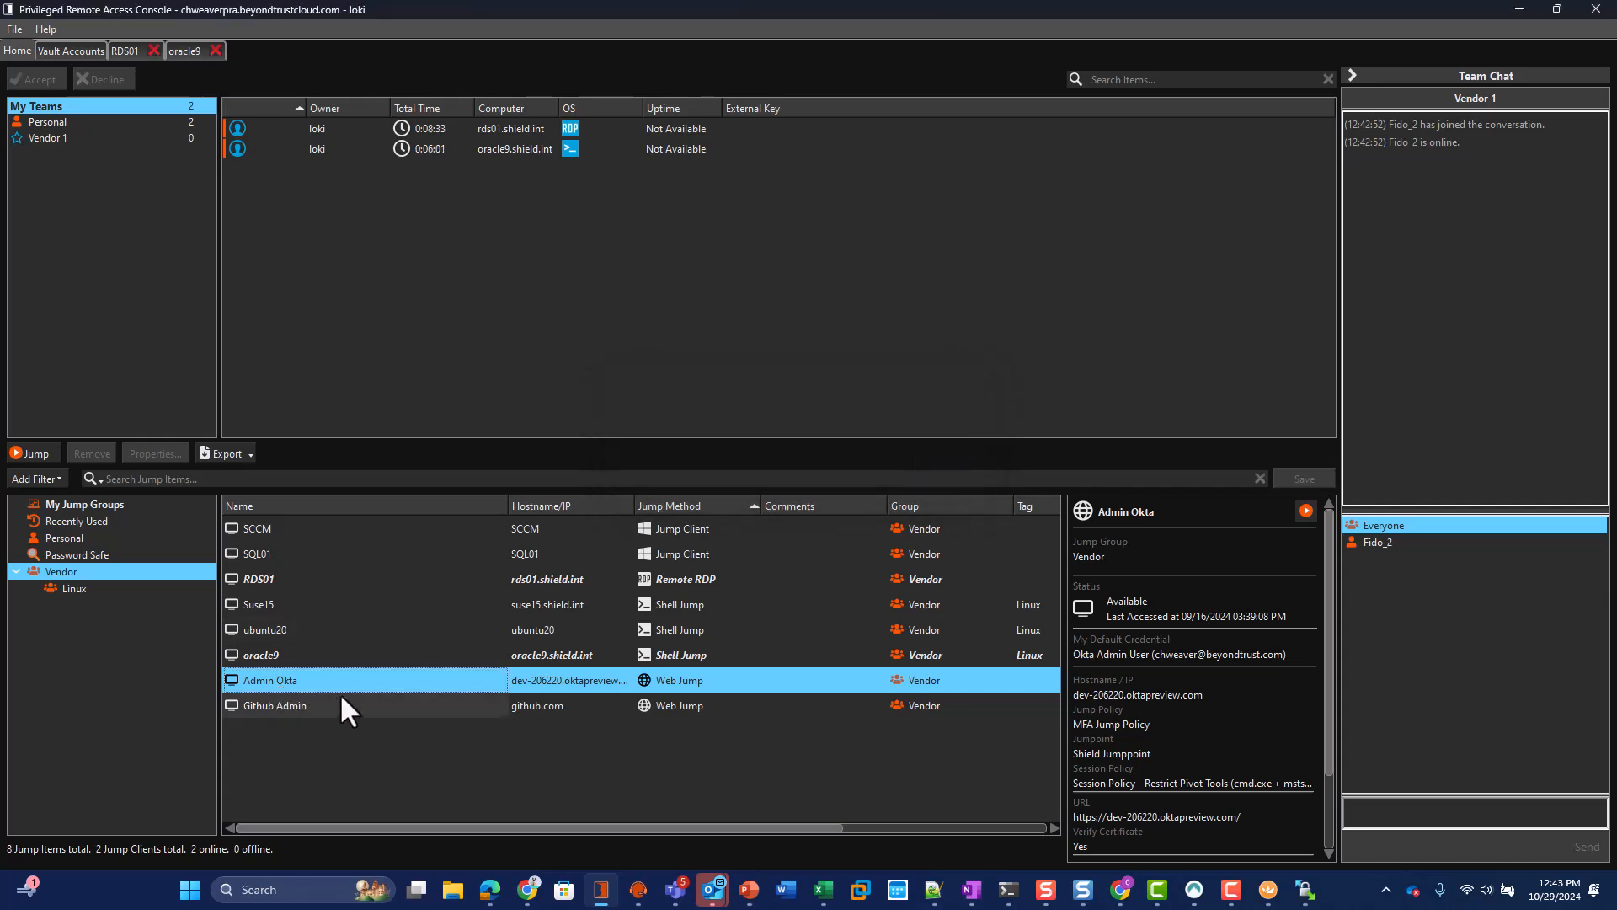
{"action": "double_click", "coordinate": [317, 684]}
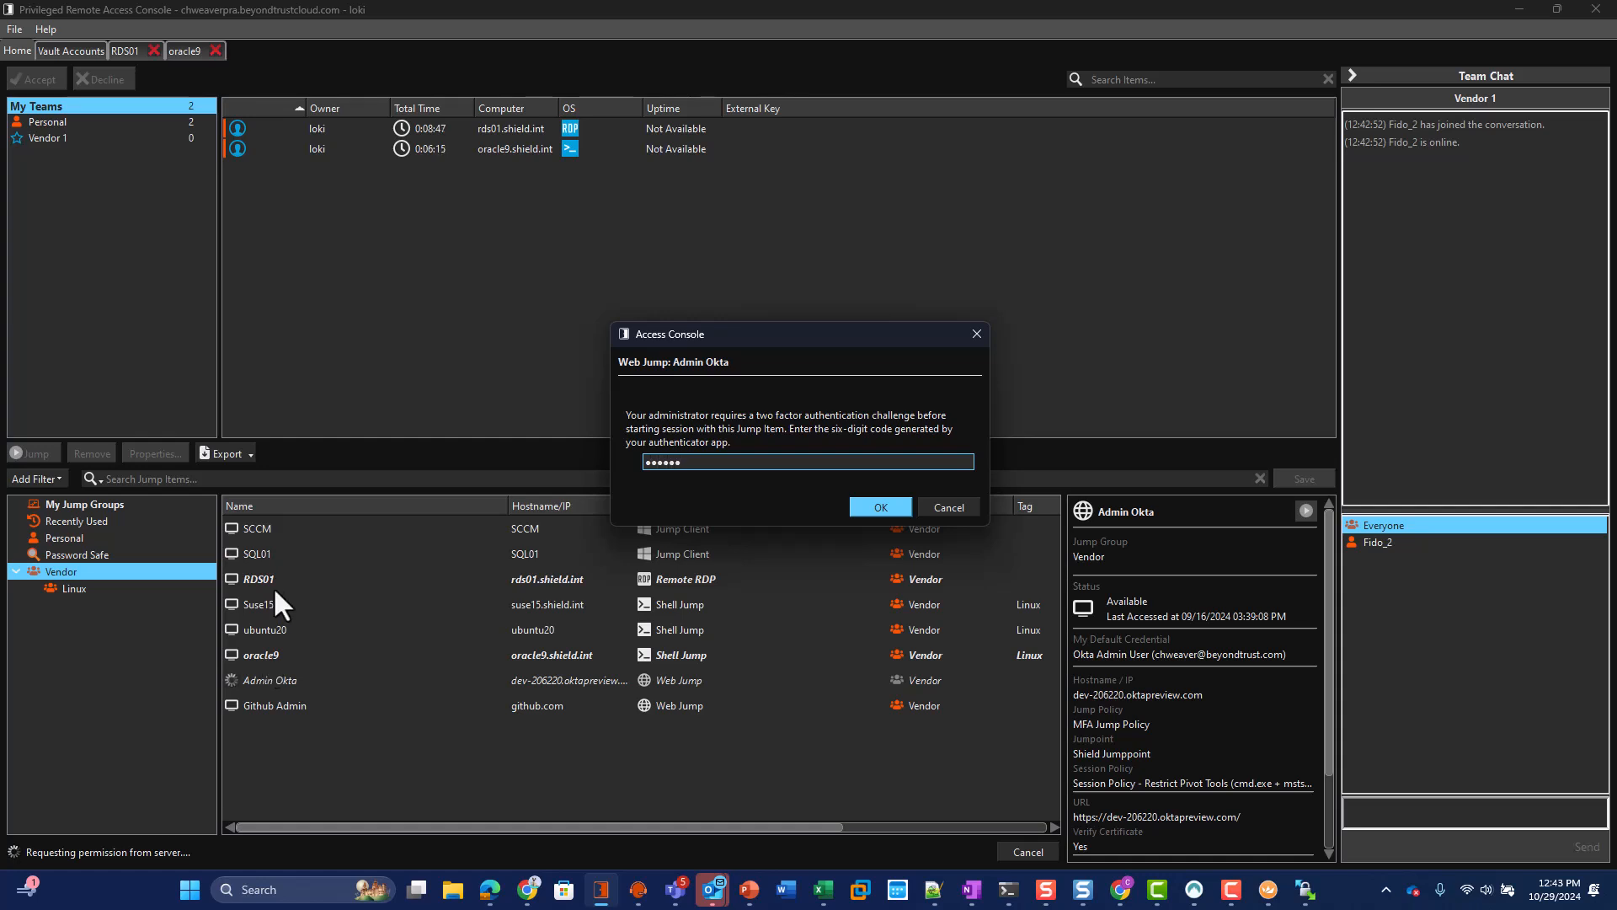
{"action": "left_click", "coordinate": [869, 507]}
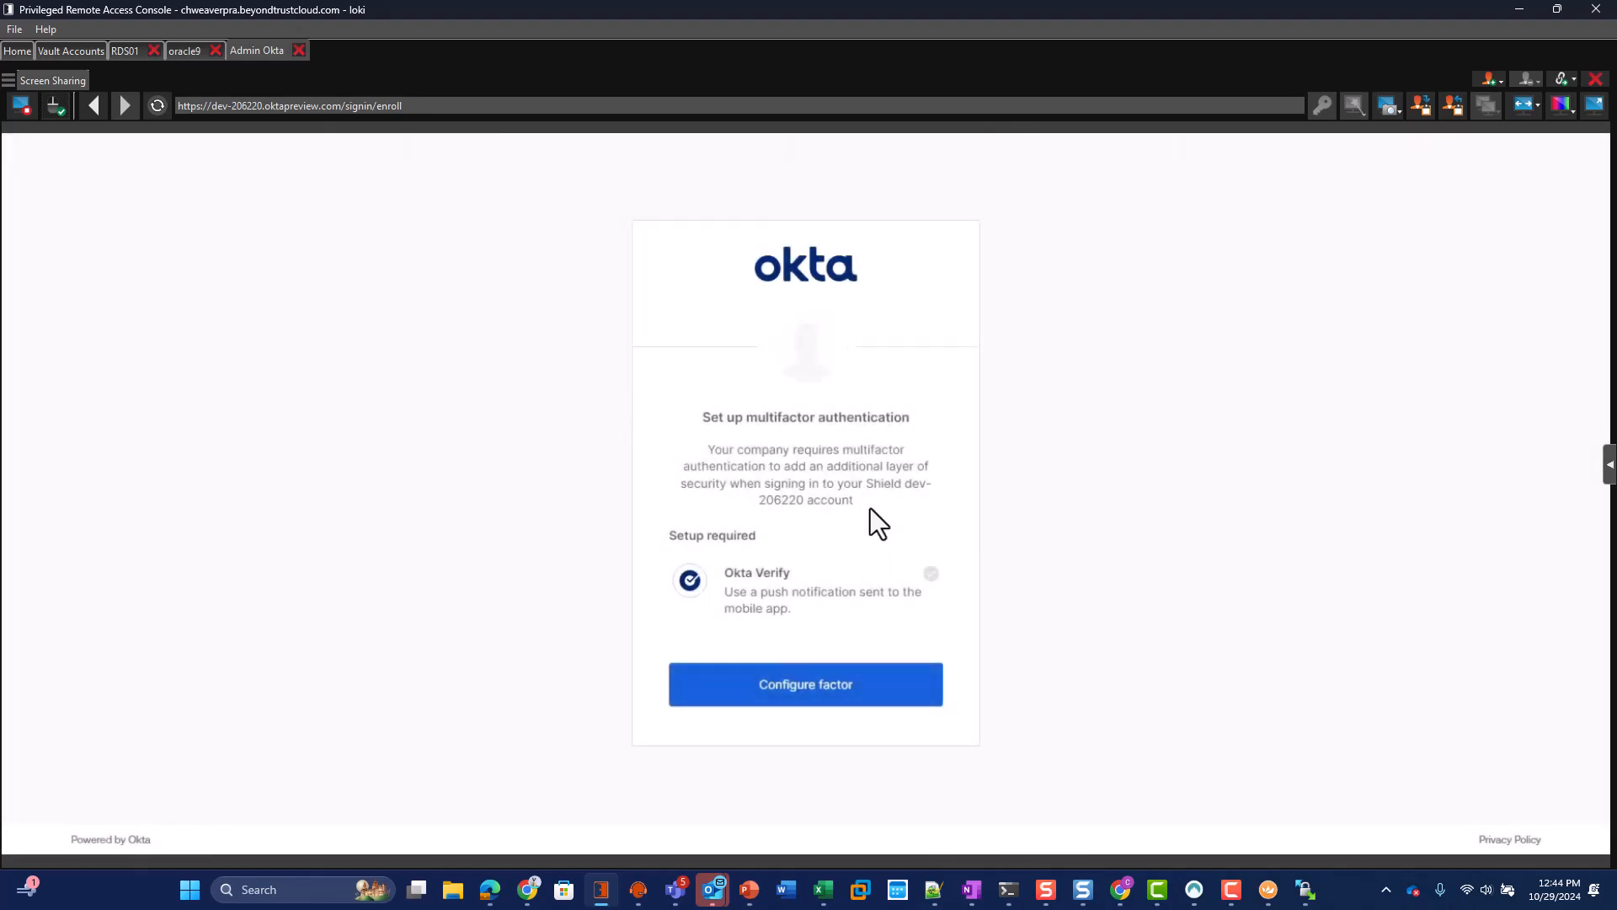
Step: Enroll Okta Verify for an iPhone as the required factor and finish the multifactor setup to reach the Okta admin dashboard
{"action": "left_click", "coordinate": [837, 687]}
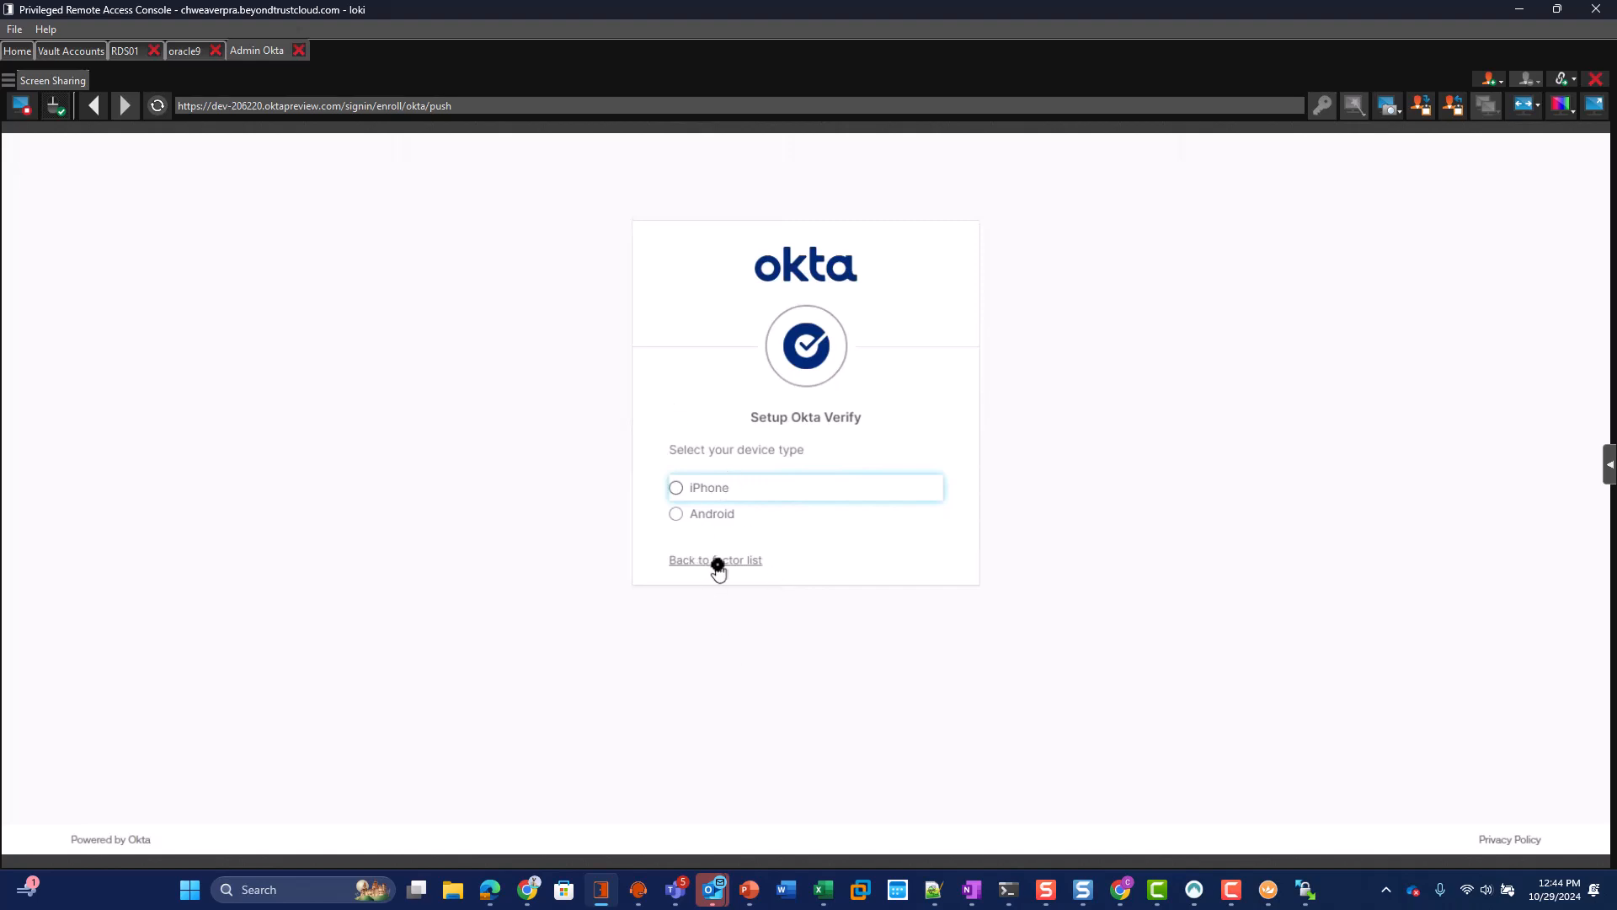
{"action": "left_click", "coordinate": [706, 491]}
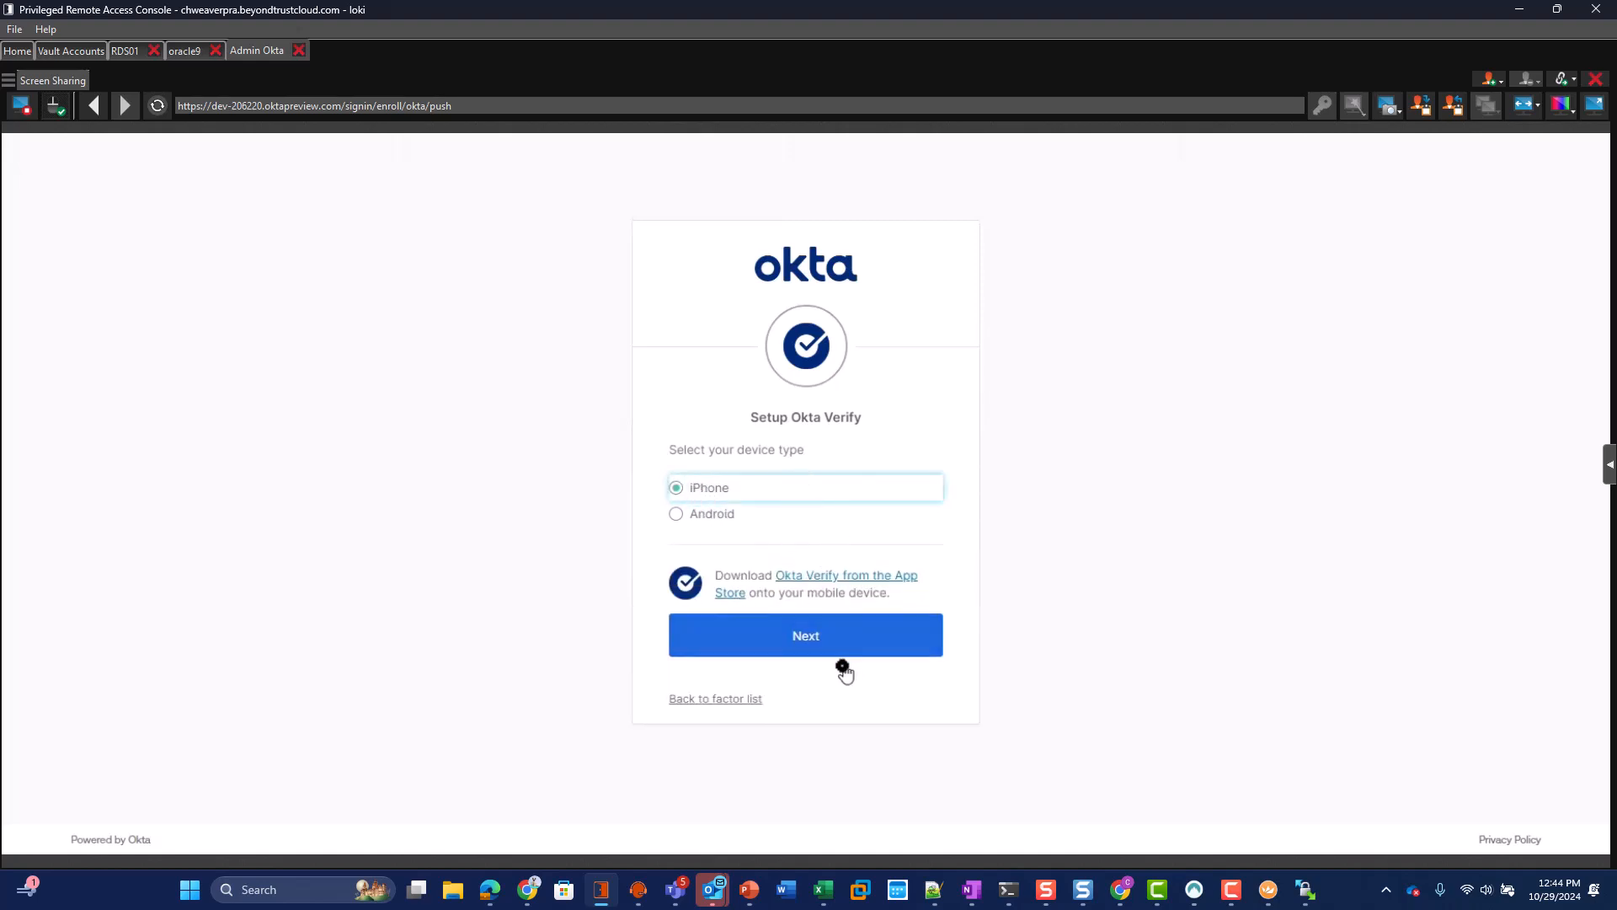
{"action": "left_click", "coordinate": [803, 636]}
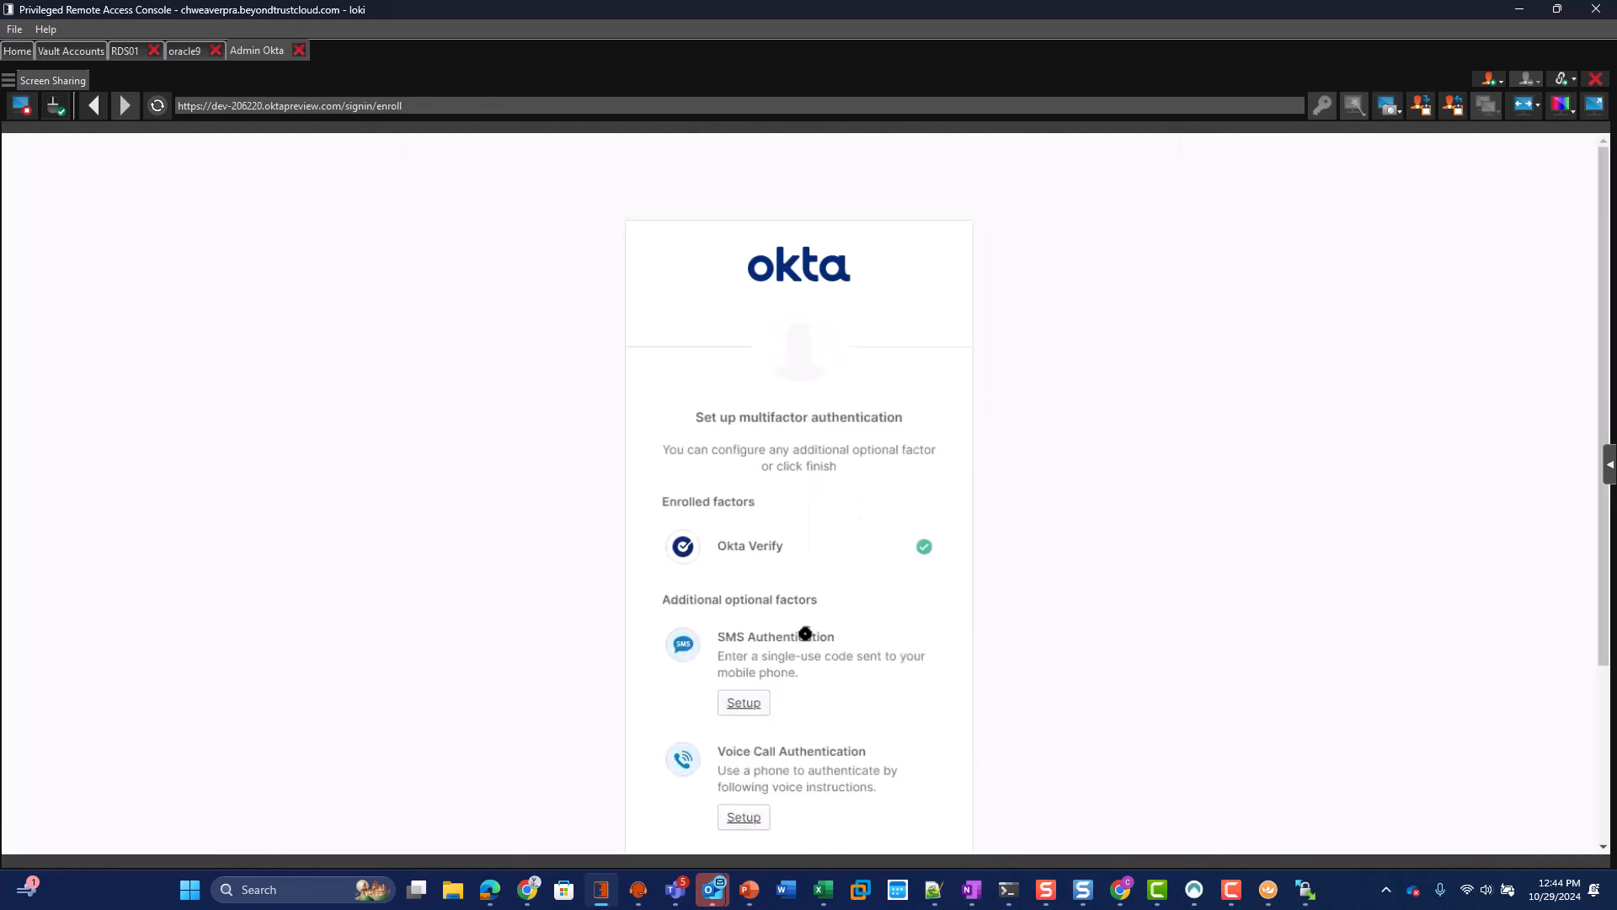
{"action": "scroll", "coordinate": [1077, 565], "scroll_direction": "down", "scroll_amount": 3}
{"action": "left_click", "coordinate": [822, 774]}
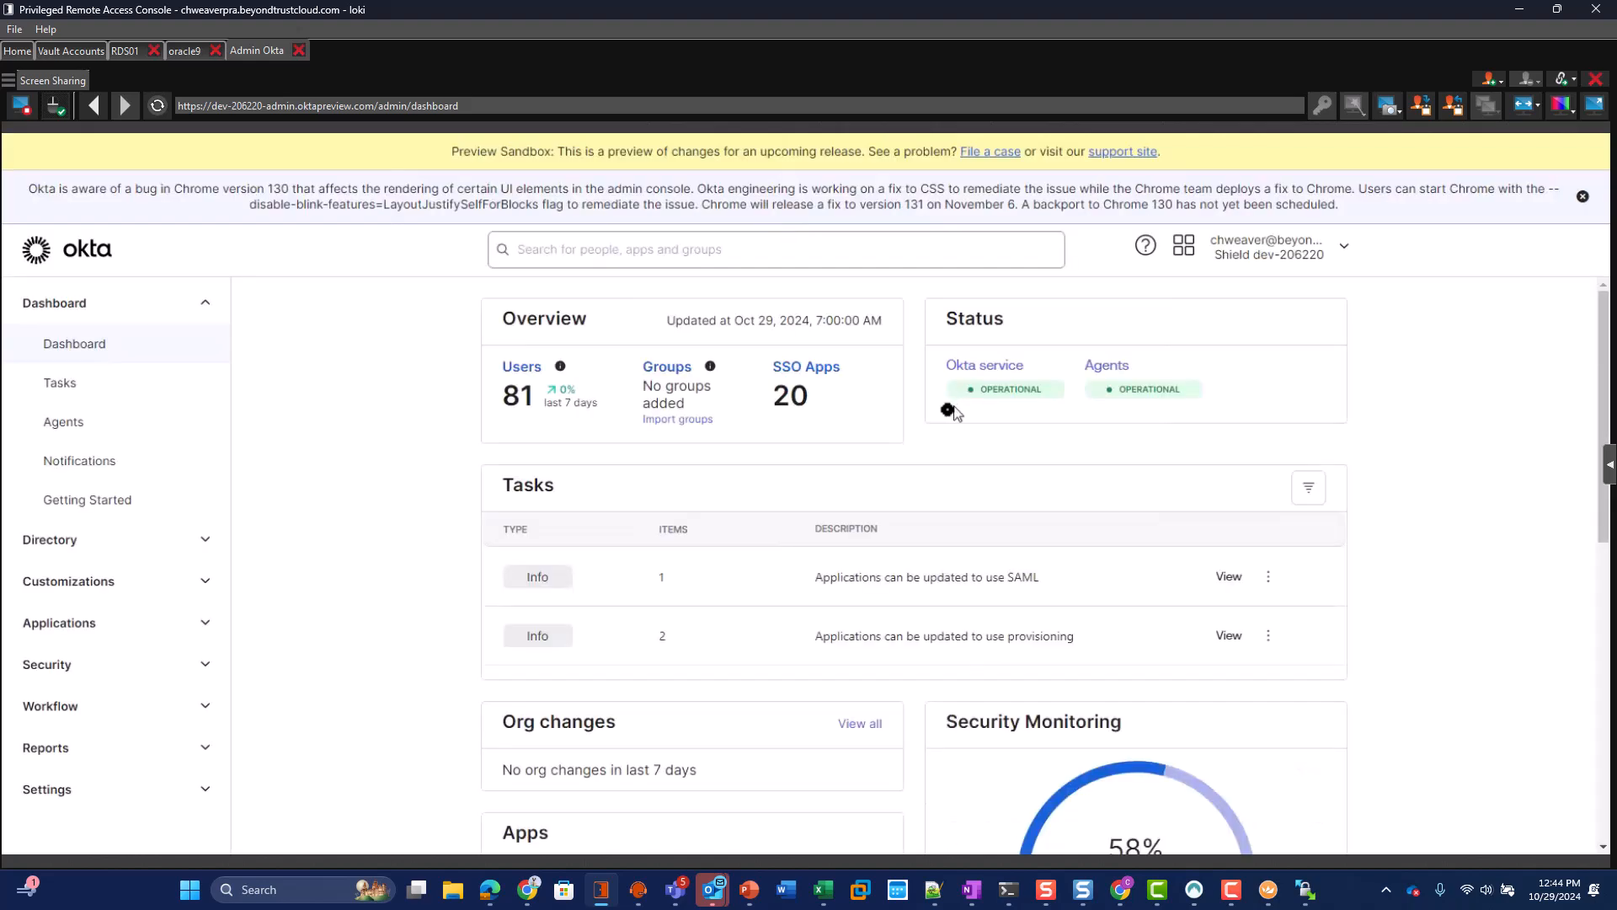
Step: Look over the signed-in account and the Okta admin dashboard's overview, app and security monitoring sections
{"action": "left_click", "coordinate": [1345, 245]}
{"action": "left_click", "coordinate": [1527, 352]}
{"action": "scroll", "coordinate": [1203, 457], "scroll_direction": "down", "scroll_amount": 4}
{"action": "scroll", "coordinate": [1203, 457], "scroll_direction": "down", "scroll_amount": 2}
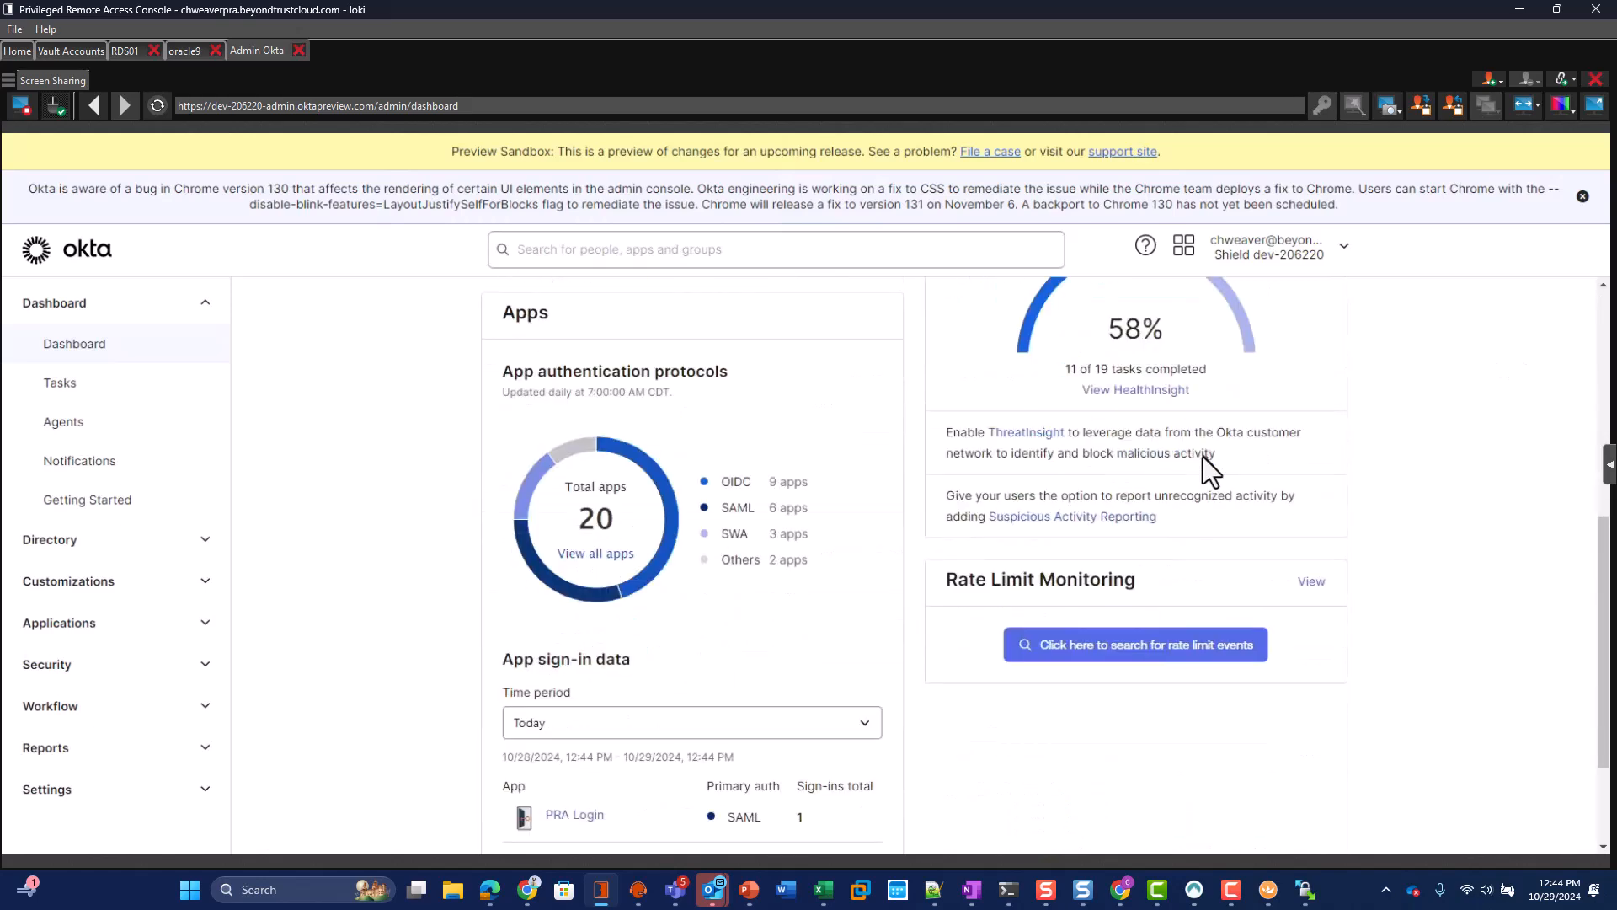
{"action": "scroll", "coordinate": [1203, 456], "scroll_direction": "up", "scroll_amount": 6}
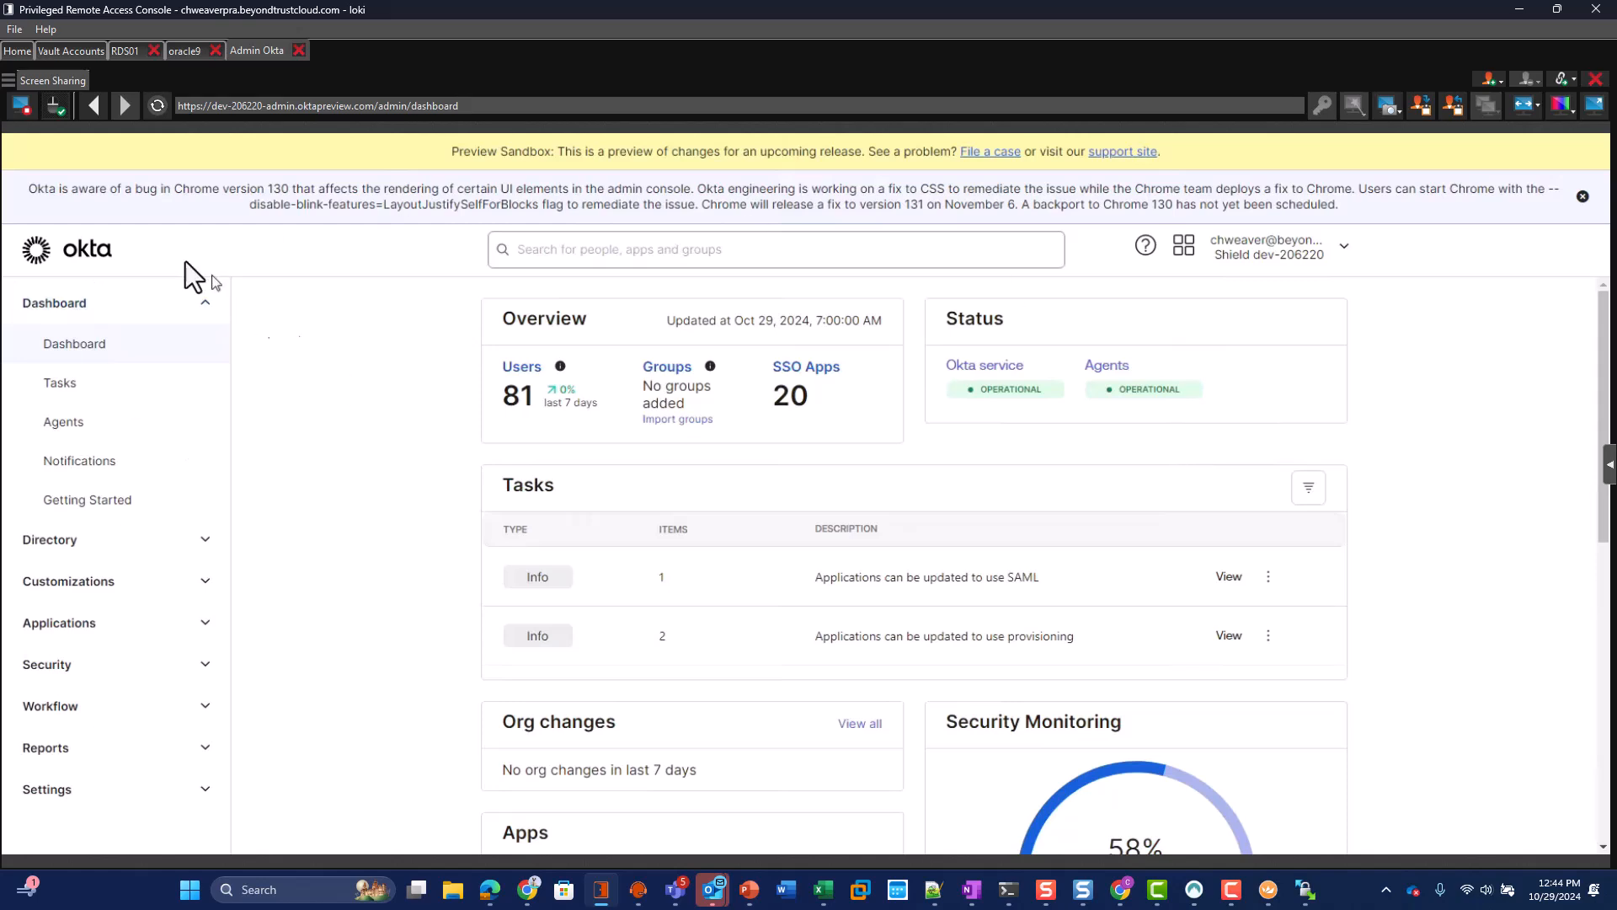
Step: Check the oracle9 session, then return to the Admin Okta session and end it
{"action": "left_click", "coordinate": [190, 53]}
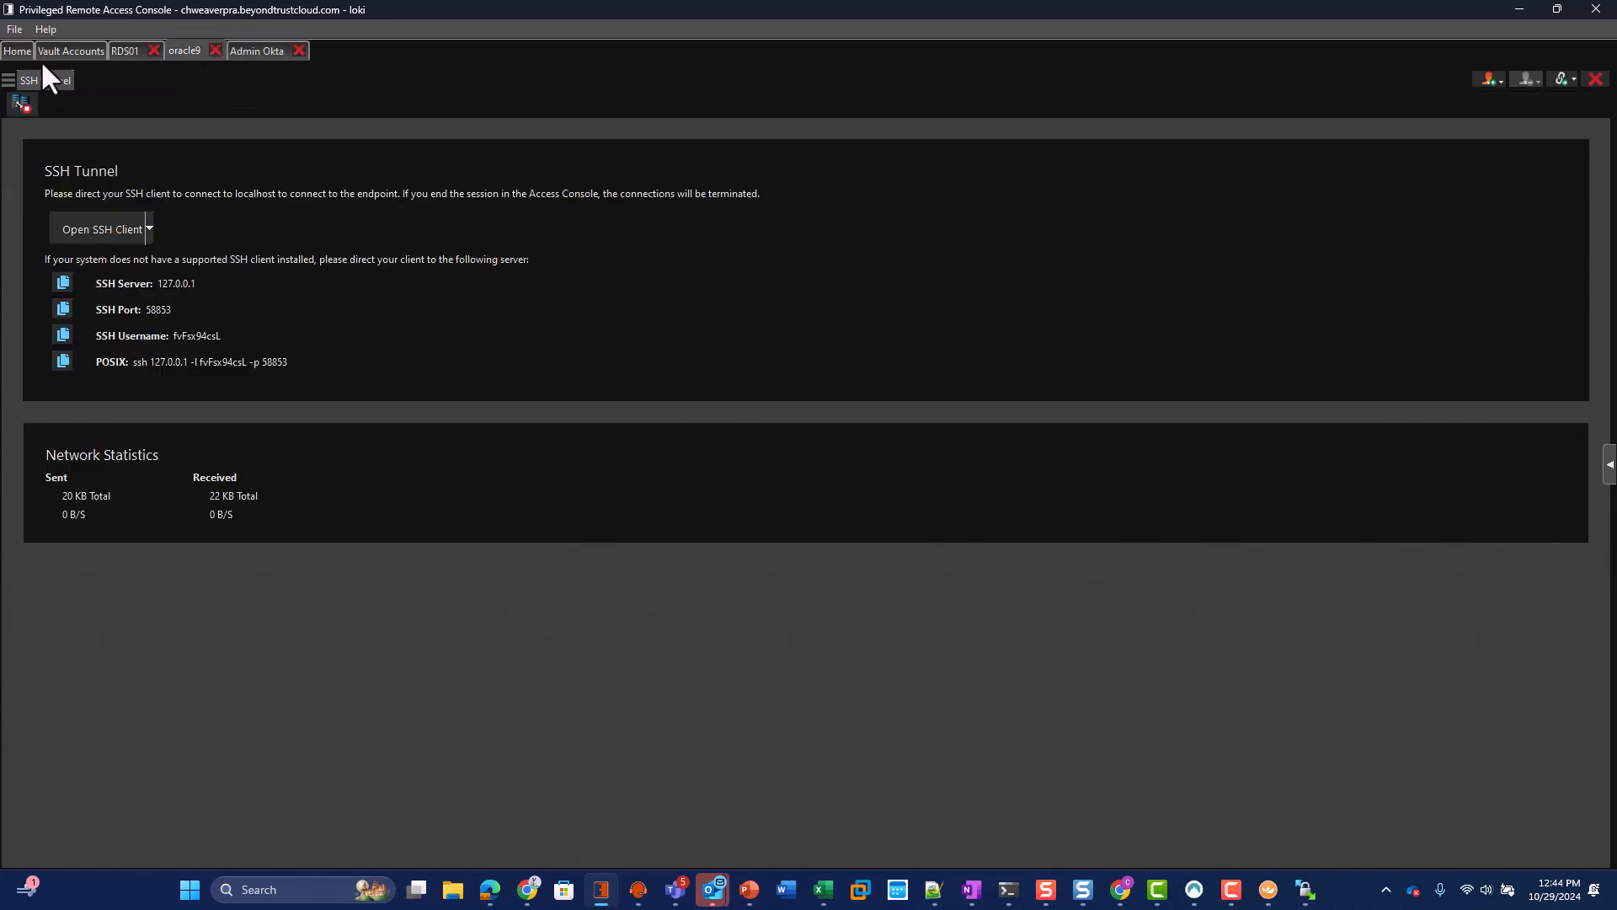
{"action": "left_click", "coordinate": [258, 52]}
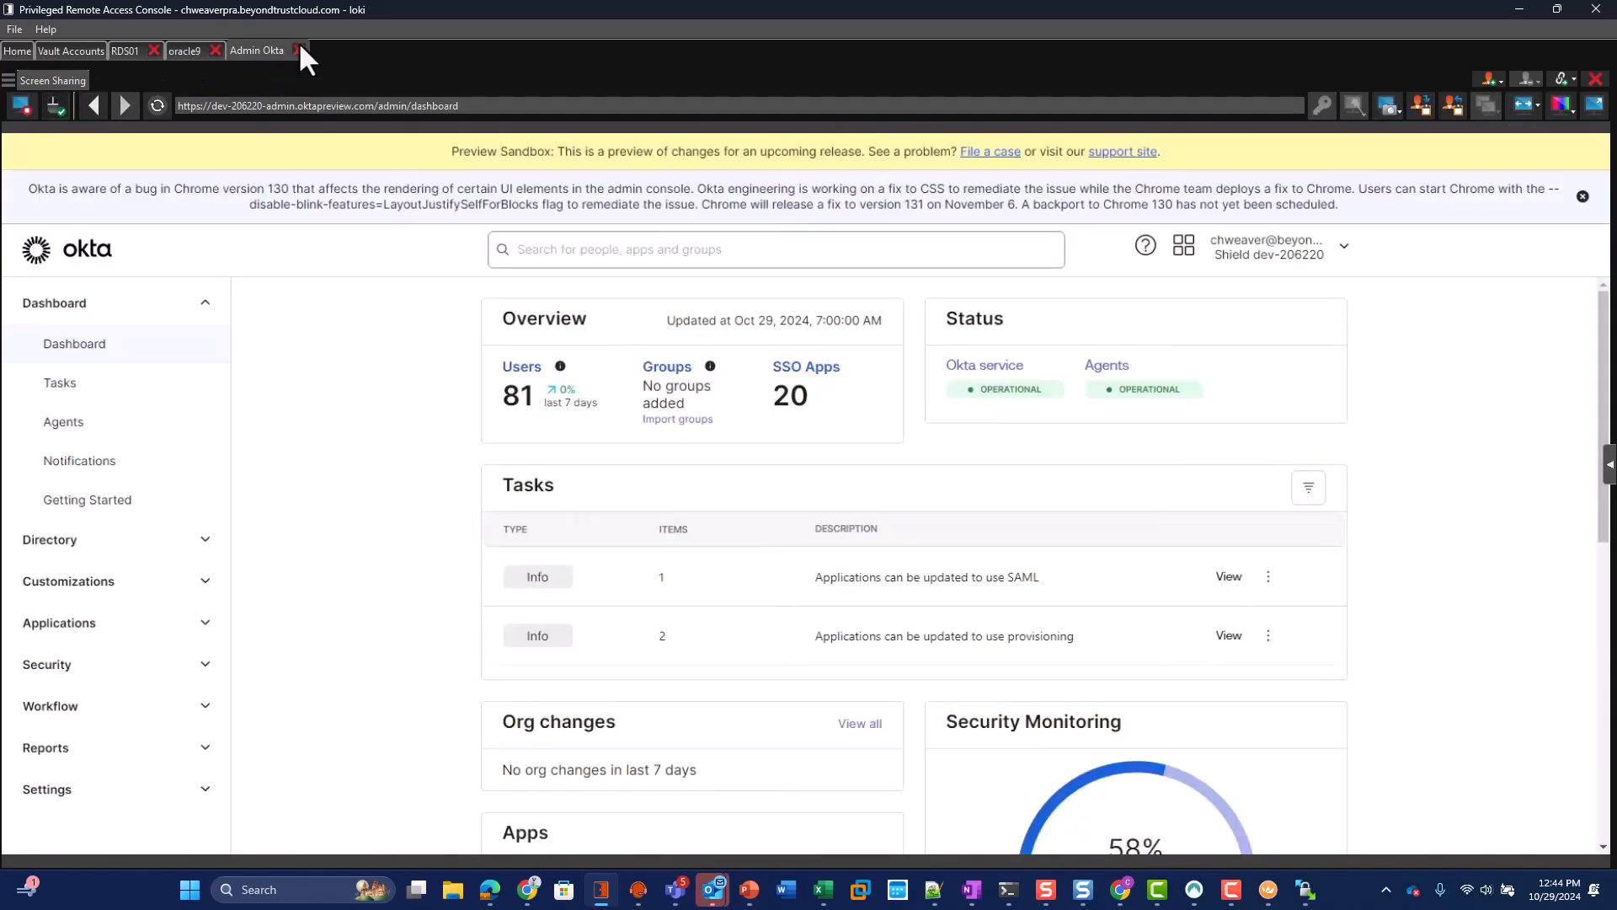
{"action": "left_click", "coordinate": [299, 51]}
{"action": "left_click", "coordinate": [831, 470]}
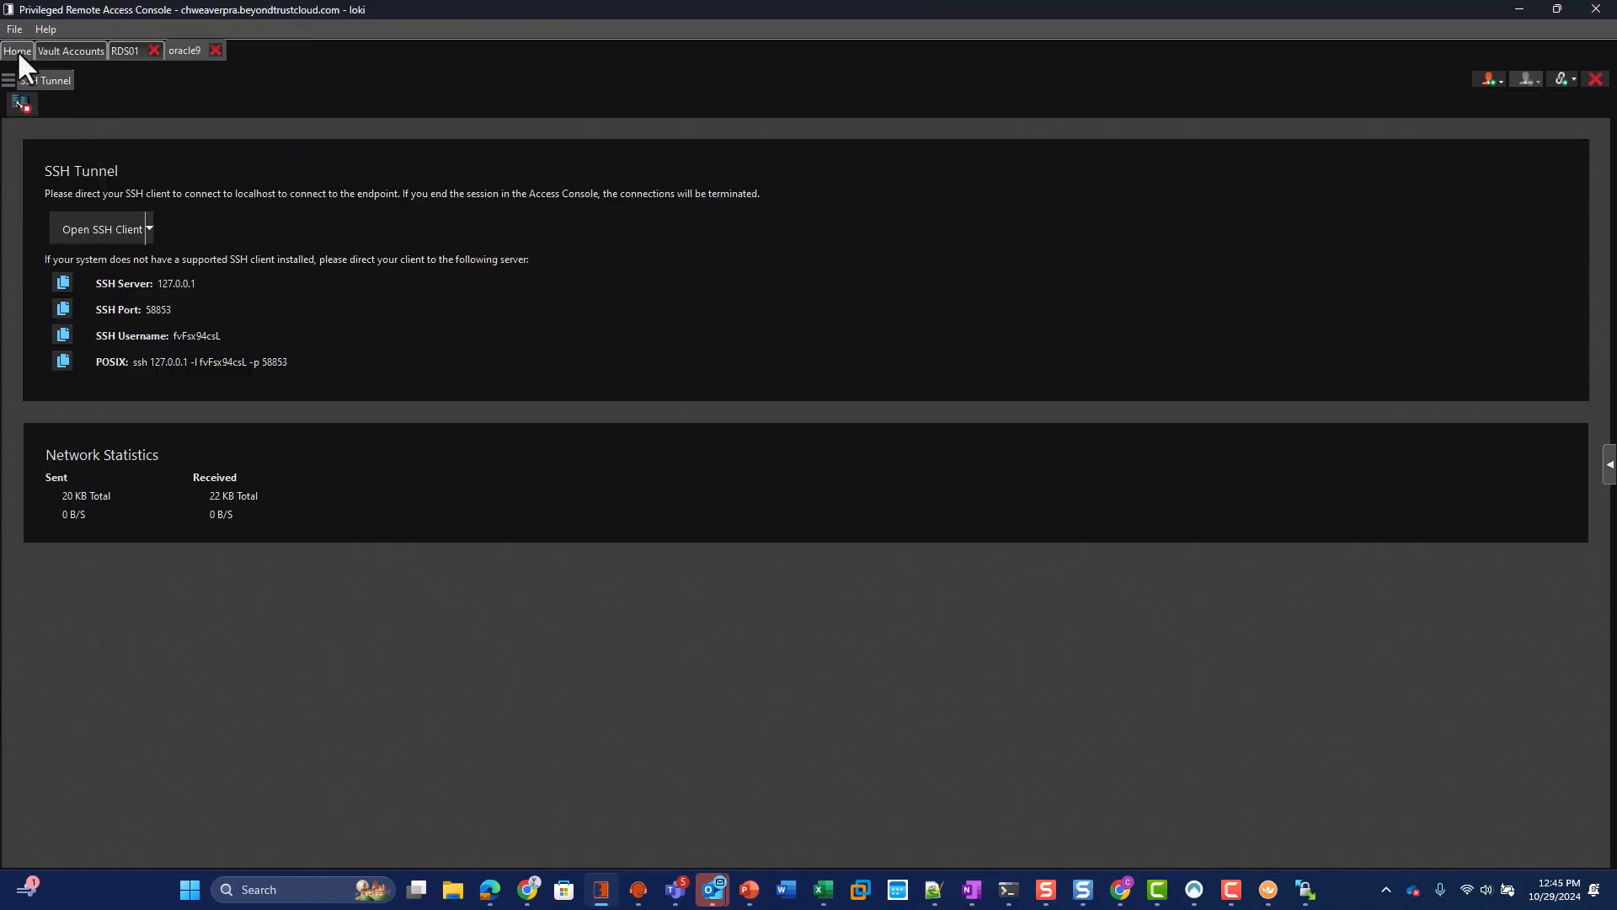
Step: Compare the details and jump policies of the Vendor group's items, including Github Admin, ubuntu20, Suse15, RDS01, SQL01 and SCCM
{"action": "left_click", "coordinate": [17, 52]}
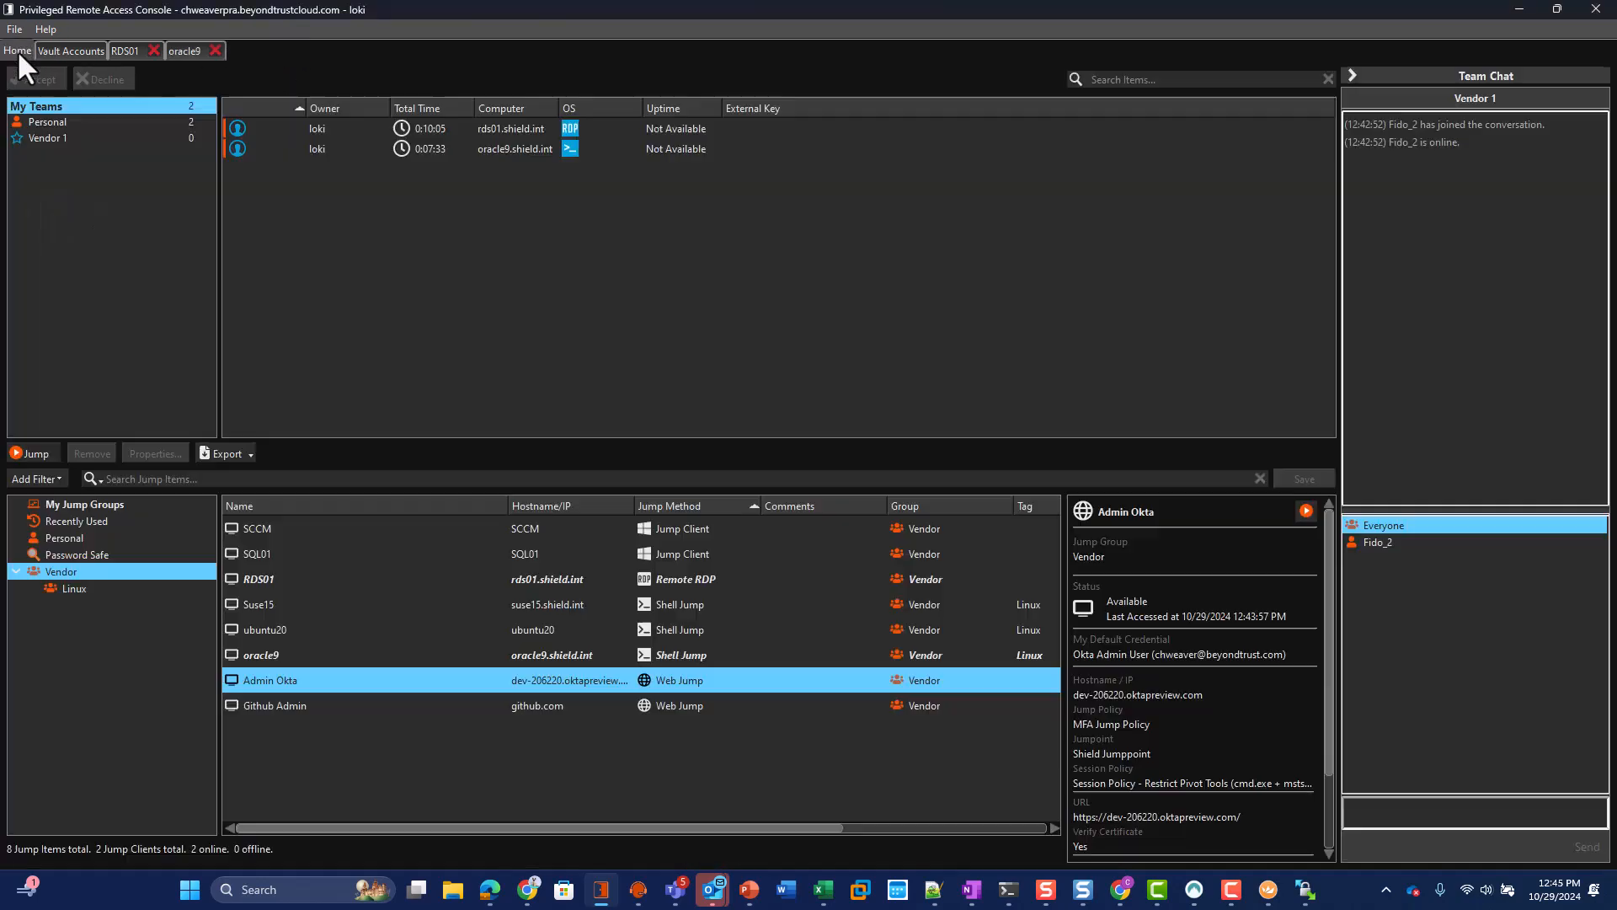
{"action": "left_click", "coordinate": [402, 708]}
{"action": "scroll", "coordinate": [1177, 755], "scroll_direction": "down", "scroll_amount": 2}
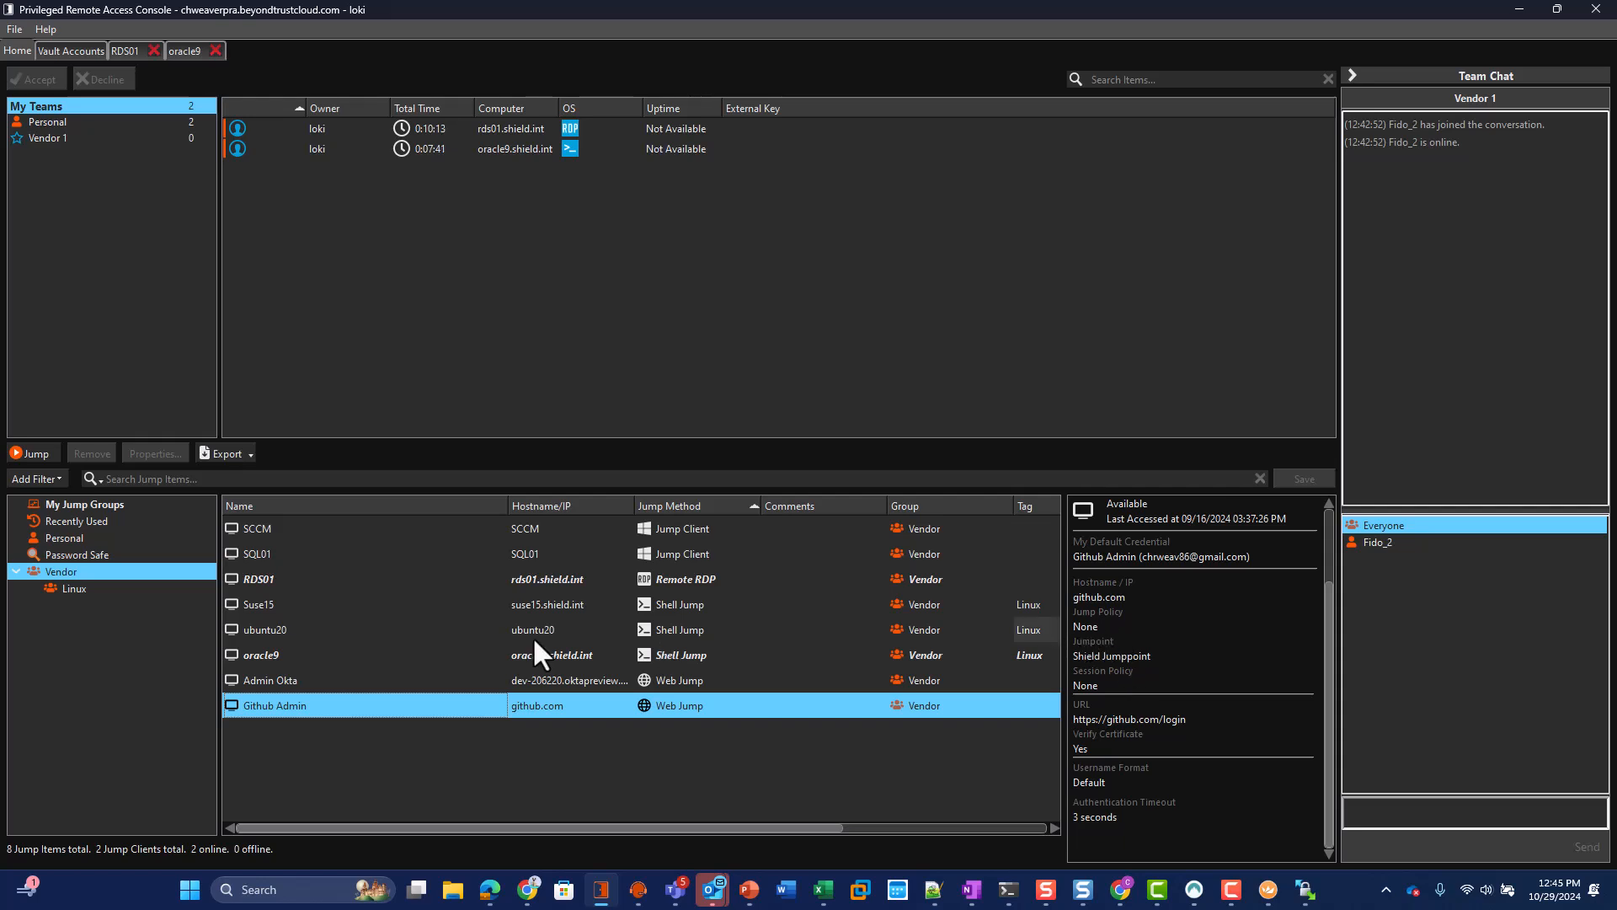
{"action": "left_click", "coordinate": [277, 632]}
{"action": "left_click", "coordinate": [291, 605]}
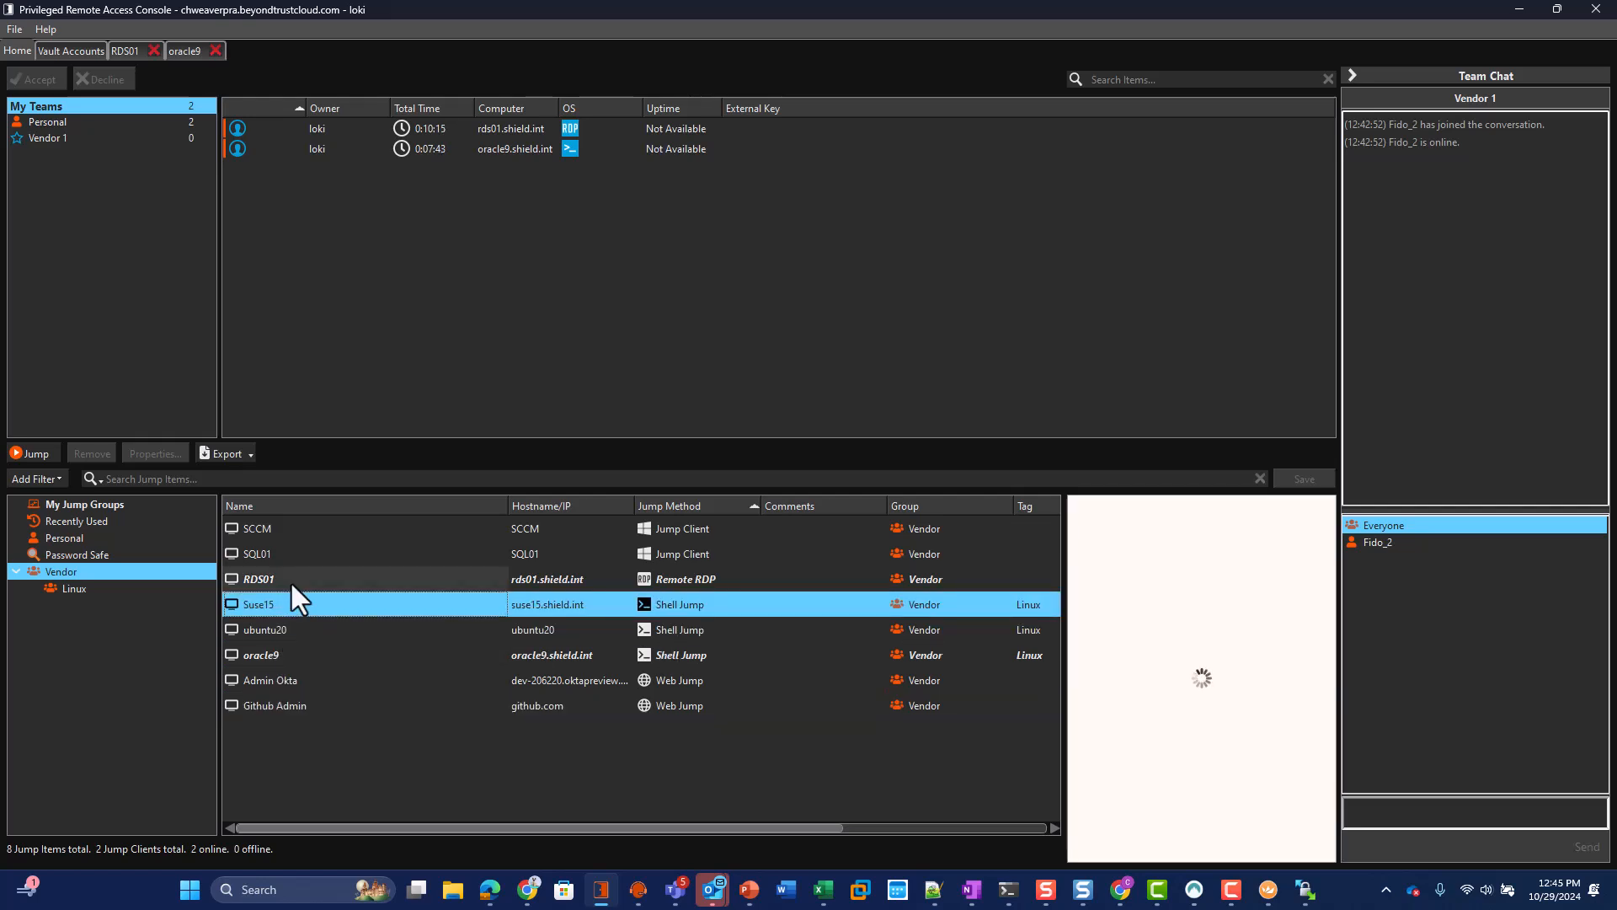
{"action": "left_click", "coordinate": [286, 582]}
{"action": "left_click", "coordinate": [308, 553]}
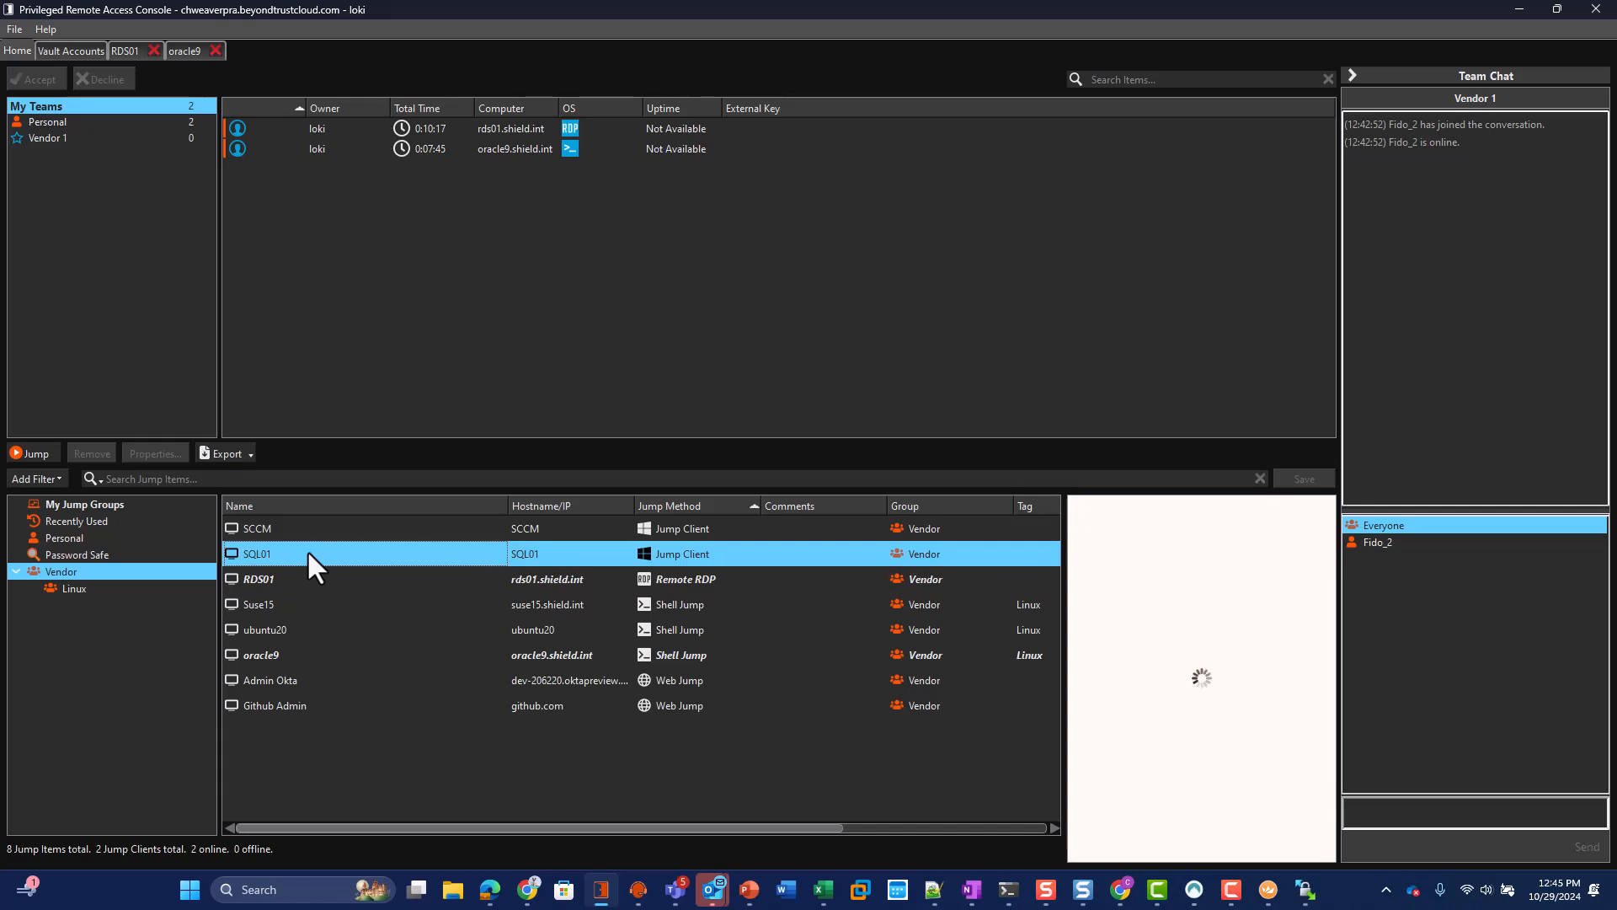
{"action": "left_click", "coordinate": [305, 529]}
{"action": "left_click", "coordinate": [295, 578]}
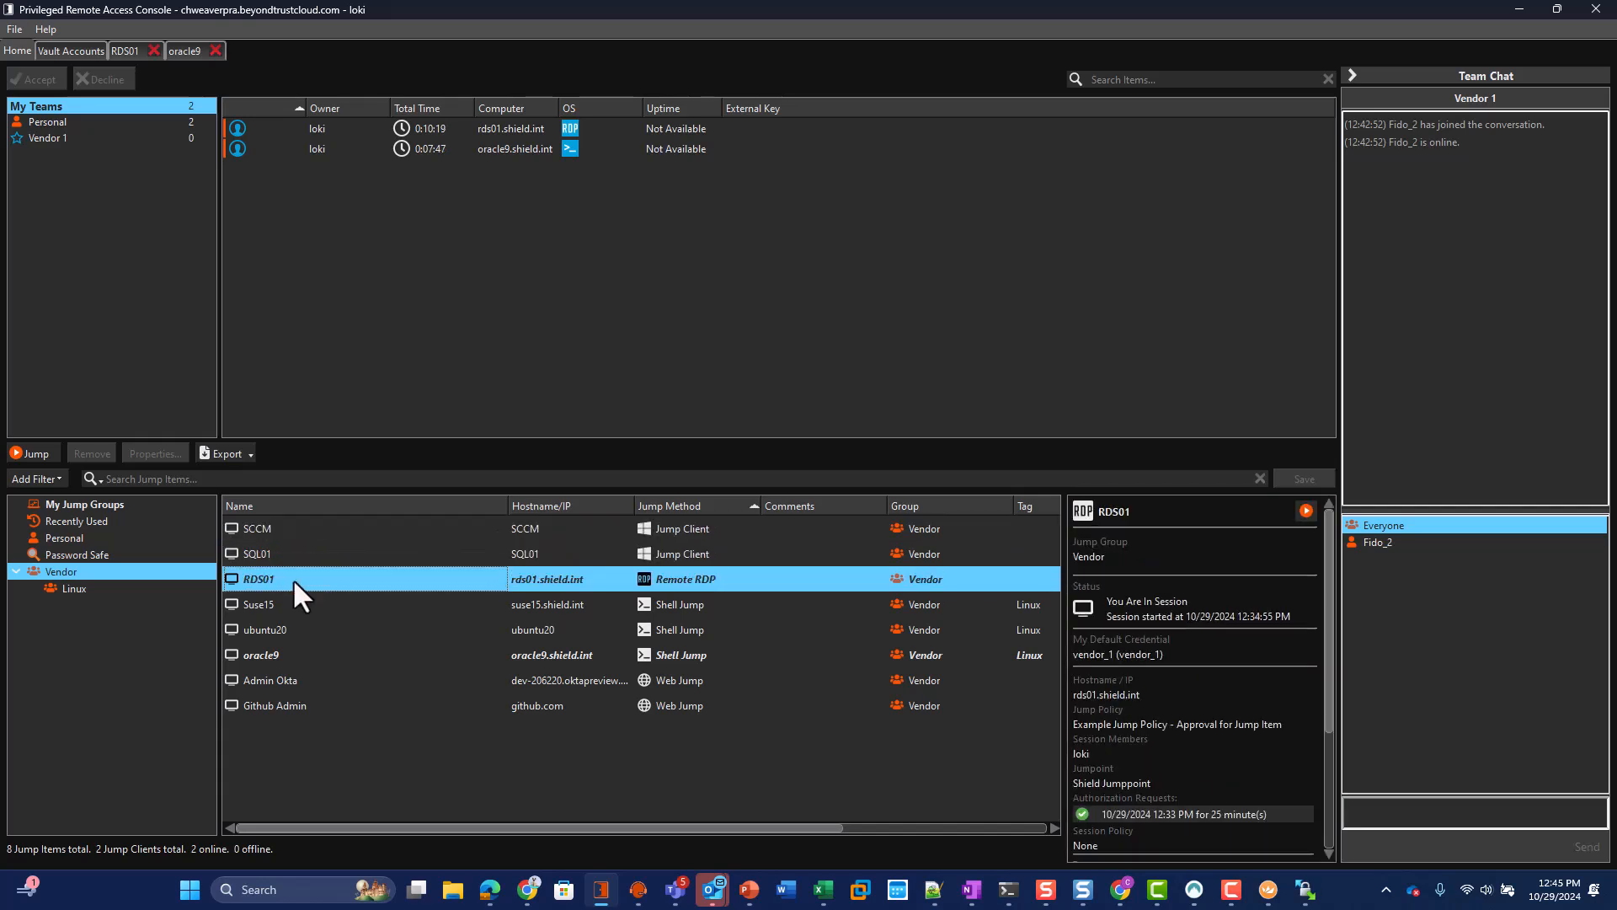
{"action": "left_click", "coordinate": [285, 599]}
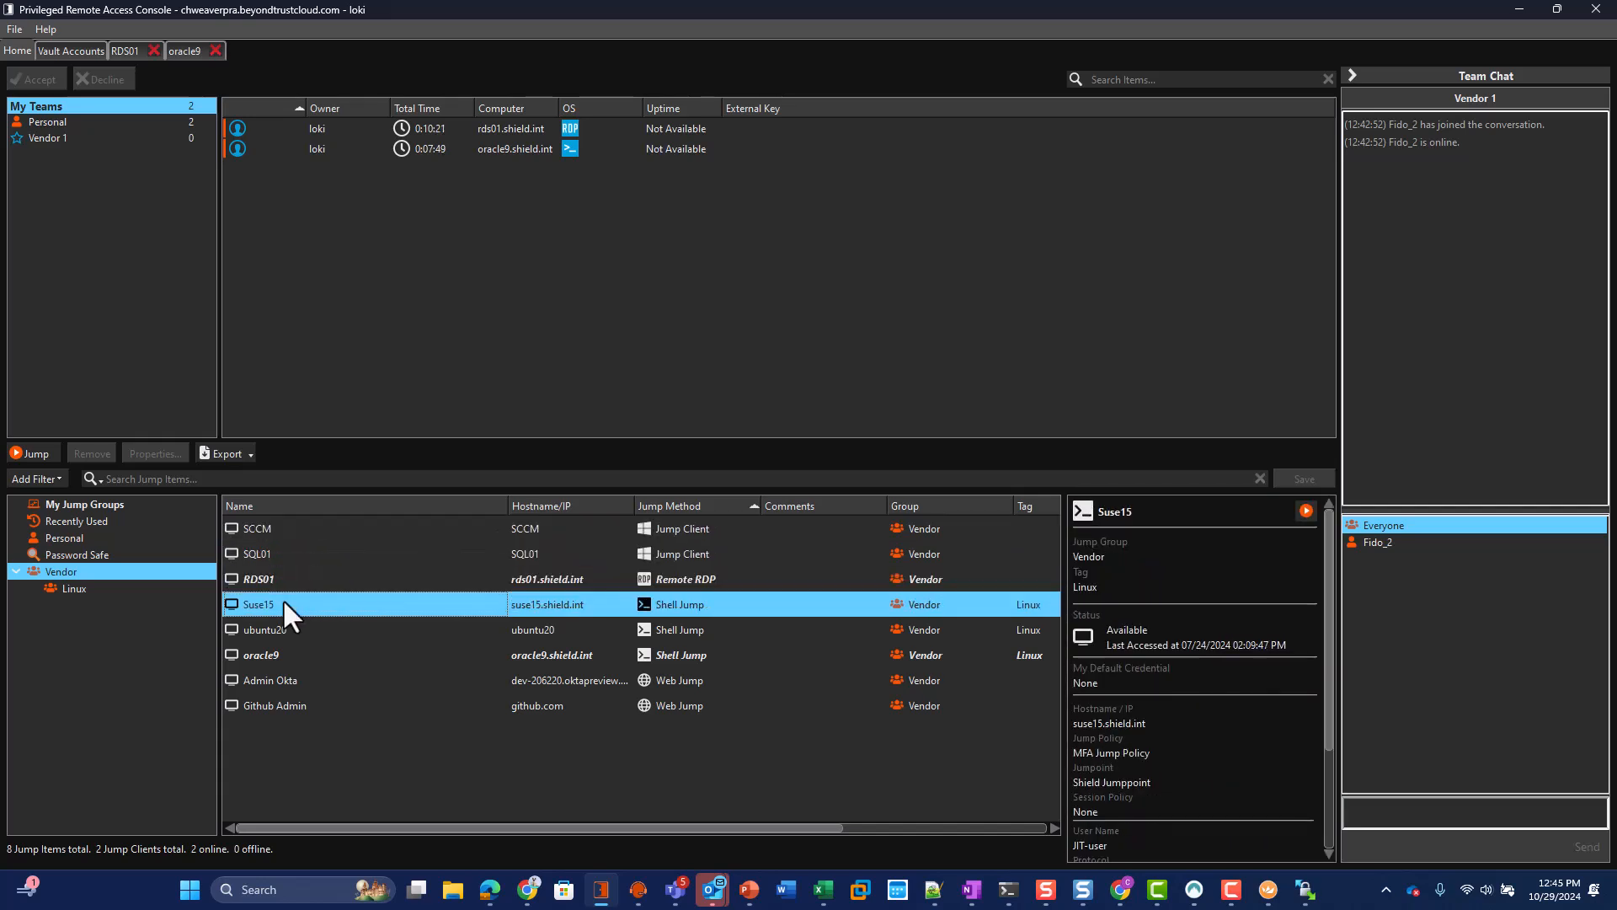
{"action": "left_click", "coordinate": [301, 554]}
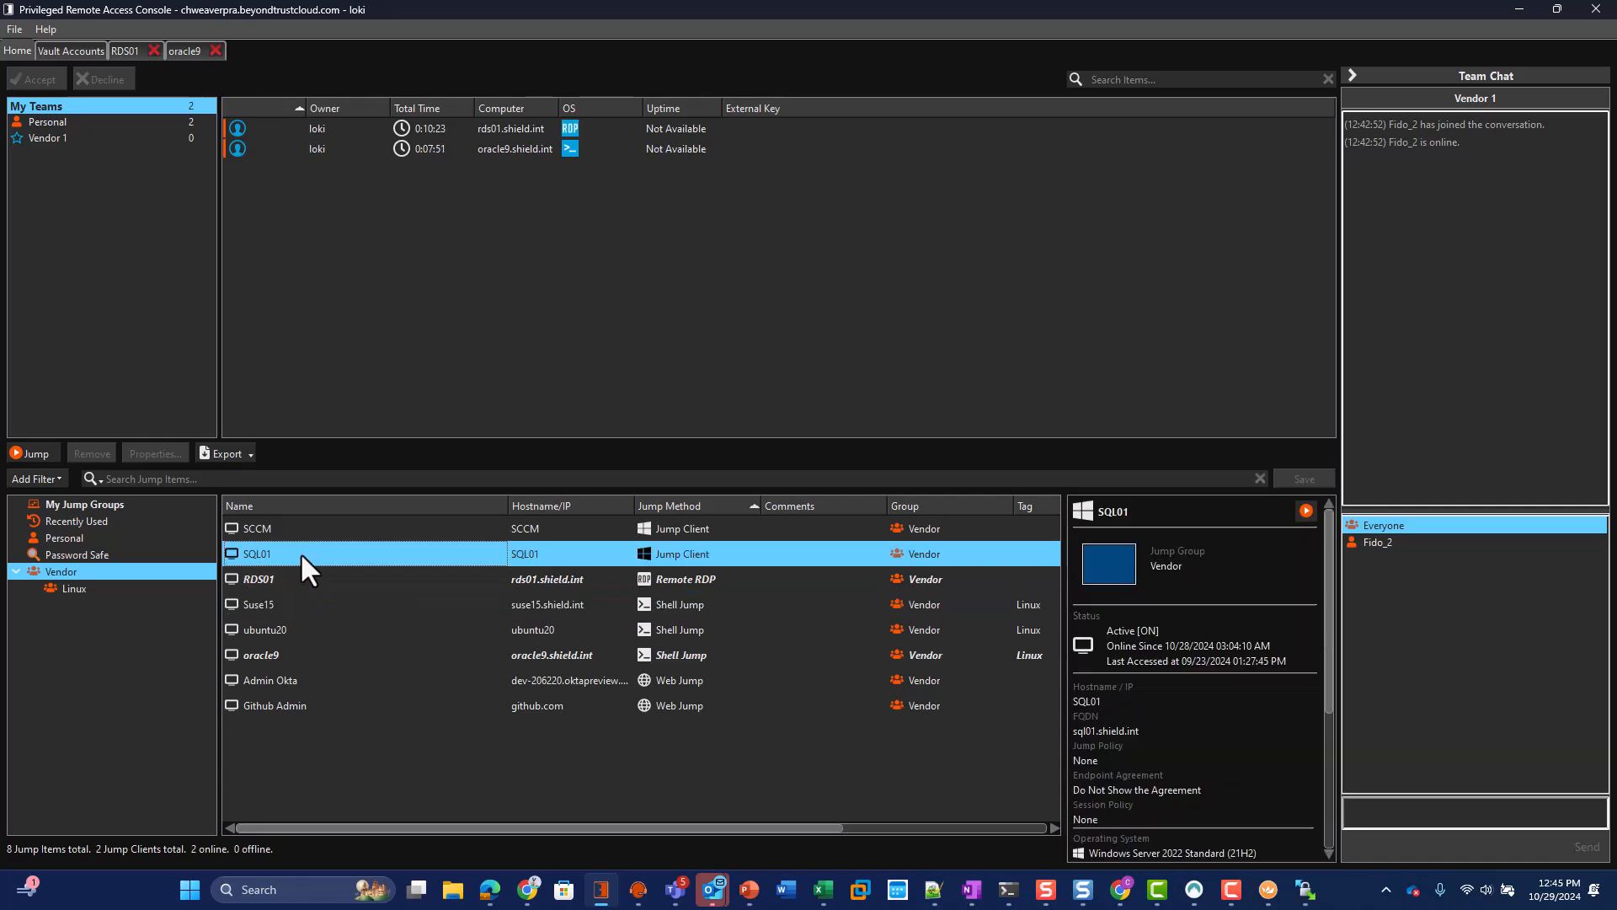
{"action": "scroll", "coordinate": [1149, 725], "scroll_direction": "down", "scroll_amount": 5}
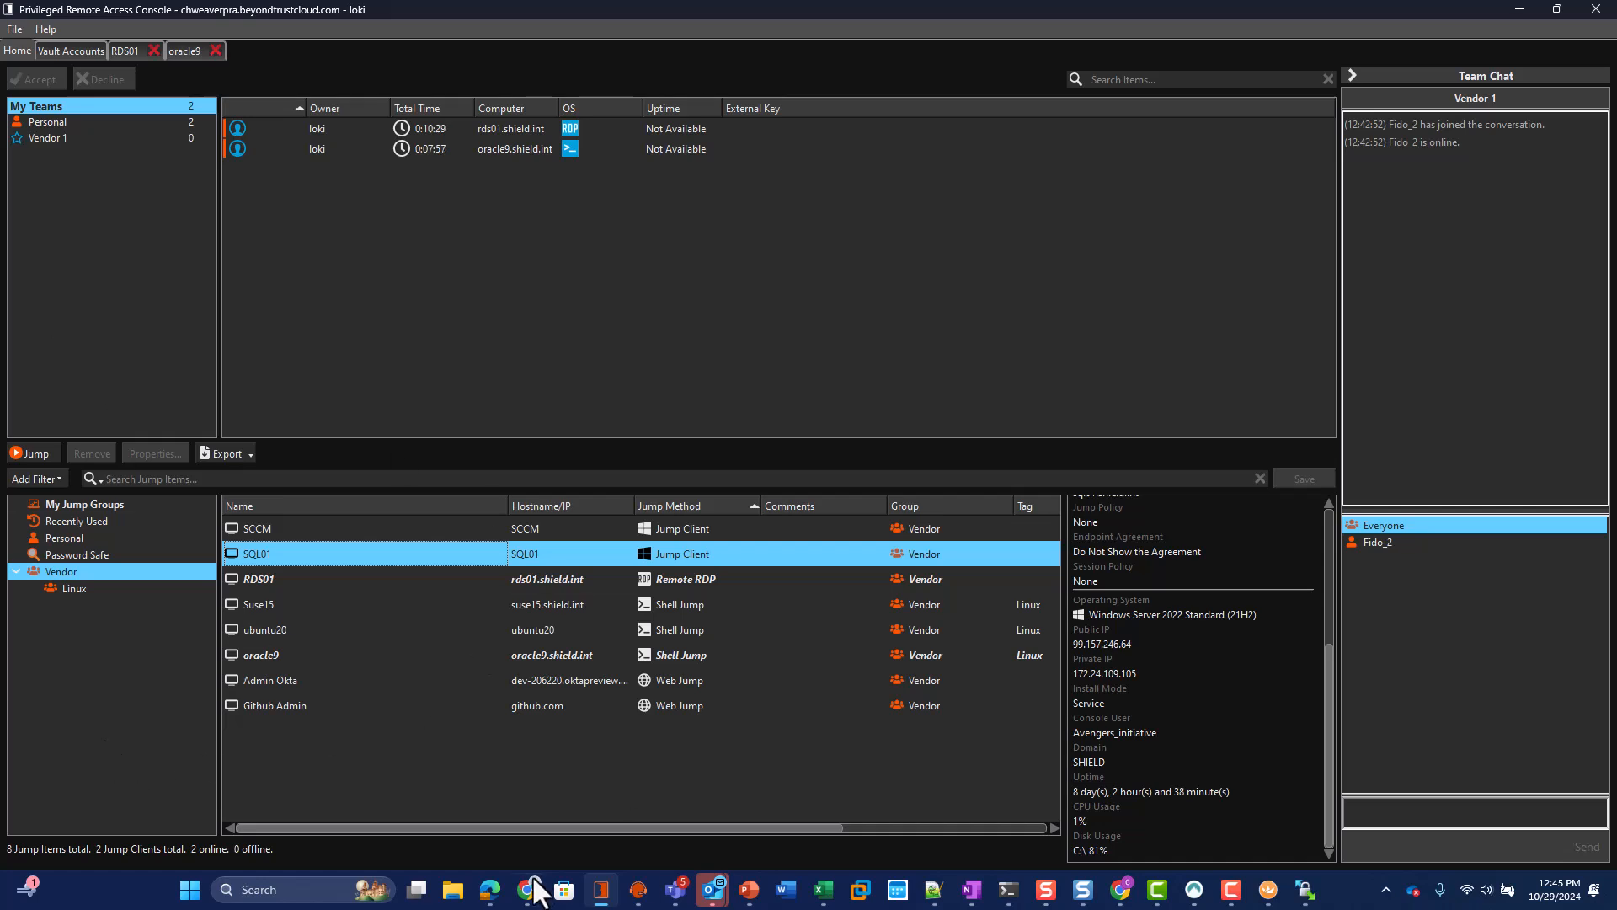
Step: In the Privileged Web Access Console, set SCCM's jump policy to "Example Jump Policy - Notification", save it and show SCCM's details
{"action": "left_click", "coordinate": [496, 893]}
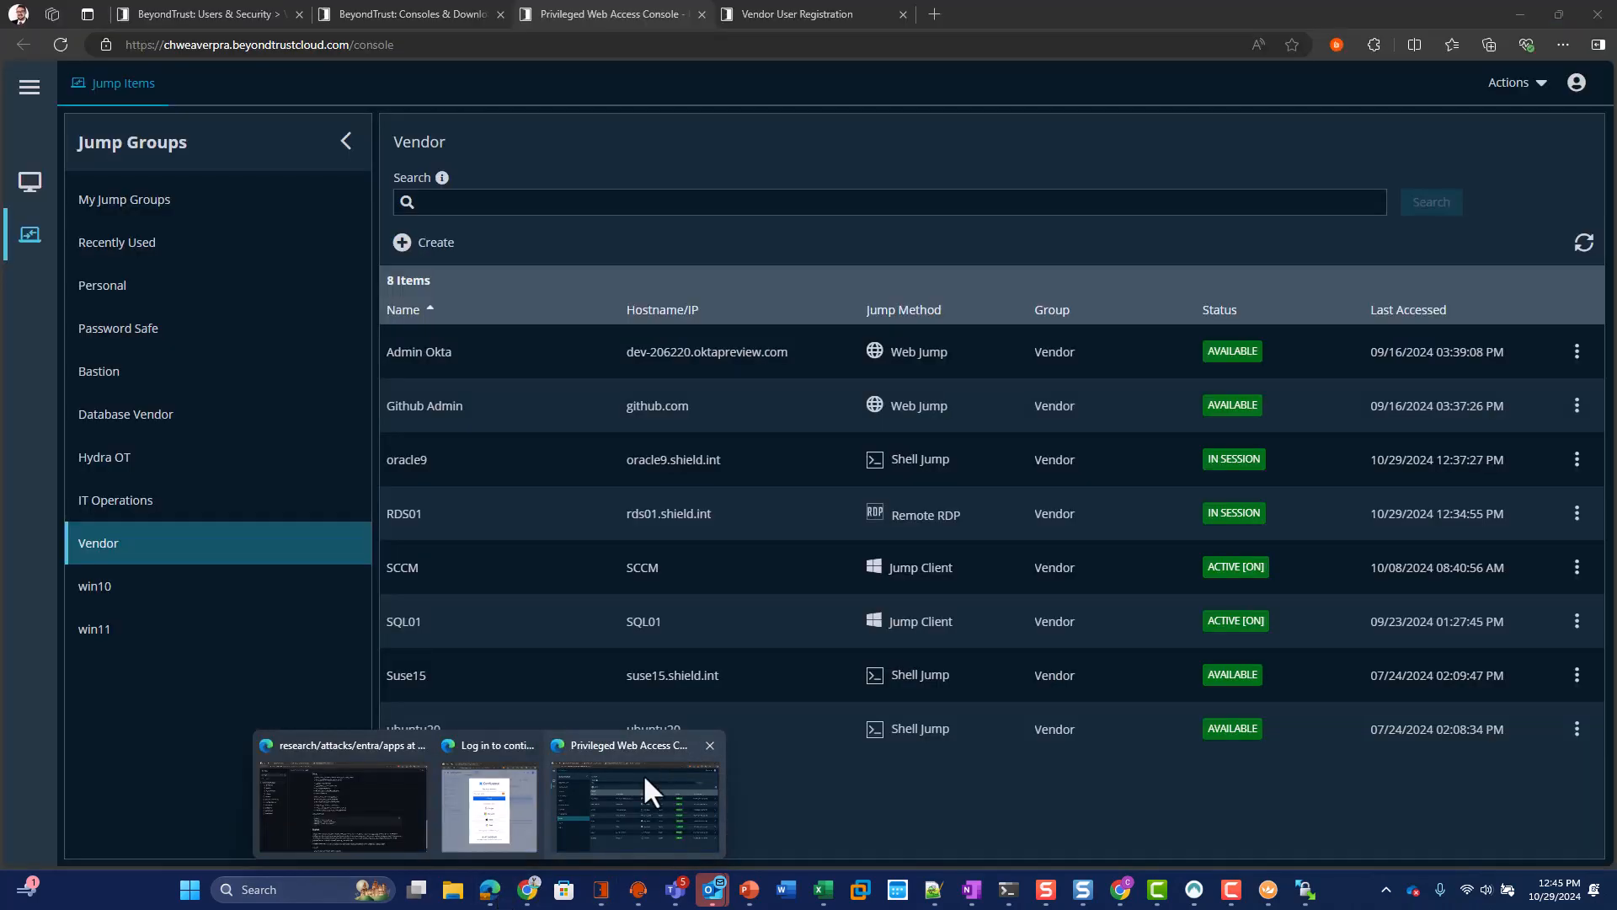
{"action": "left_click", "coordinate": [645, 779]}
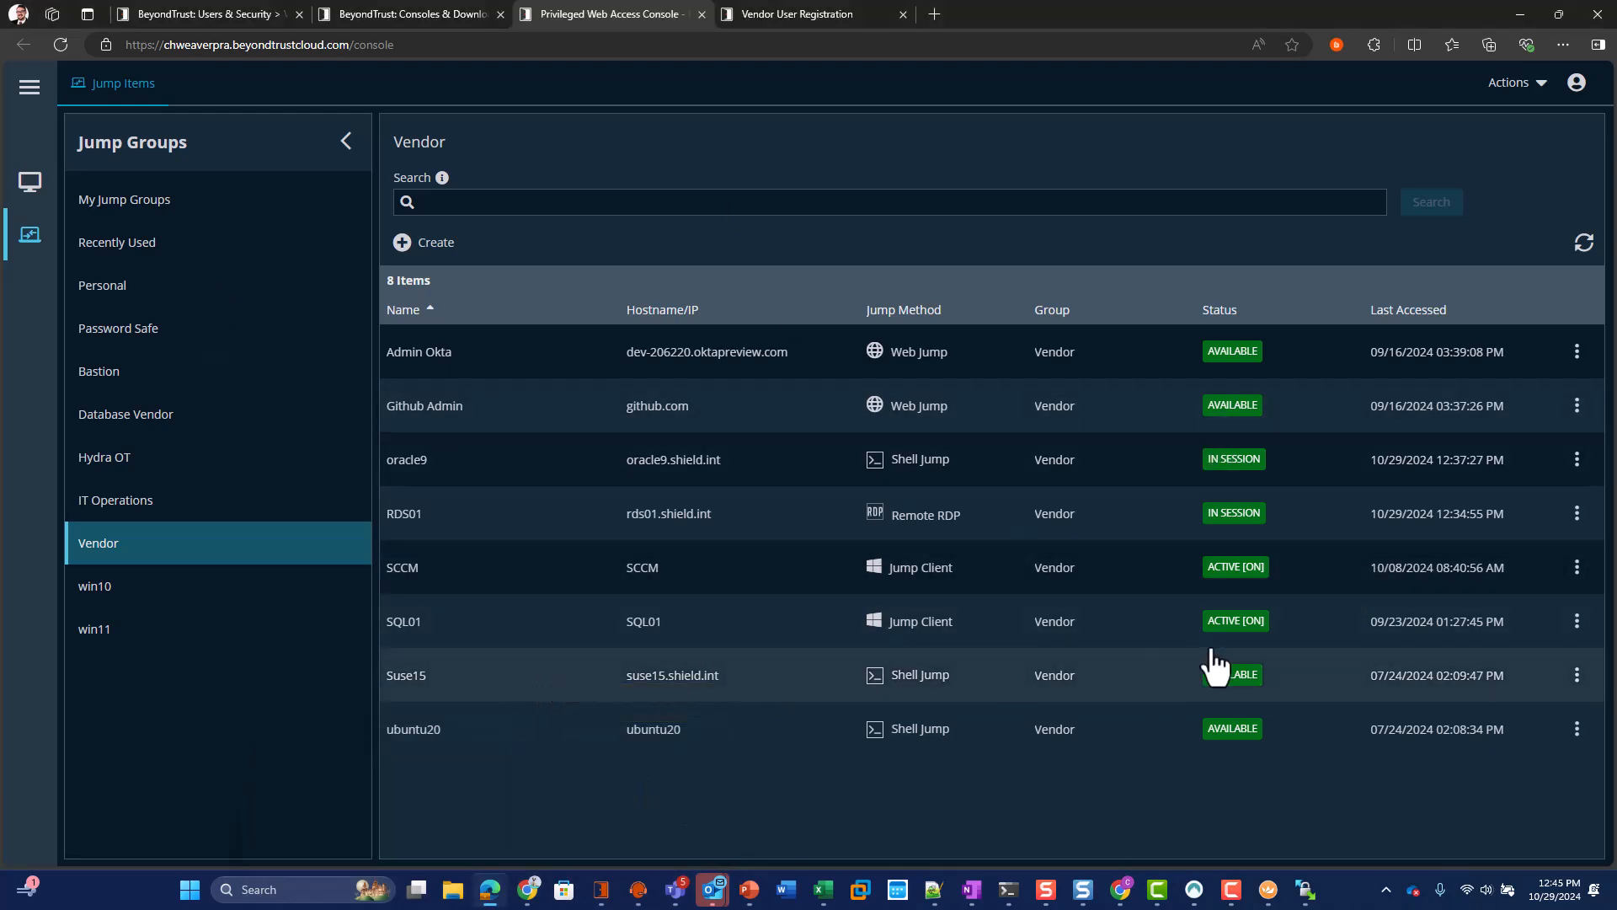
{"action": "left_click", "coordinate": [1572, 579]}
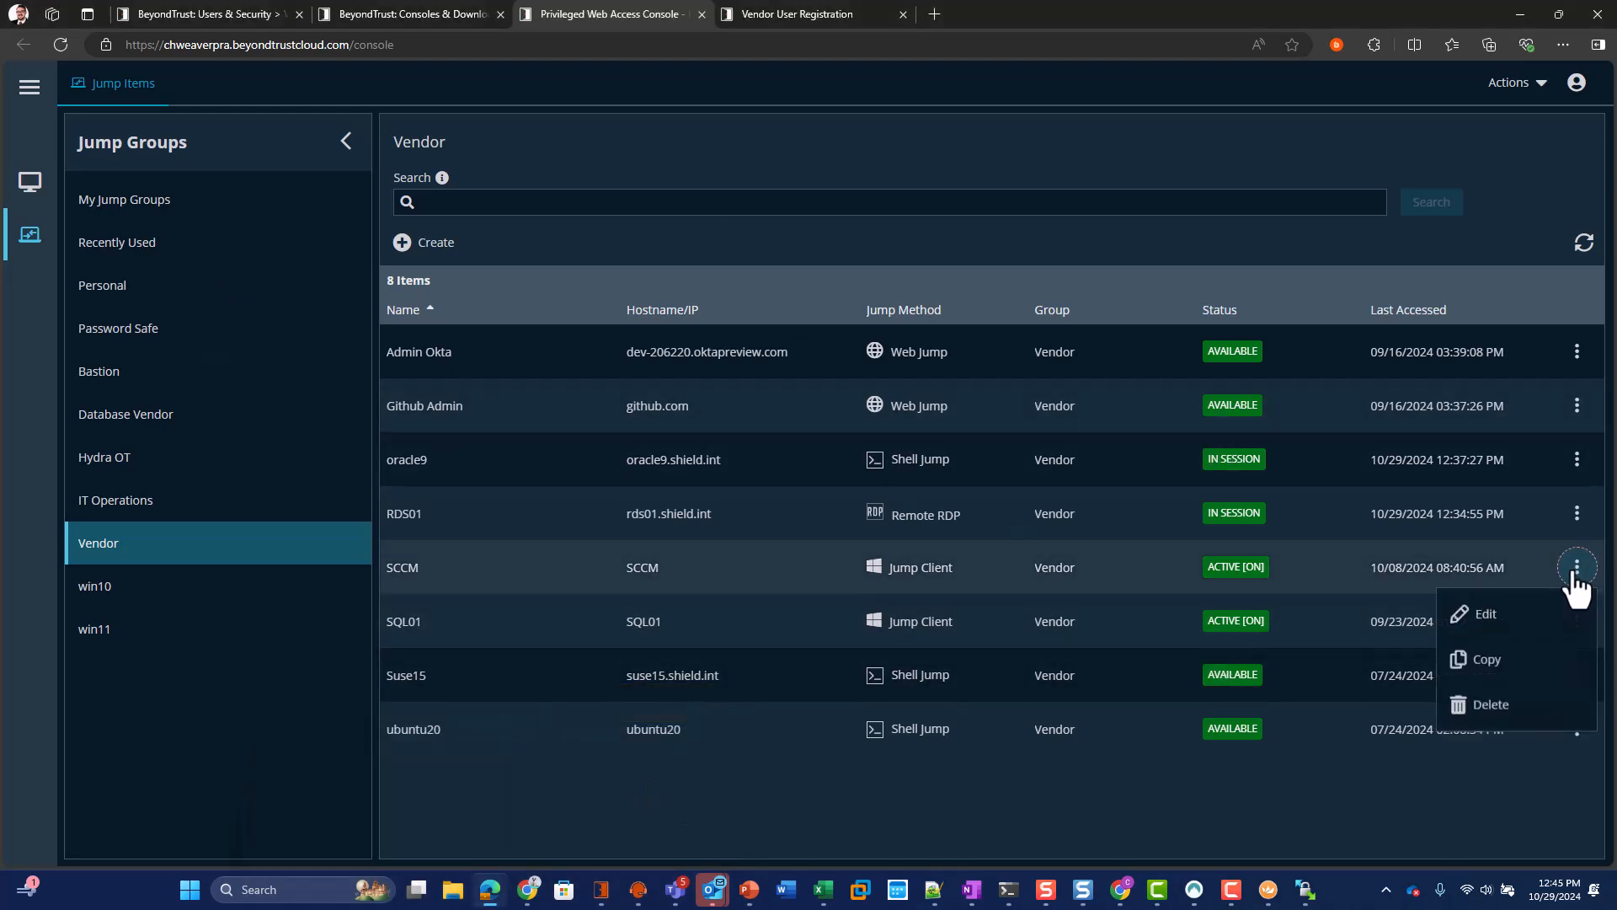
{"action": "left_click", "coordinate": [1465, 614]}
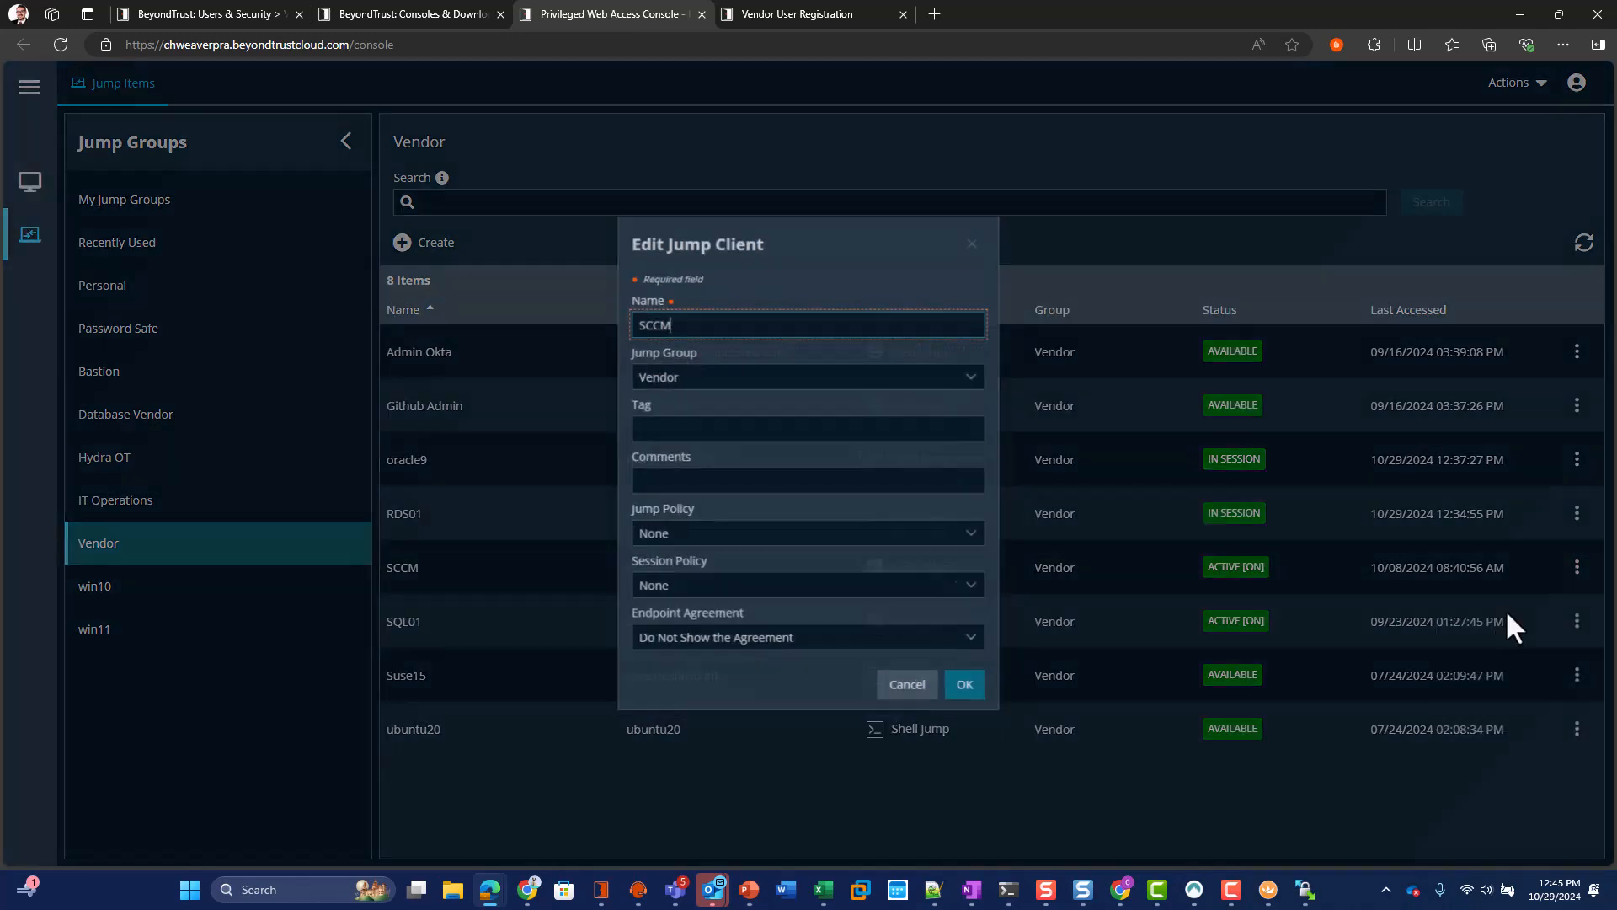
{"action": "left_click", "coordinate": [758, 541]}
{"action": "scroll", "coordinate": [743, 615], "scroll_direction": "down", "scroll_amount": 1}
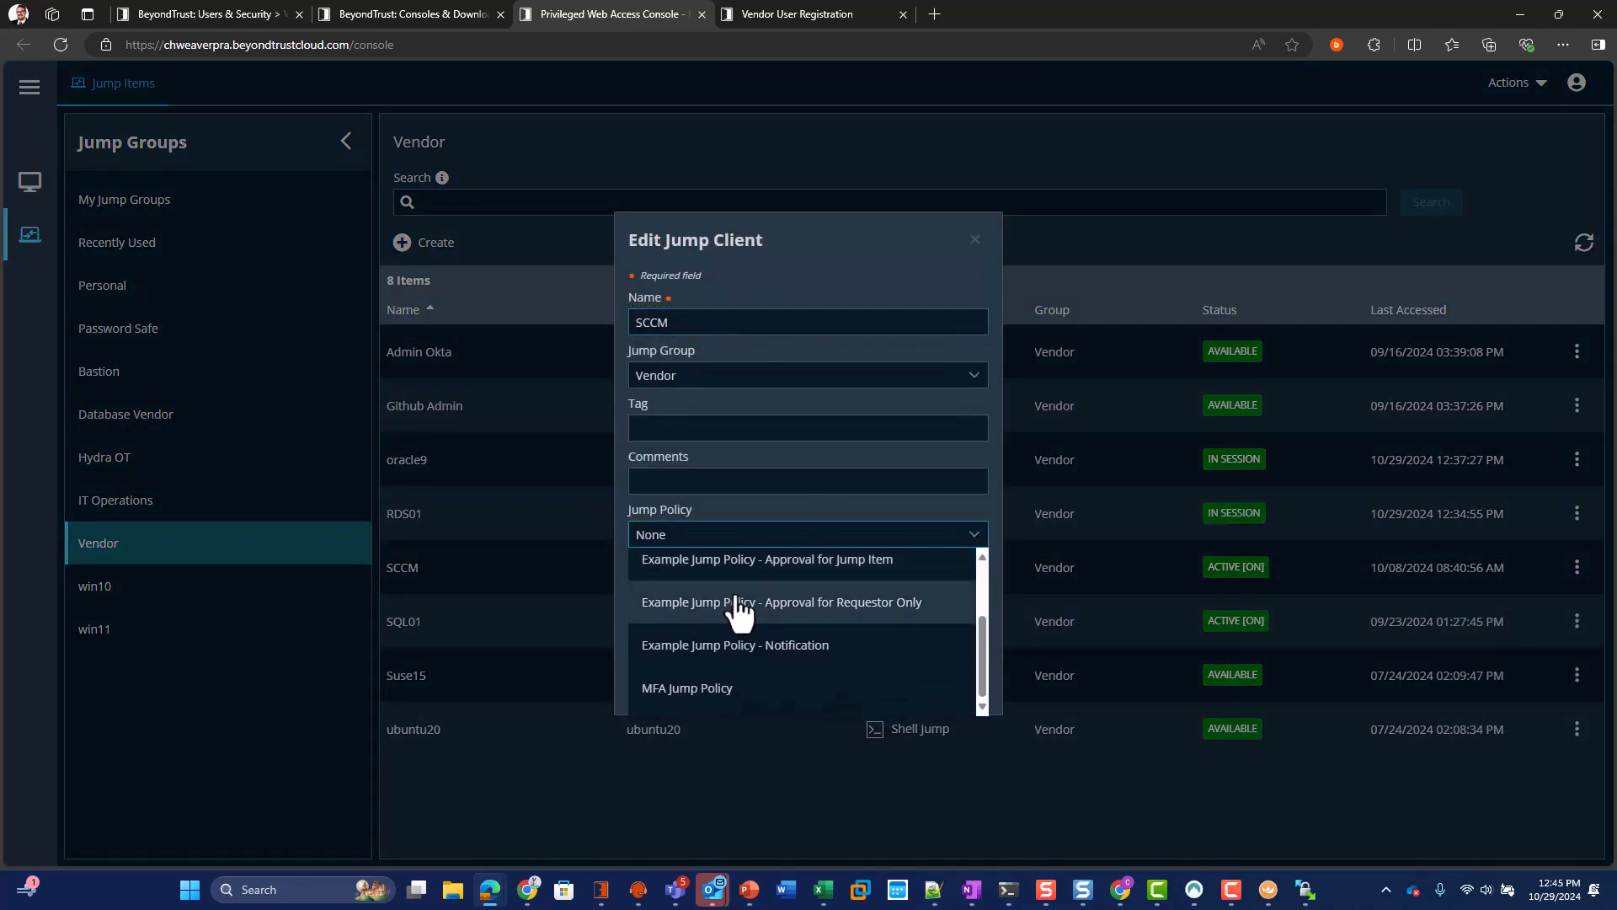
{"action": "left_click", "coordinate": [716, 645]}
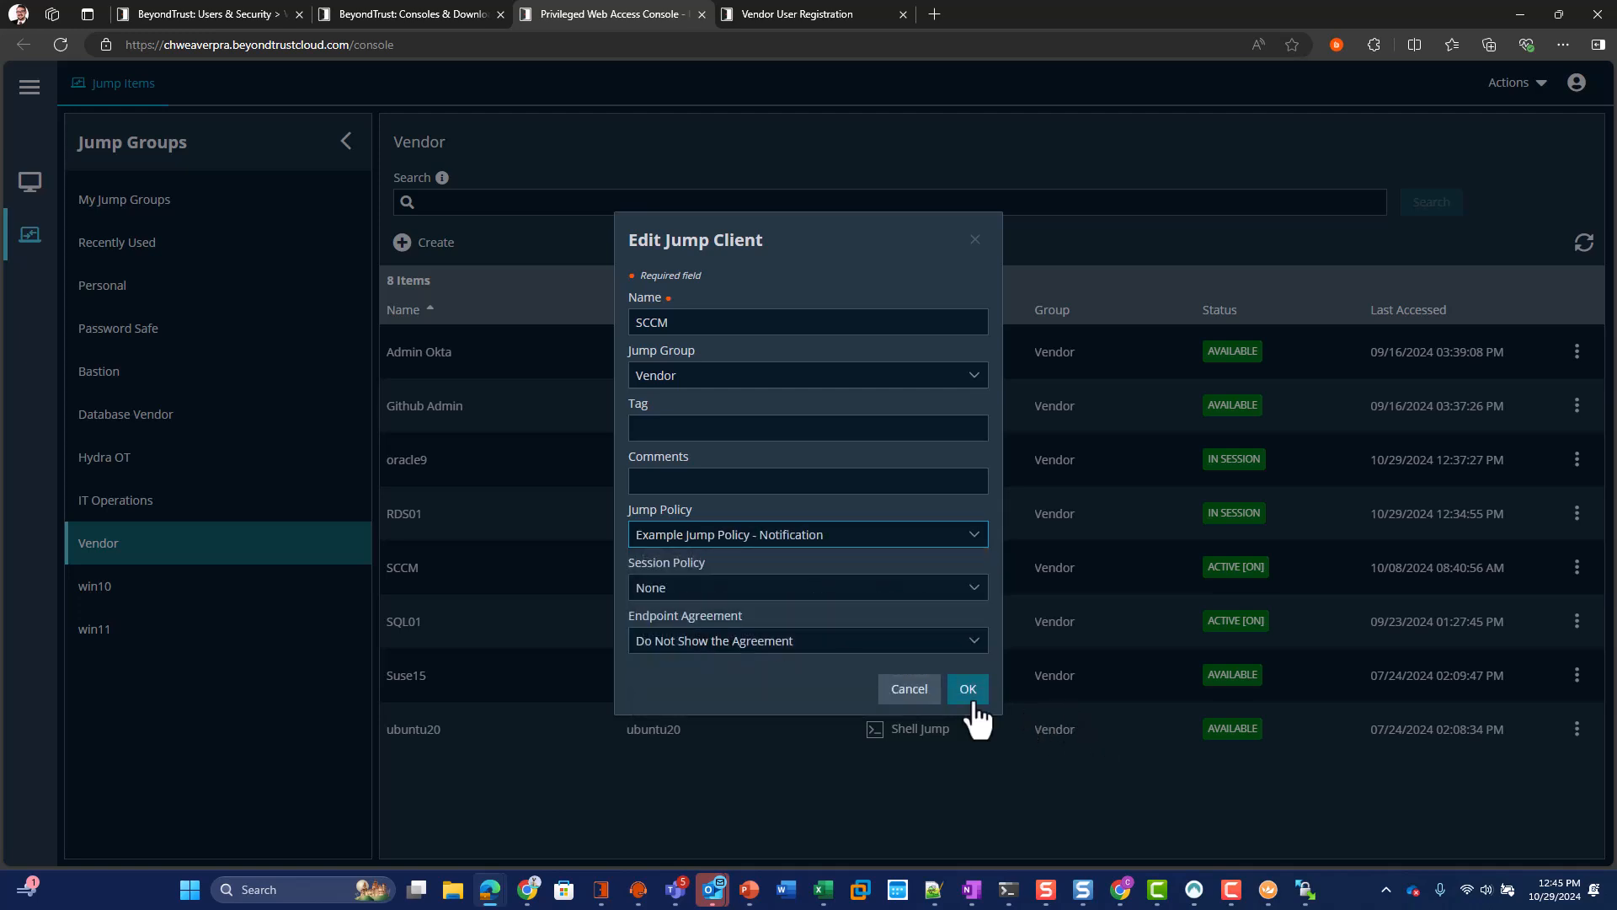
{"action": "left_click", "coordinate": [966, 689]}
{"action": "left_click", "coordinate": [853, 590]}
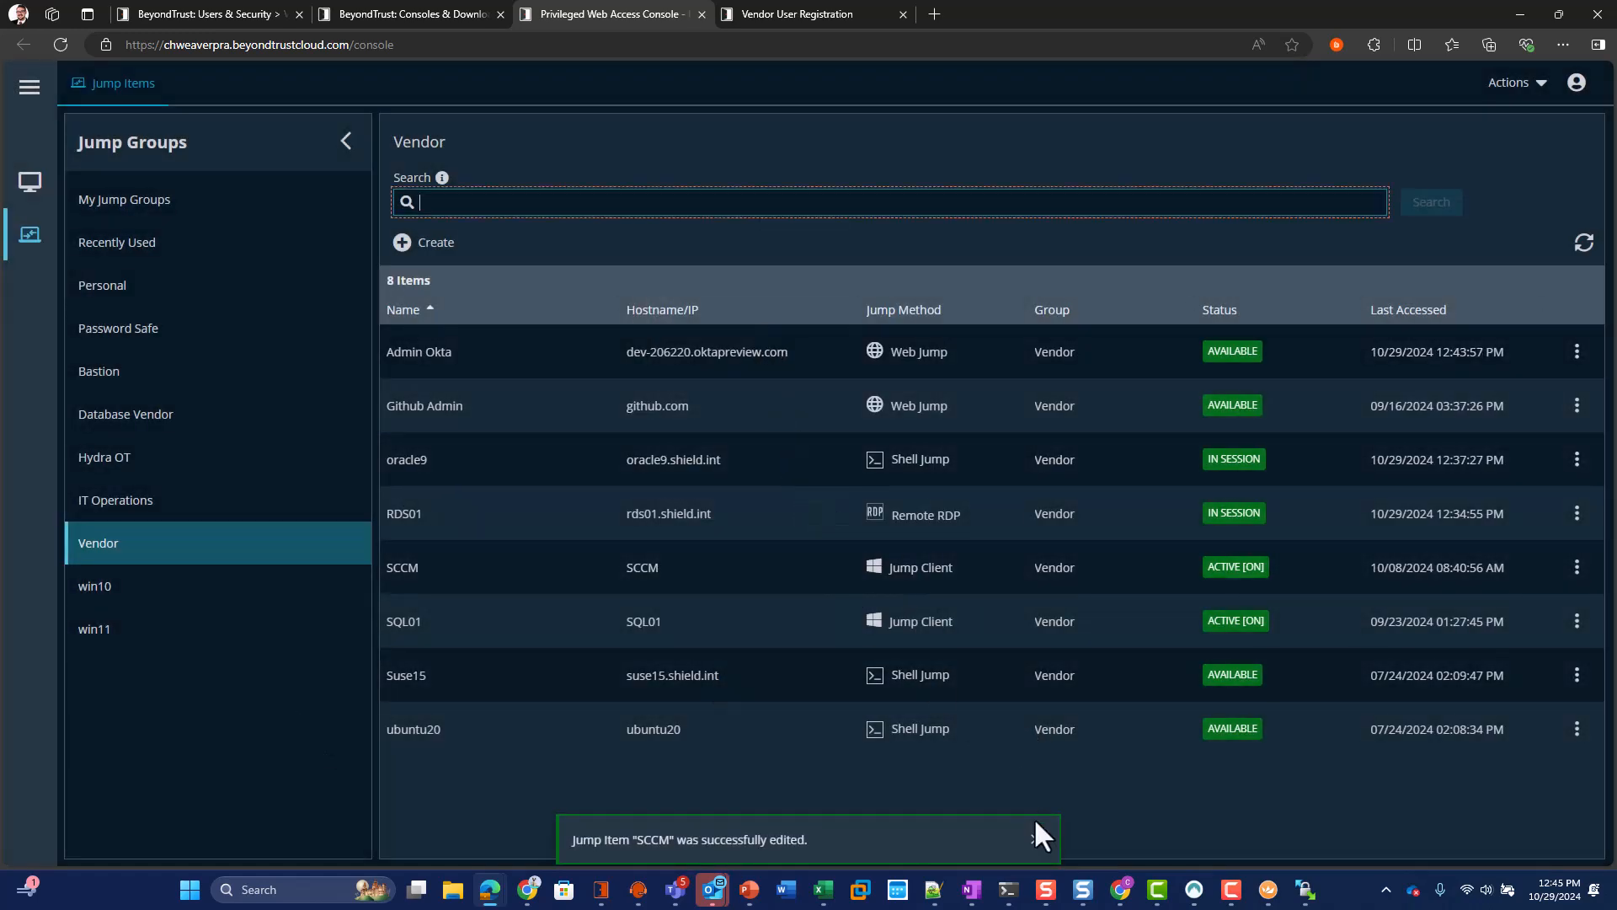
Step: Switch back to the Privileged Remote Access Console with the Vendor jump items
{"action": "mouse_move", "coordinate": [607, 895]}
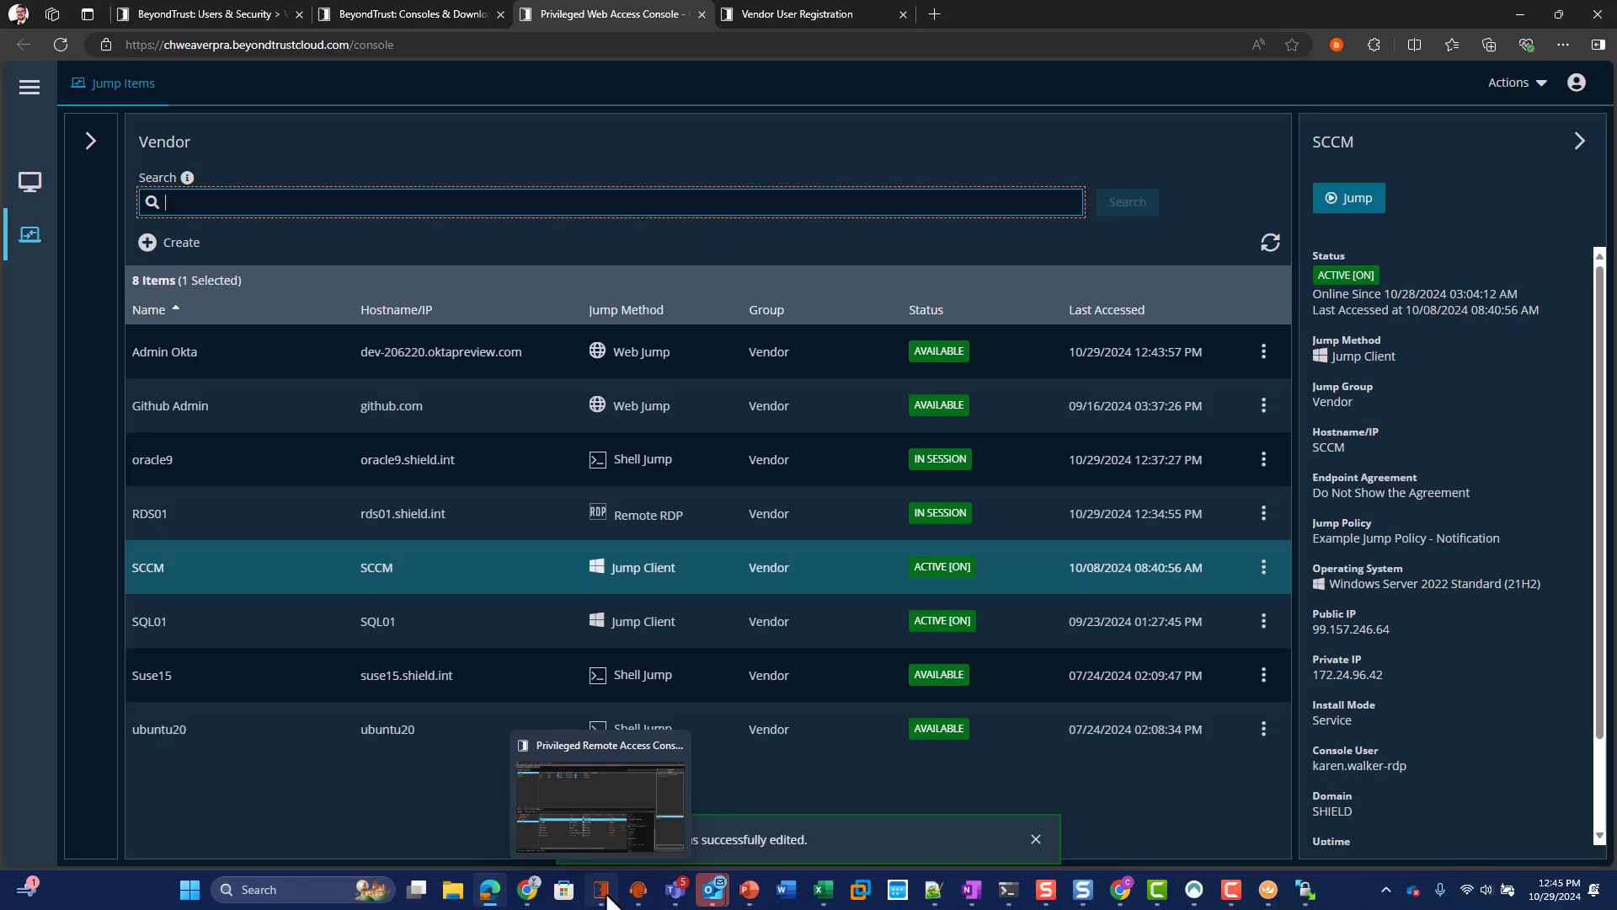
{"action": "left_click", "coordinate": [604, 893]}
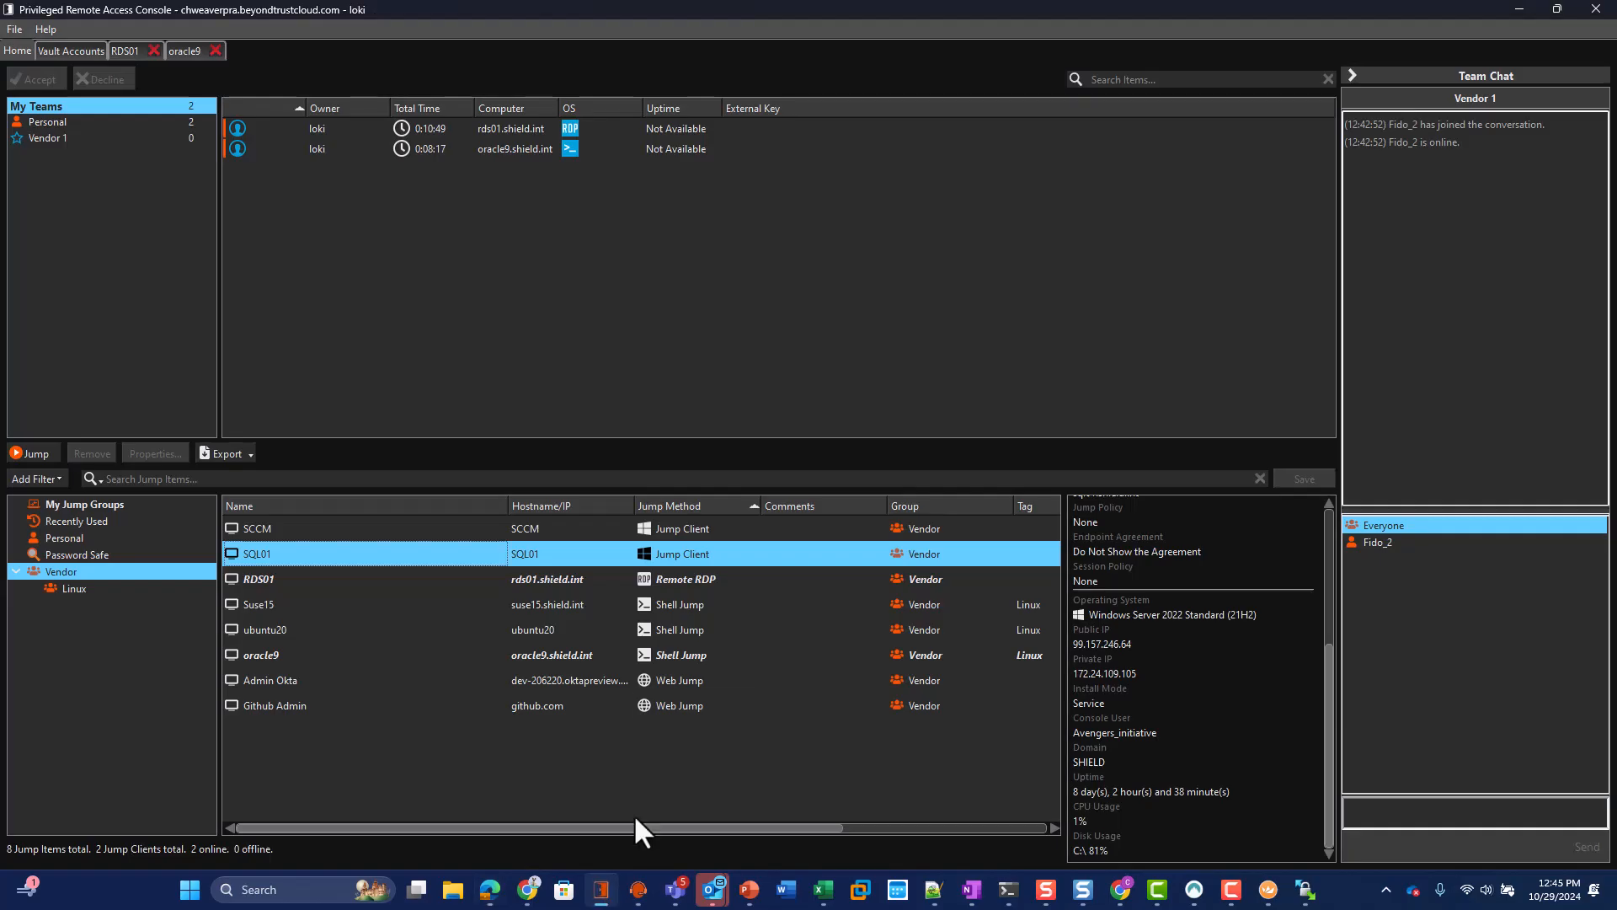
Step: Start a session on the SCCM jump client, accept the notification request, and sign in to it with the preselected credential
{"action": "left_click", "coordinate": [271, 525]}
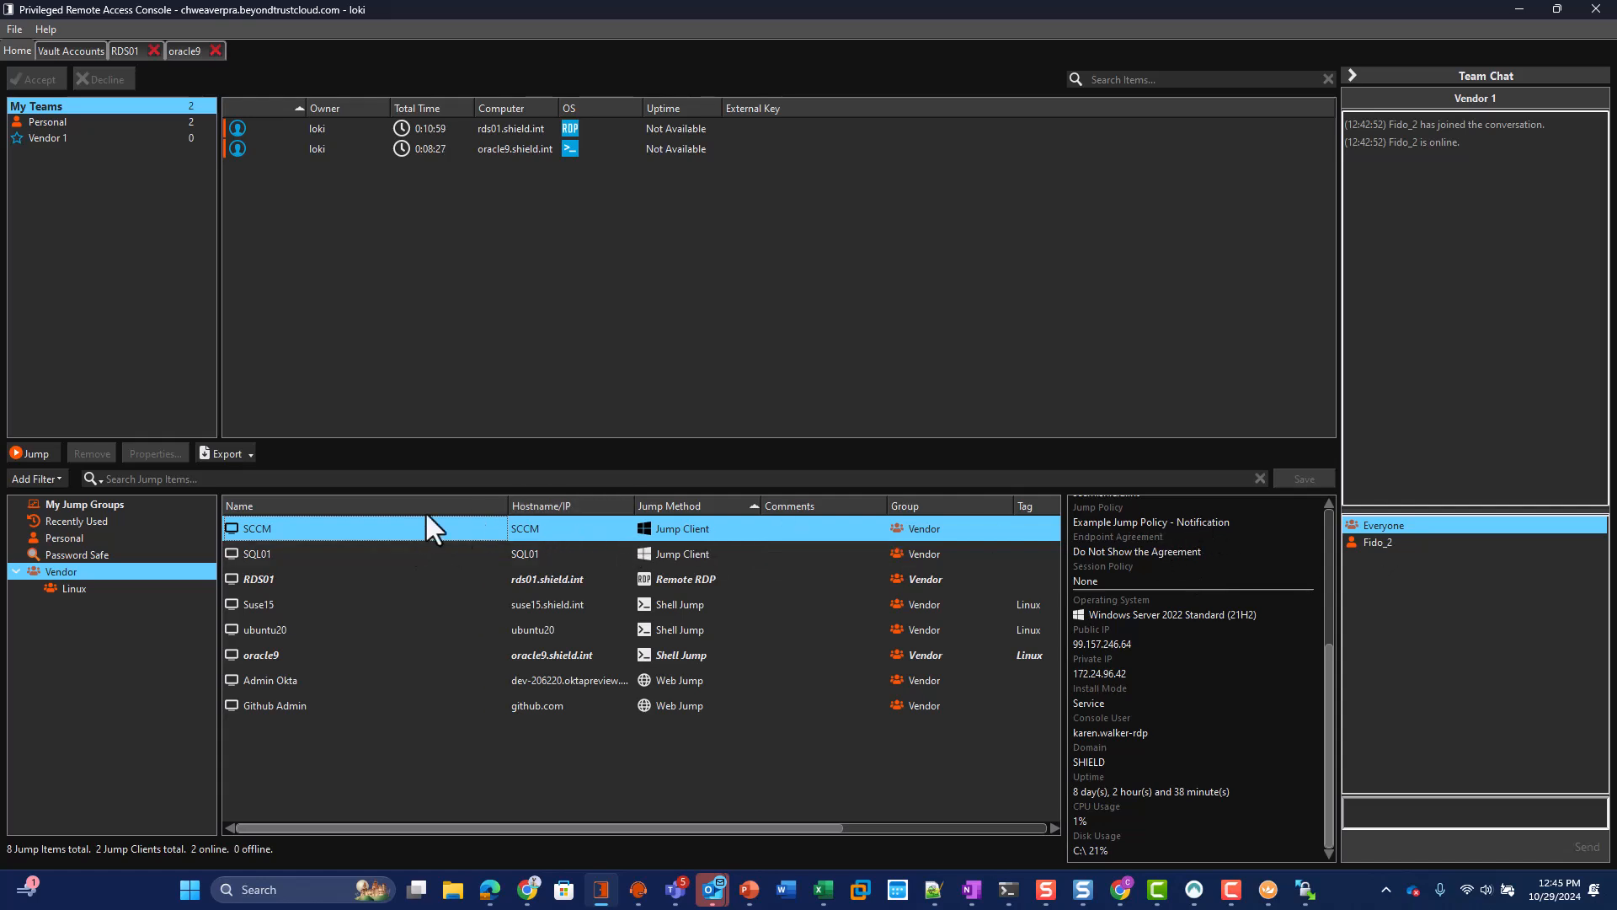
{"action": "left_click", "coordinate": [42, 447]}
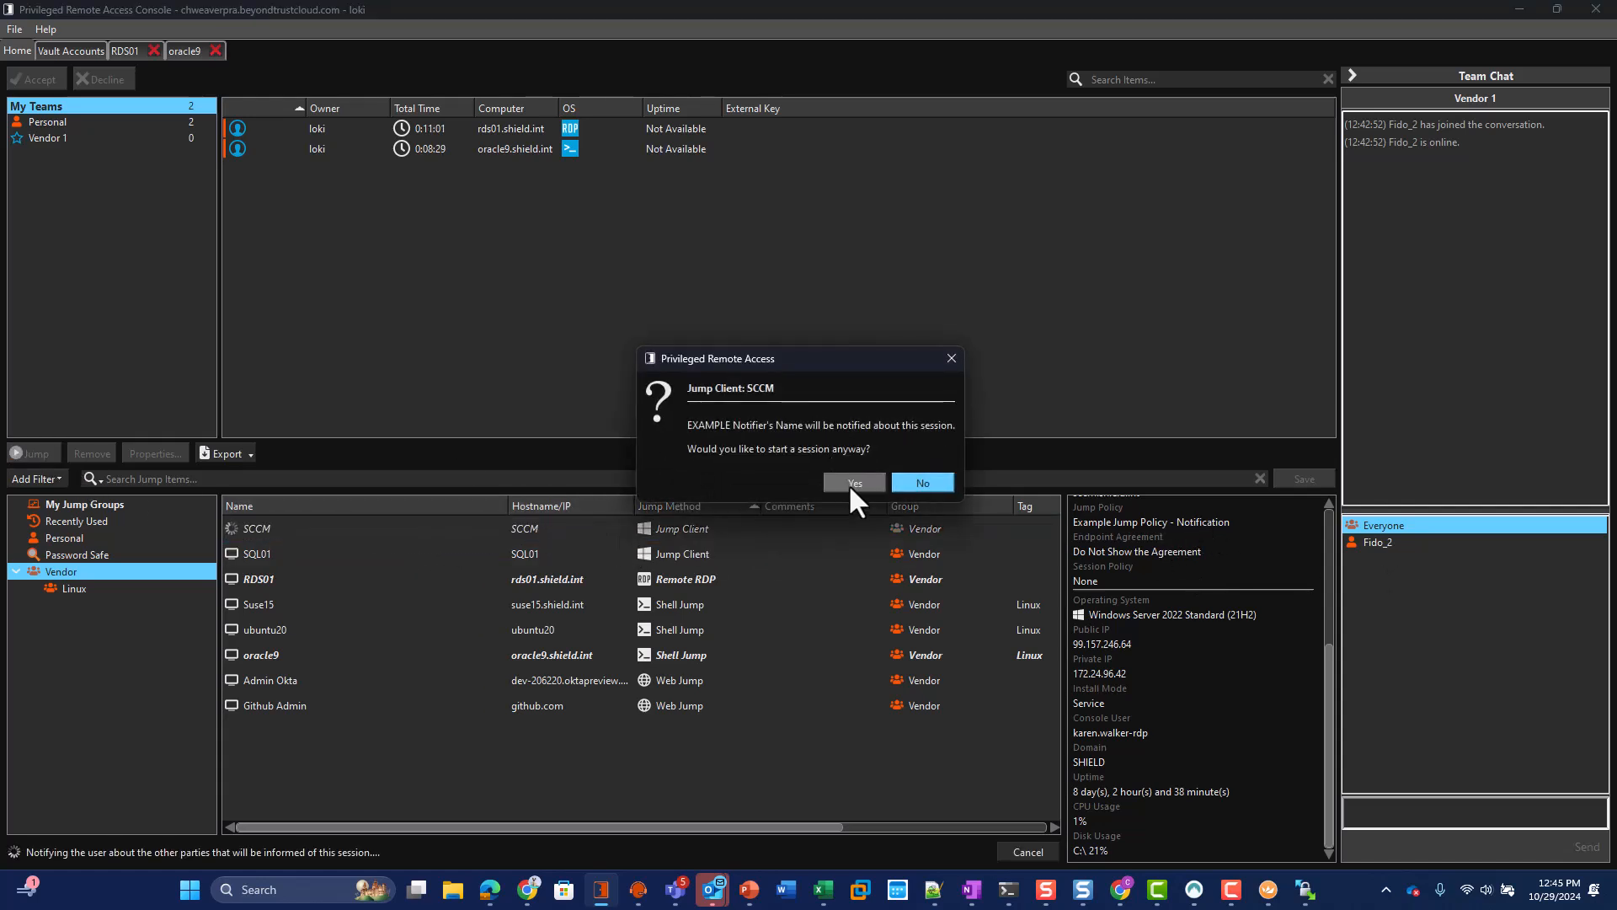
{"action": "left_click", "coordinate": [855, 484]}
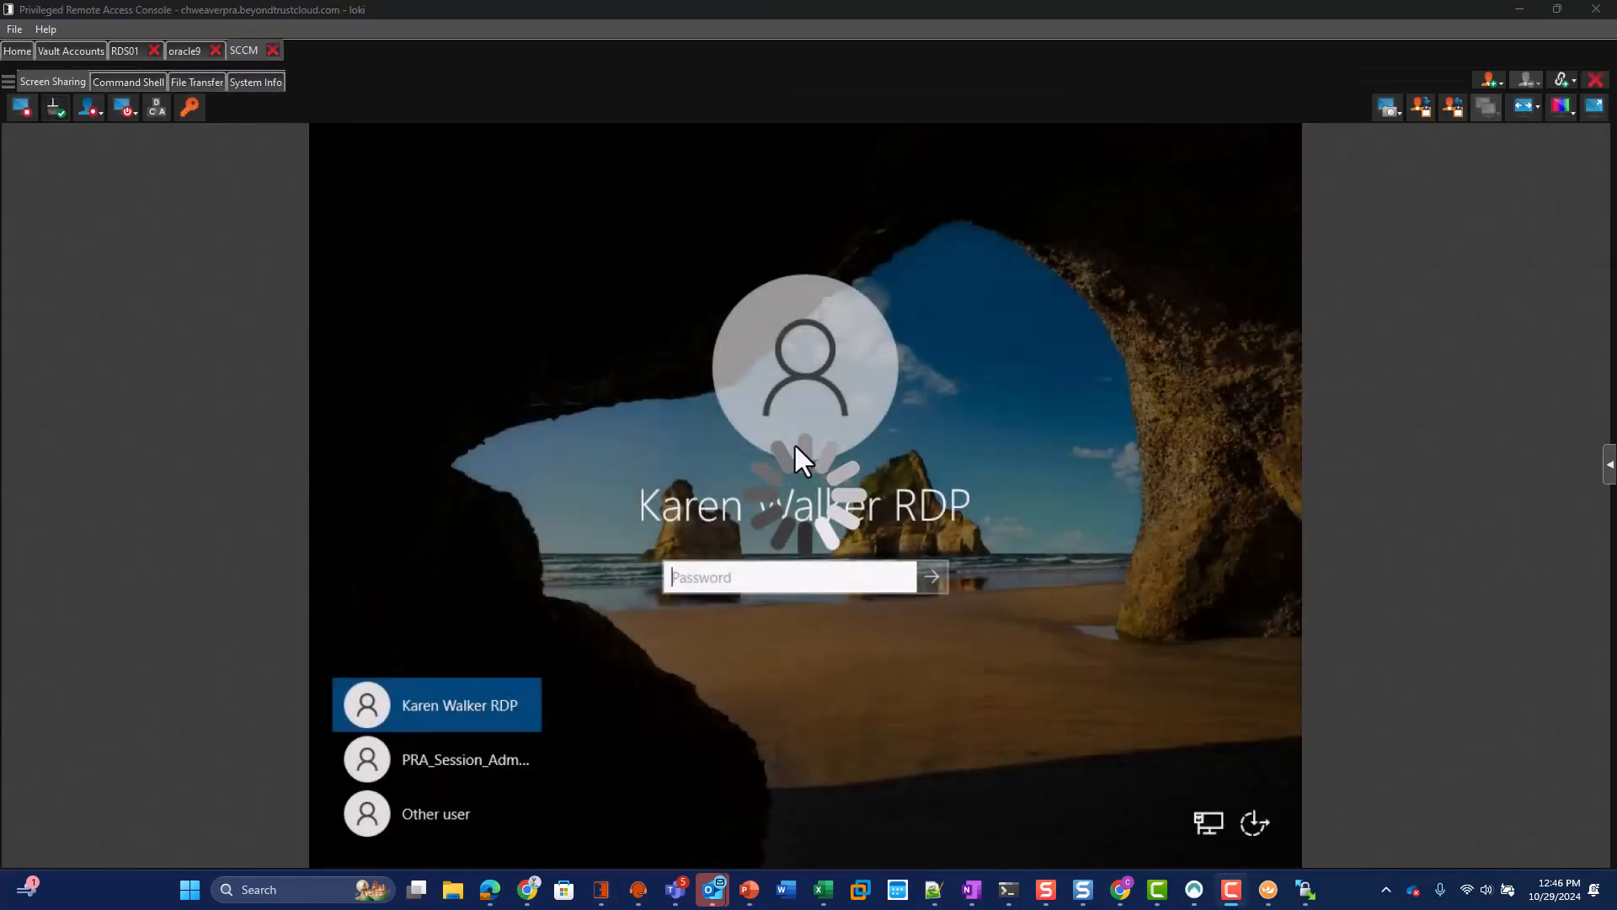
{"action": "left_click", "coordinate": [190, 107]}
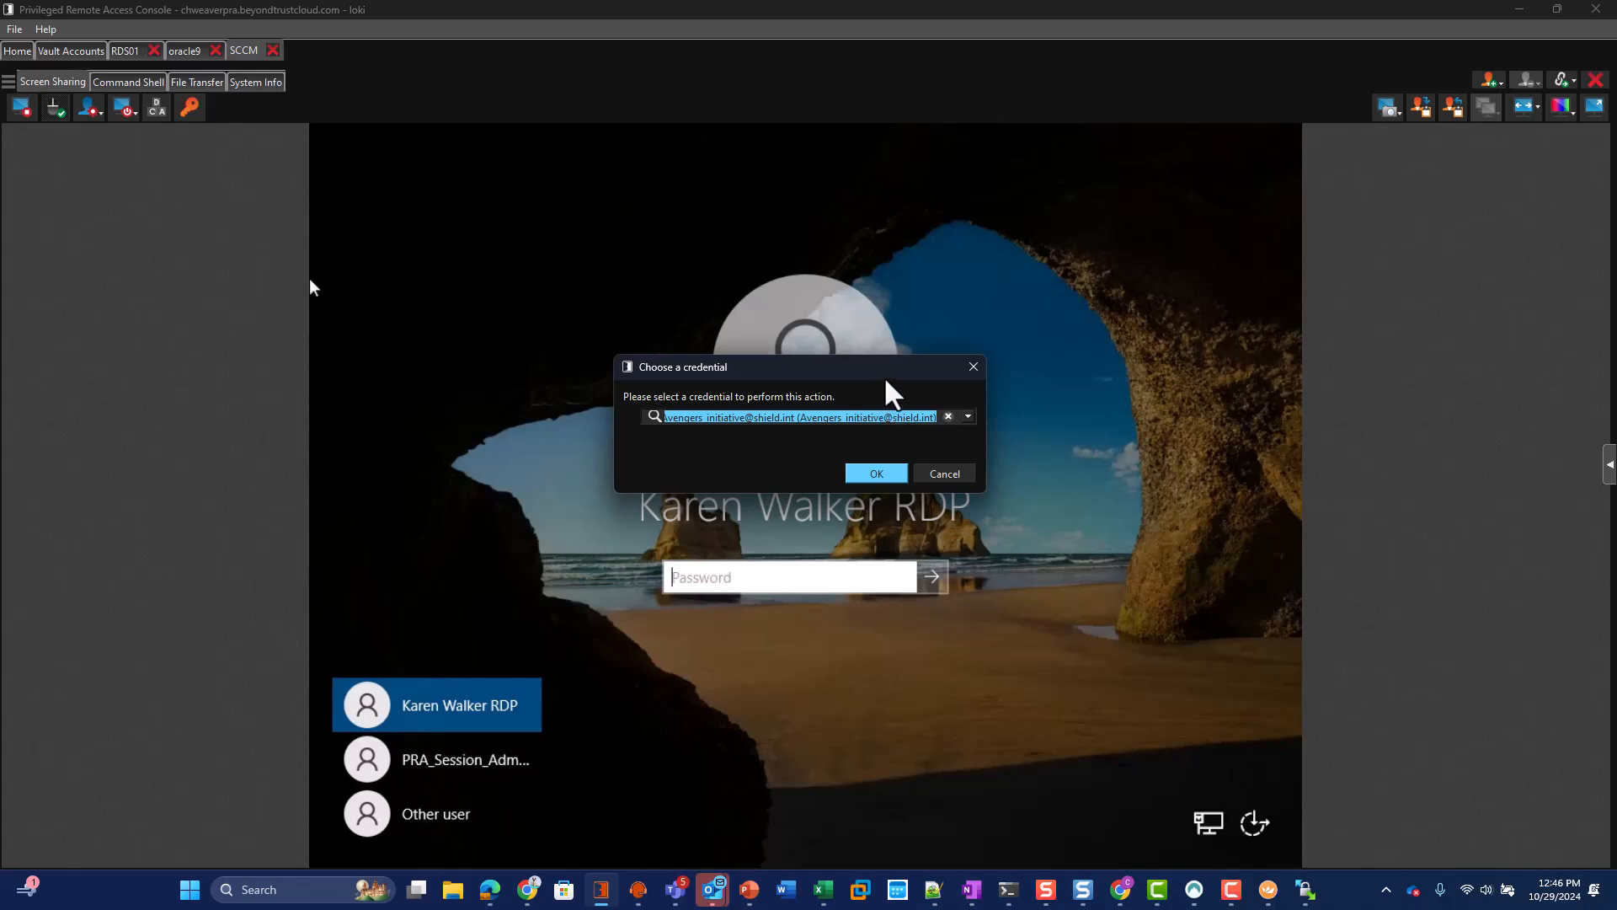
{"action": "left_click", "coordinate": [876, 473]}
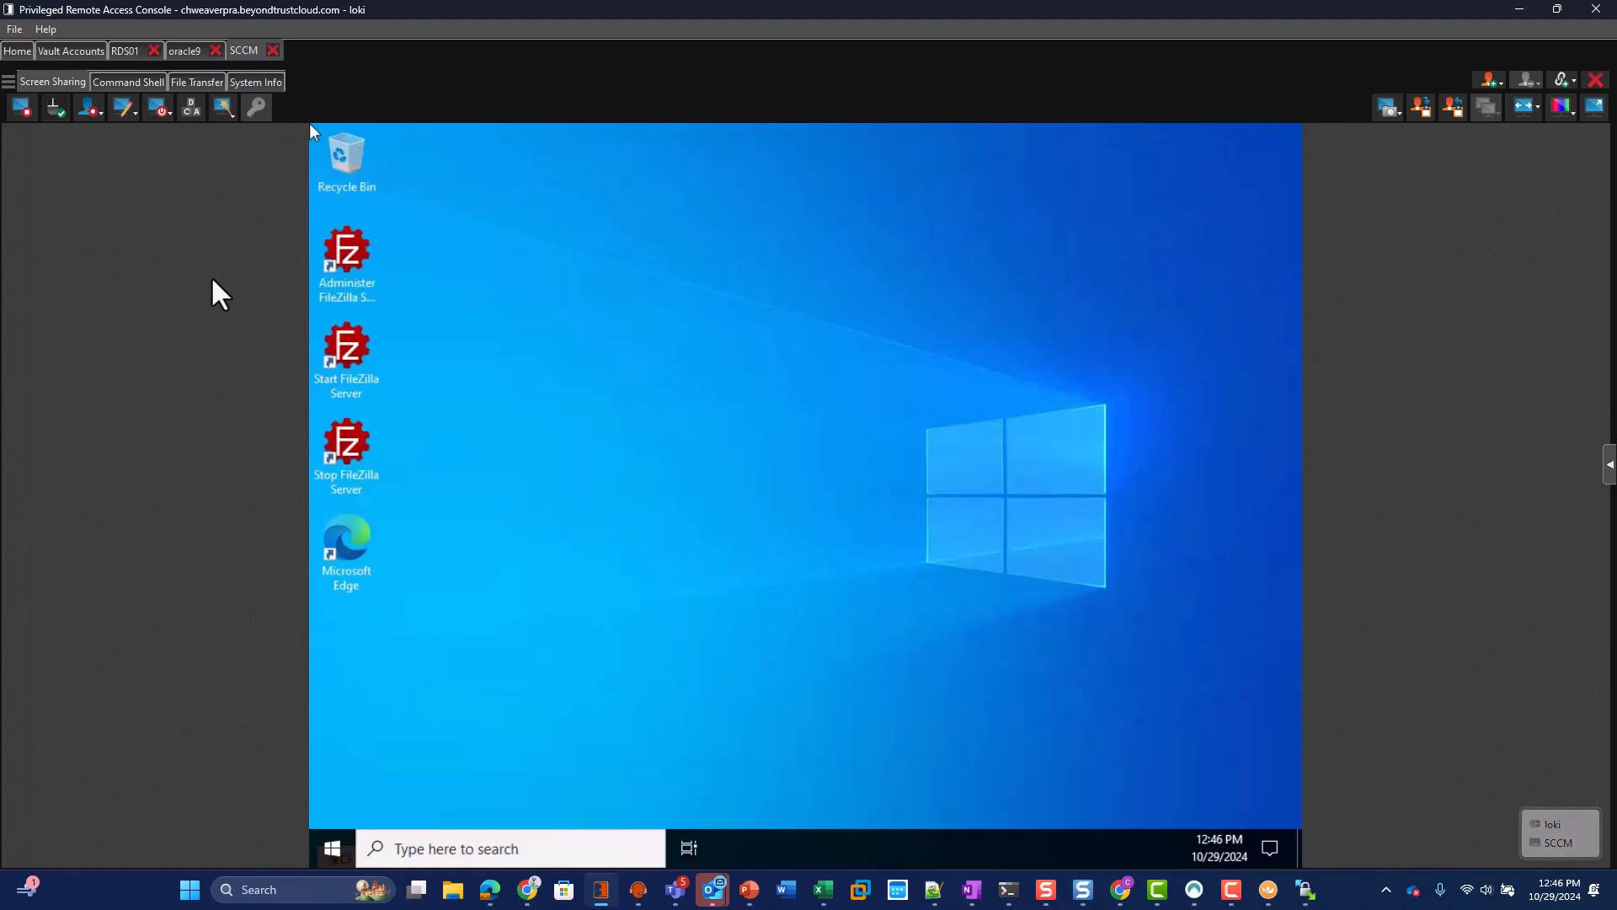
Step: End the open SCCM, oracle9 and RDS01 sessions
{"action": "left_click", "coordinate": [273, 50]}
{"action": "left_click", "coordinate": [780, 440]}
{"action": "left_click", "coordinate": [216, 51]}
{"action": "left_click", "coordinate": [623, 411]}
{"action": "left_click", "coordinate": [153, 50]}
{"action": "left_click", "coordinate": [716, 432]}
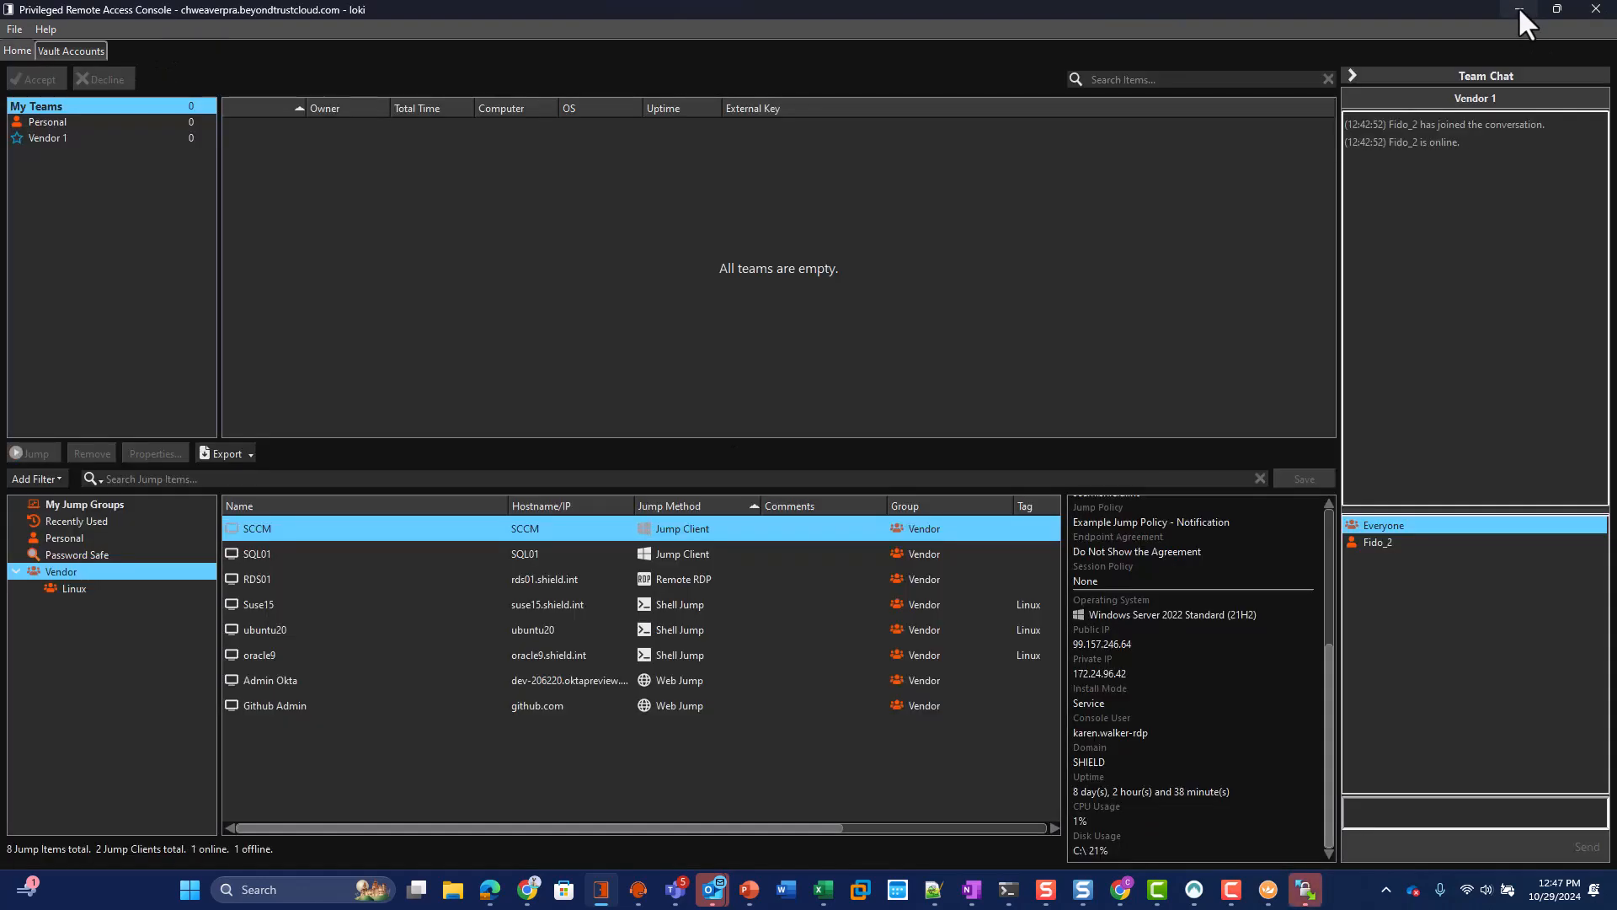
Step: Switch to the Privileged Remote Access admin site in the browser and show the Access session report for completed sessions since 06/21/2024
{"action": "left_click", "coordinate": [1519, 9]}
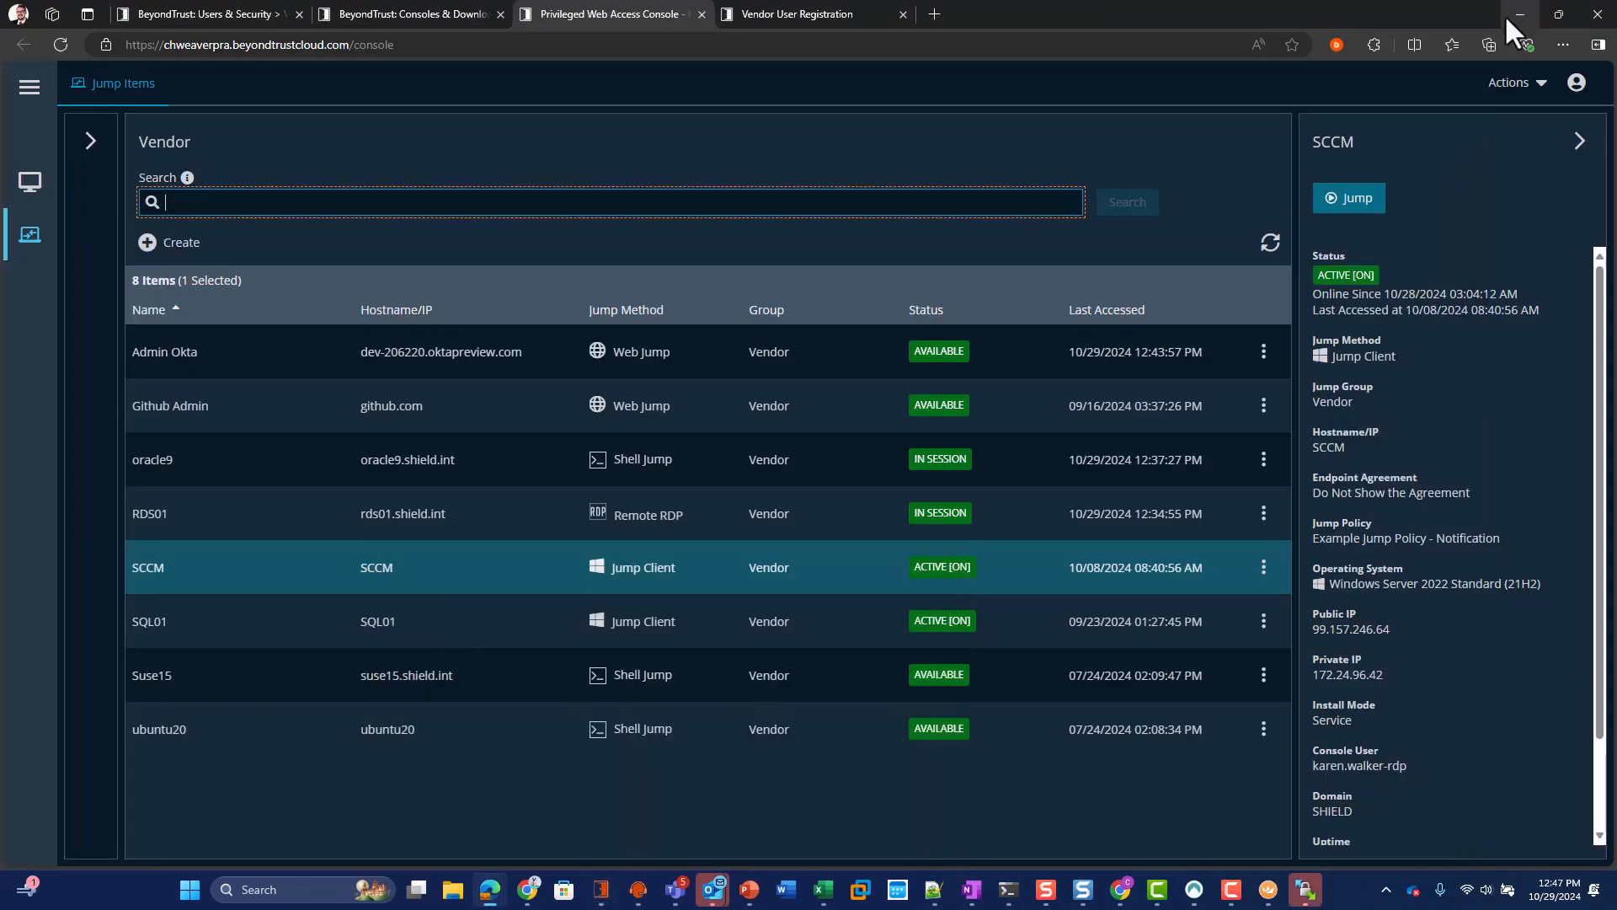
{"action": "left_click", "coordinate": [345, 12]}
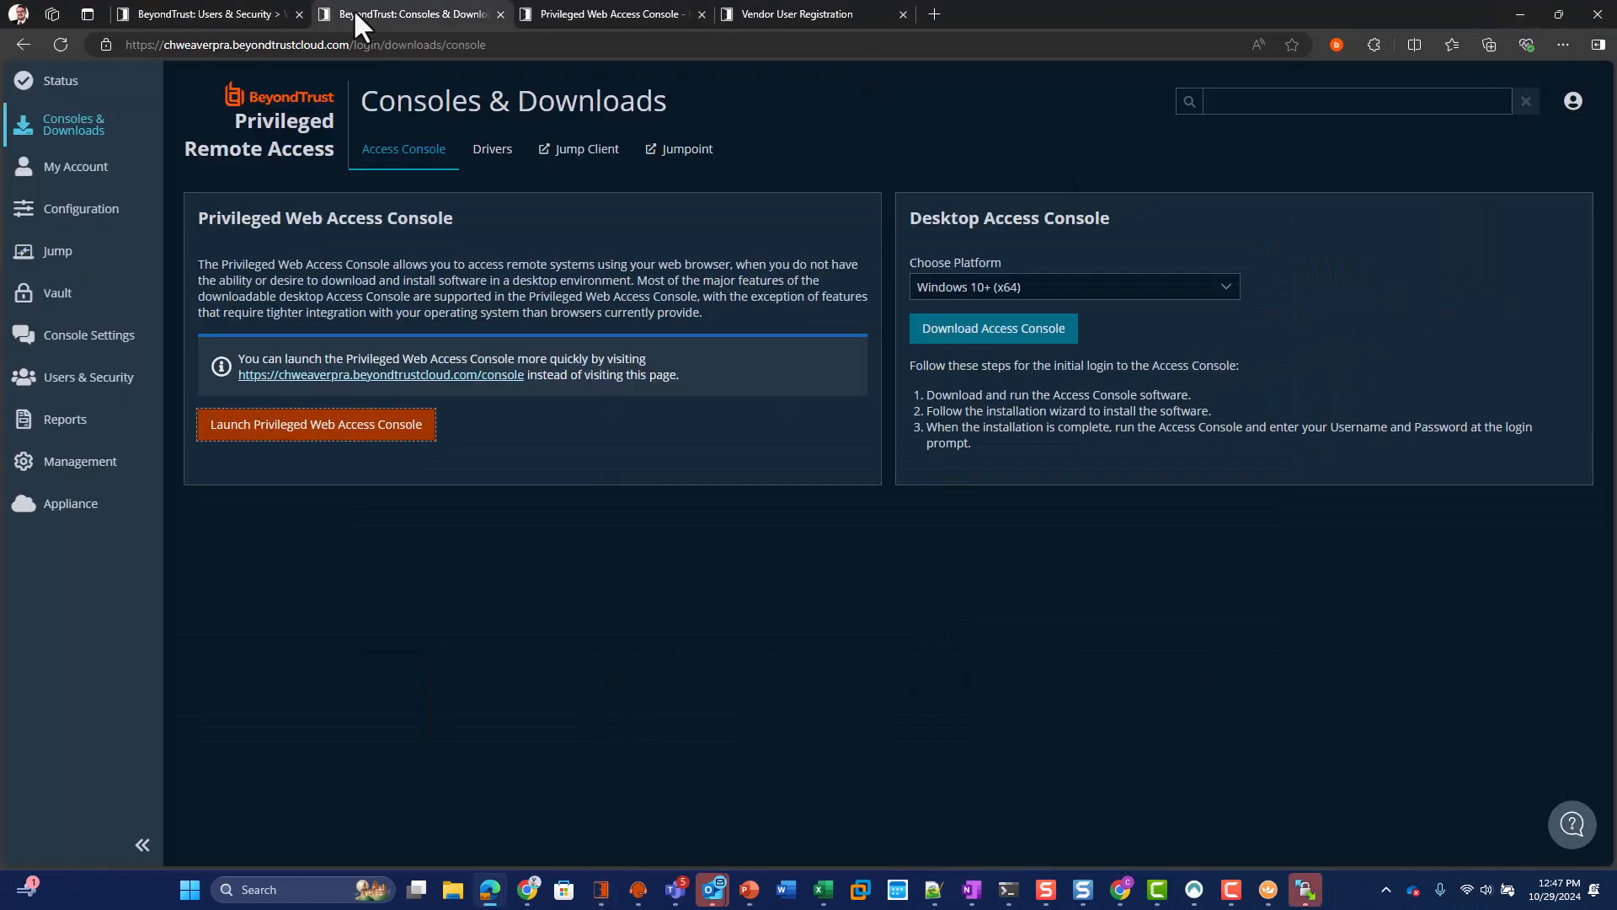
{"action": "left_click", "coordinate": [79, 424]}
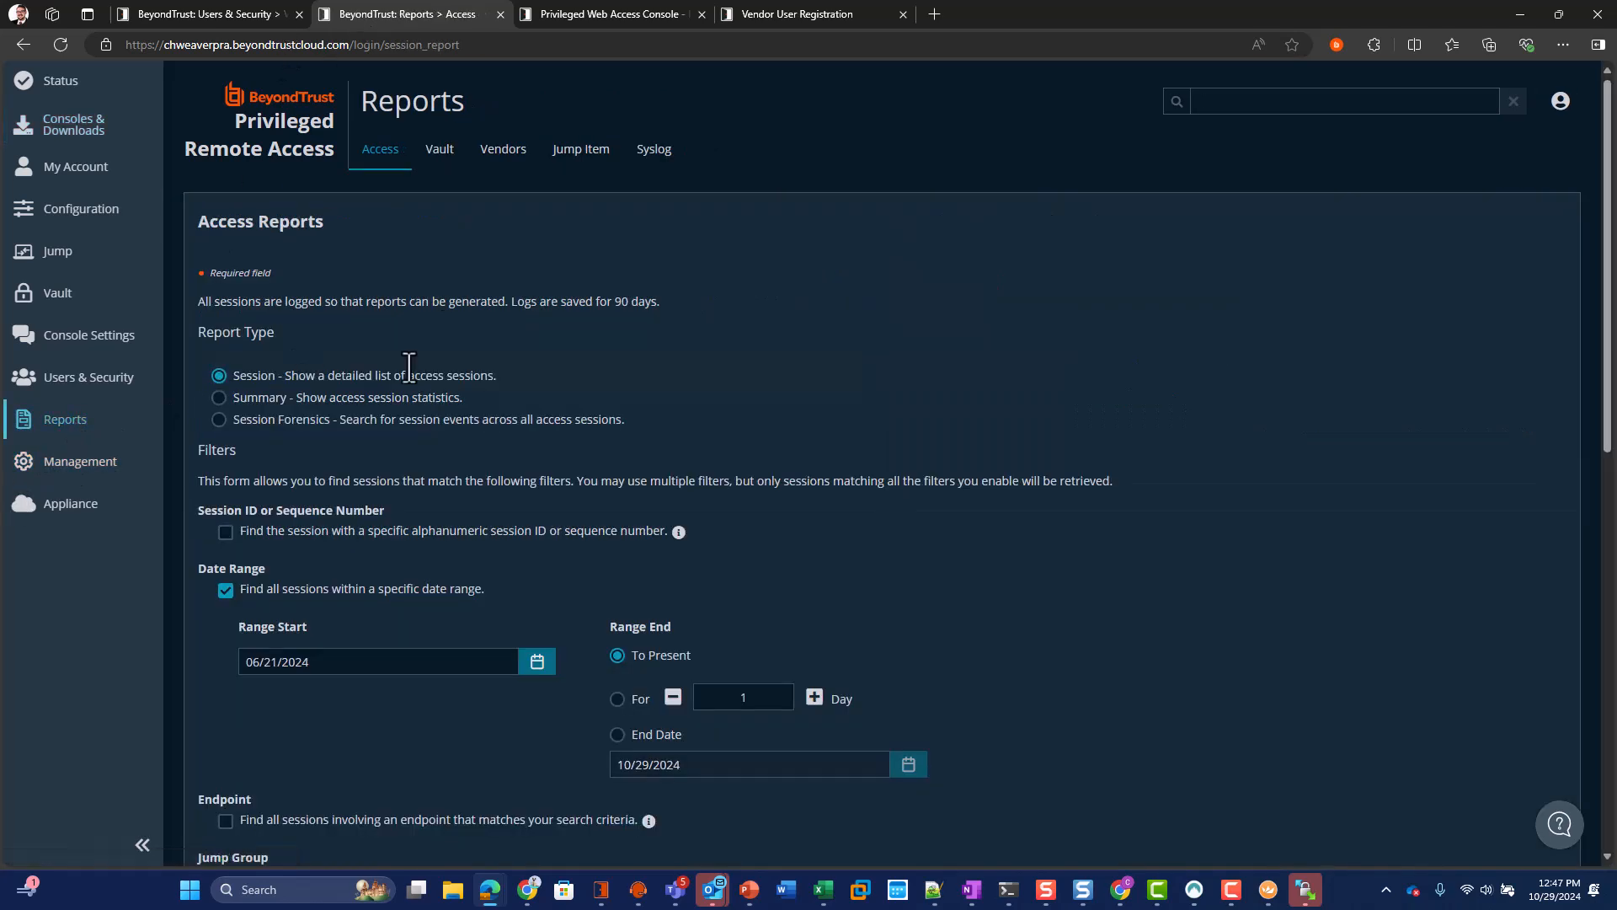
{"action": "scroll", "coordinate": [566, 382], "scroll_direction": "down", "scroll_amount": 1}
{"action": "scroll", "coordinate": [566, 382], "scroll_direction": "down", "scroll_amount": 7}
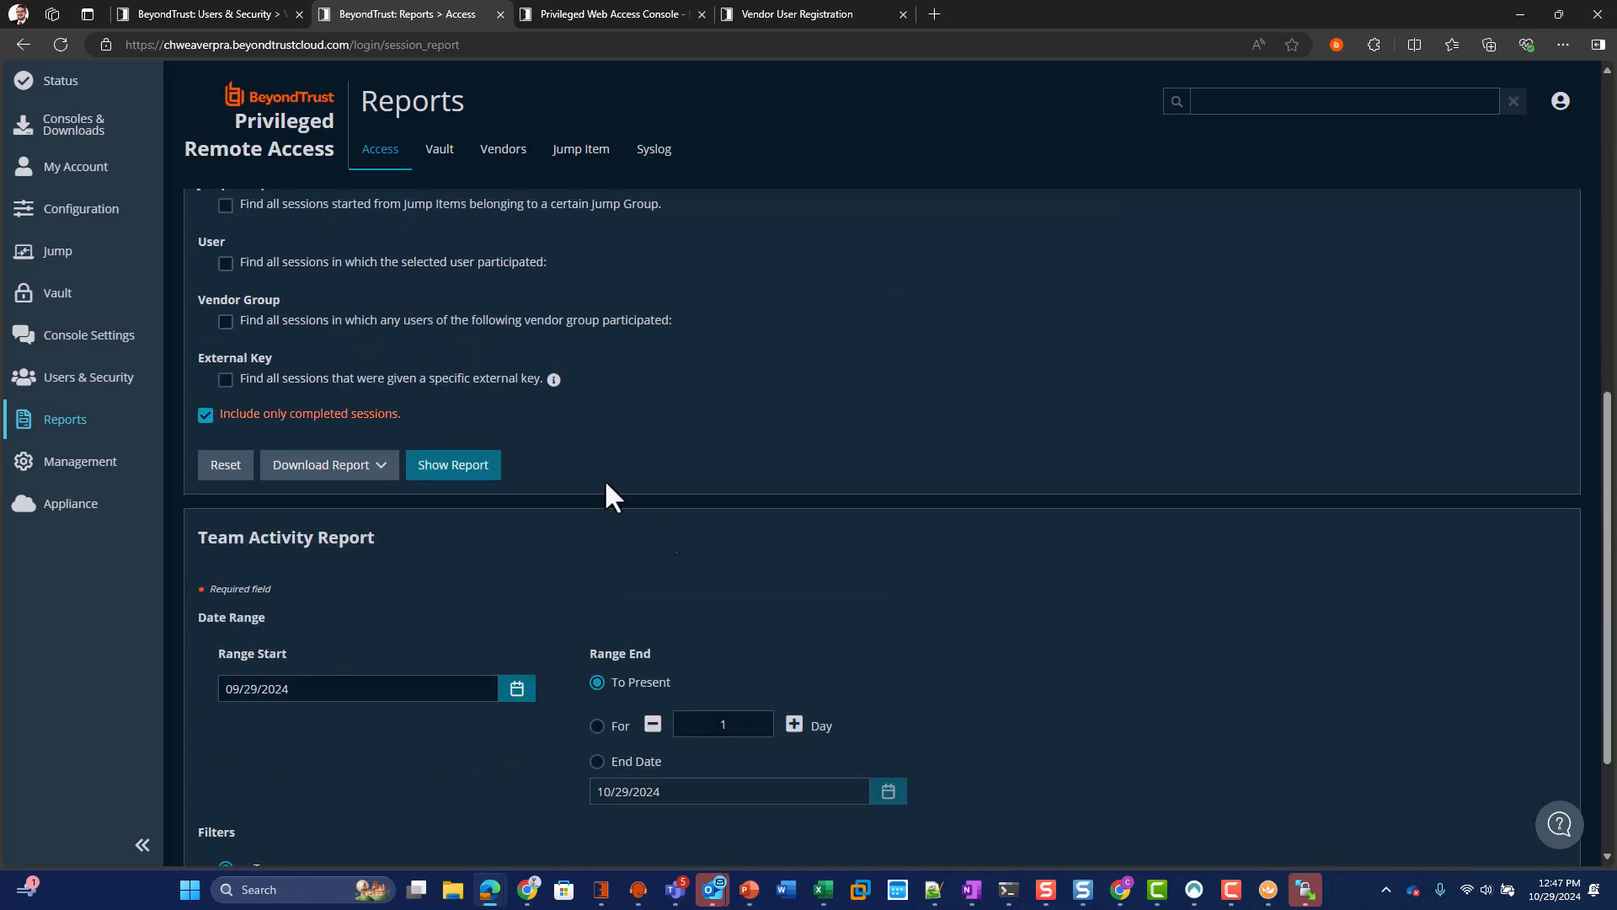
{"action": "left_click", "coordinate": [489, 469]}
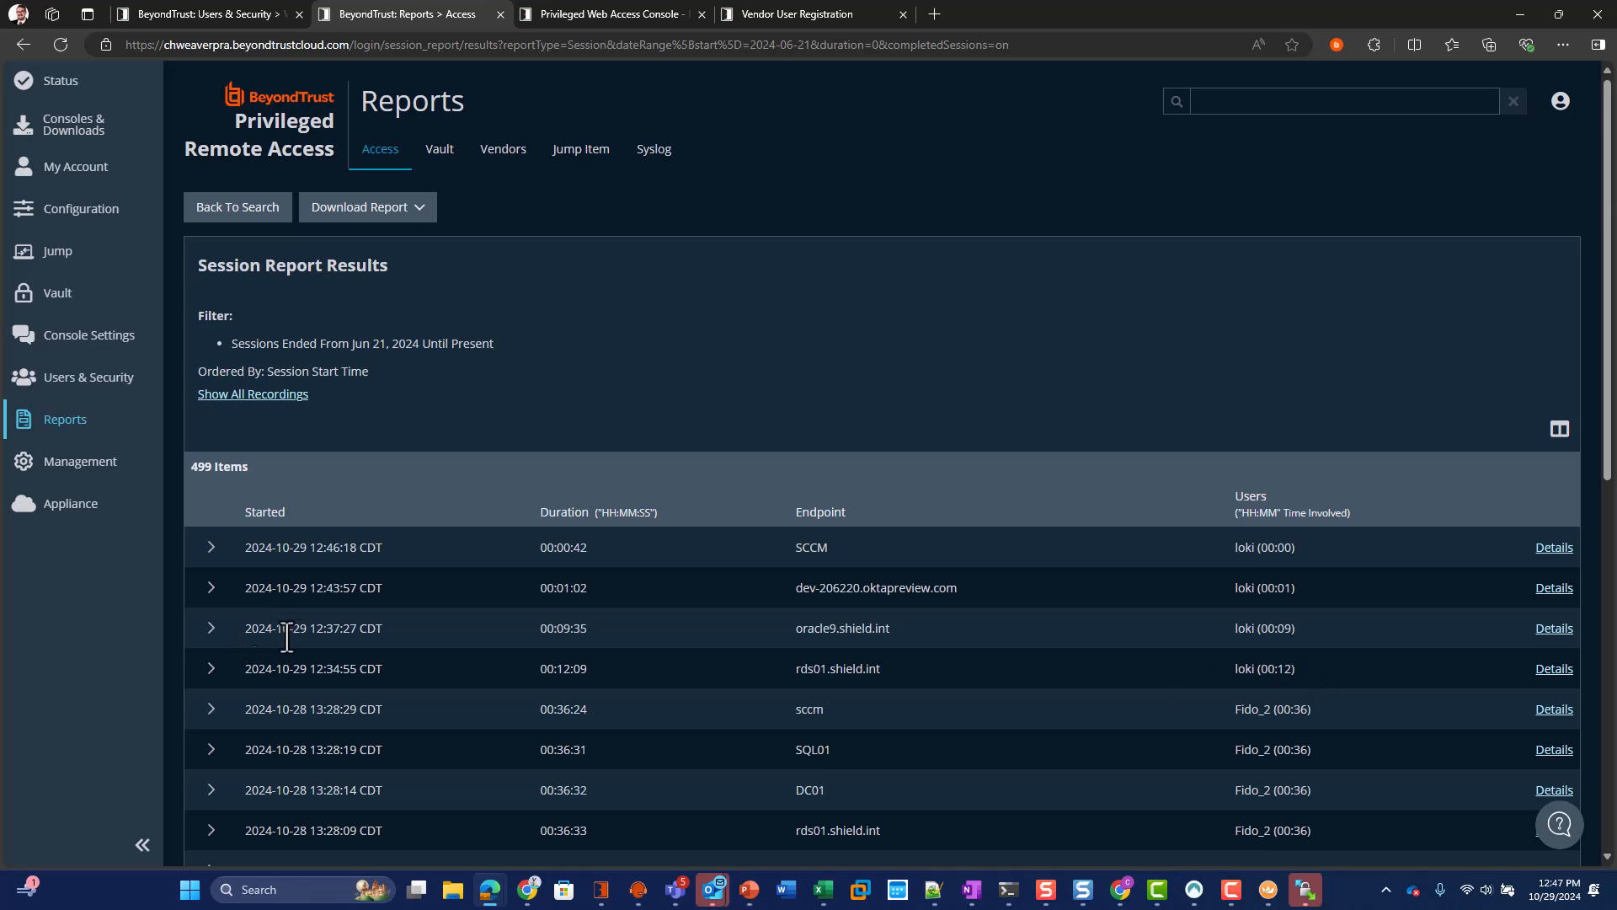
Step: View the session recording of the 12:34:55 rds01.shield.int session and return to the session report results
{"action": "left_click", "coordinate": [211, 668]}
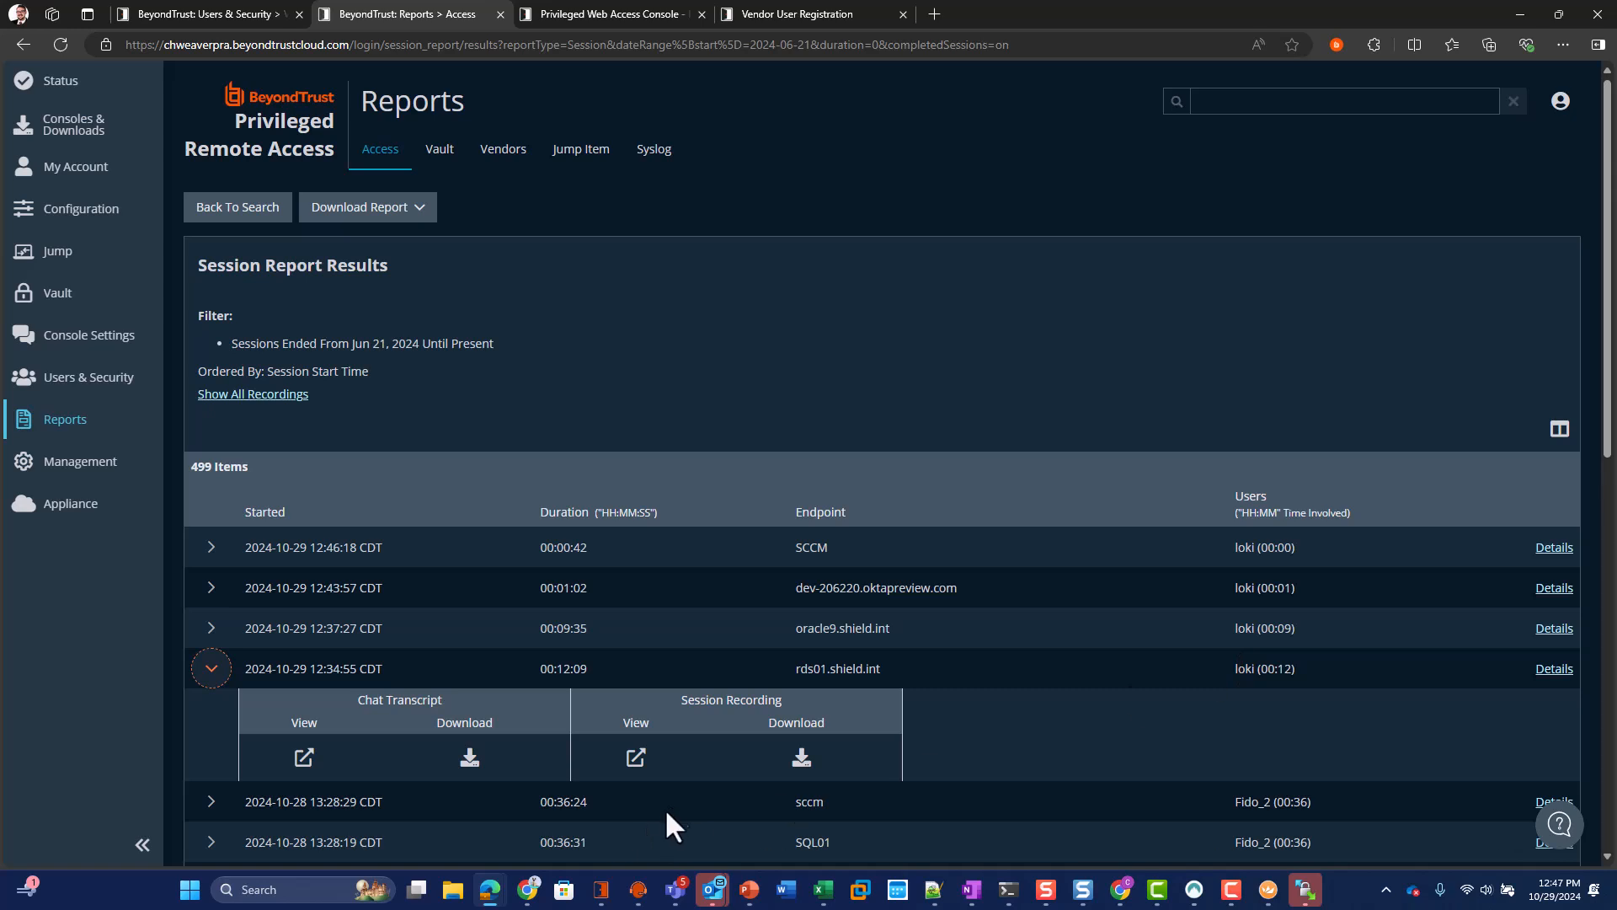
{"action": "left_click", "coordinate": [636, 758]}
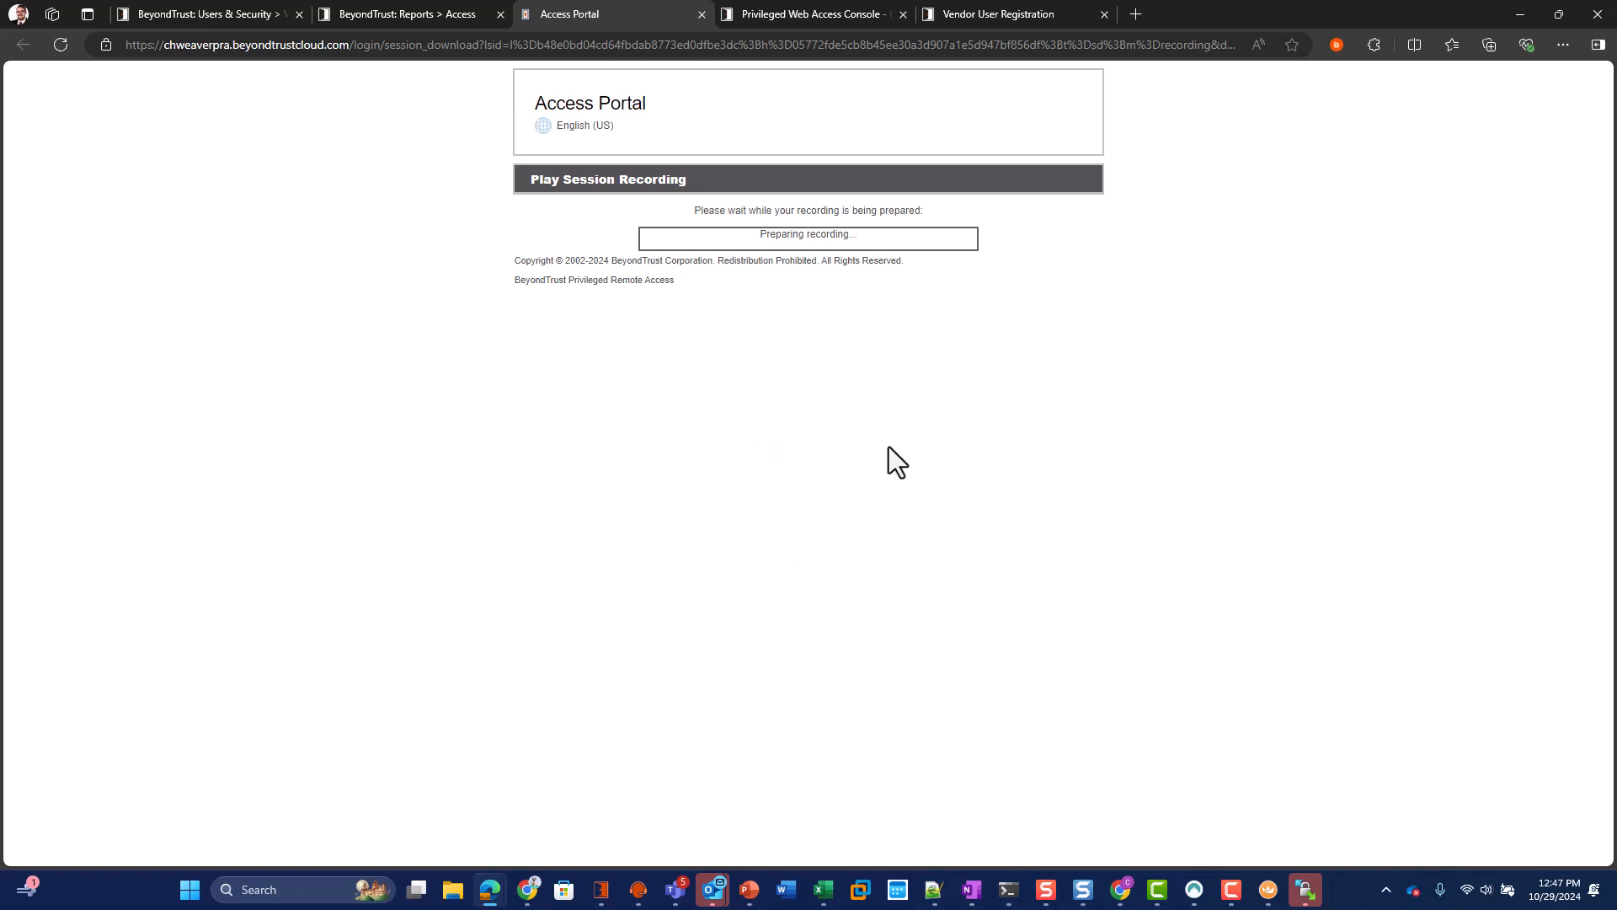
{"action": "left_click", "coordinate": [433, 12]}
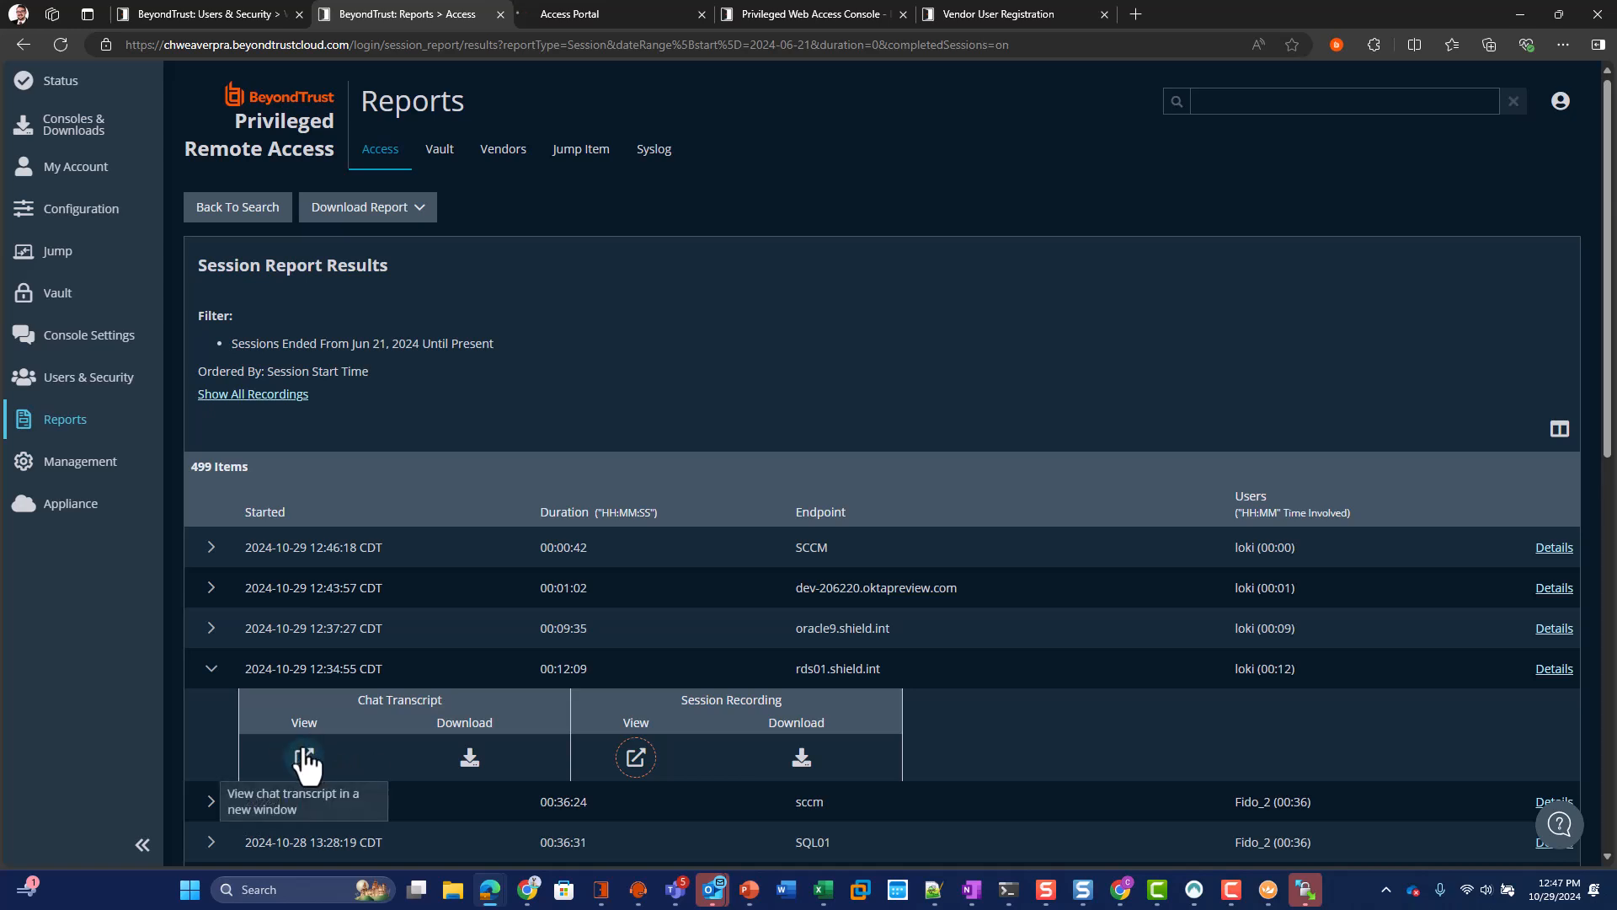
Step: View the command shell transcript of the oracle9.shield.int session, and expand the report entries for the Okta and SCCM sessions
{"action": "left_click", "coordinate": [212, 627]}
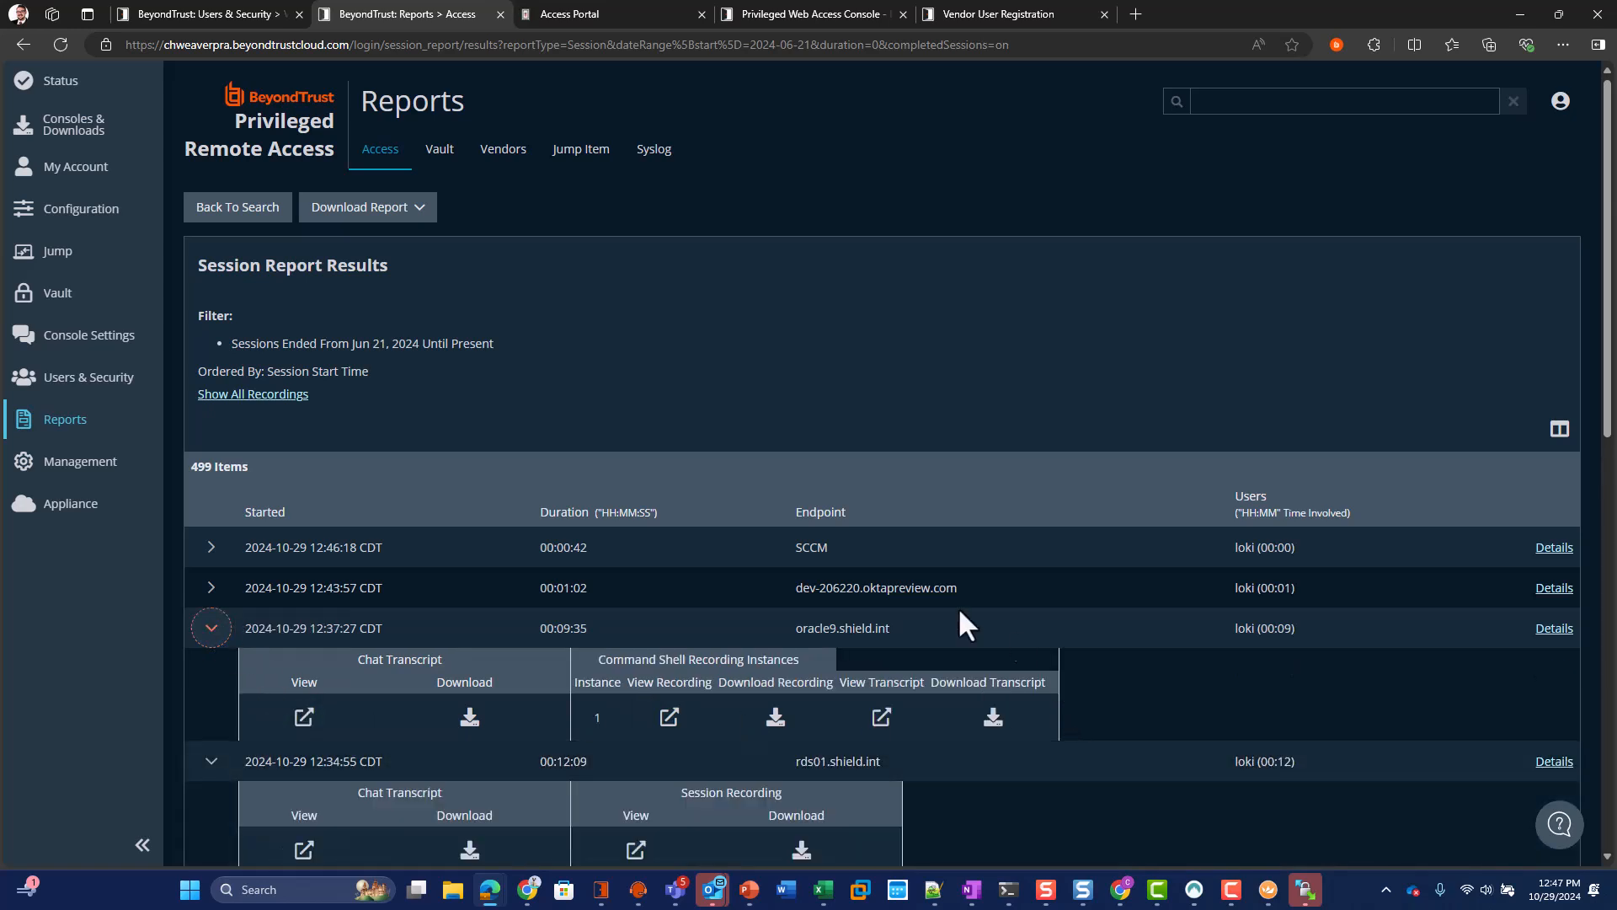
{"action": "left_click", "coordinate": [881, 718]}
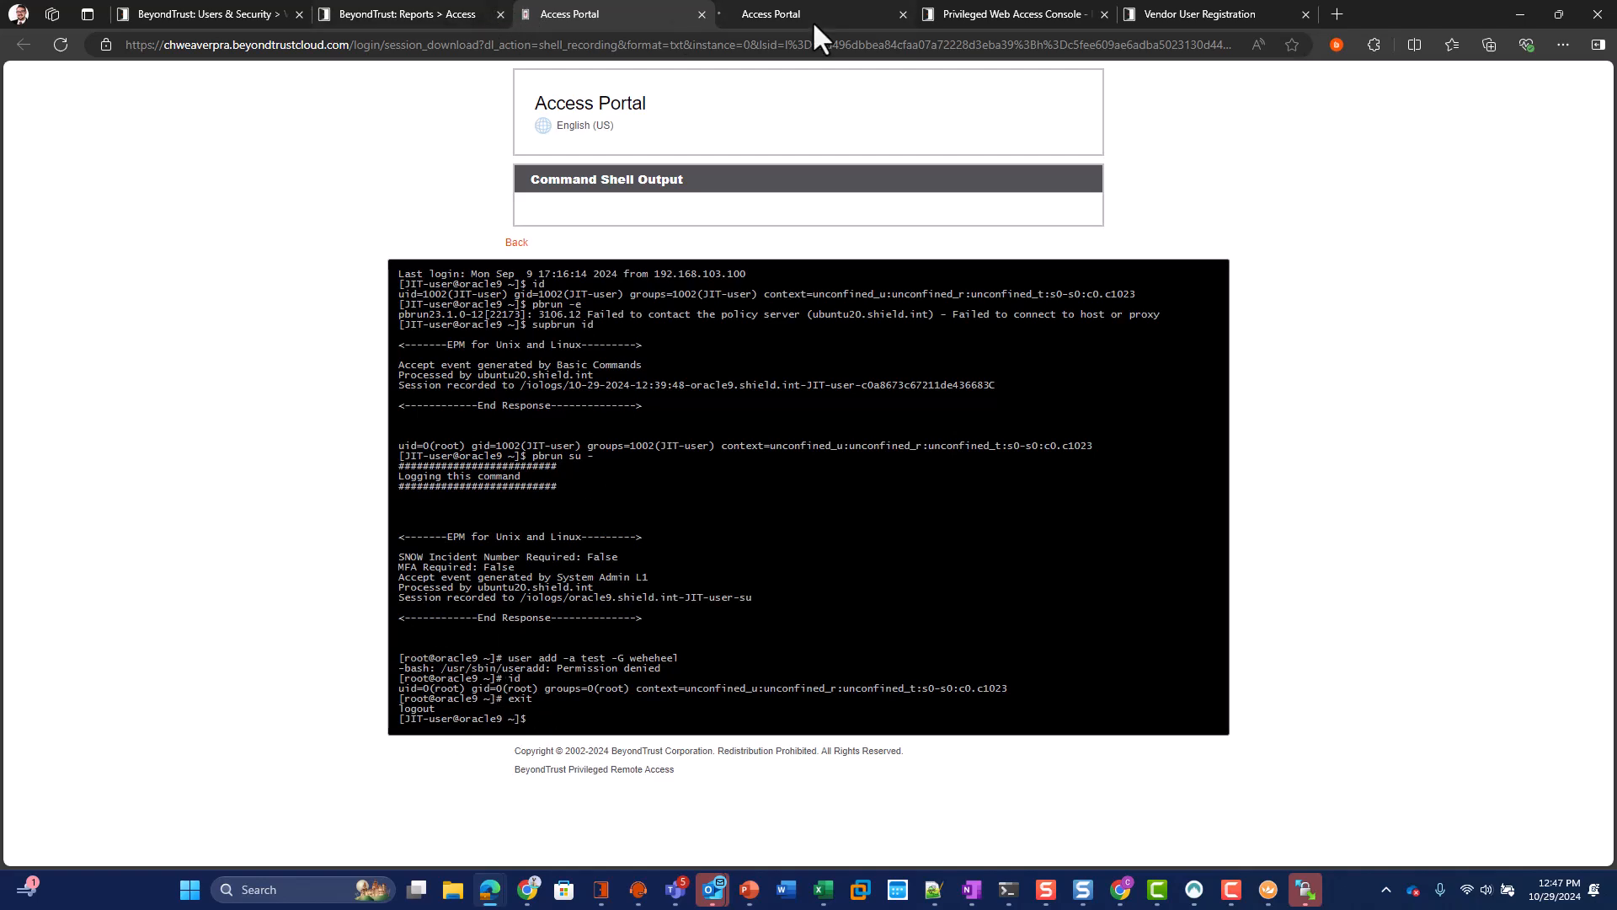
{"action": "left_click", "coordinate": [442, 13]}
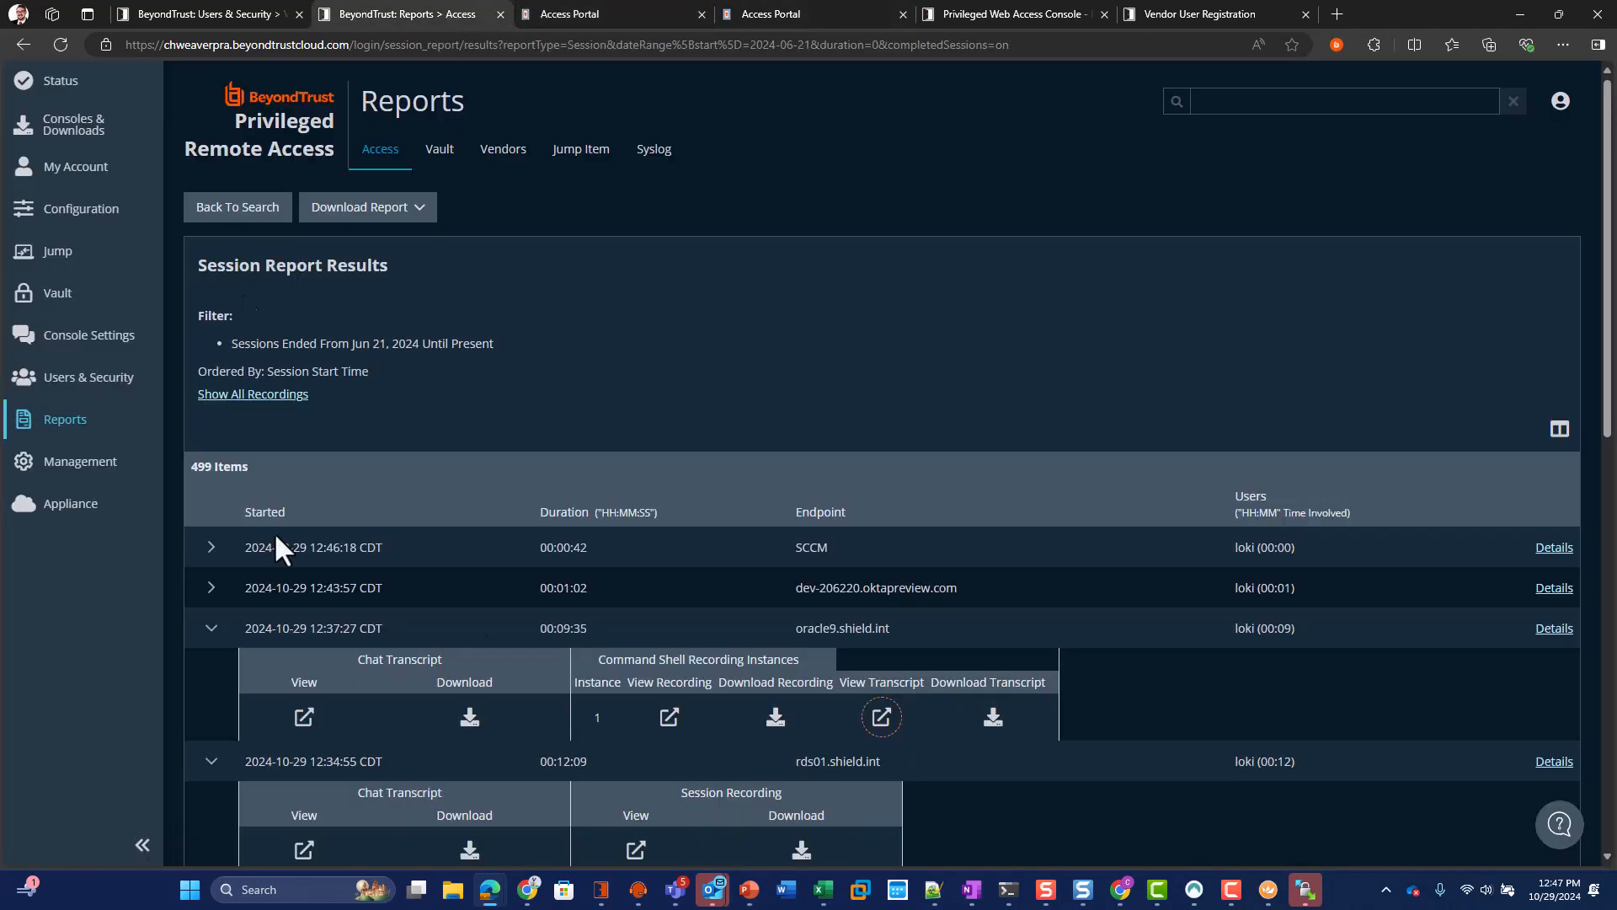
{"action": "left_click", "coordinate": [212, 588]}
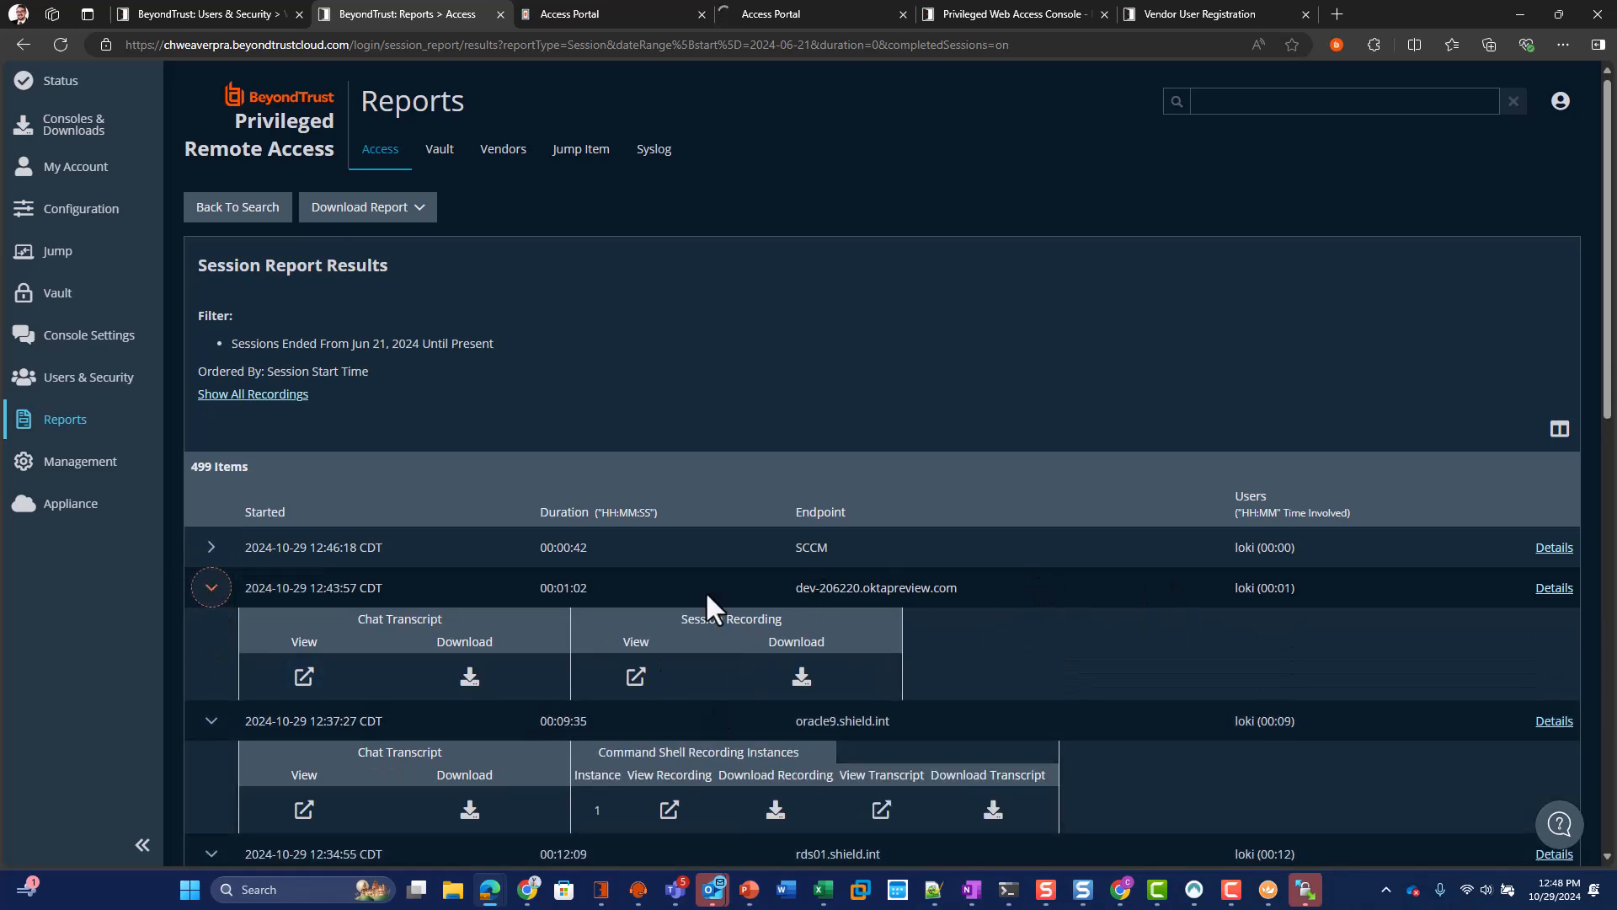
{"action": "left_click", "coordinate": [211, 549]}
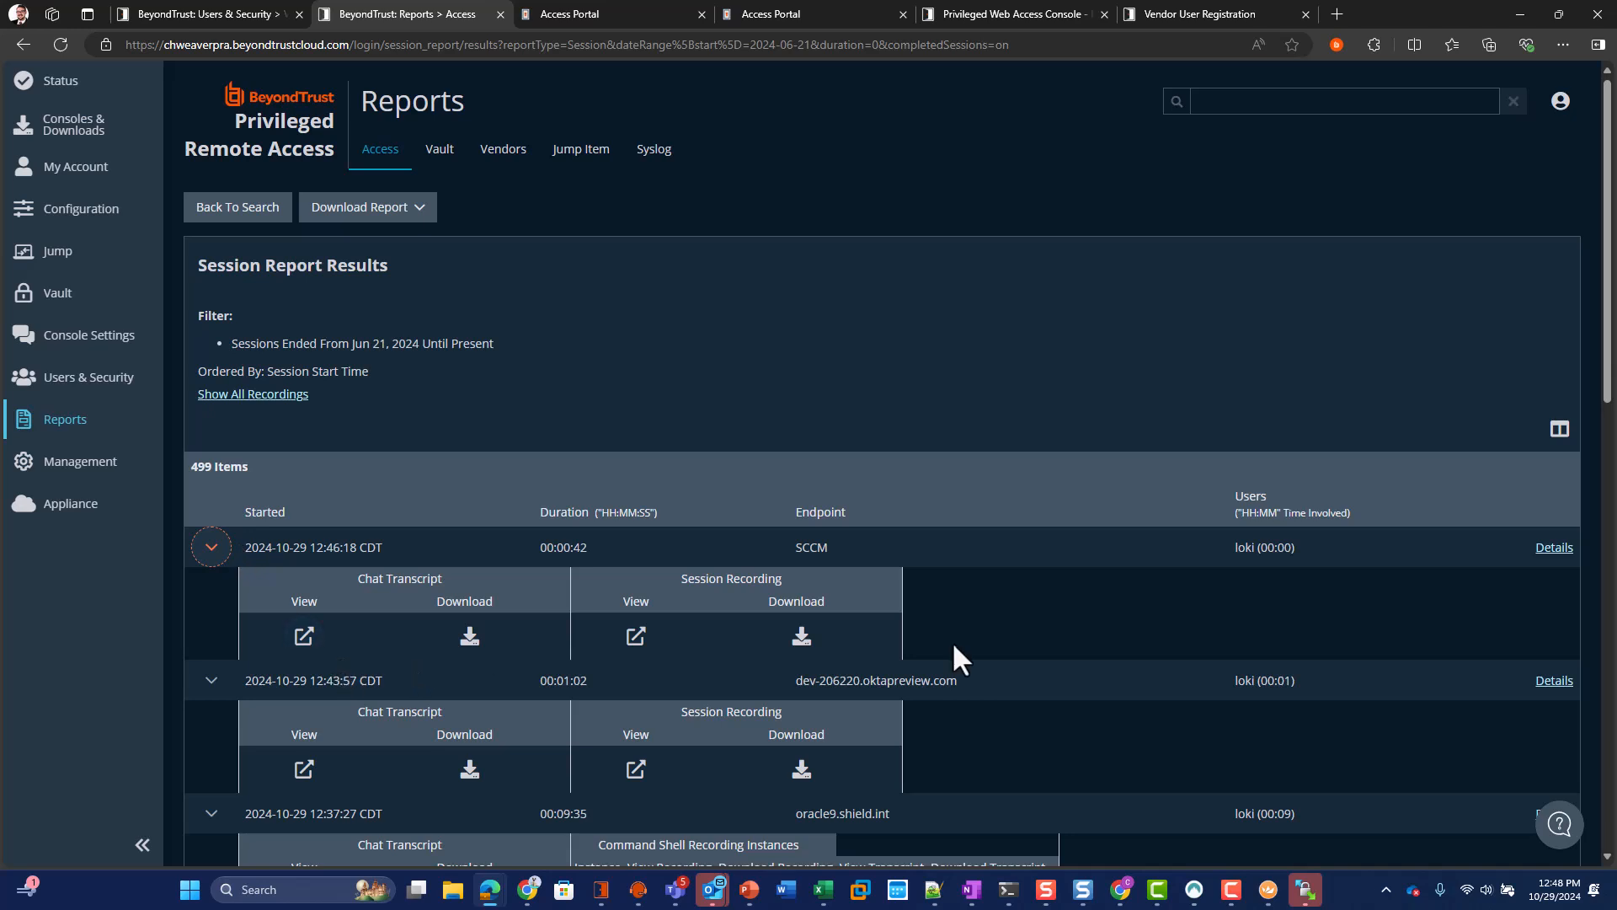
Step: Run the Vendor Activity Report without filters and open the vendor group choices
{"action": "left_click", "coordinate": [515, 153]}
{"action": "left_click", "coordinate": [475, 449]}
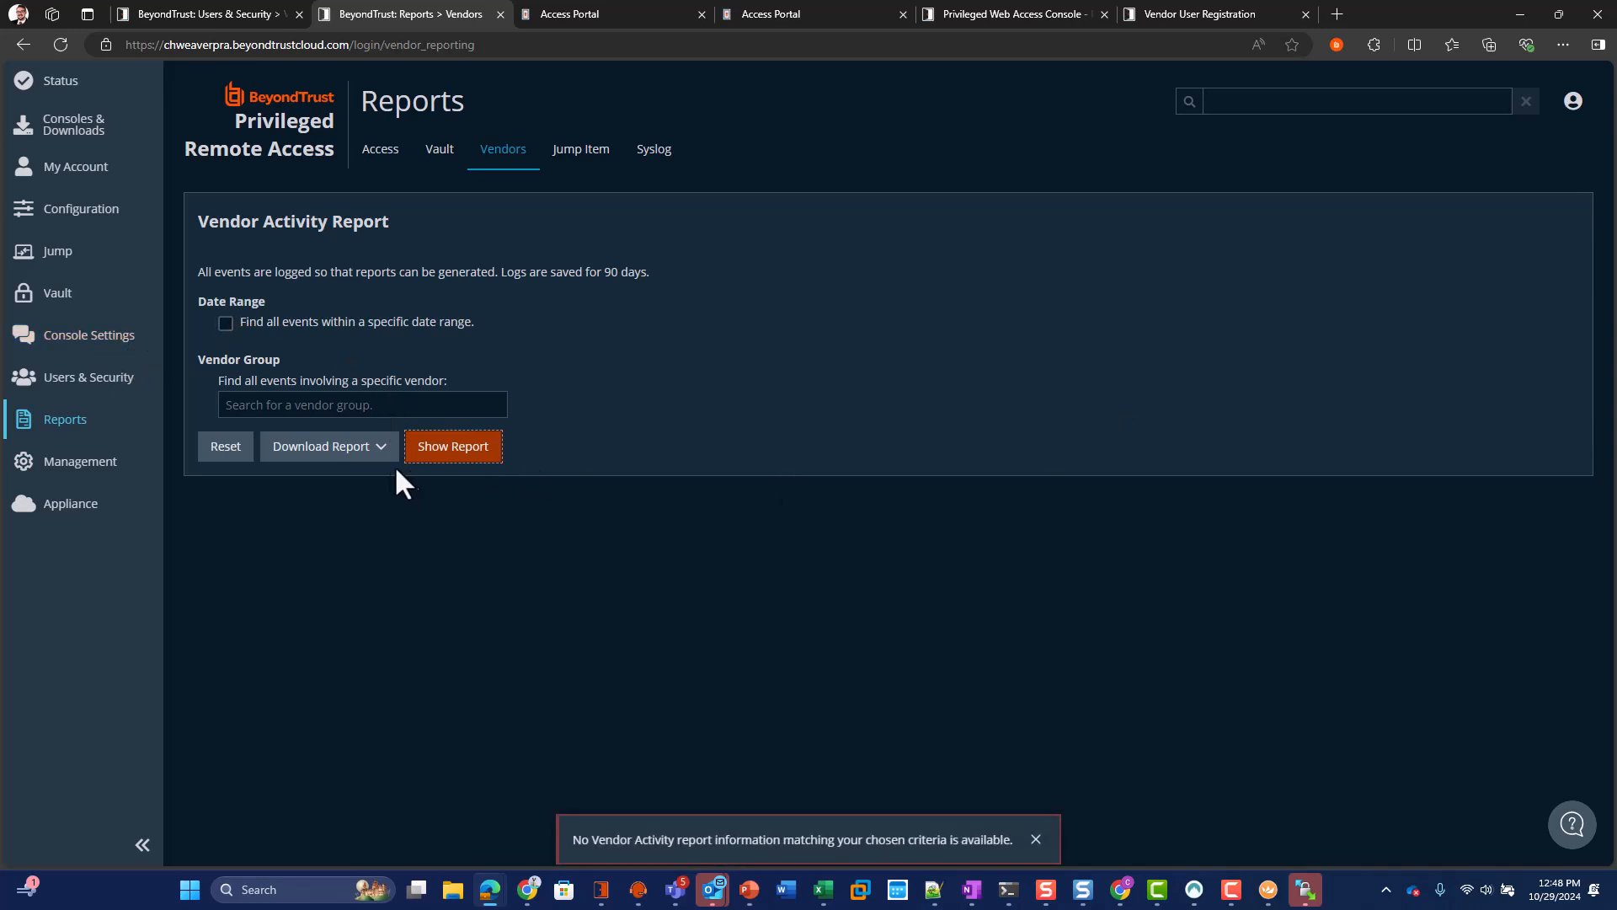
{"action": "left_click", "coordinate": [349, 405]}
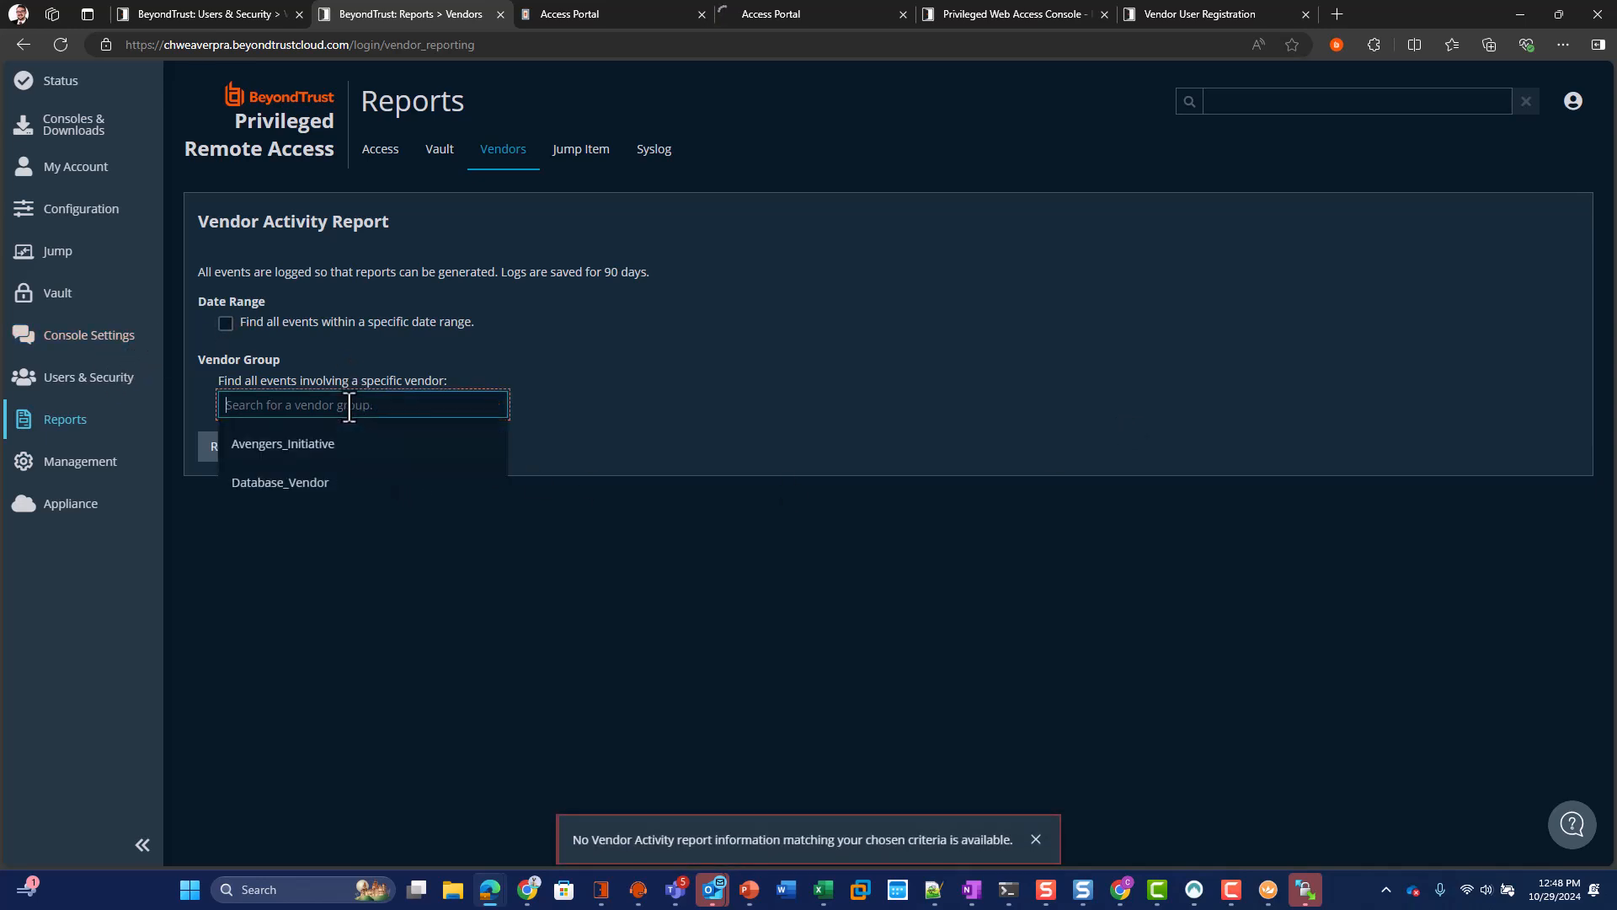